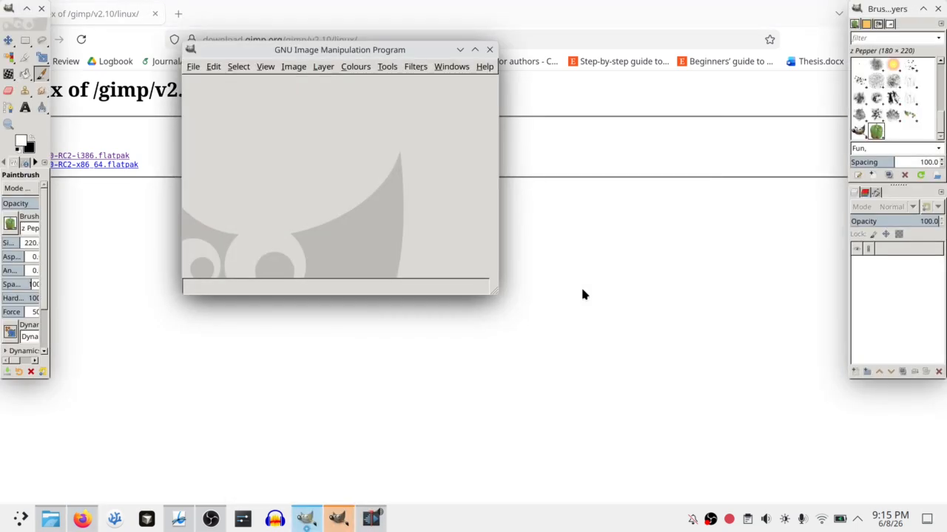
Reposition the floating main window and the Brushes-Layers dock so they sit apart on the desktop
click(402, 447)
drag(362, 50, 393, 153)
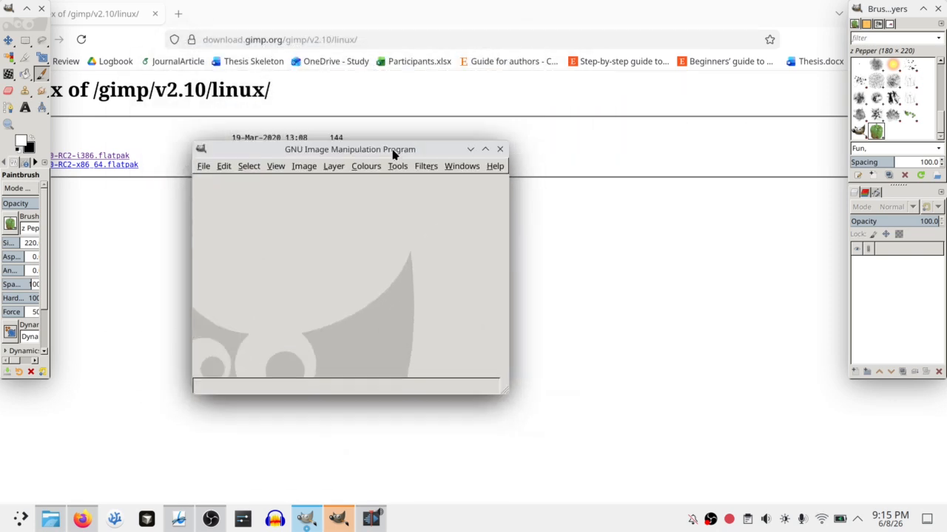
drag(880, 15, 665, 52)
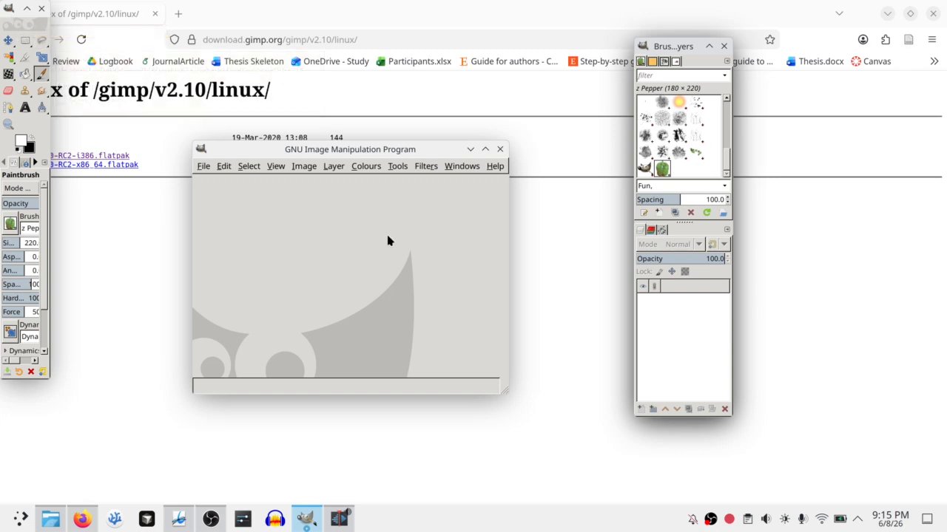
click(428, 213)
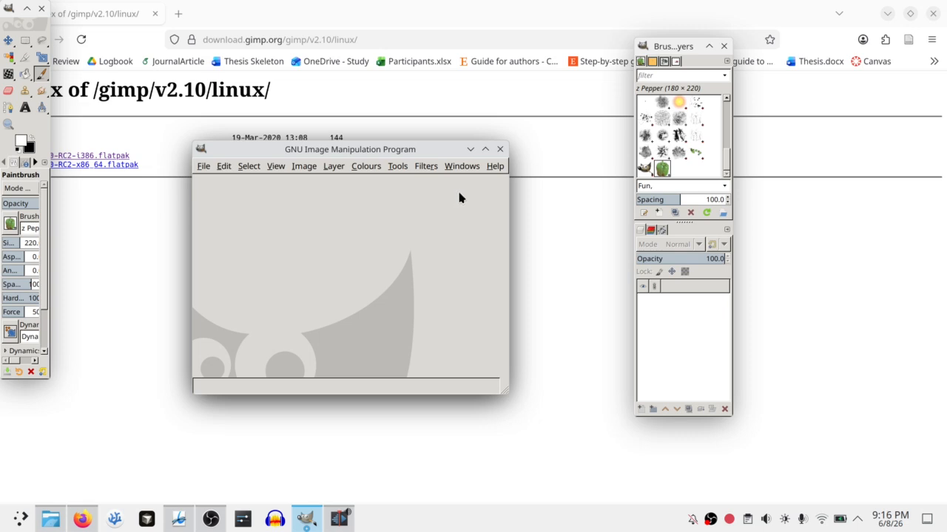
drag(399, 151, 439, 89)
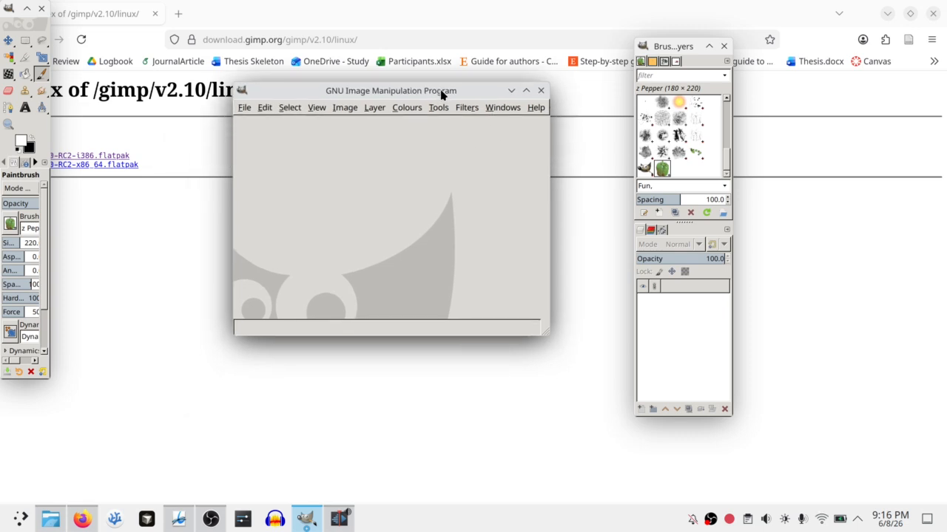
click(669, 48)
mouse_move(670, 46)
mouse_down()
mouse_move(704, 20)
mouse_move(746, 40)
mouse_up()
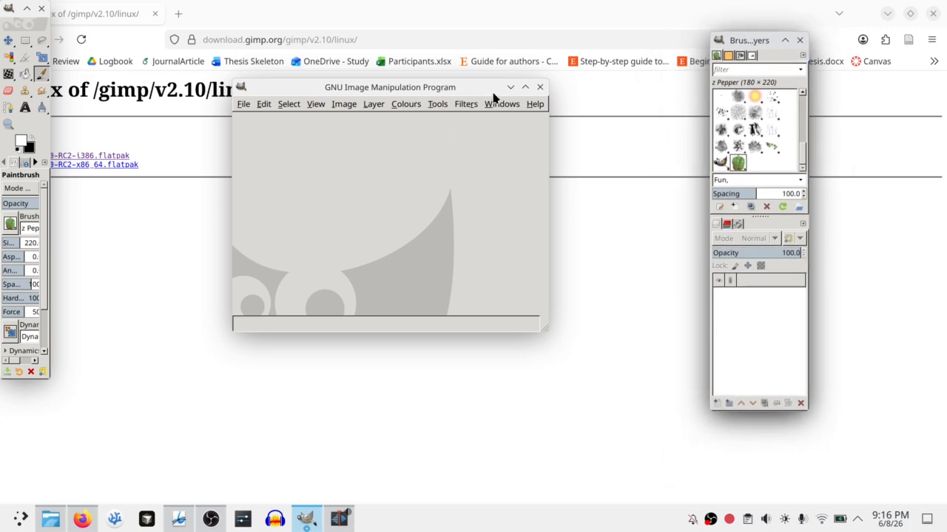
drag(429, 87, 386, 71)
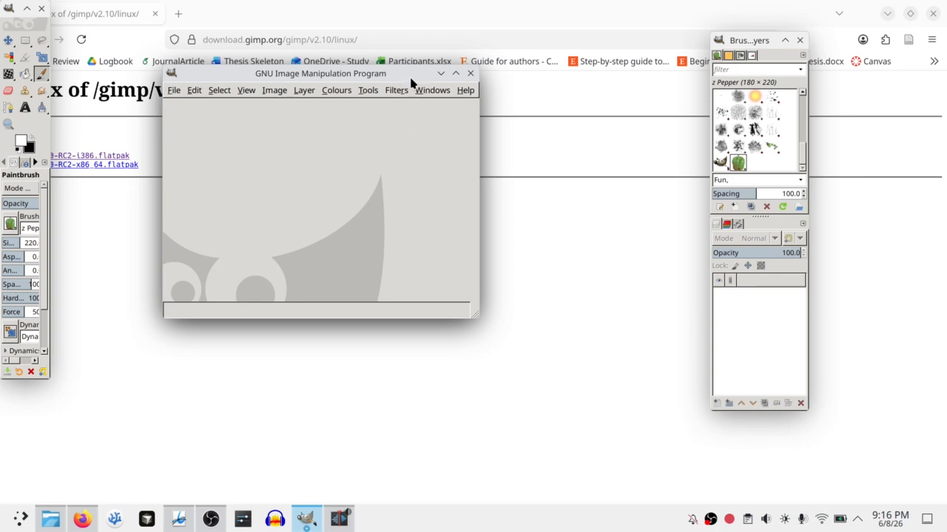
Switch the interface to Single-Window Mode and maximize the window
click(432, 89)
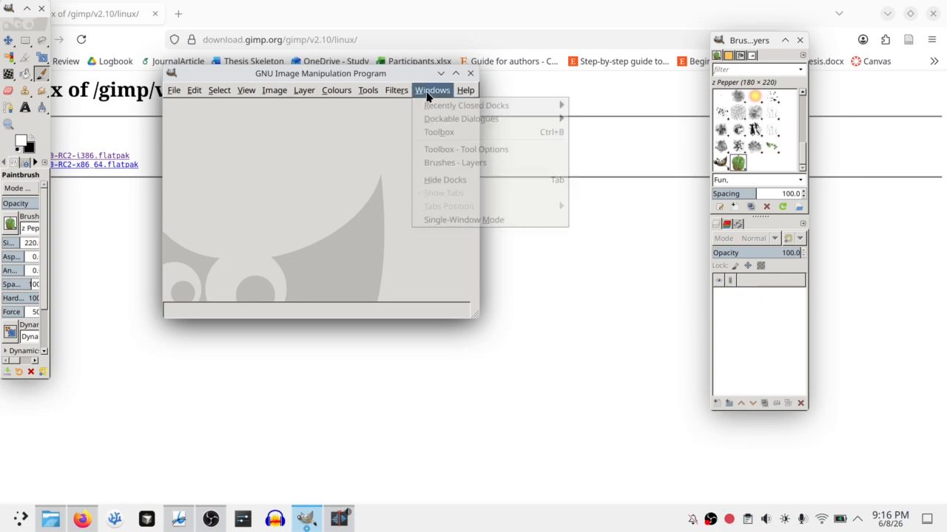
click(454, 219)
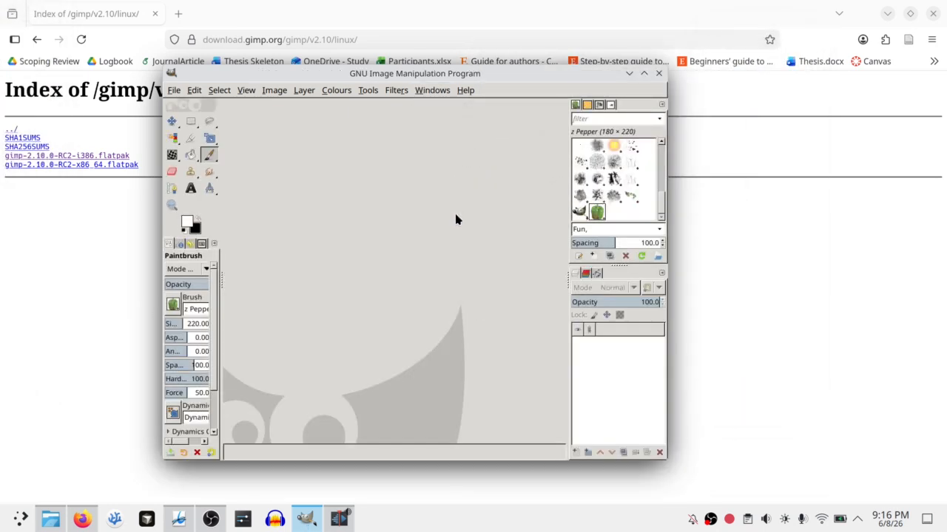
click(644, 73)
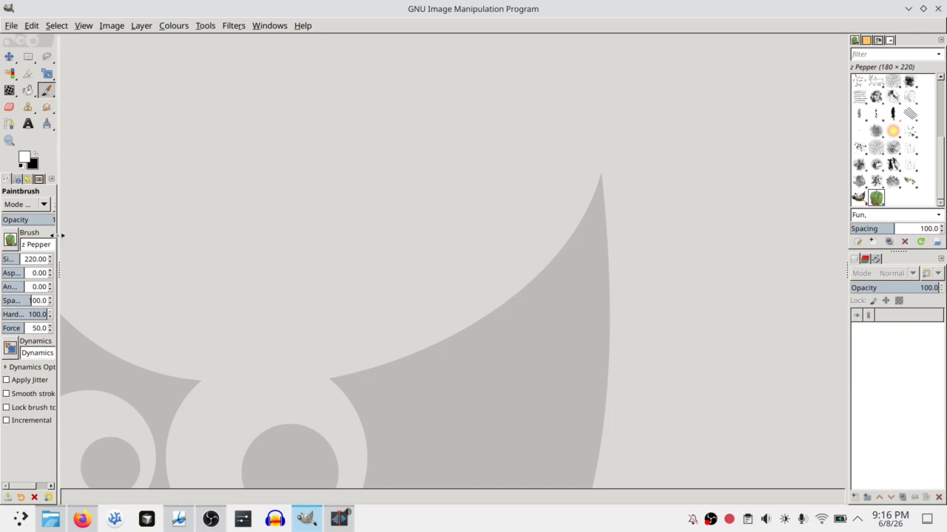
Widen the tool options dock and the brushes and layers dock, keeping the Layers list shown
drag(58, 236, 149, 236)
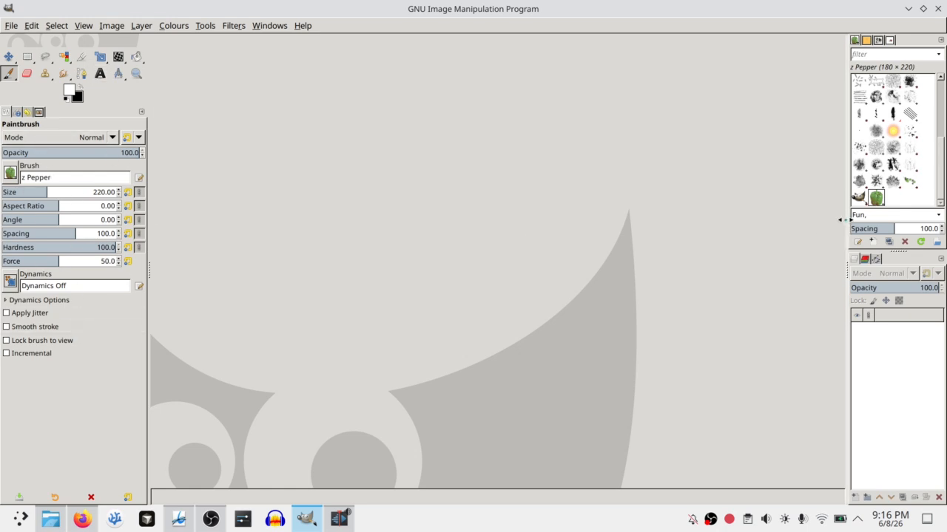
drag(841, 219, 706, 206)
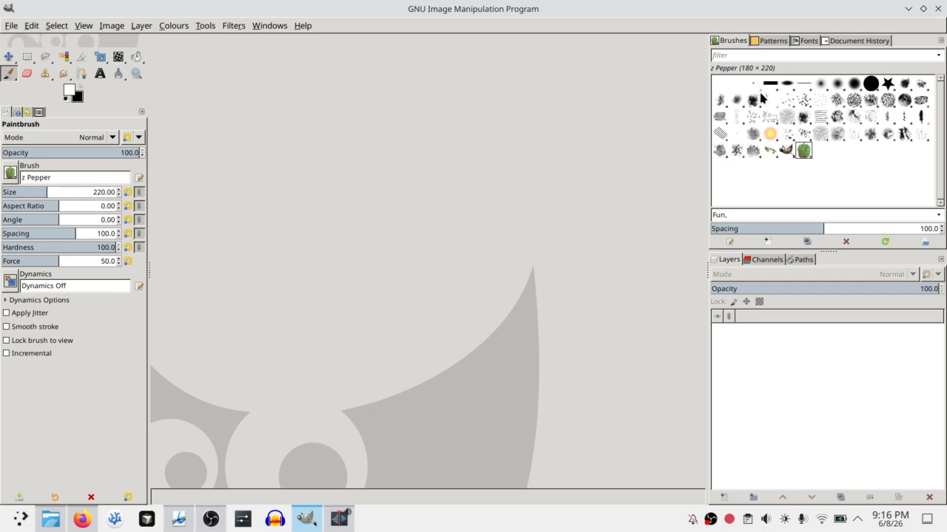
click(756, 261)
click(729, 260)
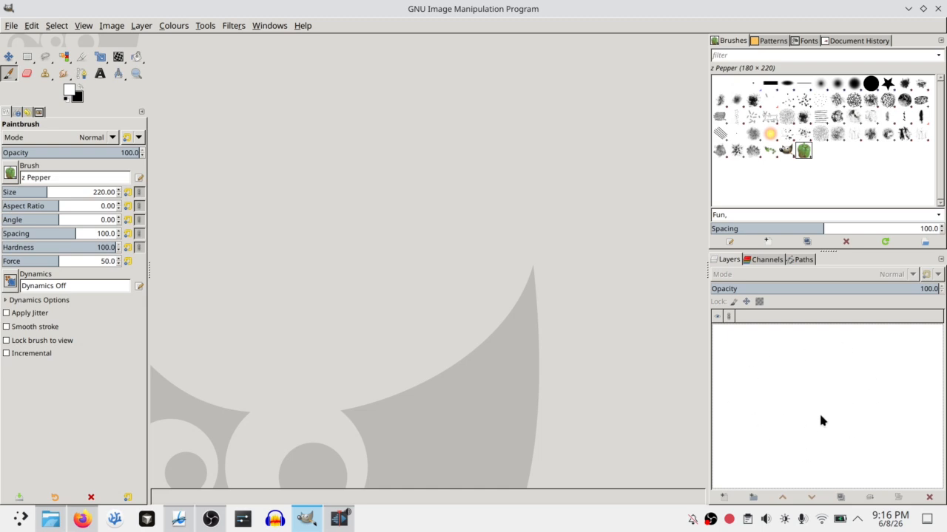
Create a new image 480 px wide and 360 px high
click(11, 27)
click(28, 39)
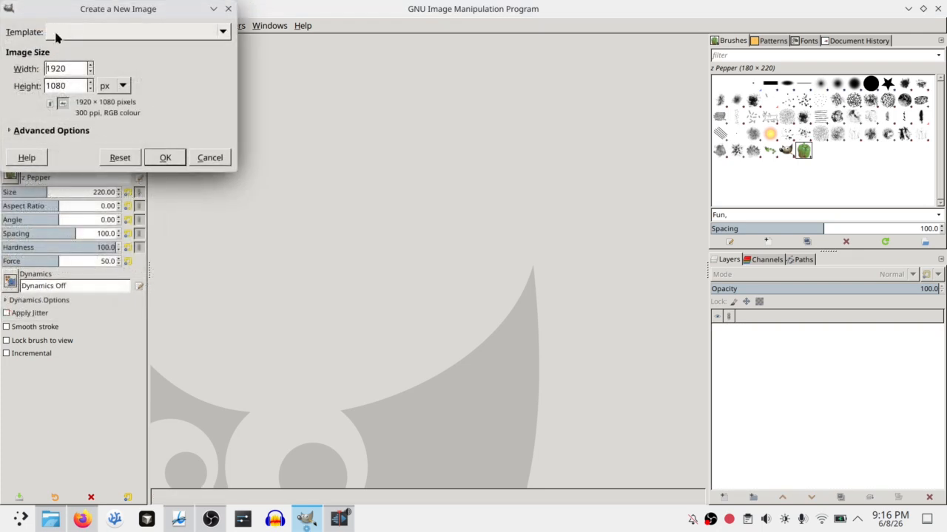
drag(74, 7, 455, 147)
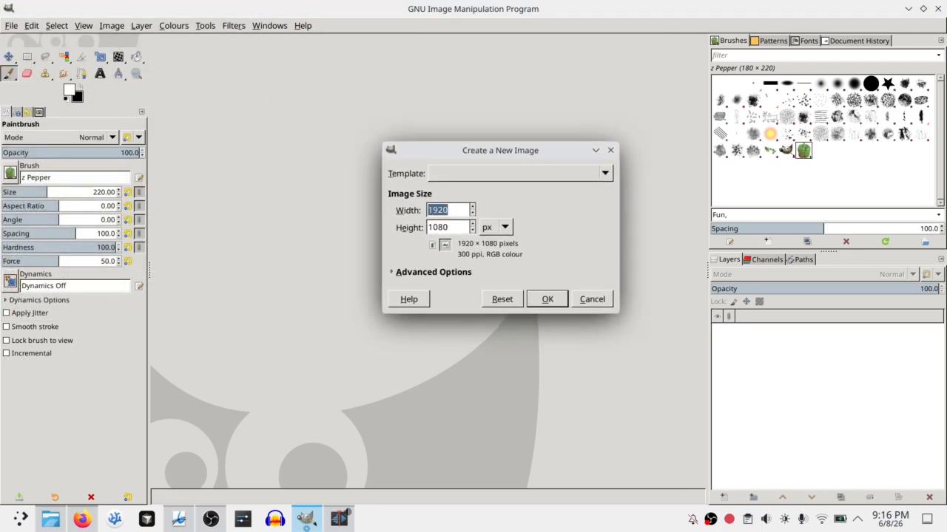
key(Tab)
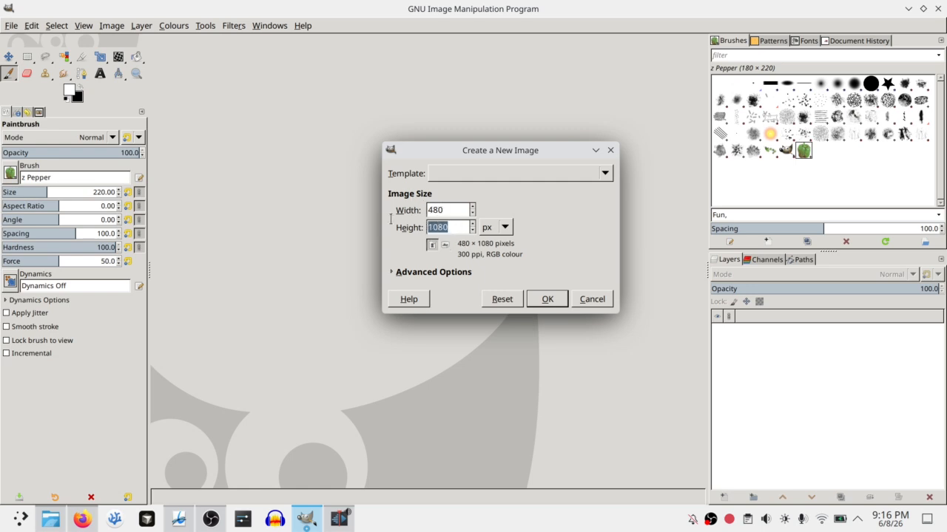
click(451, 209)
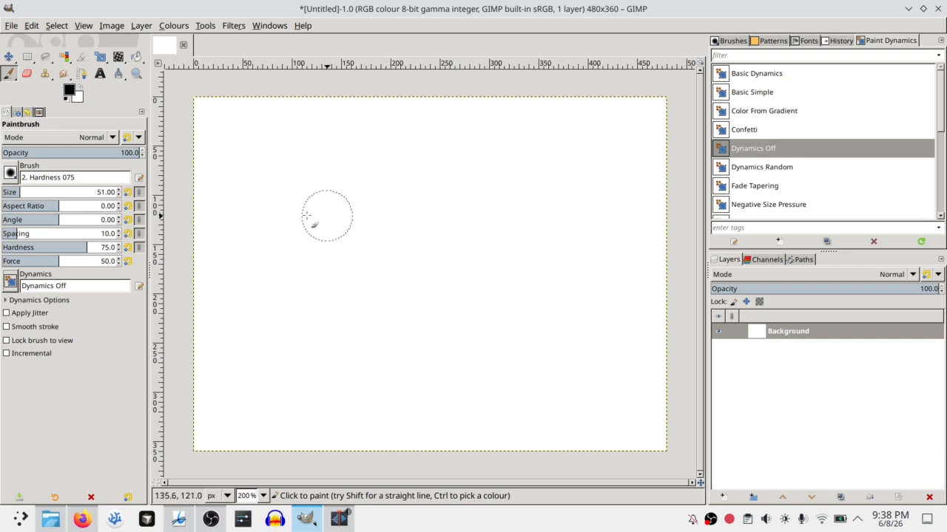
Test the 2. Hardness 100, star and Chalk 02 brushes with a stroke each on the canvas, undoing every stroke
click(732, 45)
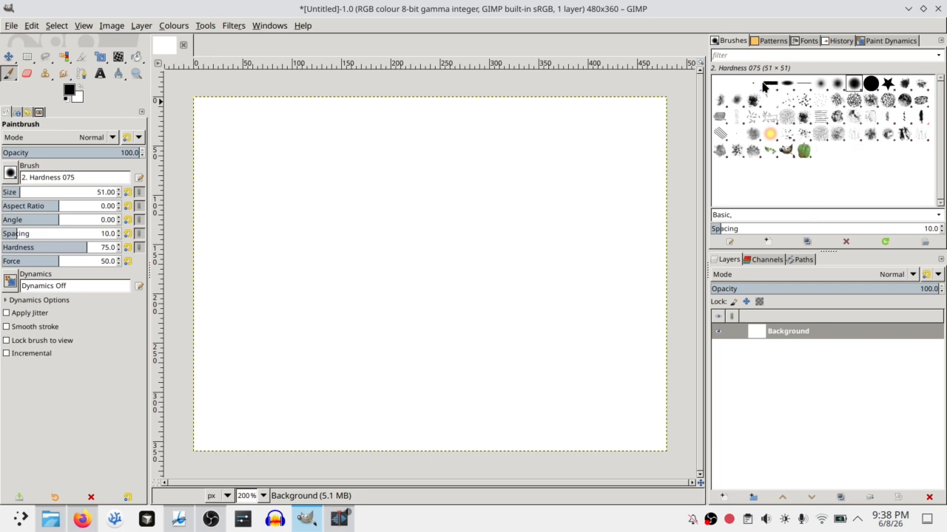
click(871, 84)
mouse_move(377, 199)
mouse_down()
mouse_move(479, 281)
mouse_move(444, 315)
mouse_up()
key(ctrl+z)
click(887, 83)
mouse_move(307, 191)
mouse_down()
mouse_move(495, 279)
mouse_move(307, 296)
mouse_move(523, 155)
mouse_move(542, 290)
mouse_up()
key(ctrl+z)
click(887, 99)
mouse_move(451, 170)
mouse_down()
mouse_move(321, 226)
mouse_move(308, 329)
mouse_move(539, 222)
mouse_up()
key(ctrl+z)
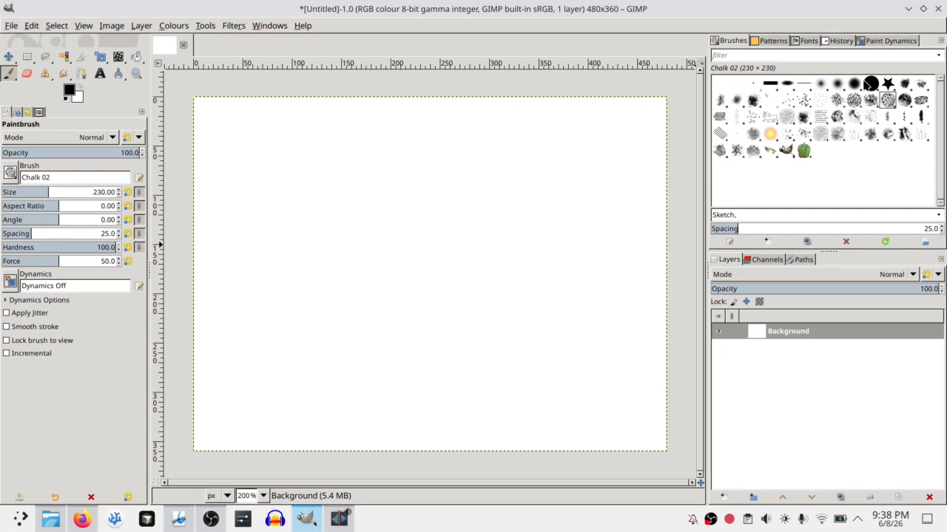
Select the 2. Hardness 100 brush for painting, undoing the test stroke made with it
click(870, 83)
mouse_move(420, 186)
mouse_down()
mouse_move(284, 247)
mouse_move(544, 307)
mouse_move(340, 222)
mouse_move(650, 178)
mouse_move(419, 220)
mouse_move(610, 250)
mouse_move(395, 258)
mouse_up()
key(ctrl+z)
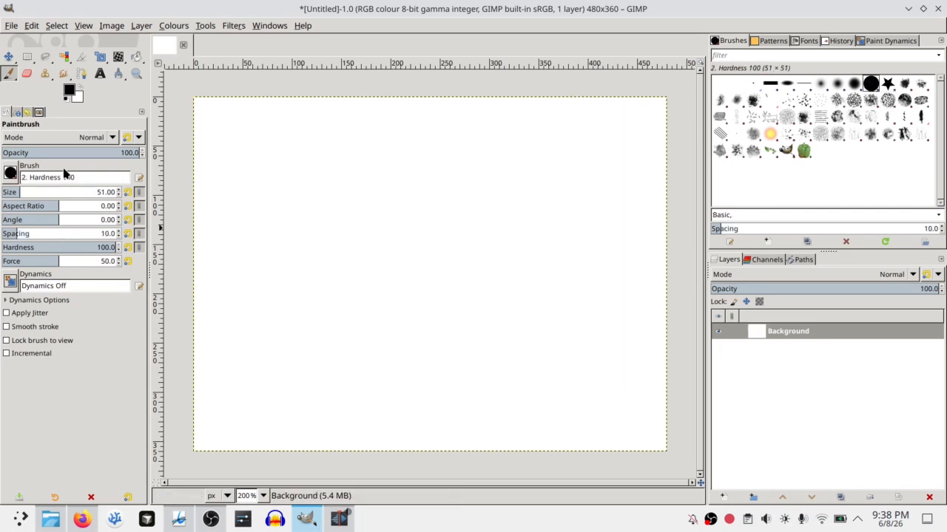
click(11, 175)
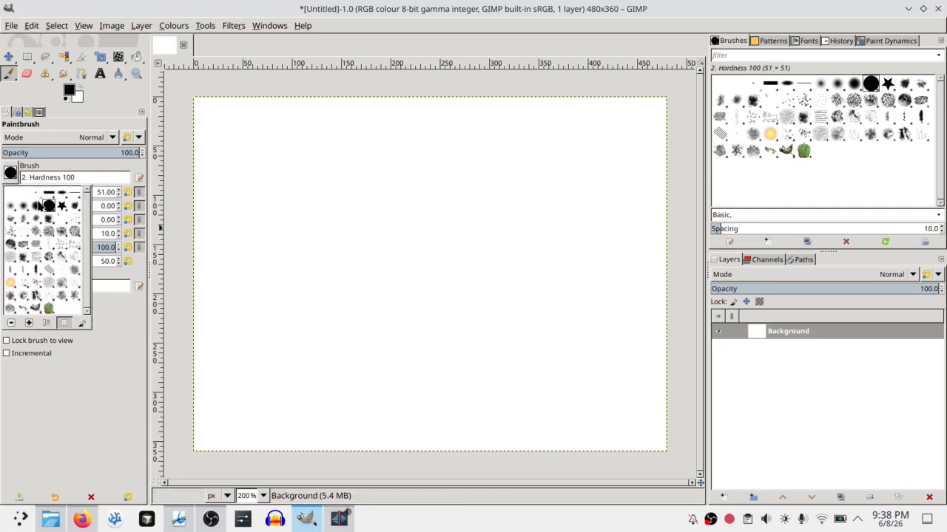
click(267, 276)
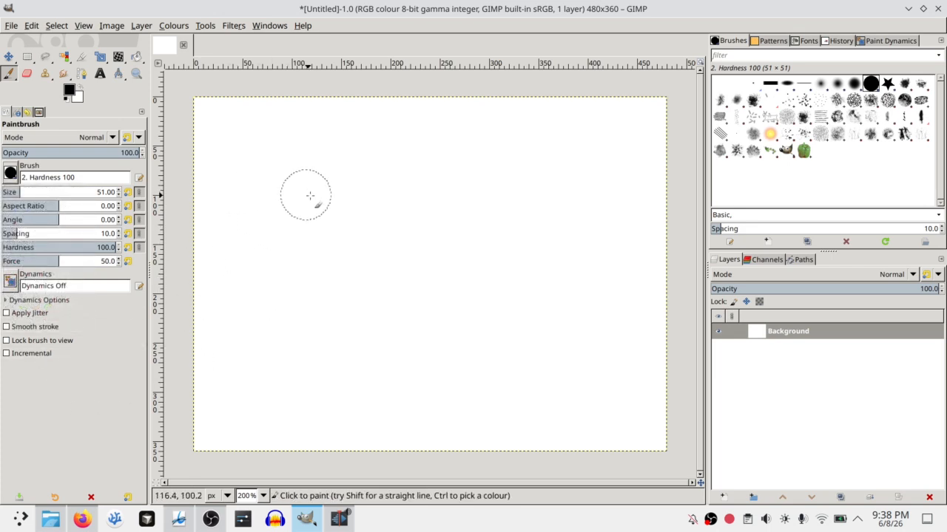
Reduce the brush size to 9 and paint an opening and a closing square bracket on the canvas
key(bracketleft)
key(bracketleft)
key(bracketleft)
key(bracketleft)
key(bracketleft)
key(bracketleft)
key(bracketleft)
key(bracketleft)
key(bracketleft)
key(bracketleft)
key(bracketleft)
key(bracketleft)
key(bracketleft)
key(bracketleft)
key(bracketleft)
key(bracketleft)
key(bracketleft)
key(bracketleft)
key(bracketleft)
key(bracketleft)
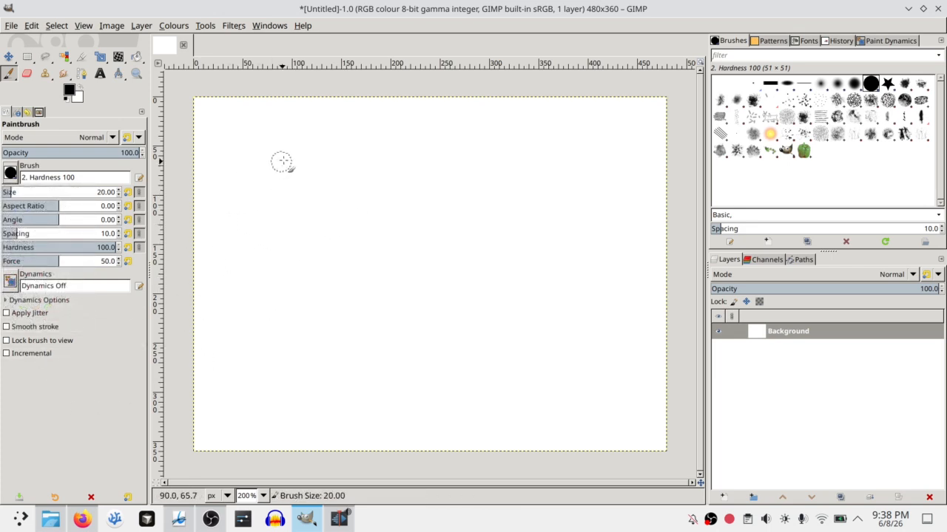
key(bracketleft)
key(bracketleft)
key(bracketleft)
key(bracketleft)
key(bracketleft)
key(bracketleft)
key(bracketleft)
key(bracketleft)
key(bracketleft)
key(bracketleft)
key(bracketleft)
mouse_move(302, 152)
mouse_down()
mouse_move(272, 151)
mouse_move(270, 263)
mouse_move(306, 265)
mouse_up()
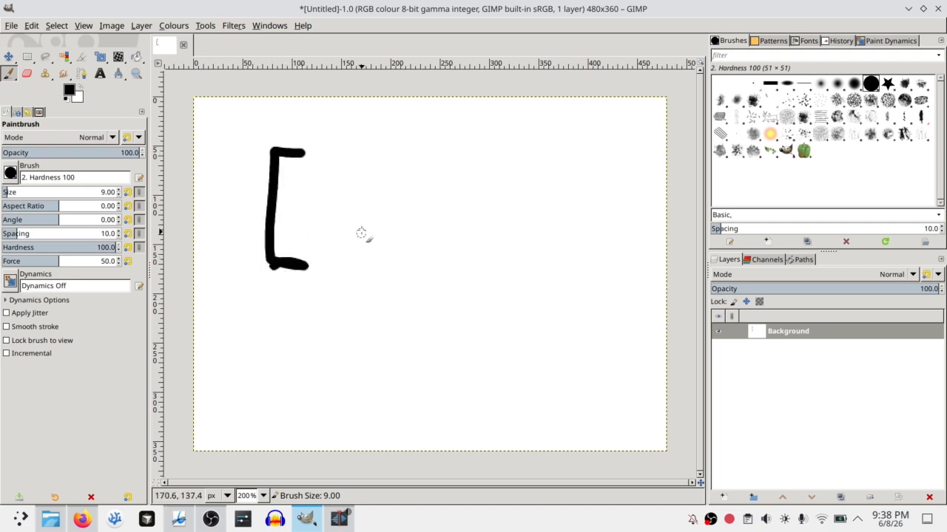
mouse_move(381, 156)
mouse_down()
mouse_move(428, 158)
mouse_move(423, 289)
mouse_move(405, 275)
mouse_up()
Increase the brush size to 20 and paint a thick backslash beside the closing bracket
key(bracketright)
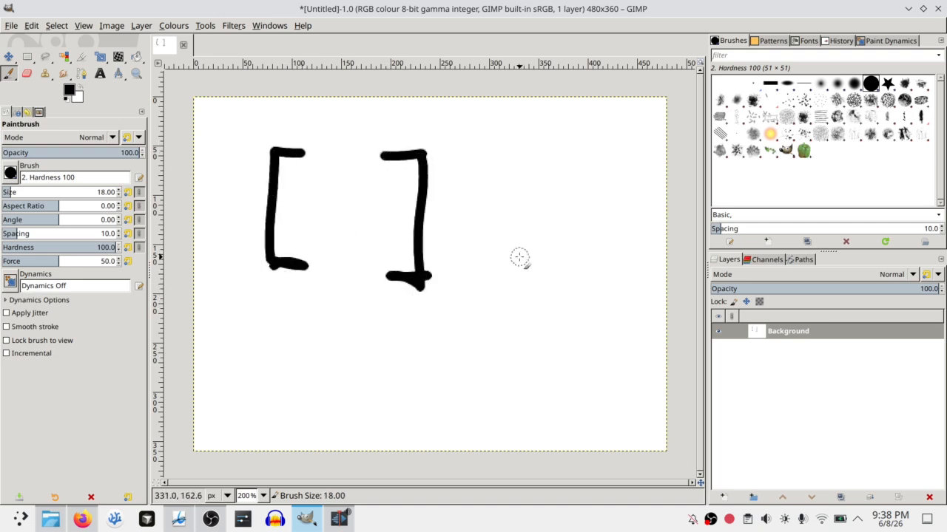
key(bracketright)
key(bracketright)
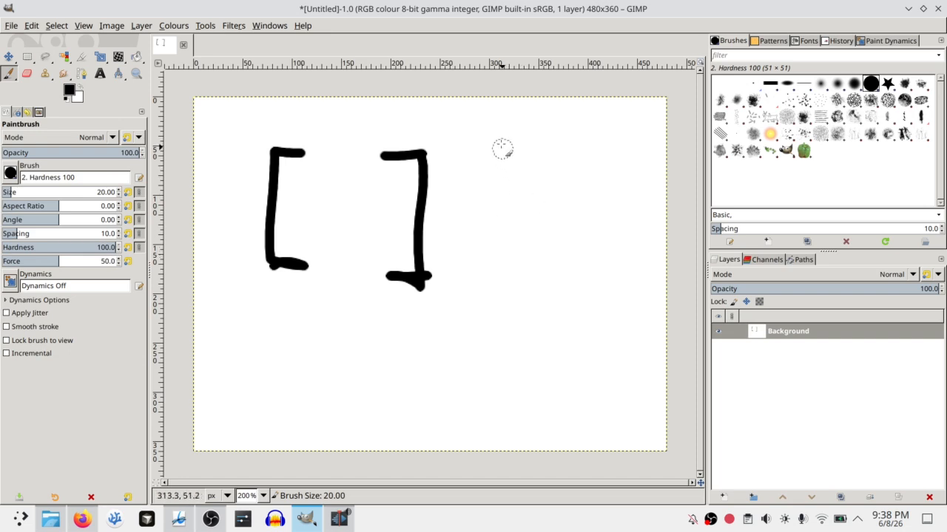
drag(503, 148, 584, 300)
Increase the brush size to 60, test it with a broad stroke and clear the canvas
key(bracketright)
key(bracketright)
key(bracketright)
key(bracketright)
key(bracketright)
key(bracketright)
key(bracketright)
key(bracketright)
key(bracketright)
key(bracketright)
key(bracketright)
key(bracketright)
key(bracketright)
key(bracketright)
key(bracketright)
key(bracketright)
key(bracketright)
key(bracketright)
key(bracketright)
key(bracketright)
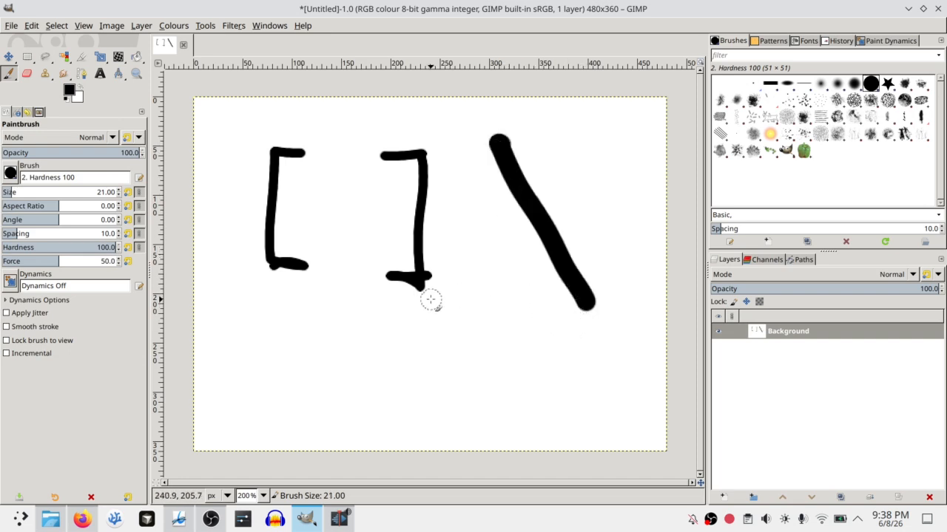
key(bracketright)
key(bracketright)
key(bracketright)
key(bracketright)
key(bracketright)
key(bracketright)
key(bracketright)
key(bracketright)
key(bracketright)
key(bracketright)
key(bracketright)
key(bracketright)
key(bracketright)
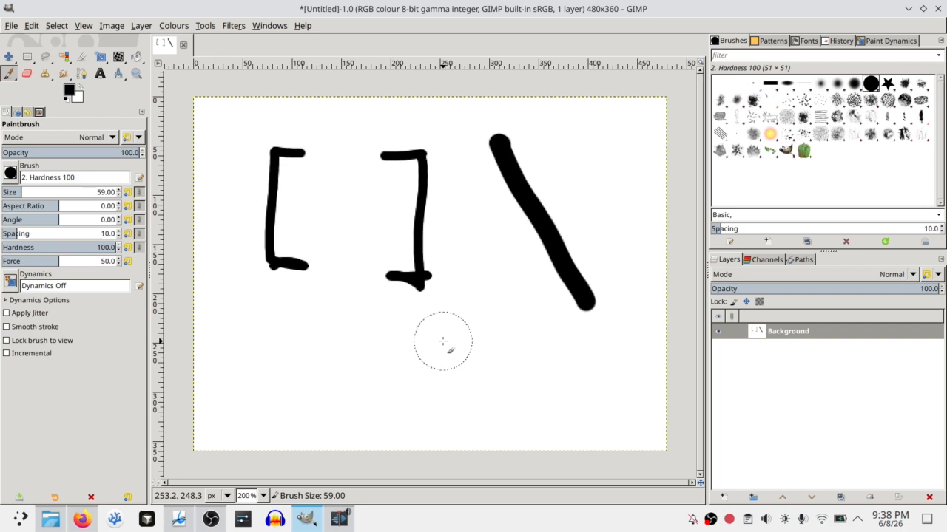
mouse_move(450, 338)
mouse_down()
mouse_move(317, 382)
mouse_move(342, 349)
mouse_move(283, 201)
mouse_move(336, 359)
mouse_move(329, 236)
mouse_move(284, 248)
mouse_up()
key(Delete)
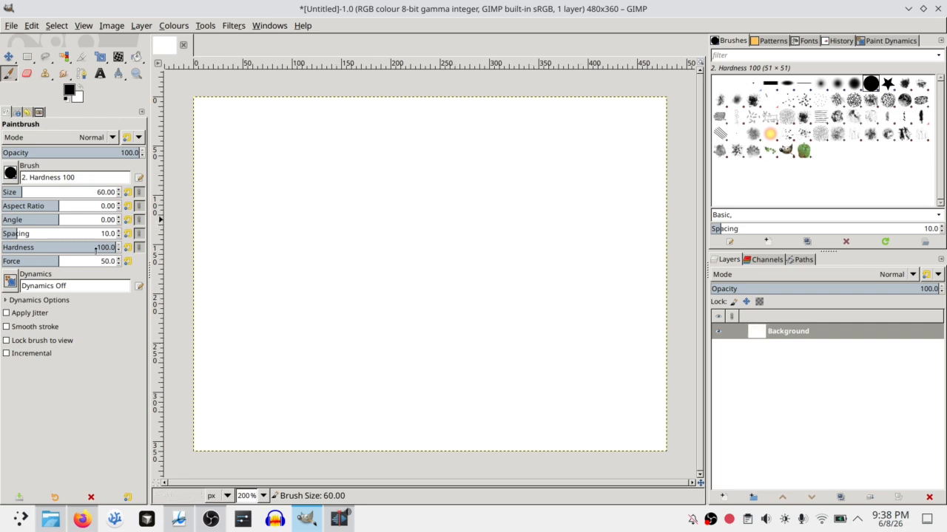
Lower the brush hardness to 5, try it with soft scribbled strokes and clear the canvas
mouse_move(318, 211)
mouse_down()
mouse_move(461, 299)
mouse_move(295, 290)
mouse_move(569, 194)
mouse_move(283, 205)
mouse_up()
drag(37, 247, 9, 247)
mouse_move(348, 147)
mouse_down()
mouse_move(368, 146)
mouse_move(444, 336)
mouse_move(606, 181)
mouse_move(324, 207)
mouse_up()
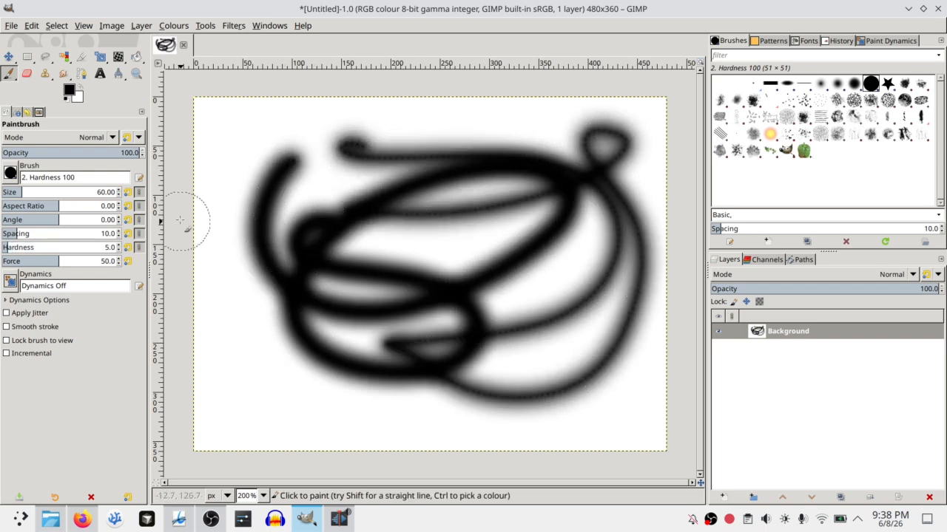
key(Delete)
Set the brush hardness to 100, try it with a hard-edged stroke and clear the canvas
drag(50, 247, 120, 247)
mouse_move(443, 137)
mouse_down()
mouse_move(475, 247)
mouse_move(352, 285)
mouse_up()
key(Delete)
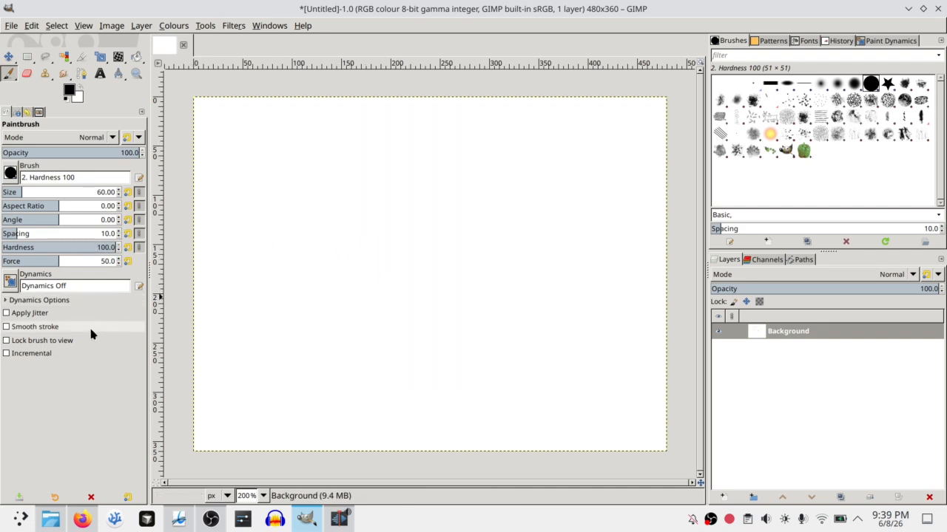
Set the paint dynamics to Pressure Opacity, test it with a long winding stroke and clear the canvas
click(11, 284)
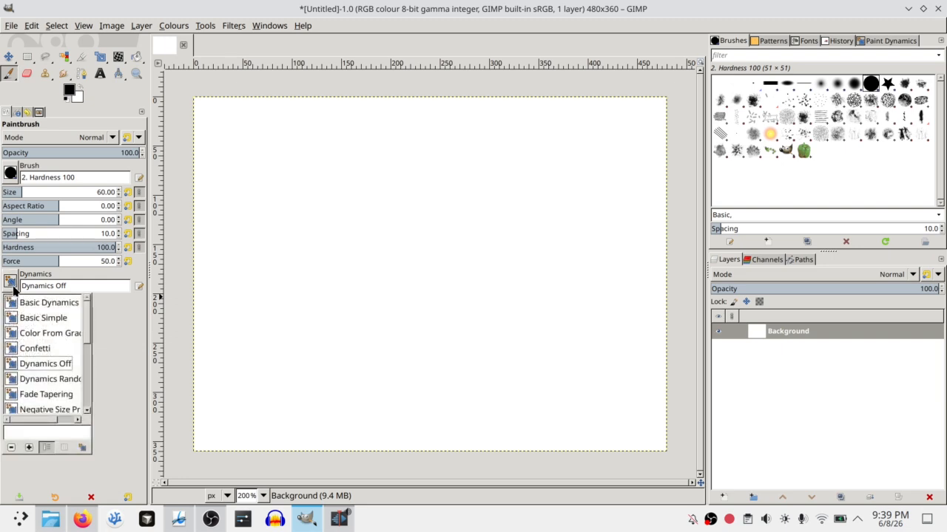
drag(86, 330, 84, 383)
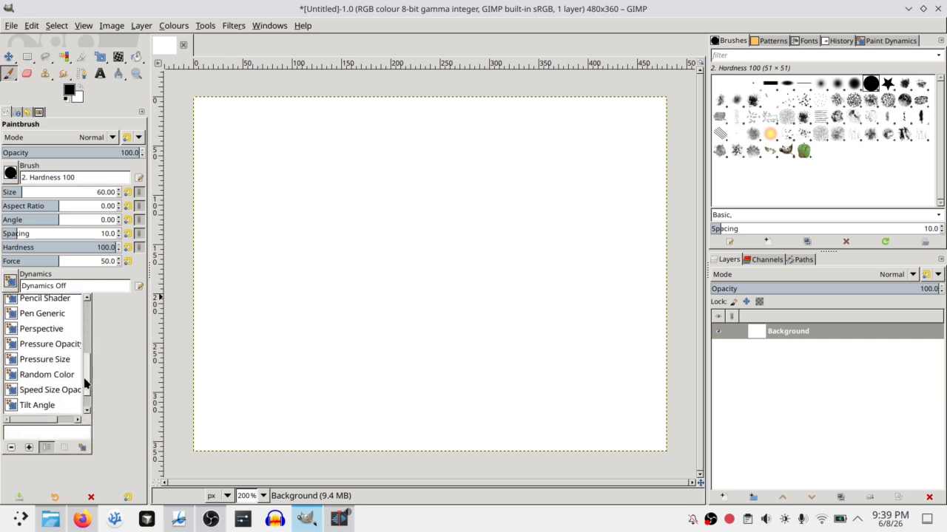
click(62, 345)
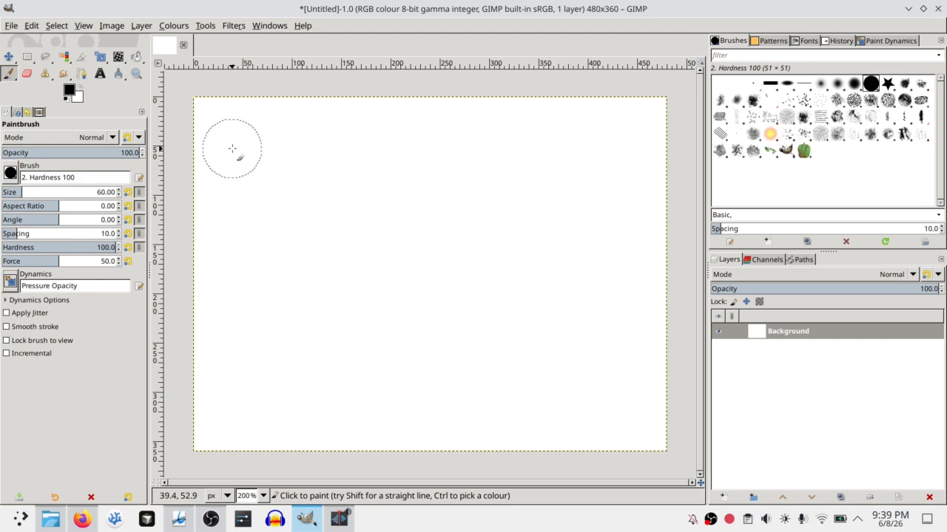
mouse_move(228, 148)
mouse_down()
mouse_move(596, 136)
mouse_move(612, 161)
mouse_move(591, 194)
mouse_move(271, 224)
mouse_move(236, 263)
mouse_move(522, 270)
mouse_move(611, 299)
mouse_move(536, 355)
mouse_move(381, 342)
mouse_move(248, 372)
mouse_move(488, 415)
mouse_move(644, 342)
mouse_move(326, 339)
mouse_move(290, 282)
mouse_move(582, 279)
mouse_move(603, 214)
mouse_move(302, 213)
mouse_move(285, 144)
mouse_move(584, 141)
mouse_move(561, 185)
mouse_up()
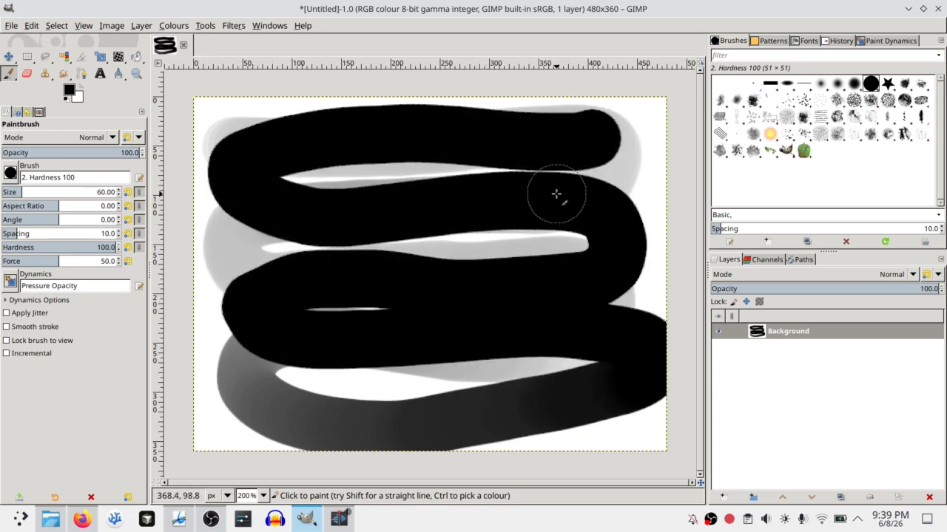
key(Delete)
Set the paint dynamics to Pressure Size, try it with winding strokes and clear the canvas
click(12, 284)
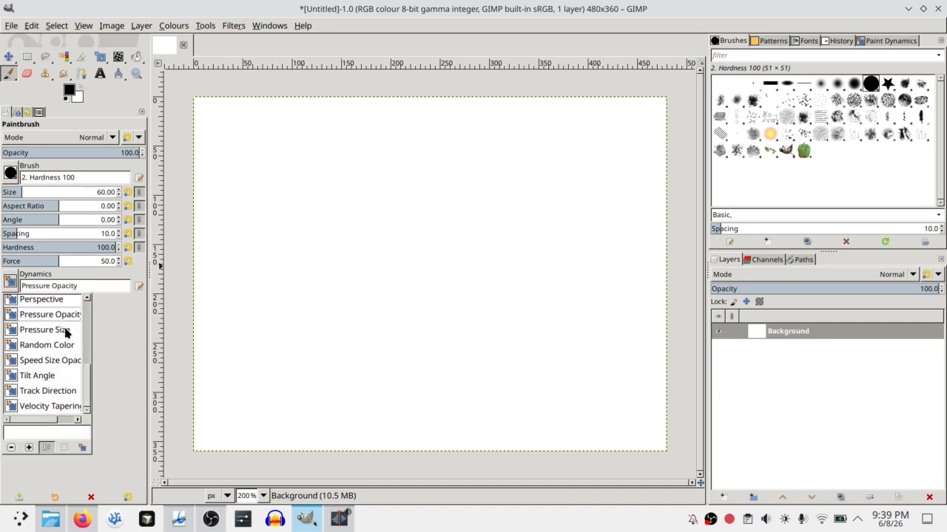
click(64, 330)
mouse_move(377, 199)
mouse_down()
mouse_move(328, 211)
mouse_move(320, 250)
mouse_move(461, 256)
mouse_move(530, 346)
mouse_move(301, 364)
mouse_move(322, 226)
mouse_move(520, 179)
mouse_move(663, 216)
mouse_move(652, 96)
mouse_move(534, 75)
mouse_move(514, 182)
mouse_move(615, 333)
mouse_move(467, 385)
mouse_move(311, 283)
mouse_move(290, 152)
mouse_move(360, 157)
mouse_up()
drag(320, 377, 420, 210)
key(ctrl+z)
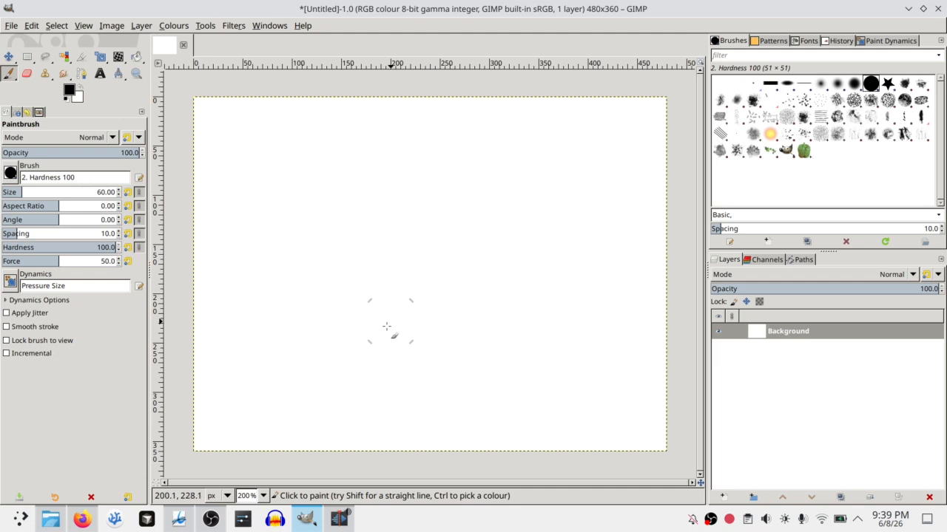
Bring up the dockable Paint Dynamics dialogue
click(267, 25)
mouse_move(286, 55)
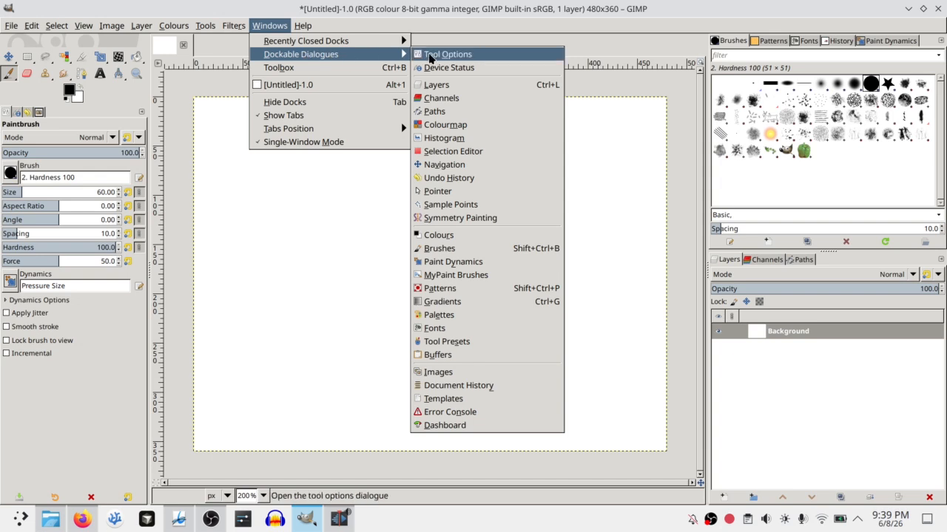
click(486, 263)
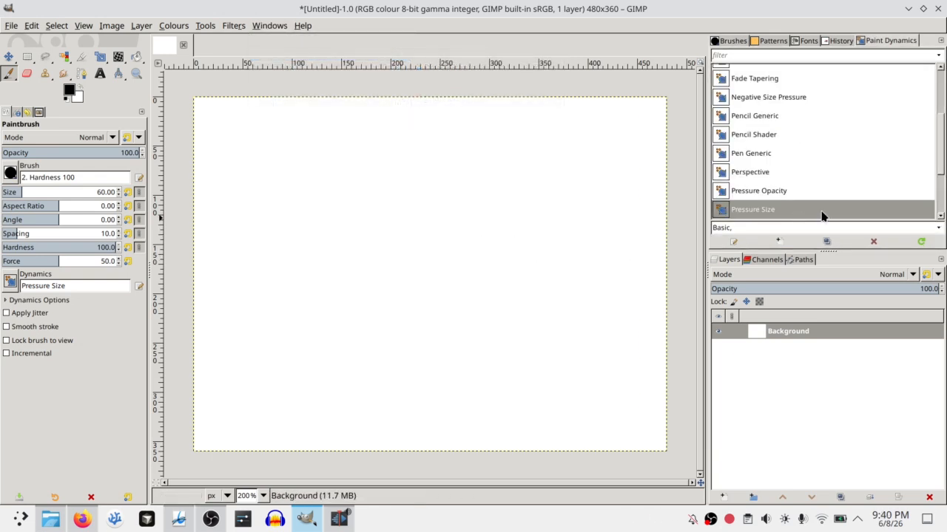
Choose the Basic Dynamics preset, try it with a looping stroke and clear the canvas
mouse_move(940, 158)
mouse_down()
mouse_move(933, 91)
mouse_move(938, 198)
mouse_move(945, 92)
mouse_move(934, 231)
mouse_move(945, 112)
mouse_up()
click(873, 74)
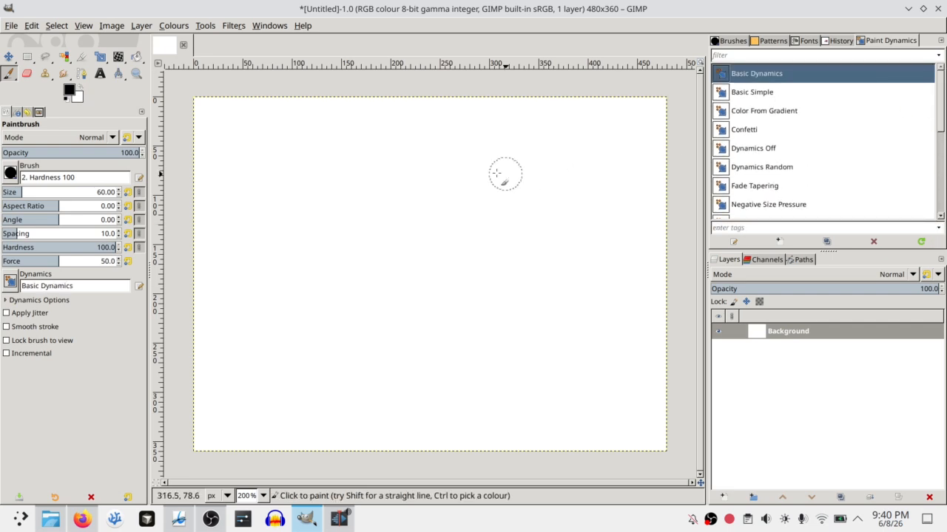
mouse_move(454, 142)
mouse_down()
mouse_move(515, 234)
mouse_move(509, 179)
mouse_move(425, 214)
mouse_move(551, 265)
mouse_up()
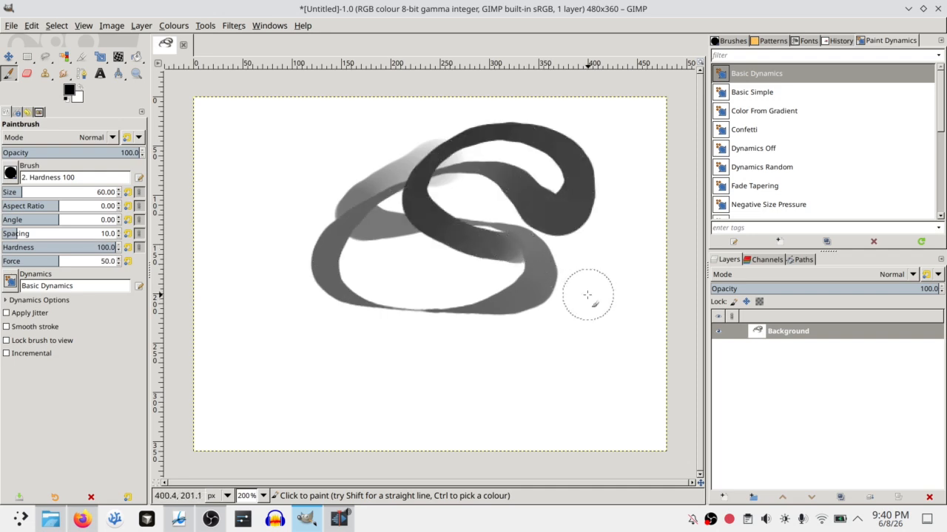
key(Delete)
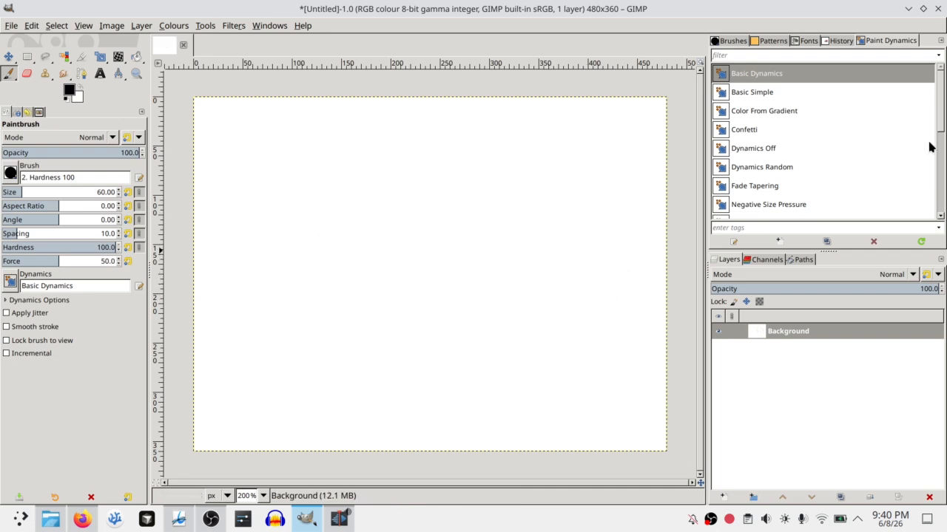
Create a new paint dynamics named Tapering, test it with a broad stroke and undo the stroke
click(776, 242)
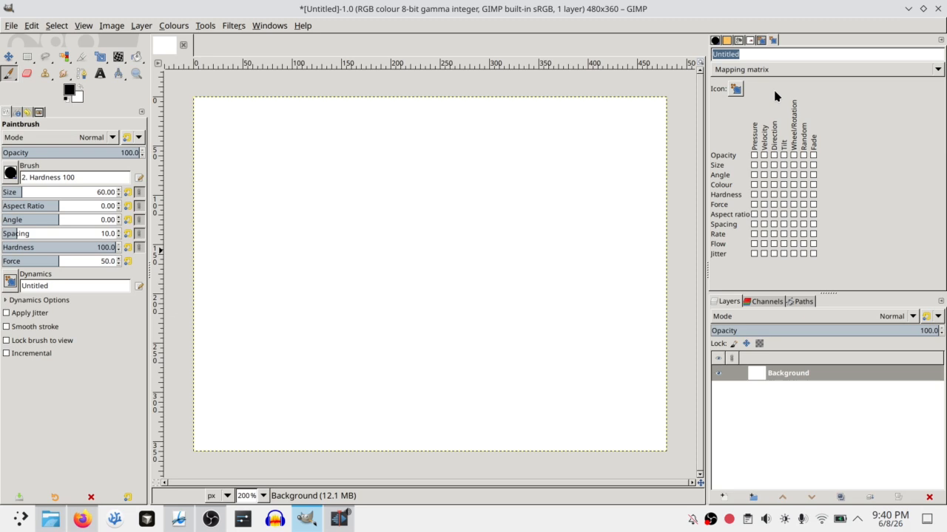
text(Tapering)
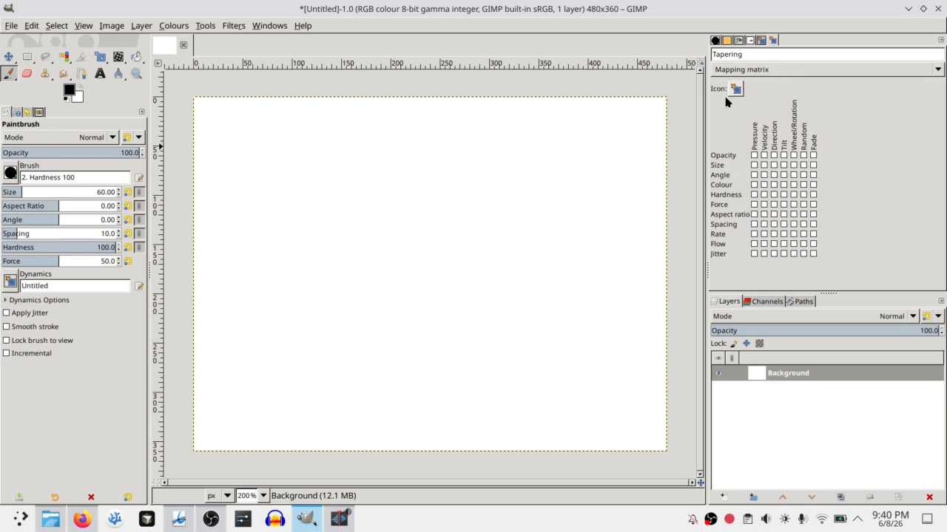
mouse_move(560, 162)
mouse_down()
mouse_move(342, 216)
mouse_move(545, 281)
mouse_up()
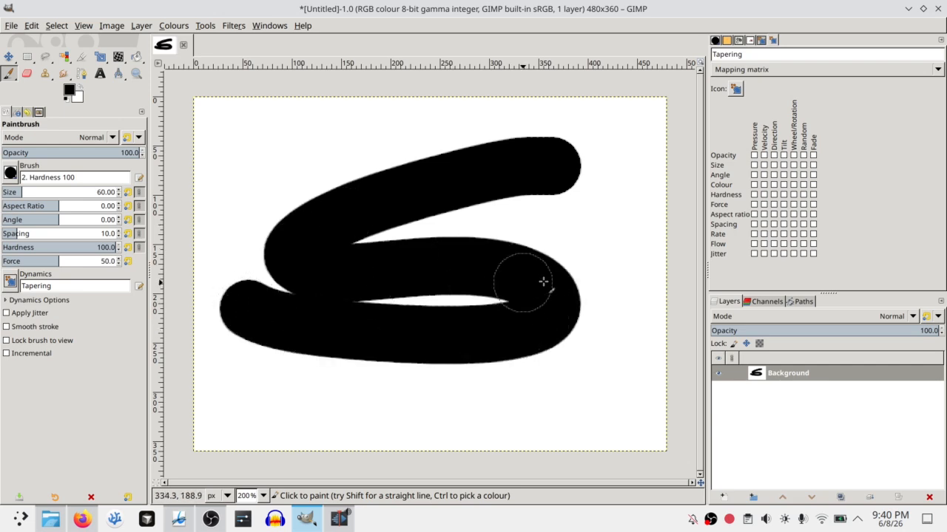
key(ctrl+z)
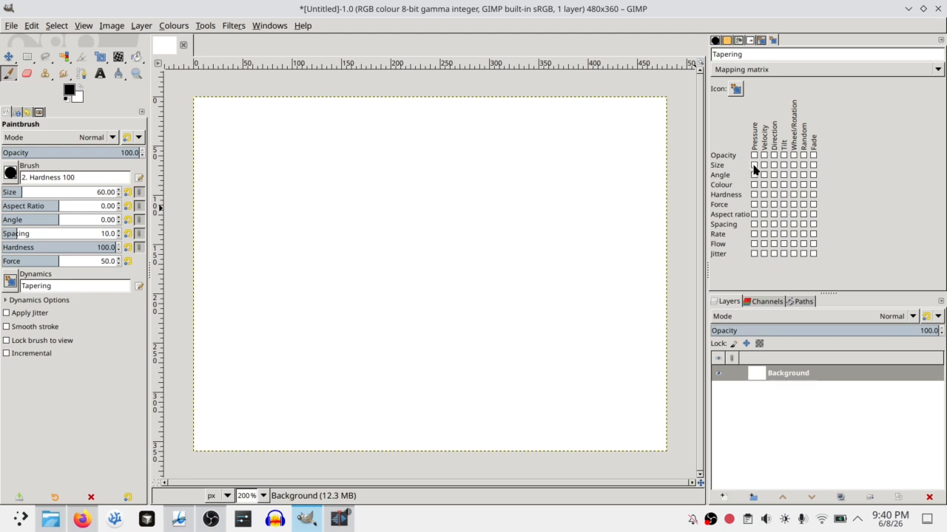
Map Size to Pressure in the Tapering dynamics, test it with a stroke and undo the stroke
click(754, 165)
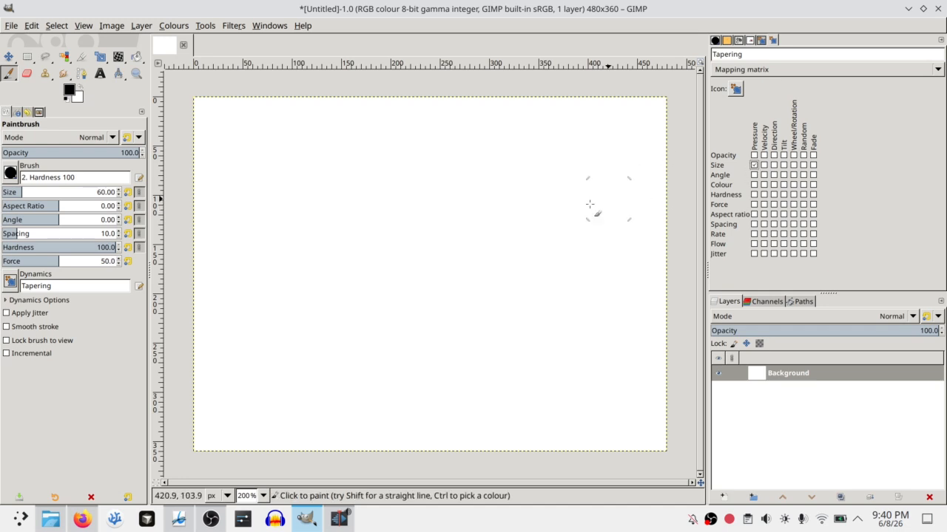
mouse_move(525, 210)
mouse_down()
mouse_move(308, 201)
mouse_move(459, 285)
mouse_move(298, 317)
mouse_move(513, 300)
mouse_move(377, 148)
mouse_move(537, 235)
mouse_move(462, 381)
mouse_move(526, 181)
mouse_move(475, 176)
mouse_move(321, 281)
mouse_move(425, 215)
mouse_up()
key(ctrl+z)
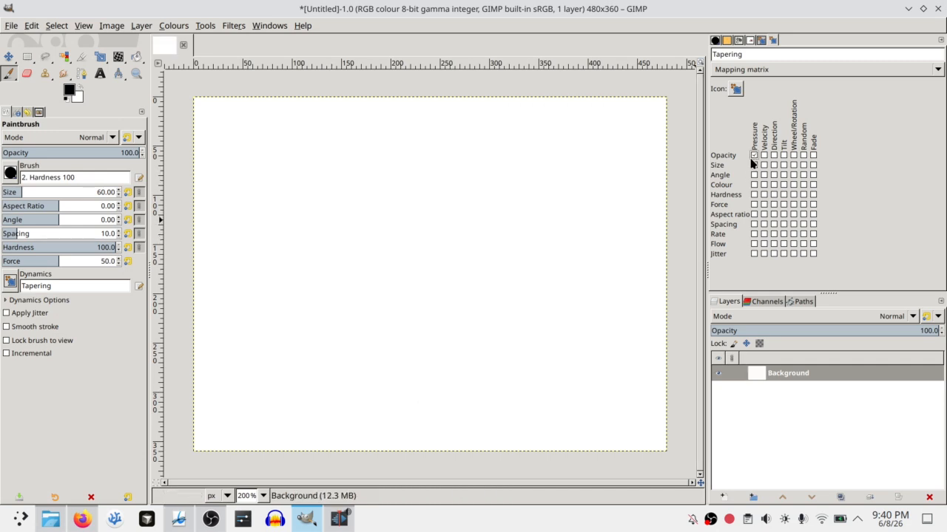
Map Opacity to Pressure in the Tapering matrix alongside Size, test it with a stroke and undo the stroke
click(754, 155)
mouse_move(573, 153)
mouse_down()
mouse_move(490, 161)
mouse_move(420, 229)
mouse_move(563, 322)
mouse_move(303, 384)
mouse_move(319, 213)
mouse_move(452, 300)
mouse_move(645, 316)
mouse_move(509, 161)
mouse_move(446, 261)
mouse_move(498, 432)
mouse_move(262, 249)
mouse_move(467, 226)
mouse_move(585, 344)
mouse_move(562, 159)
mouse_move(408, 257)
mouse_move(537, 359)
mouse_move(284, 232)
mouse_move(449, 283)
mouse_move(320, 220)
mouse_move(347, 340)
mouse_up()
key(ctrl+z)
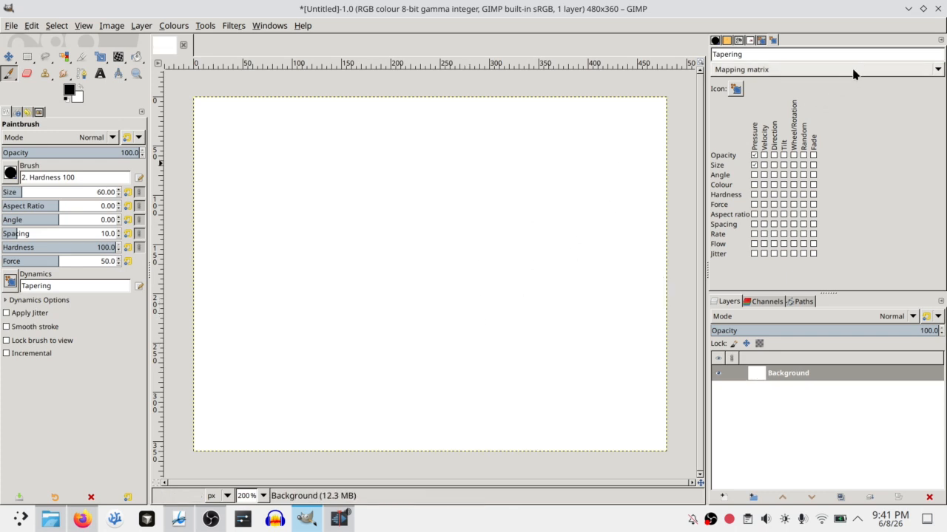
Raise the low-pressure end of the Tapering Opacity curve with its high end at 1.000, then test and undo a stroke
click(868, 74)
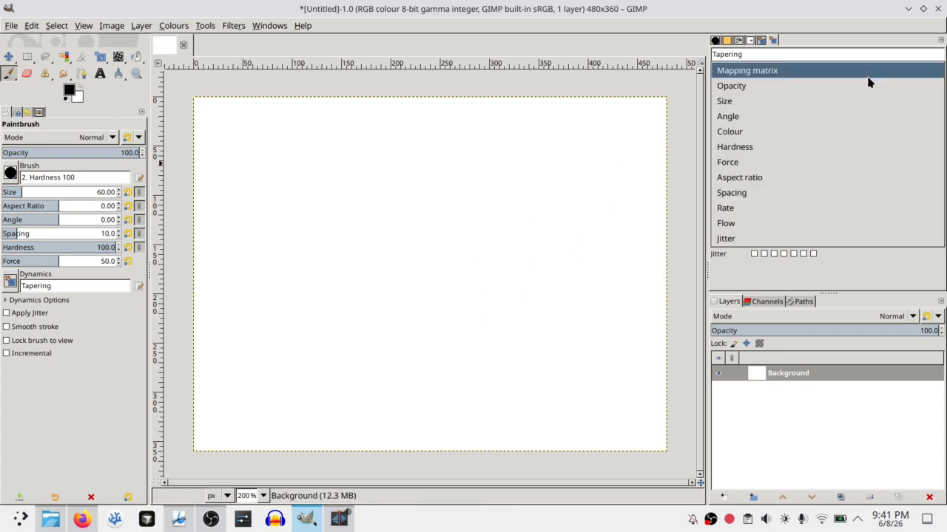
click(865, 87)
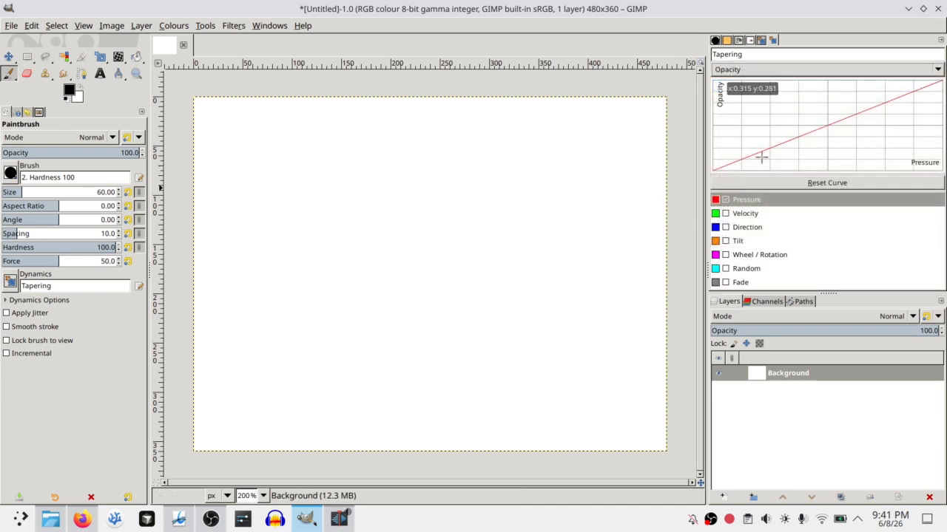
click(747, 202)
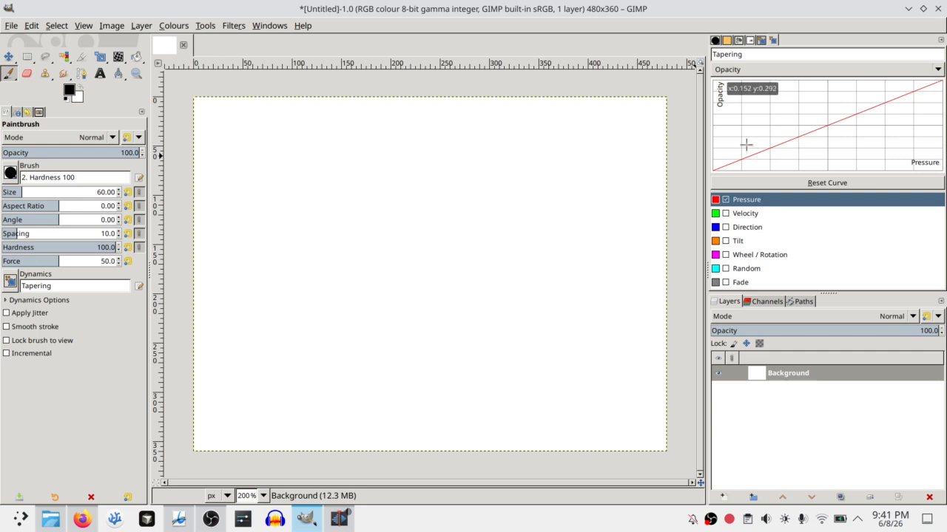
click(824, 128)
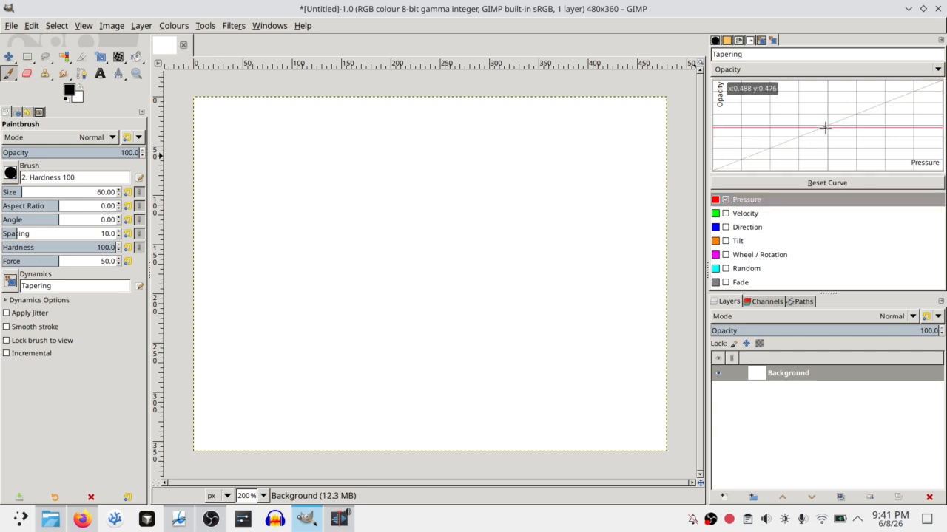
drag(827, 127, 701, 157)
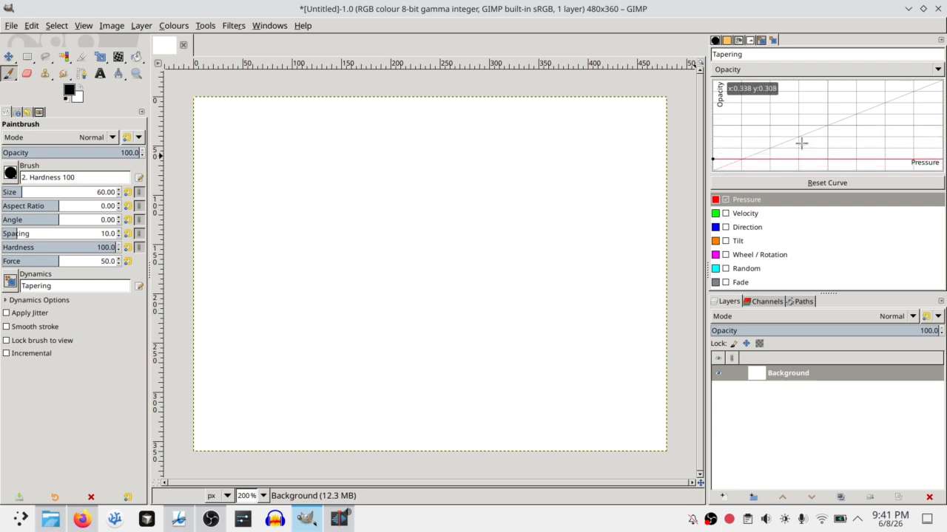
drag(912, 162, 940, 79)
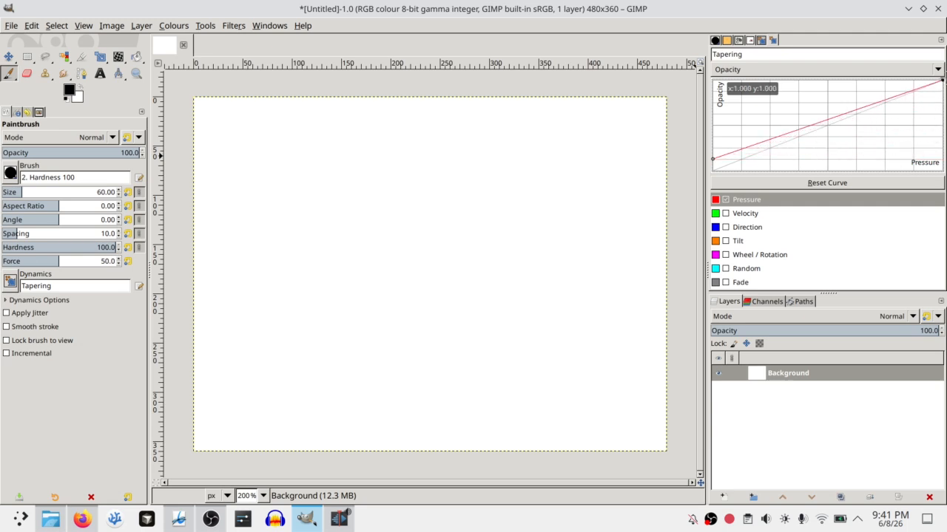
drag(519, 163, 339, 274)
key(ctrl+z)
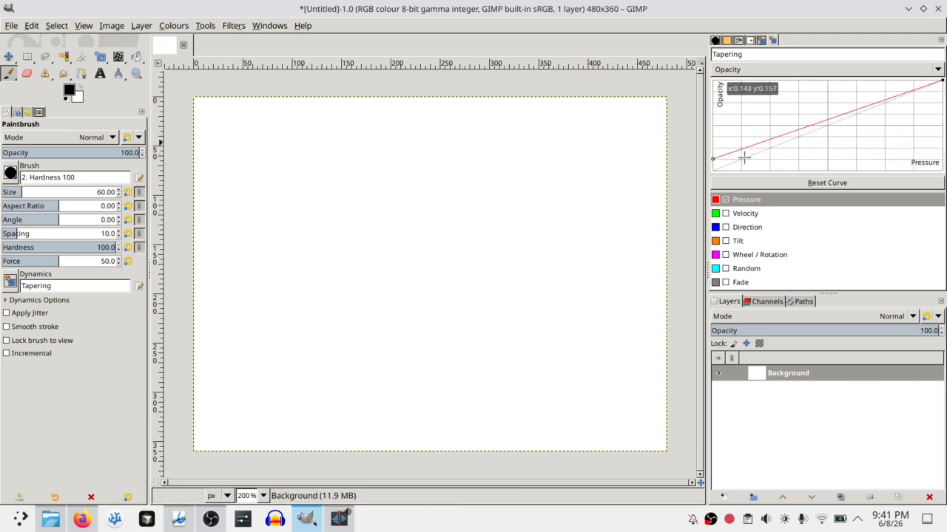
Bow the Opacity pressure curve upward with a middle point and a higher starting point, then test and undo a stroke
mouse_move(744, 156)
mouse_down()
mouse_move(834, 168)
mouse_move(822, 165)
mouse_move(794, 93)
mouse_move(792, 104)
mouse_up()
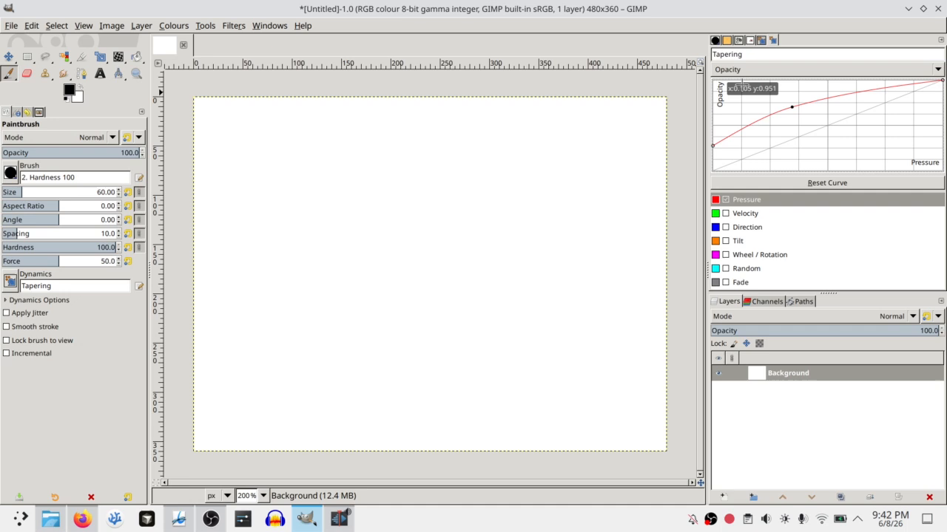
mouse_move(482, 157)
mouse_down()
mouse_move(406, 211)
mouse_move(485, 335)
mouse_move(392, 348)
mouse_up()
key(ctrl+z)
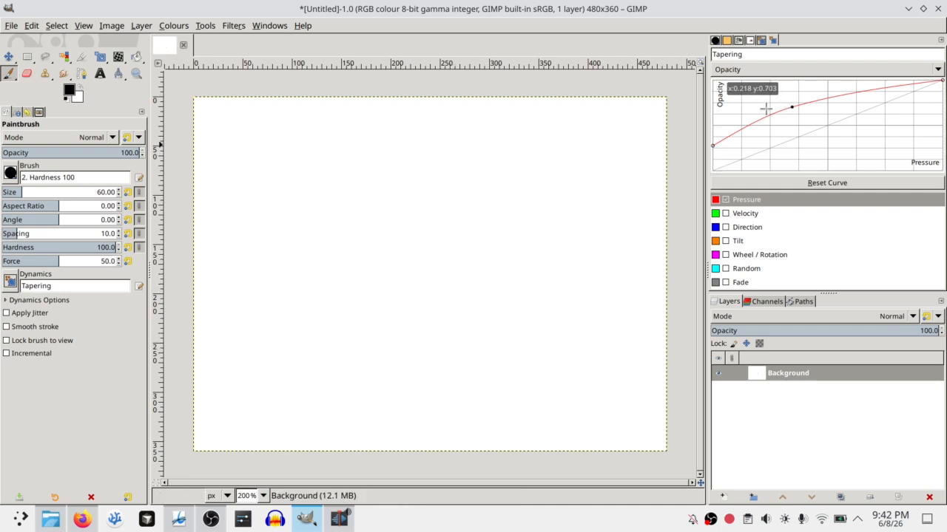
Lower the Opacity curve's starting point to zero and shift its middle point slightly, then test and undo a stroke
drag(712, 144, 713, 171)
drag(792, 108, 804, 111)
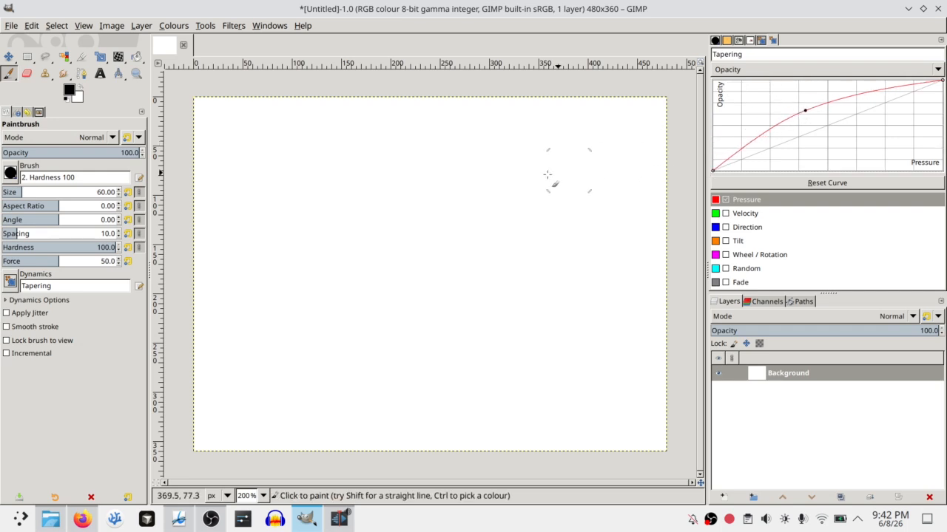
mouse_move(444, 192)
mouse_down()
mouse_move(368, 244)
mouse_move(381, 331)
mouse_move(340, 273)
mouse_up()
key(ctrl+z)
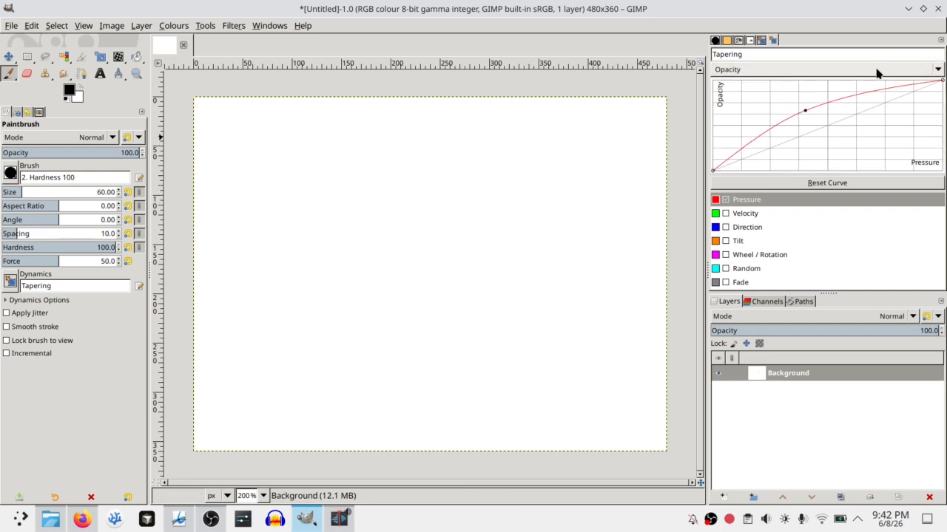
Return to the list of paint dynamics, test Tapering with a large looping stroke and undo the stroke
click(761, 40)
mouse_move(512, 153)
mouse_down()
mouse_move(482, 164)
mouse_move(435, 350)
mouse_move(510, 380)
mouse_move(626, 271)
mouse_move(591, 323)
mouse_up()
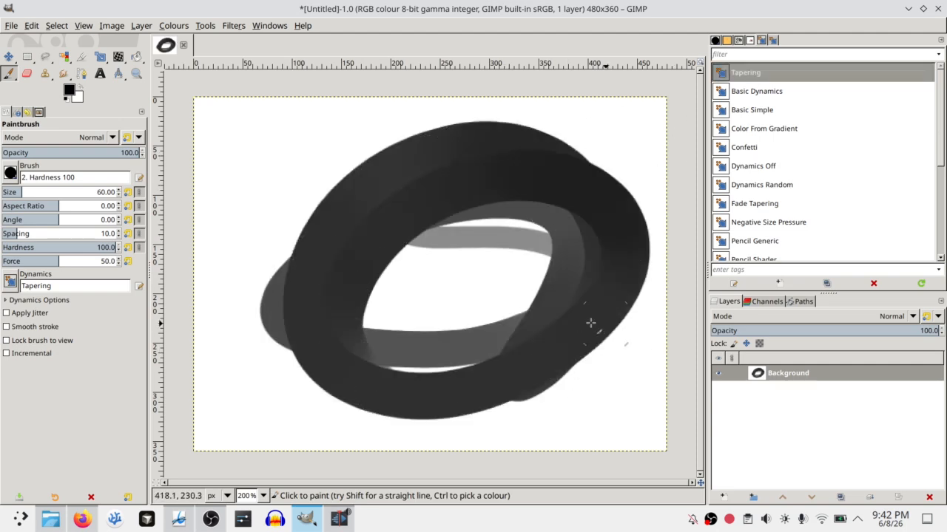
key(ctrl+z)
Check the Paintbrush's dynamics choices for the custom Tapering preset
click(9, 280)
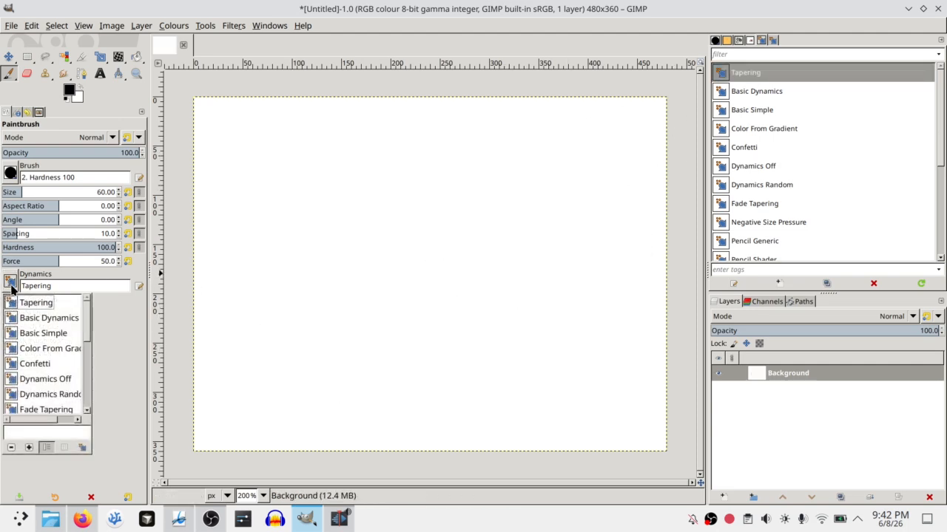
drag(85, 324, 86, 302)
click(13, 277)
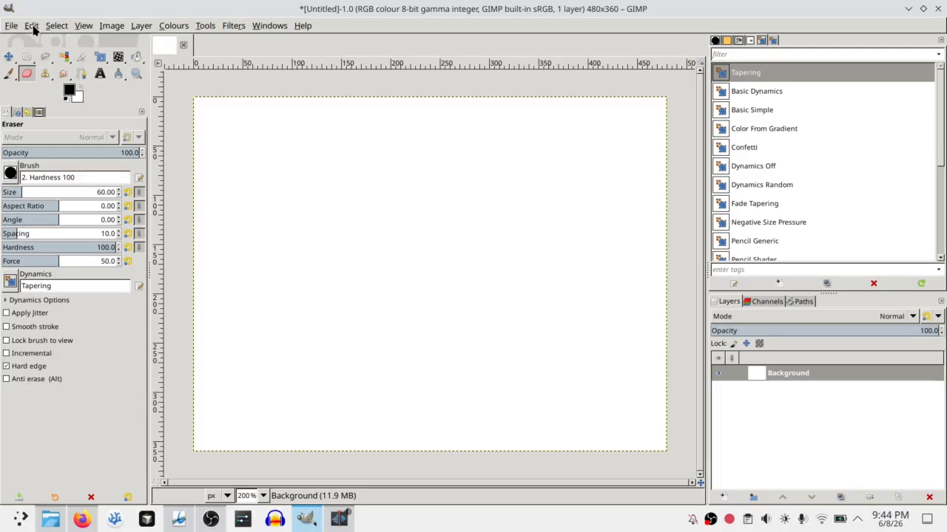
Open the Interface preferences, make sure dynamic keyboard shortcuts are enabled and reposition the Preferences window over the canvas
click(32, 26)
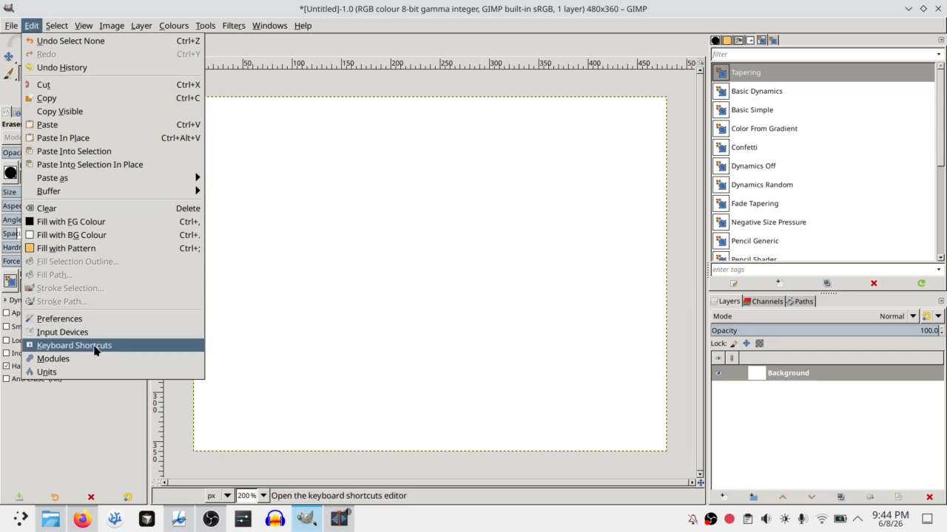
click(88, 320)
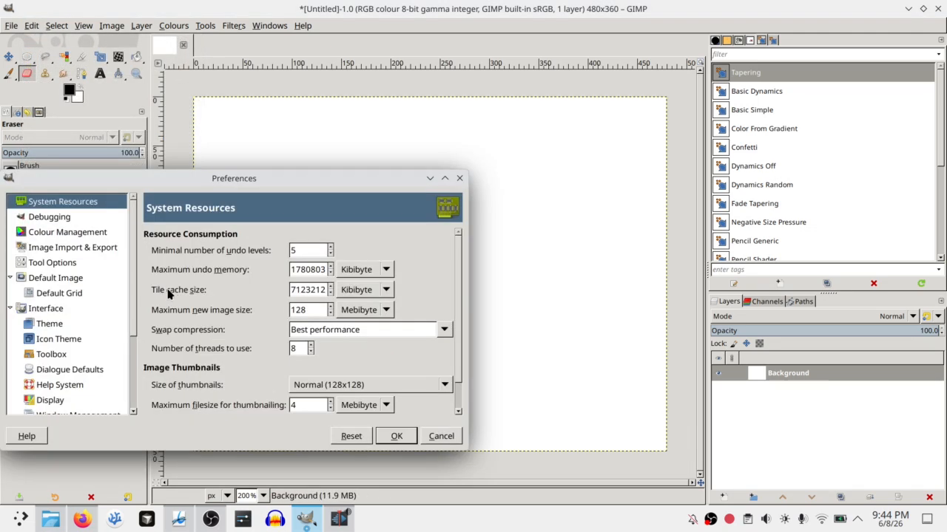
scroll(134, 304, down, 5)
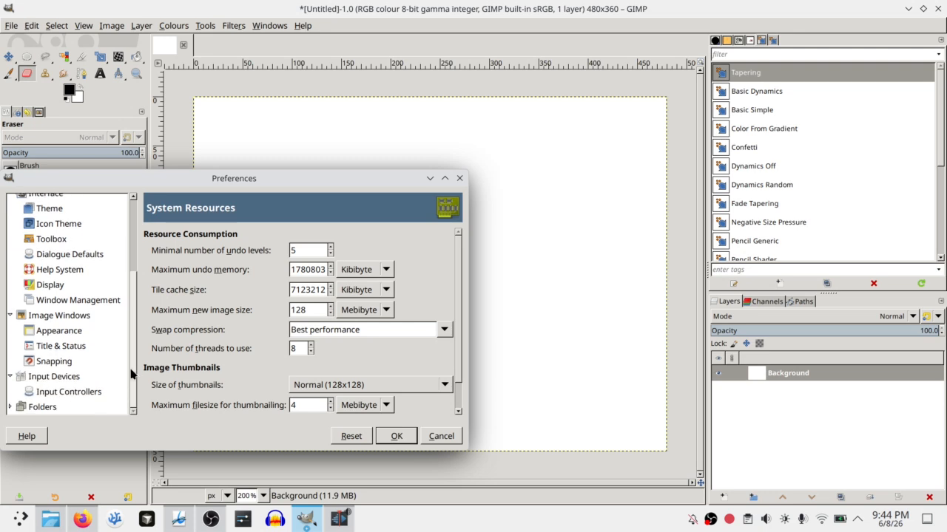
scroll(111, 311, up, 2)
click(79, 244)
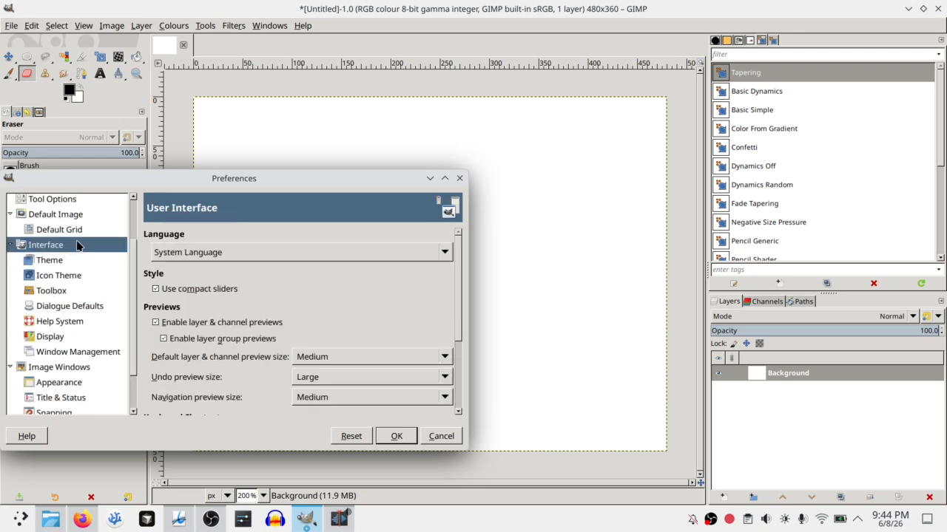
scroll(460, 281, down, 4)
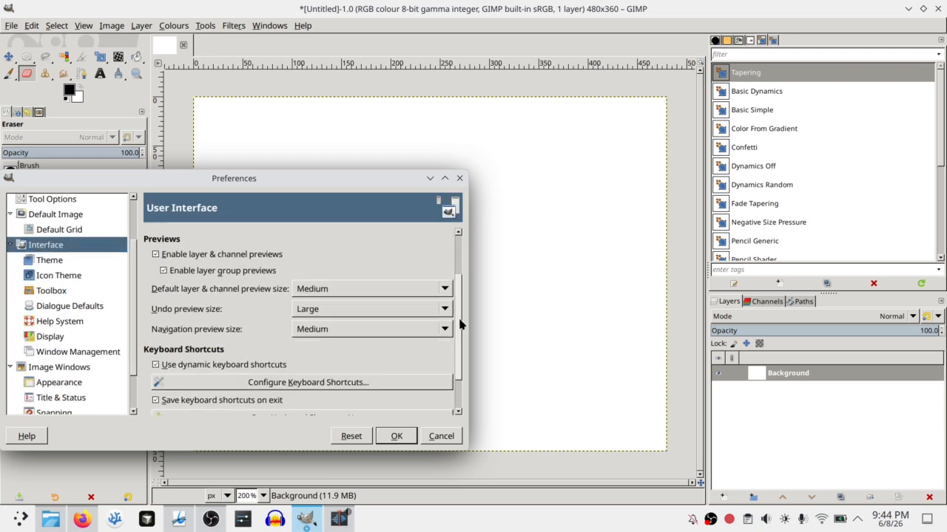
click(244, 316)
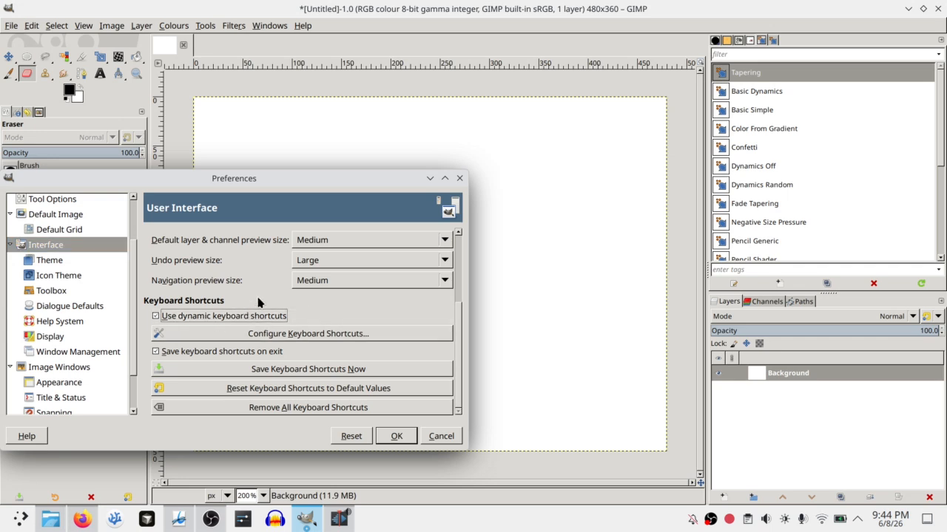
drag(306, 180, 390, 115)
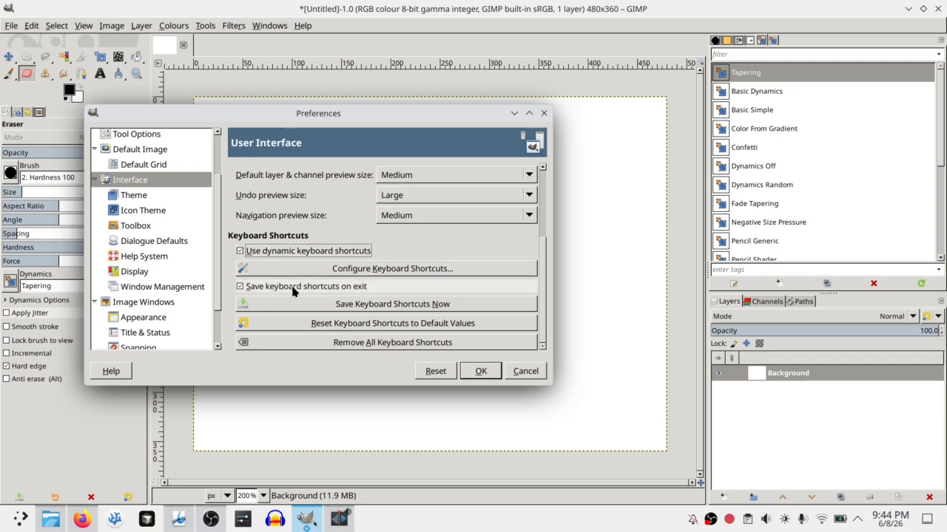
Open the keyboard shortcut configuration, search for paintbrush and assign P to the Paintbrush tool
click(385, 270)
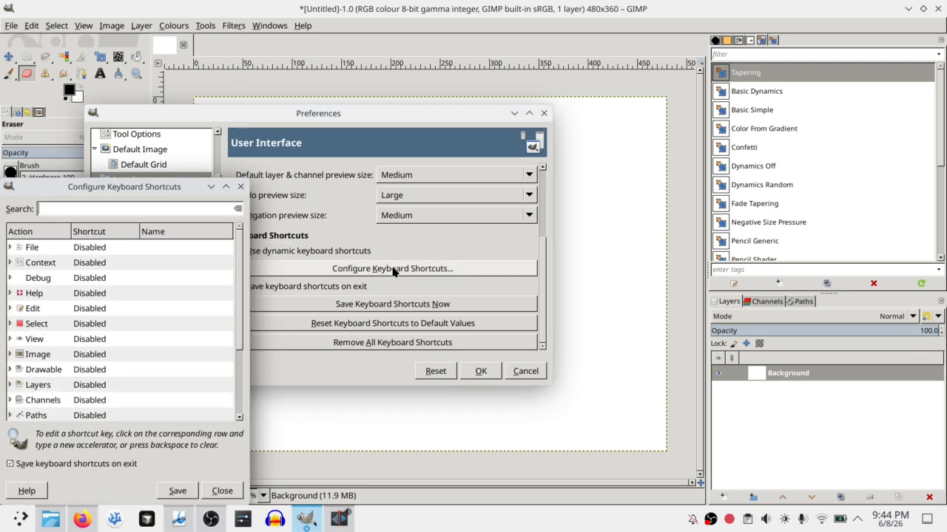
drag(154, 190, 281, 63)
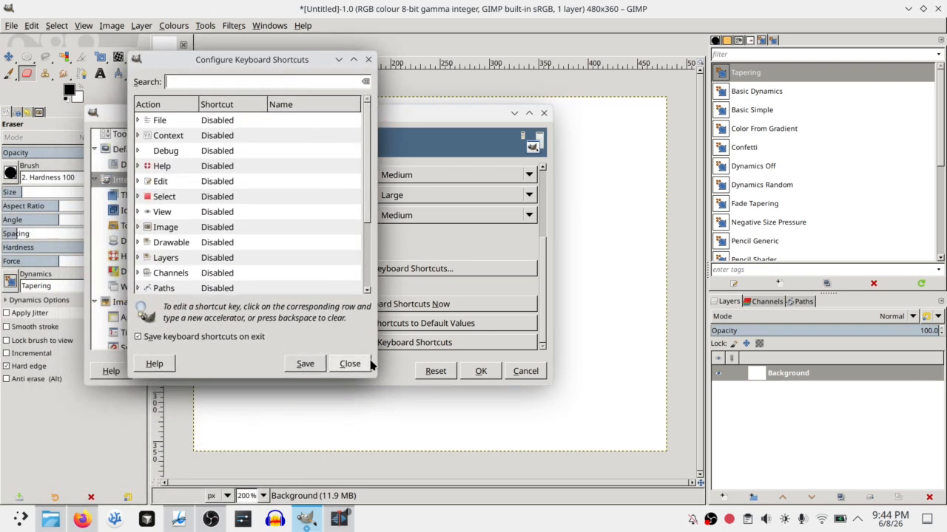
drag(368, 173, 373, 135)
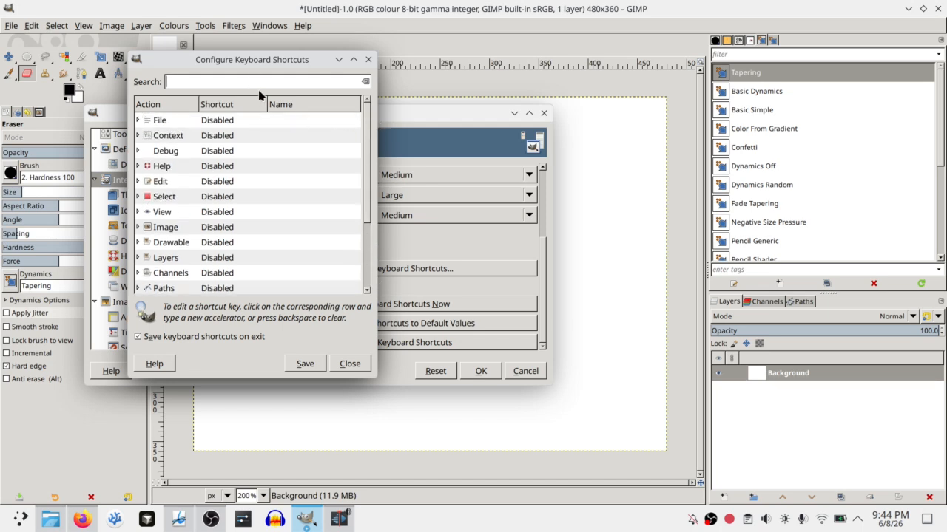
text(paint)
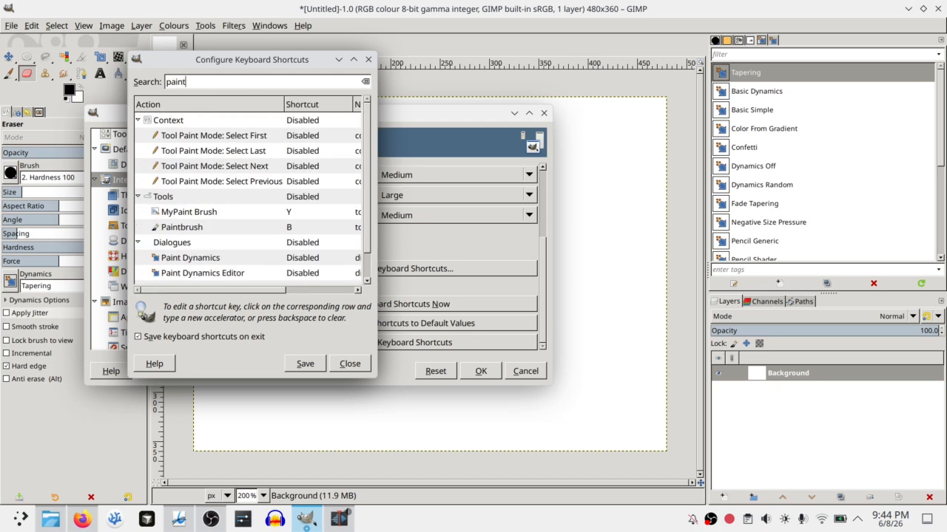
text(brush)
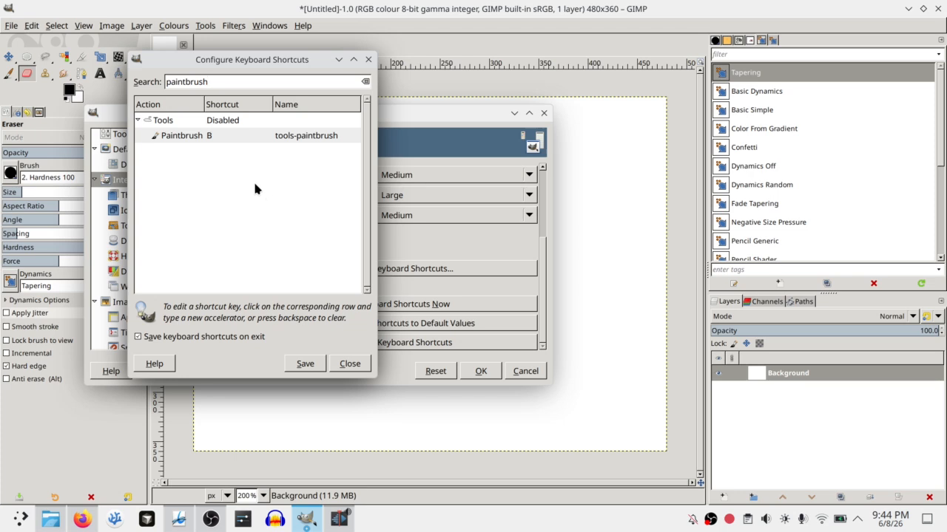
click(211, 137)
key(p)
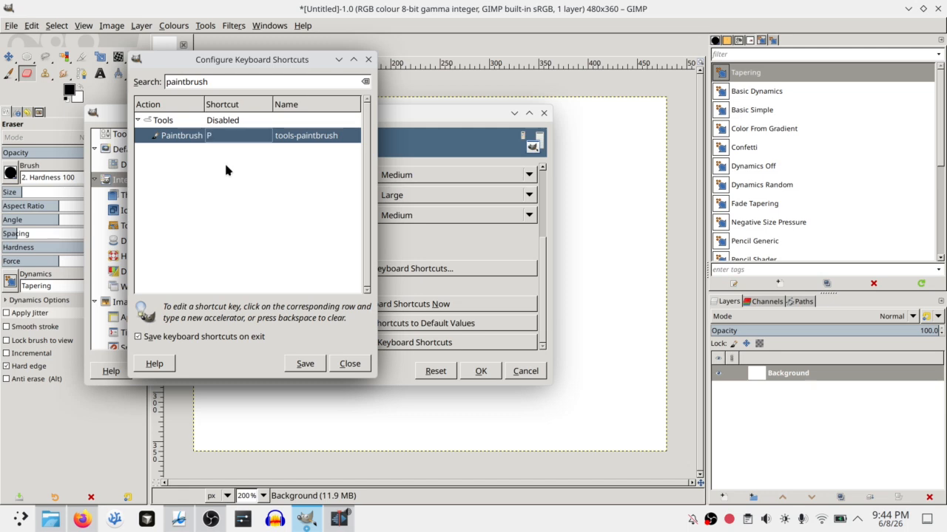
Try to assign Q to the Paintbrush tool and cancel taking the shortcut away from Align
click(211, 137)
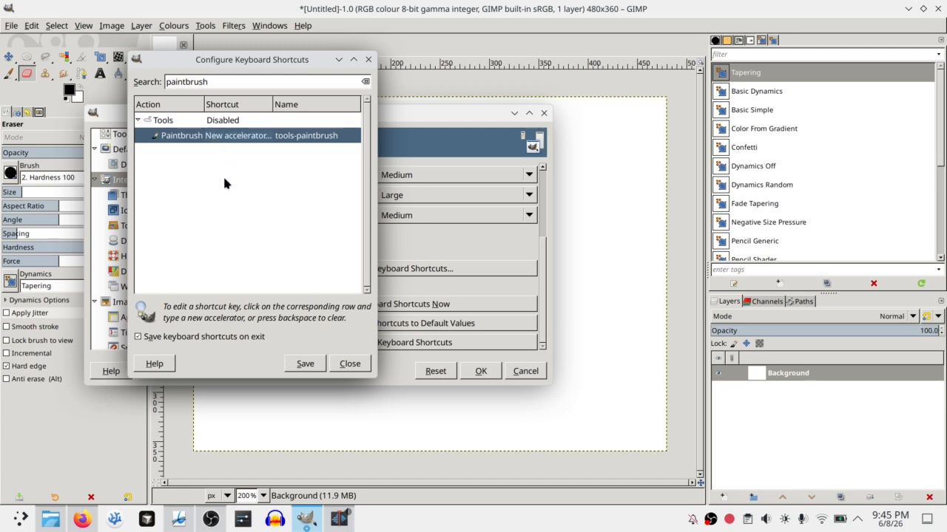
key(p)
key(q)
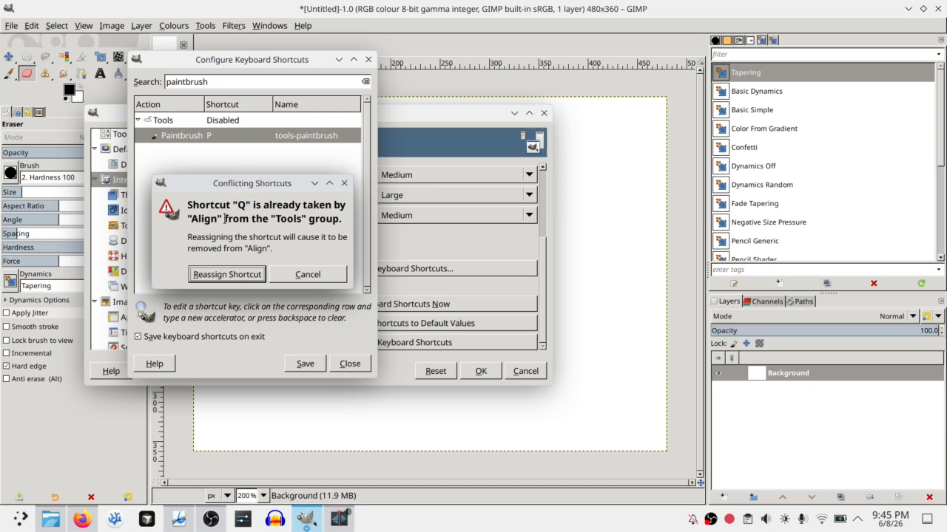
click(308, 274)
Search the shortcuts for move and check the Move tool's assigned key
key(ctrl+a)
text(move)
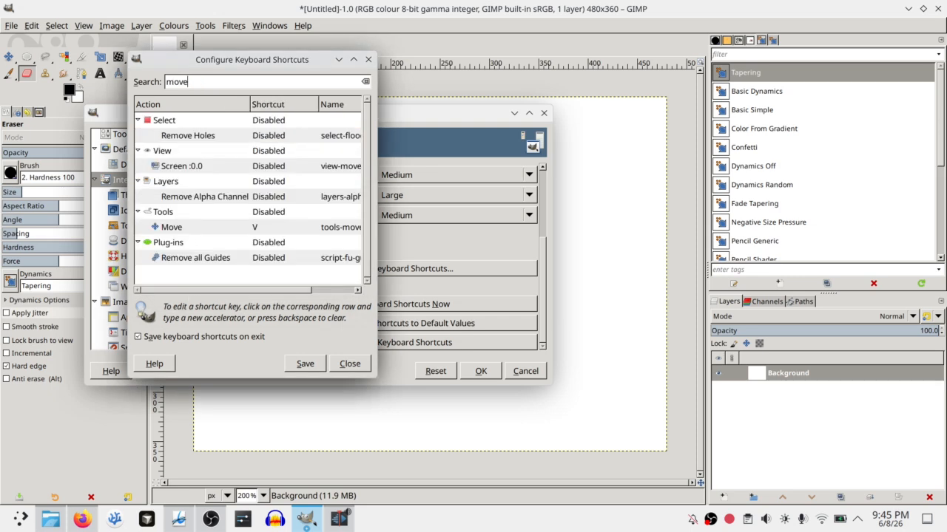
click(272, 229)
key(Escape)
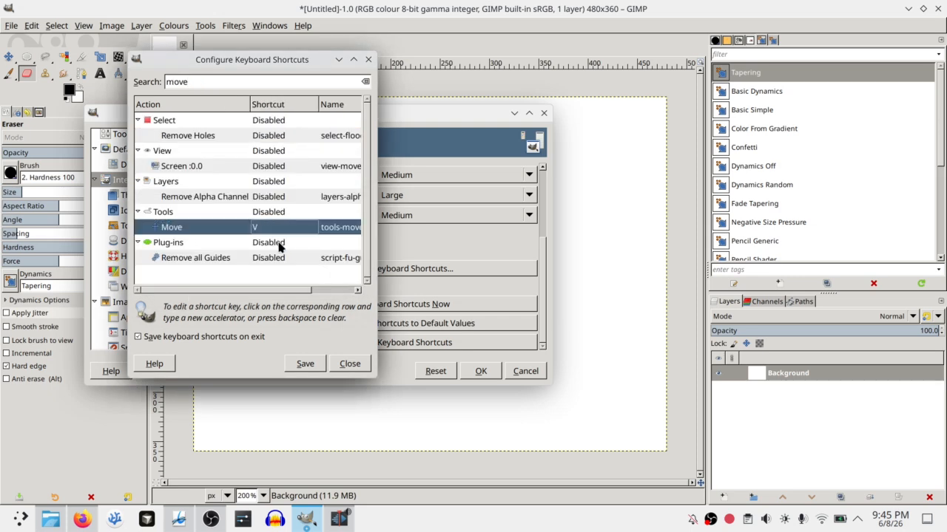
Search the shortcuts for the Eraser tool and assign it E
click(225, 82)
key(ctrl+a)
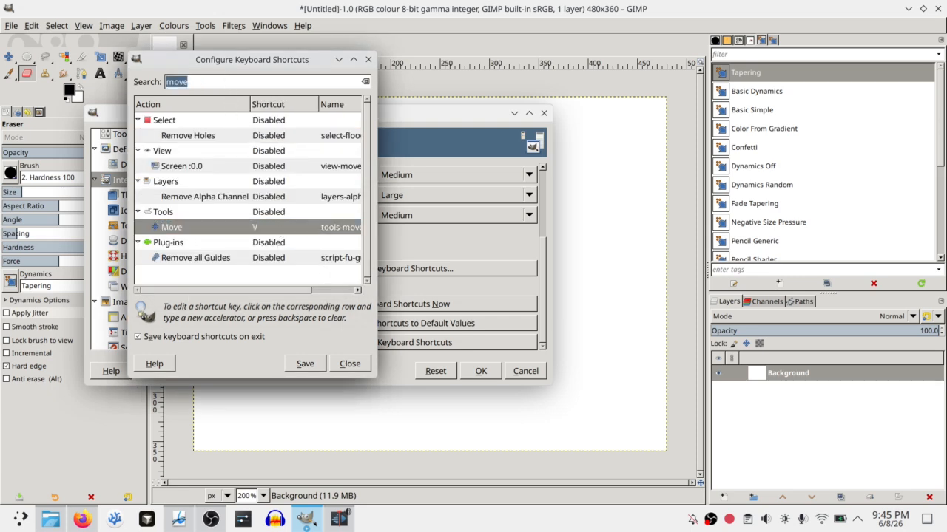
text(eras)
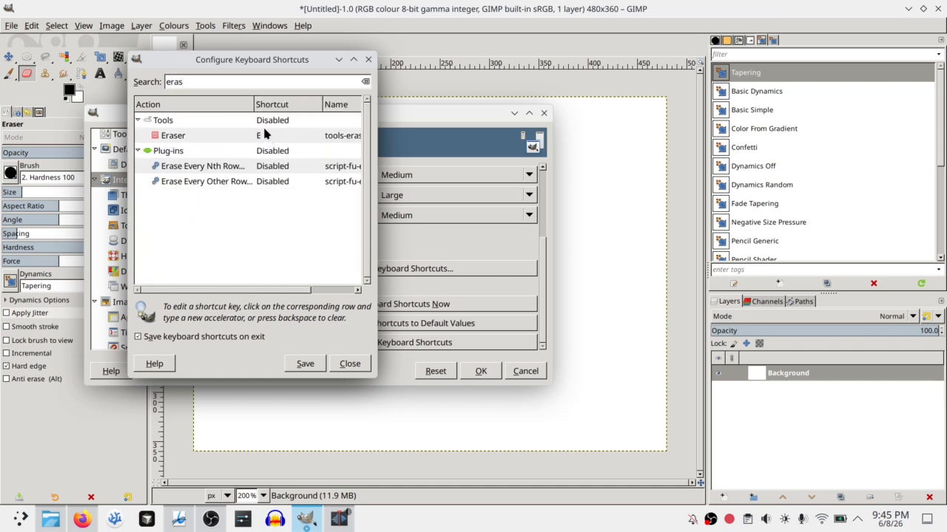
click(268, 136)
key(e)
Search the shortcuts for the select-by-colour tool, consult the keyboard shortcuts slide in Firefox and return to GIMP
click(214, 81)
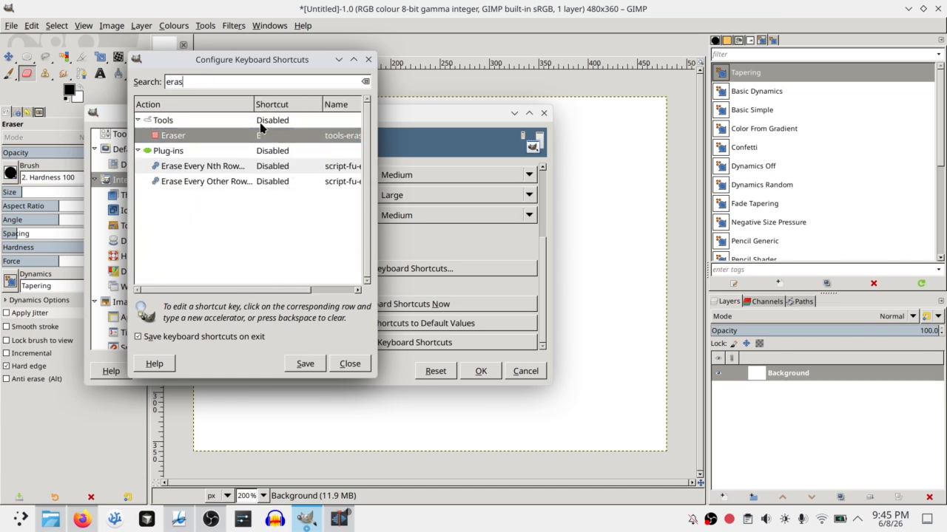
key(ctrl+a)
key(alt+Tab)
click(308, 515)
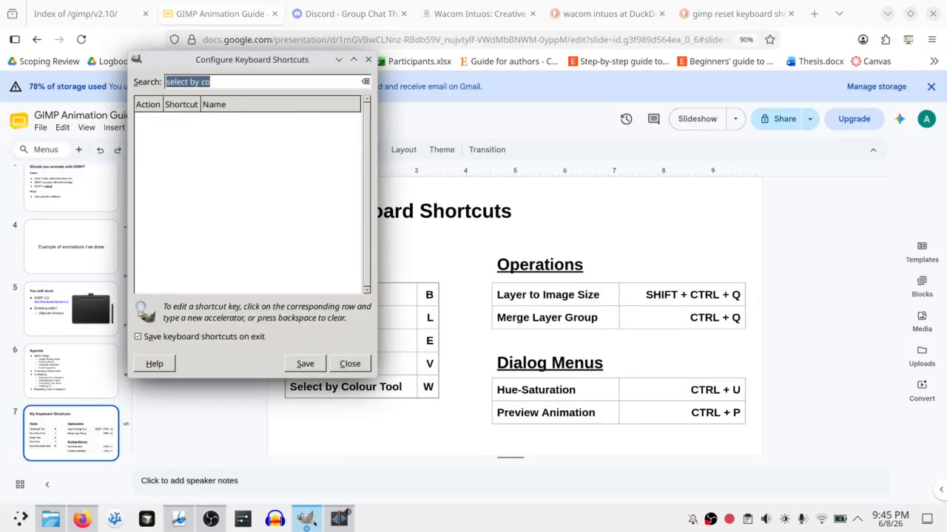
click(352, 362)
click(315, 520)
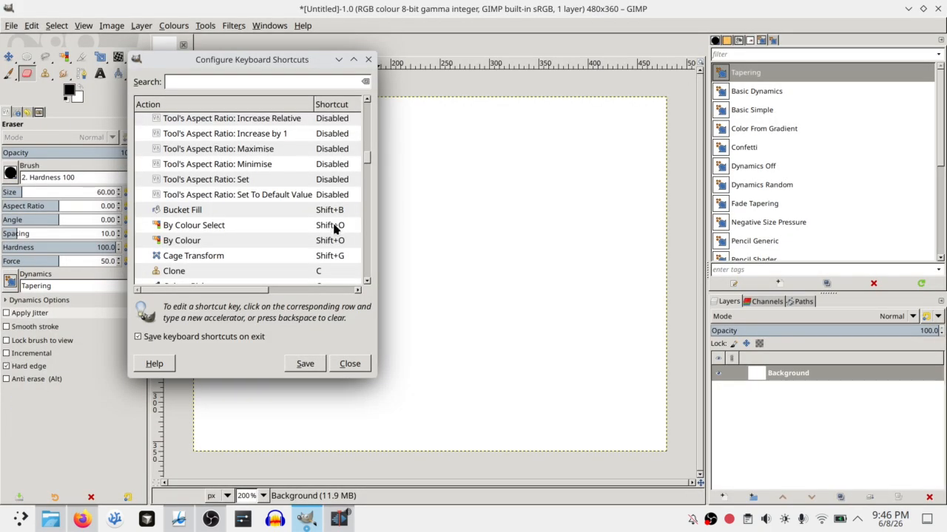
Assign W to By Colour Select and Shift+B to Bucket Fill in the shortcut list
click(335, 226)
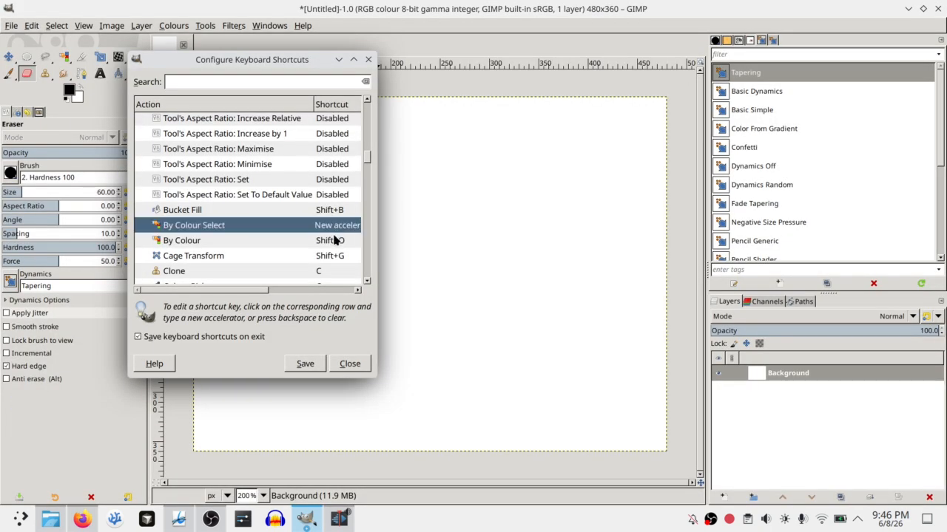
key(w)
click(250, 275)
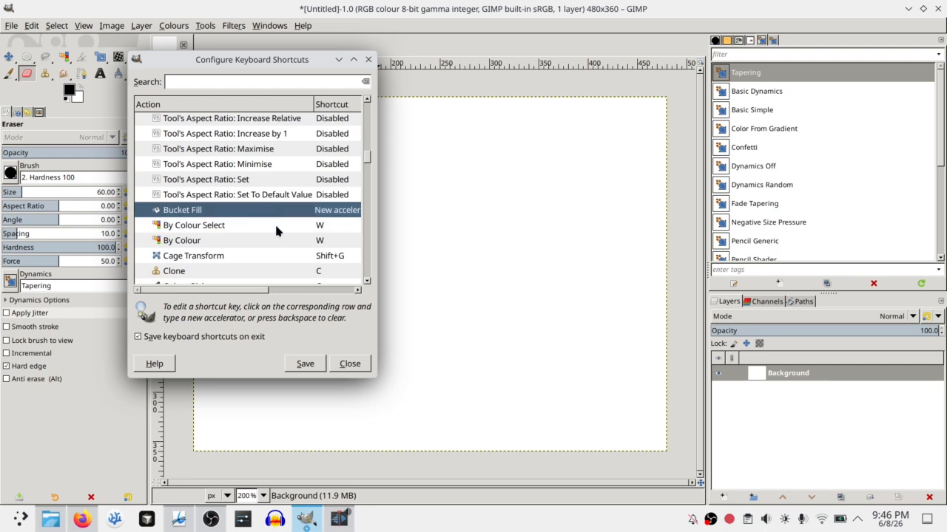
key(shift+b)
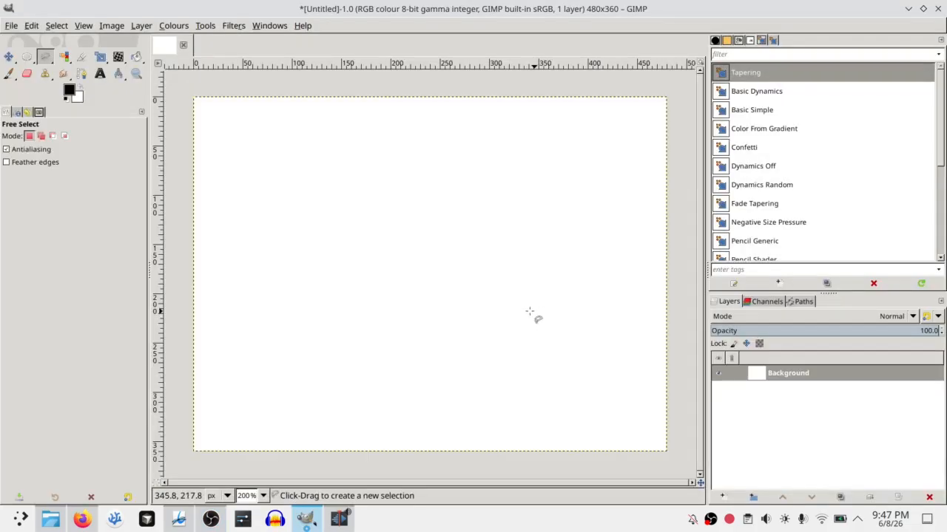
Switch to the Paintbrush and paint a large overlapping black ring around the middle of the canvas
key(p)
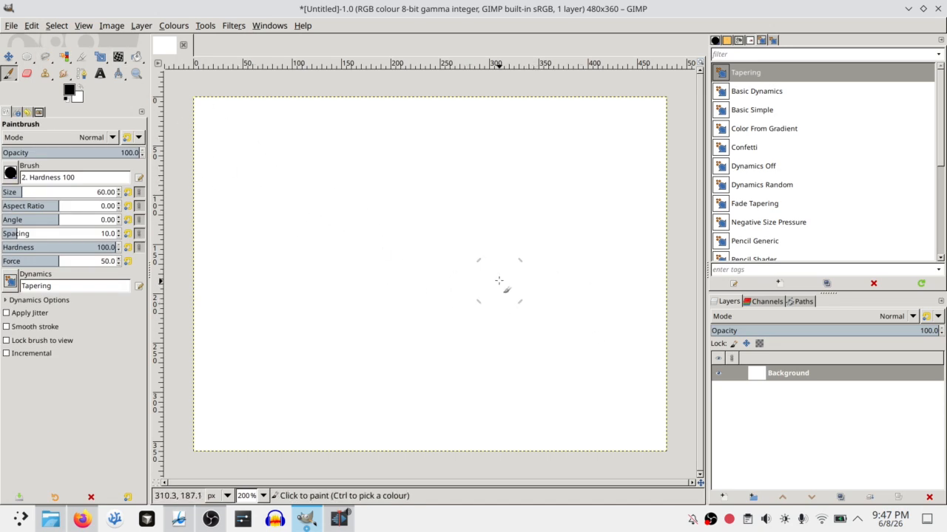
mouse_move(374, 207)
mouse_down()
mouse_move(469, 165)
mouse_move(387, 154)
mouse_move(420, 353)
mouse_up()
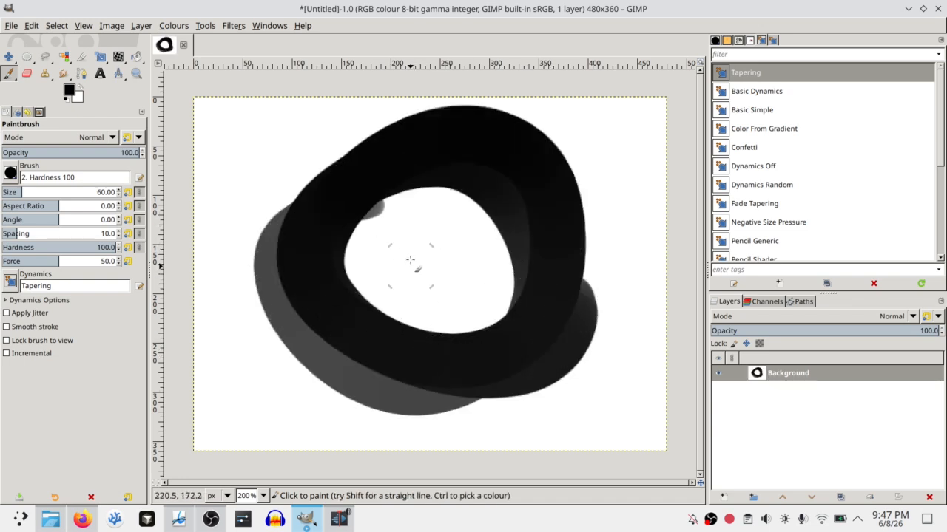
Shift the Background layer around with the Move tool, leaving it extending past the canvas's left and bottom edges
key(m)
mouse_move(403, 215)
mouse_down()
mouse_move(475, 269)
mouse_move(579, 317)
mouse_move(217, 156)
mouse_up()
drag(490, 356, 454, 238)
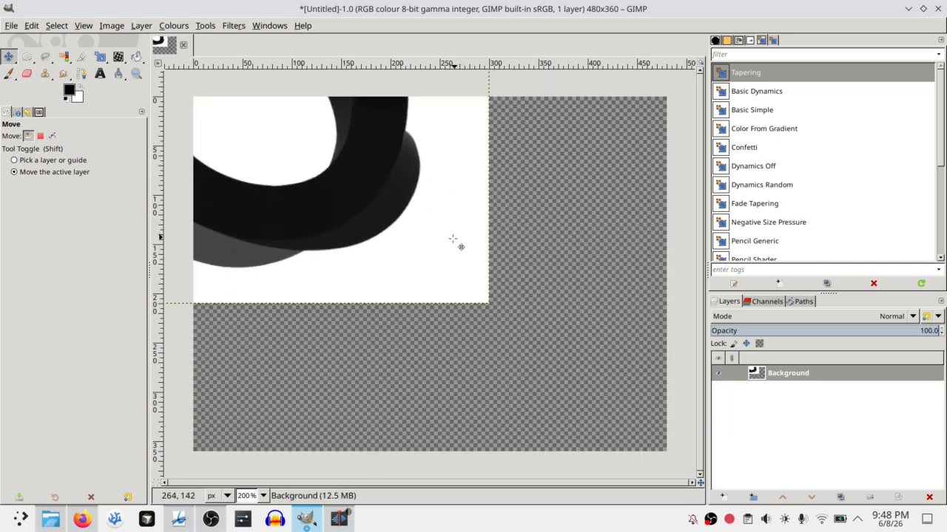
drag(358, 208, 525, 268)
drag(523, 232, 576, 356)
drag(621, 292, 290, 223)
drag(545, 262, 347, 251)
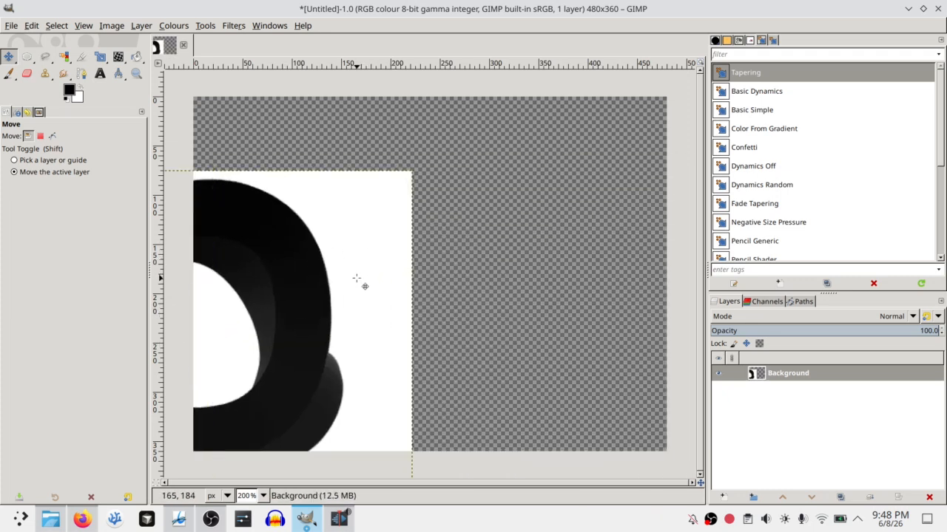
Expand the shifted Background layer to the image size
key(ctrl+v)
key(Return)
key(ctrl+shift+f)
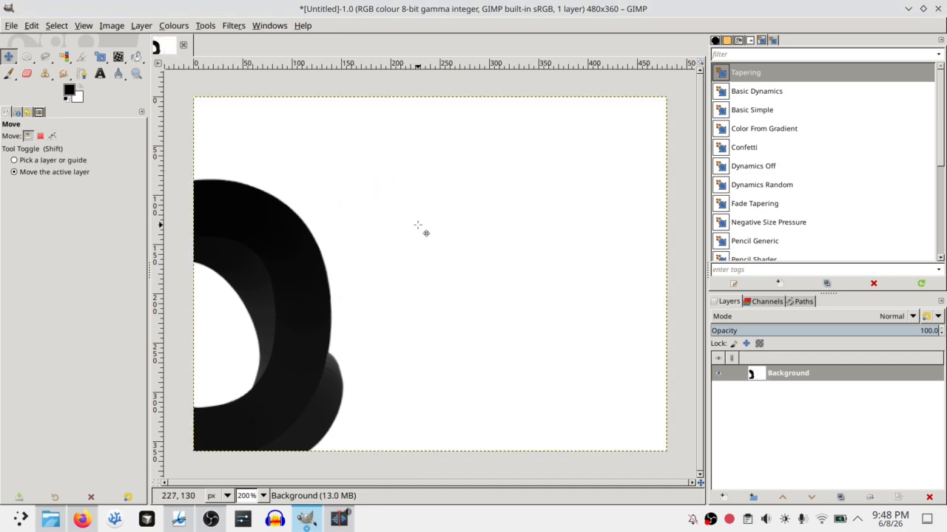
Undo the layer resize and the last layer moves, and redo them all
key(ctrl+z)
key(ctrl+z)
key(ctrl+z)
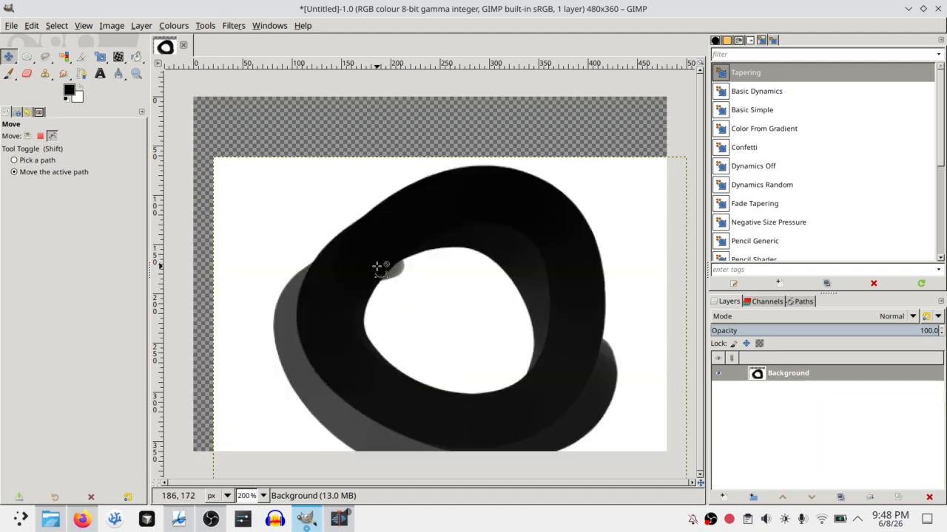
key(ctrl+y)
key(ctrl+y)
key(ctrl+y)
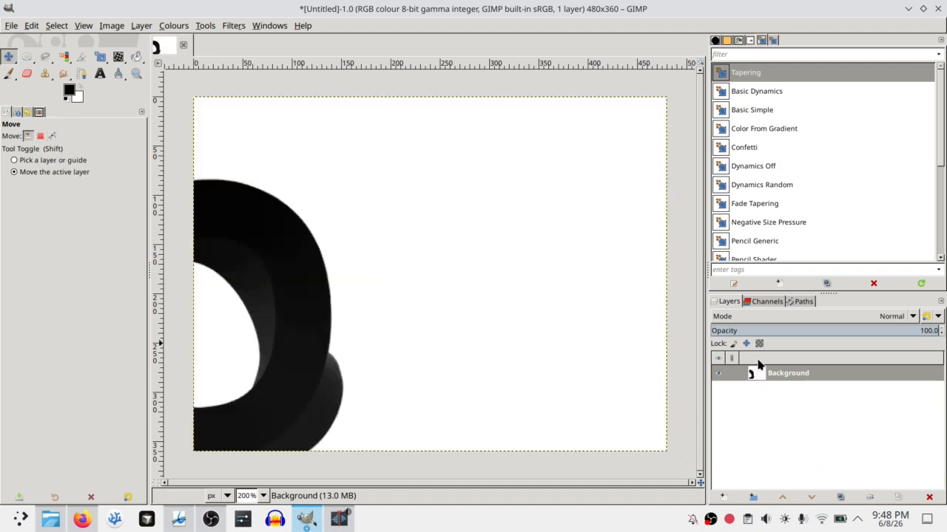
Locate the Layer to Image Size command for the Background layer, dismiss it and undo the layer resize
right_click(824, 376)
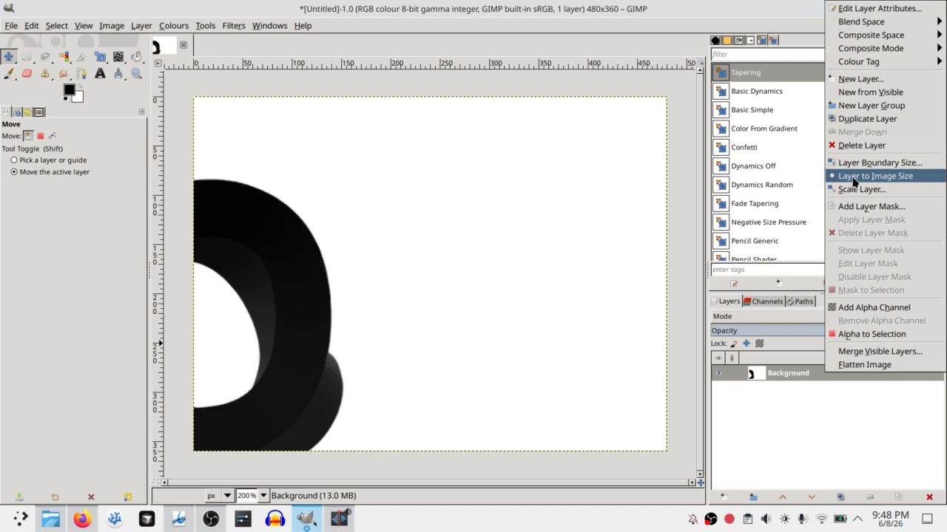
click(655, 231)
key(ctrl+z)
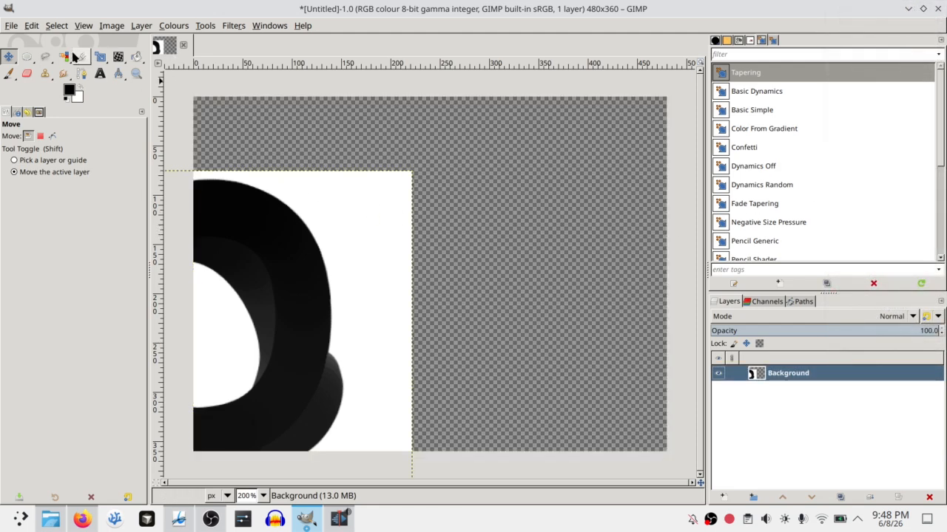
Look up the Layer to Image Size entry in the keyboard shortcut settings and close them
click(32, 25)
click(93, 346)
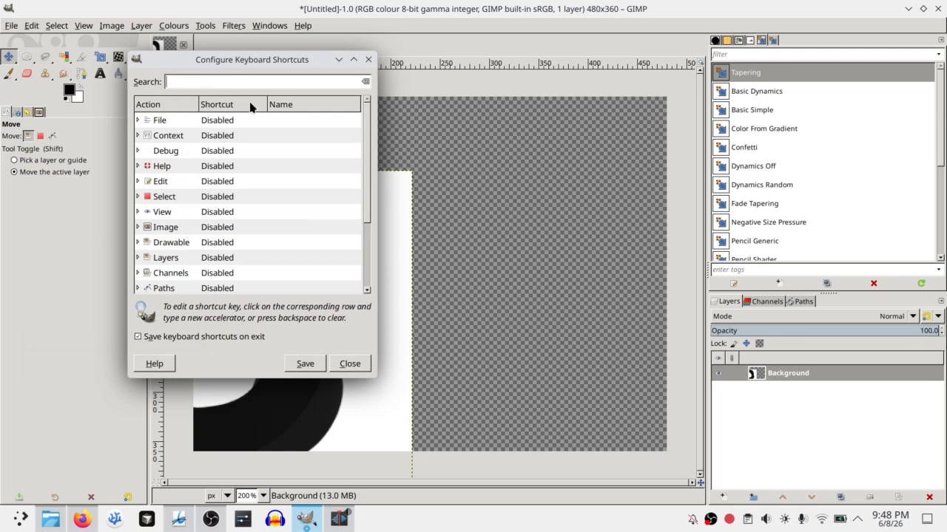
text(layer to im)
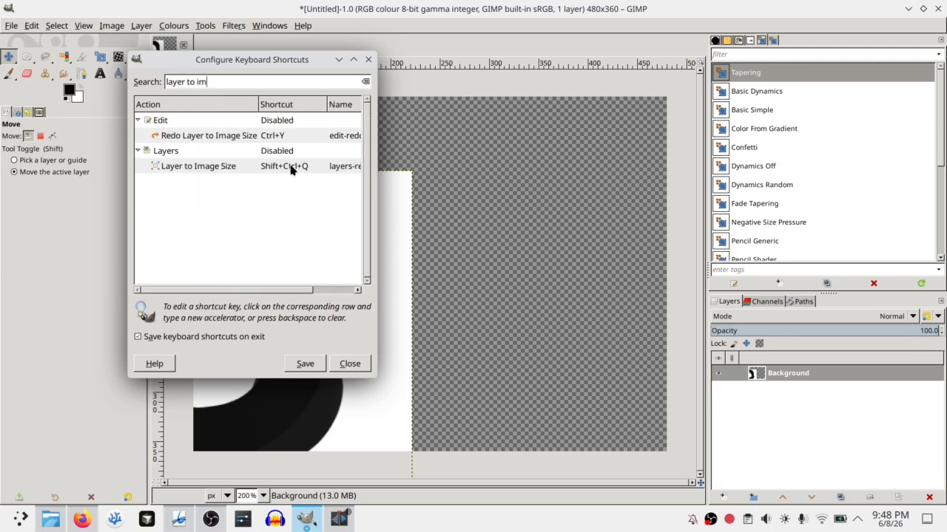
click(291, 168)
click(350, 364)
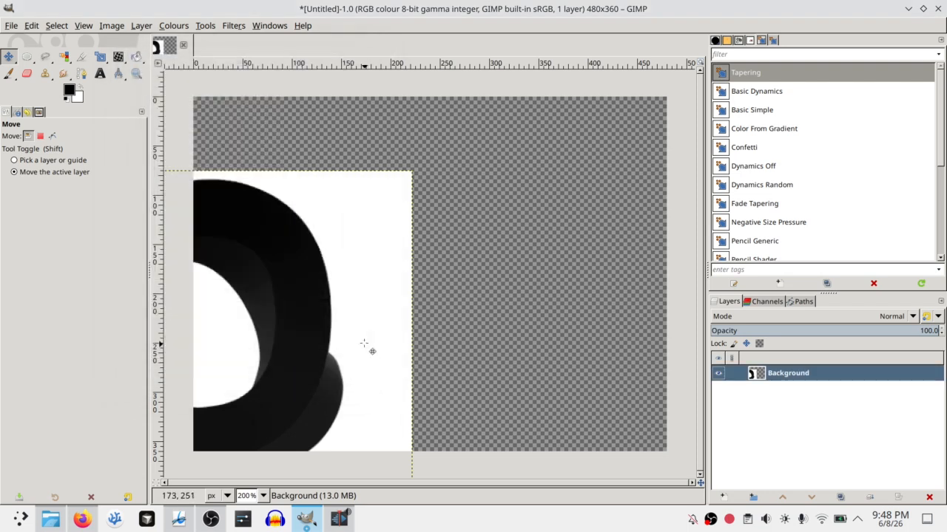
Undo the recent Move tool shifts of the Background layer one after another
key(ctrl+z)
key(ctrl+z)
key(ctrl+z)
key(ctrl+z)
key(ctrl+z)
key(ctrl+z)
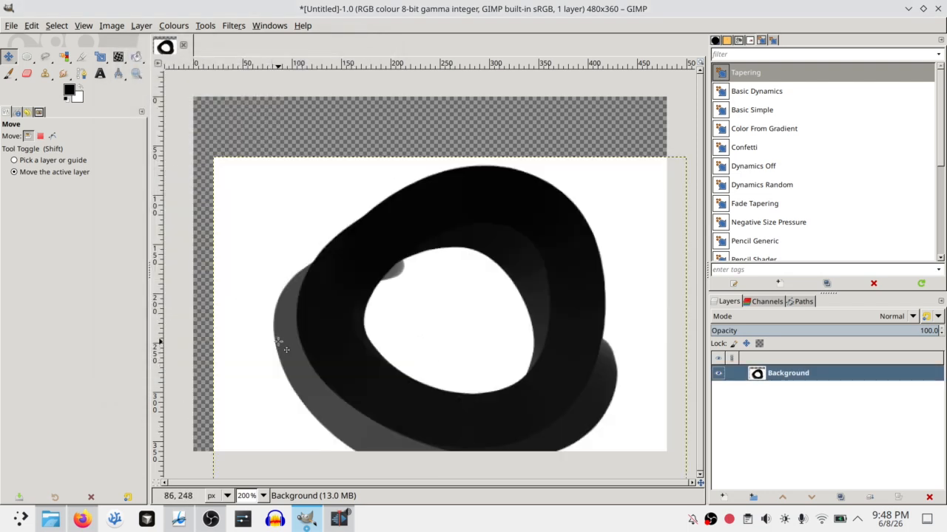
key(ctrl+z)
key(ctrl+z)
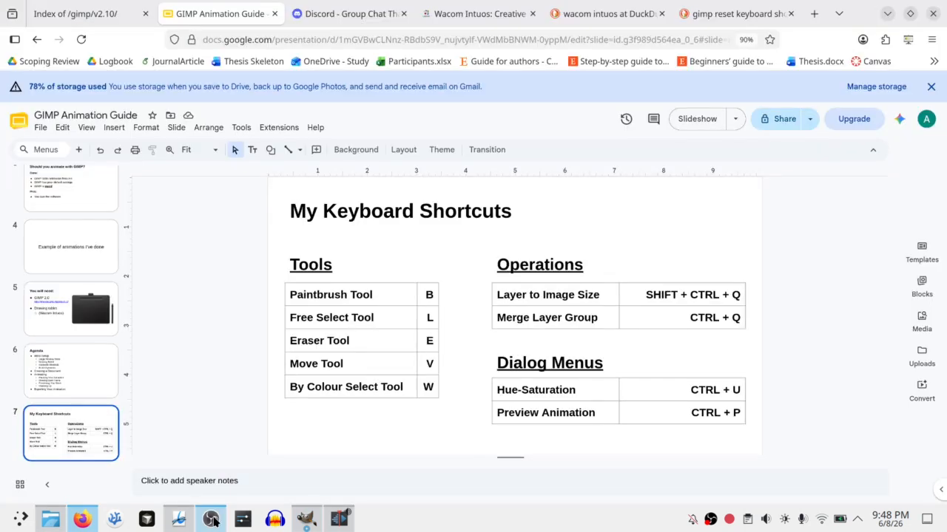
Switch back to GIMP, try shifting the Layer Group up and to the right, and undo the move
click(306, 518)
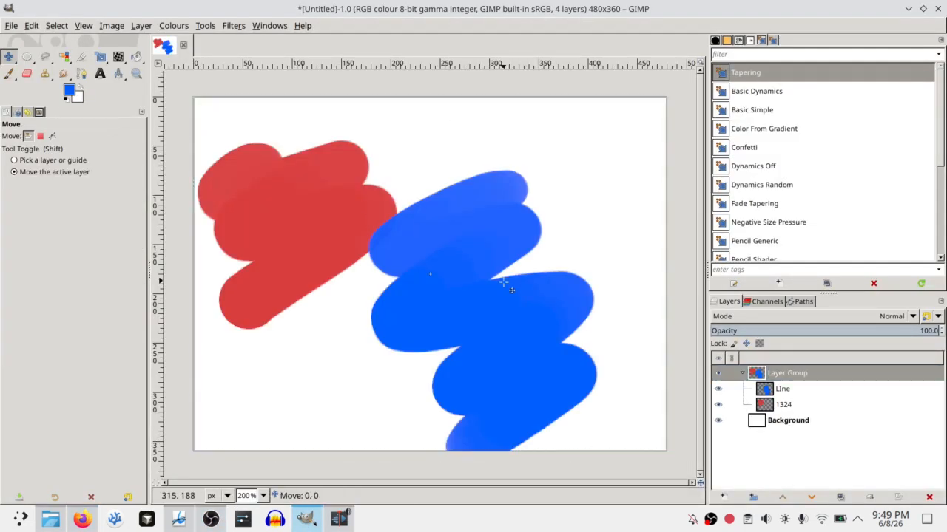
mouse_move(516, 291)
mouse_down()
mouse_move(477, 233)
mouse_move(566, 205)
mouse_up()
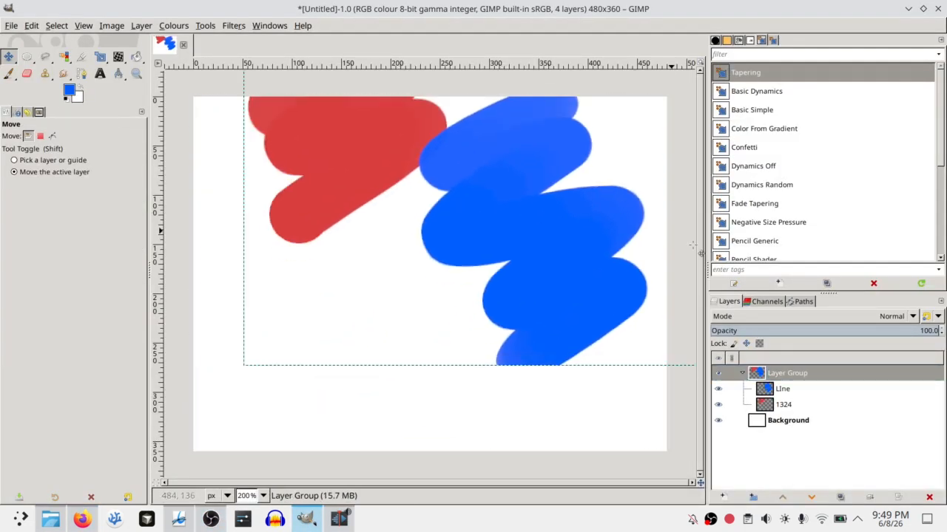
key(ctrl+z)
Merge the Layer Group containing the LIne and 1324 layers into one layer and undo the merge
click(817, 373)
right_click(818, 375)
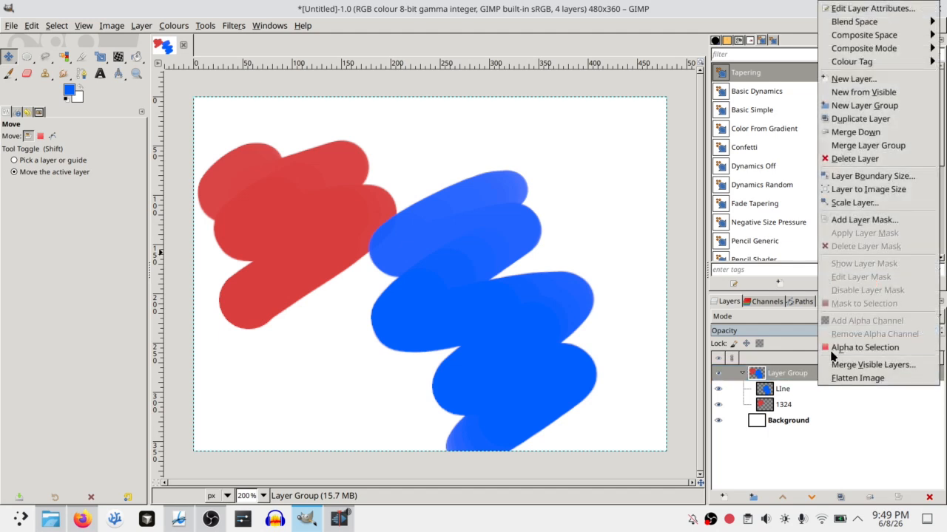
click(864, 145)
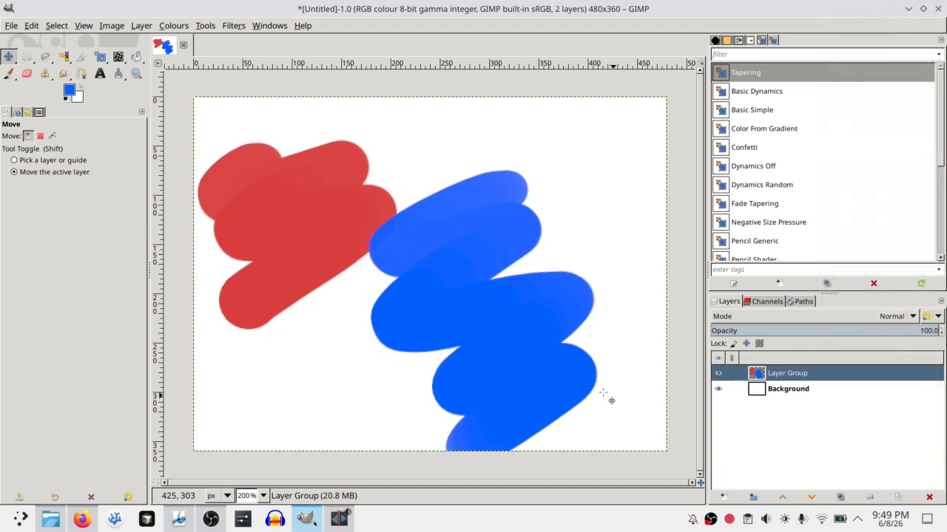
key(ctrl+z)
Assign Ctrl+Q as the keyboard shortcut for Merge Layer Group and close the shortcut settings
click(31, 25)
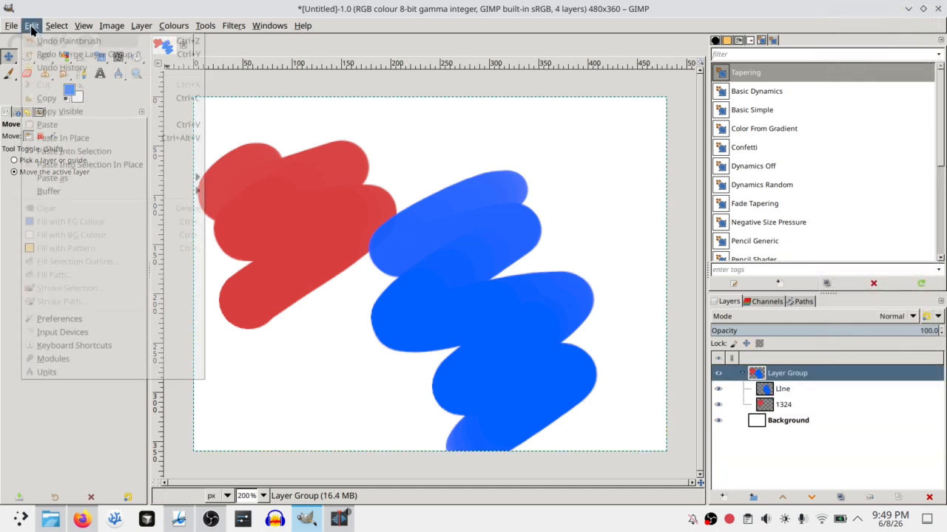
click(101, 346)
text(merge)
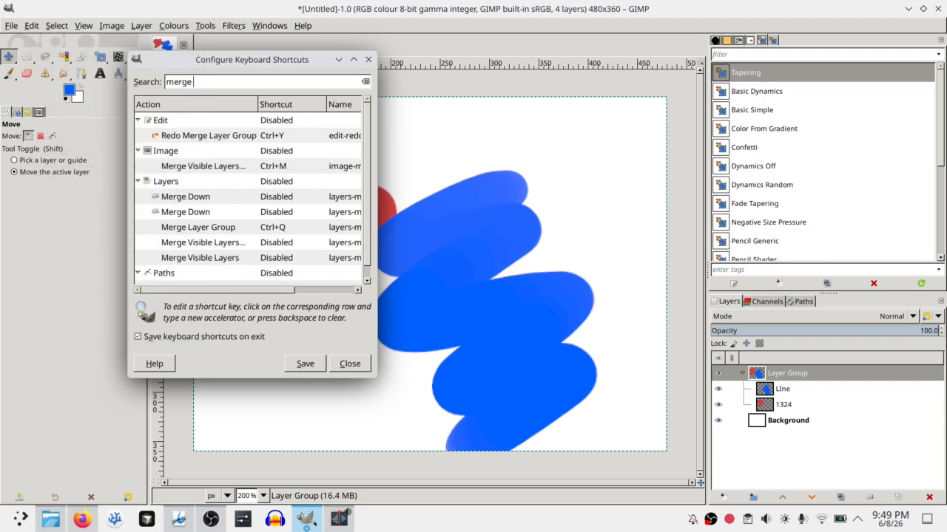
click(271, 229)
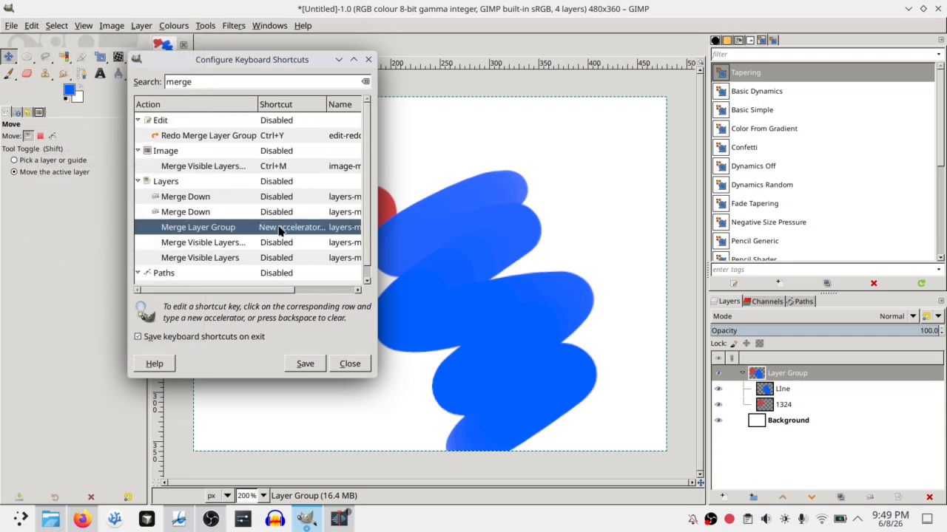
key(ctrl+q)
click(350, 363)
Look up the Hue-Saturation keyboard shortcut and try out hue and saturation changes on the merged Layer Group
click(769, 390)
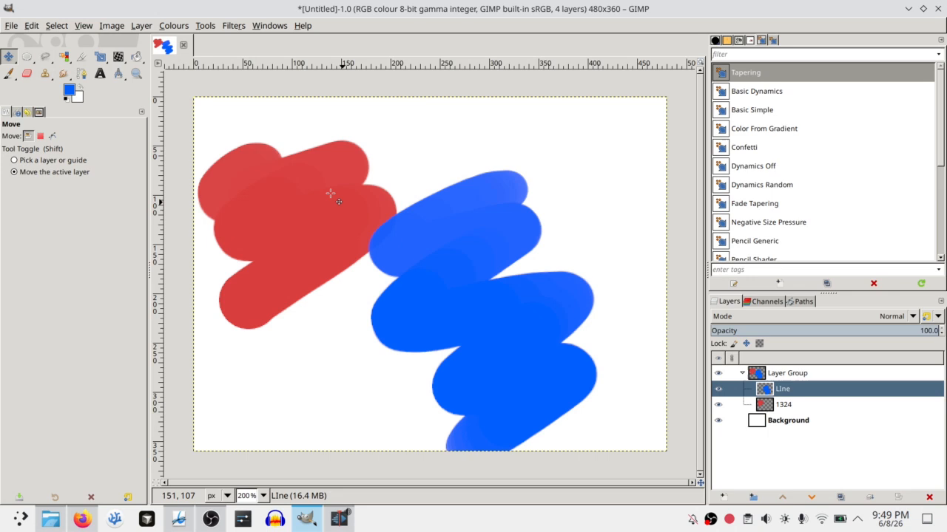
click(32, 26)
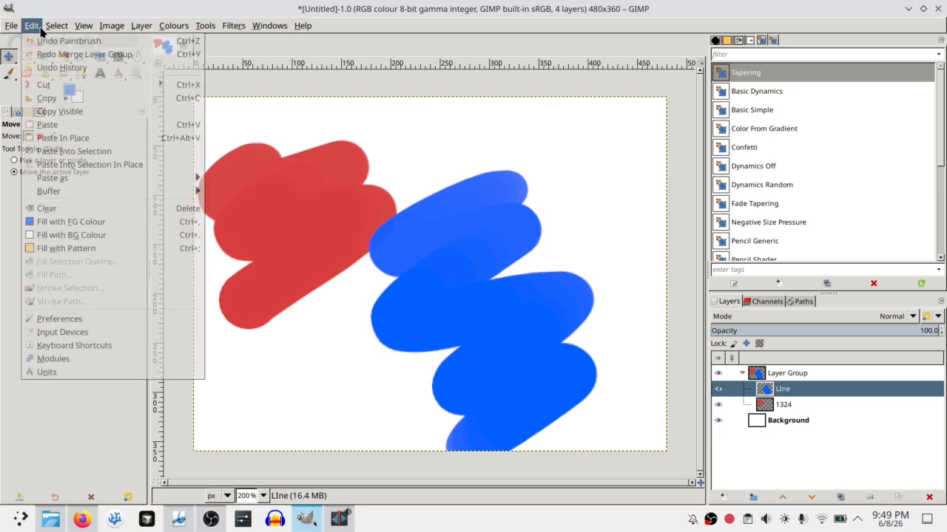
click(81, 345)
text(hue-sa)
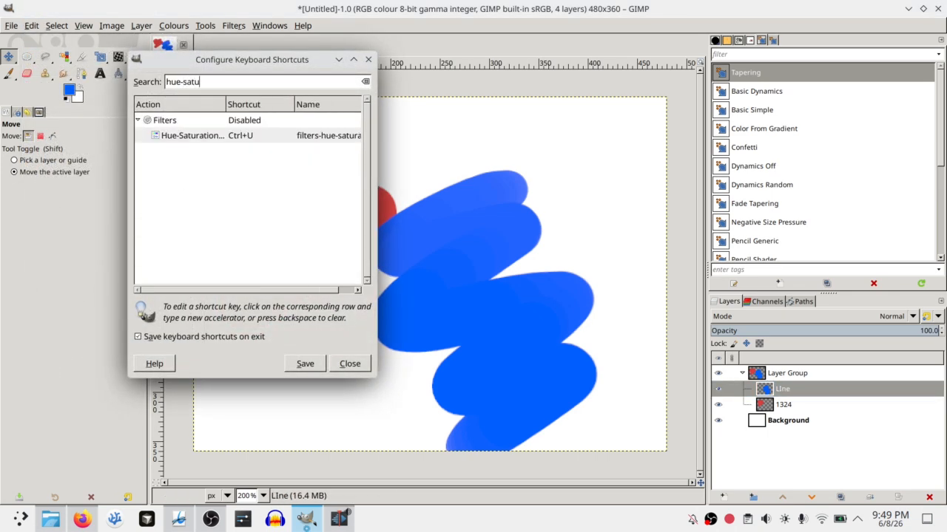
text(tu)
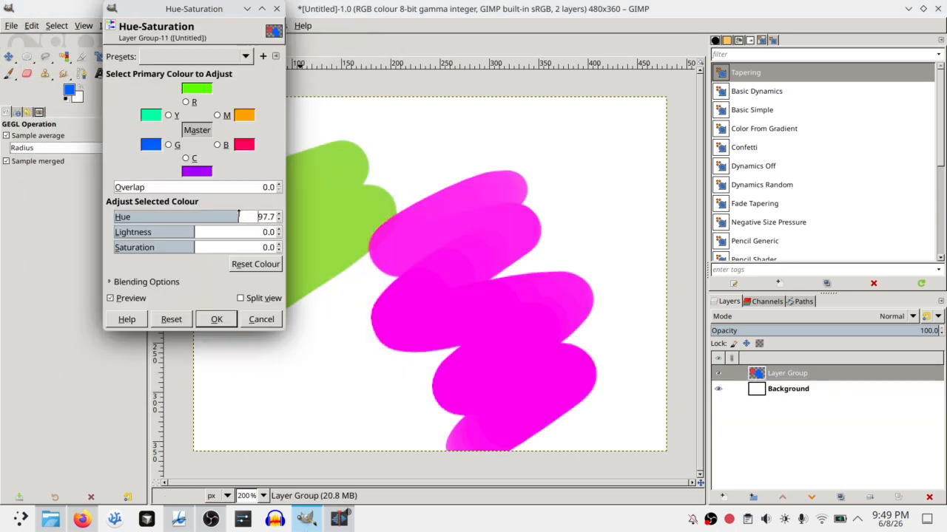
drag(240, 217, 166, 249)
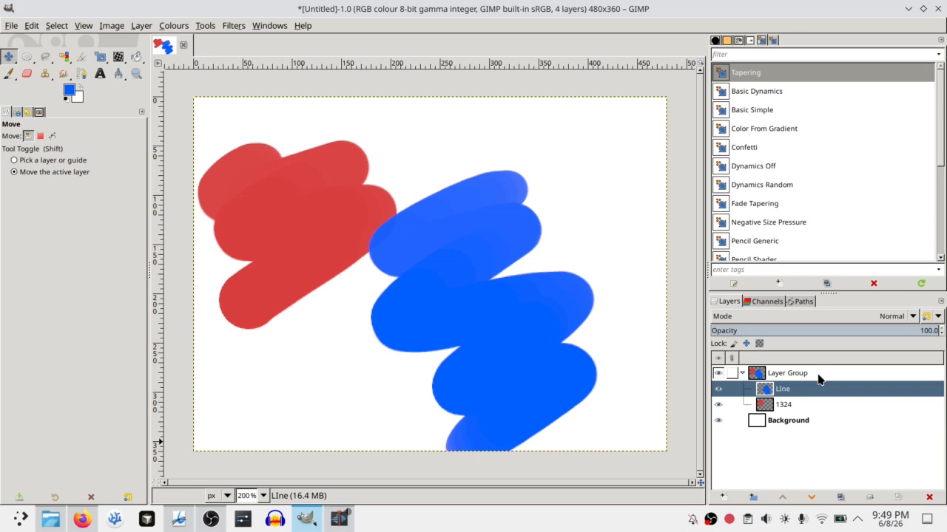
Merge the Layer Group into a single layer, then undo and redo the merge
click(818, 377)
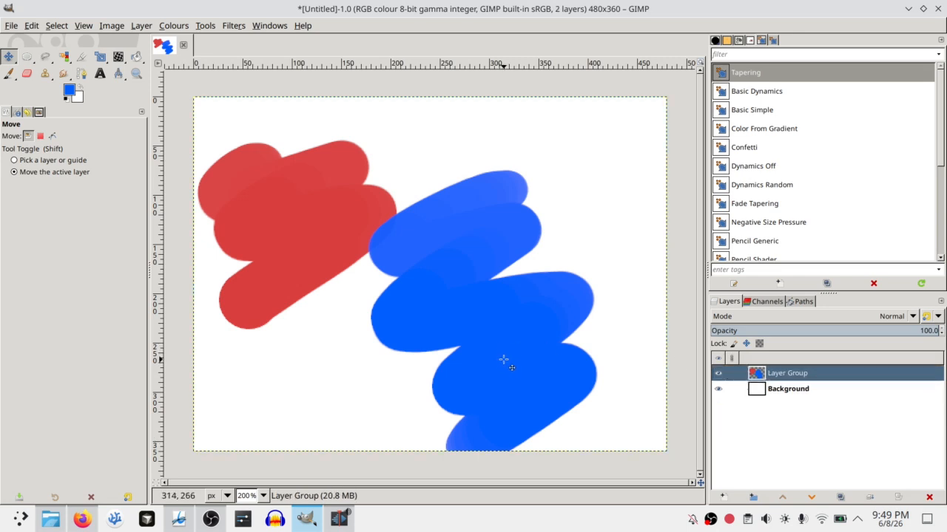
key(ctrl+z)
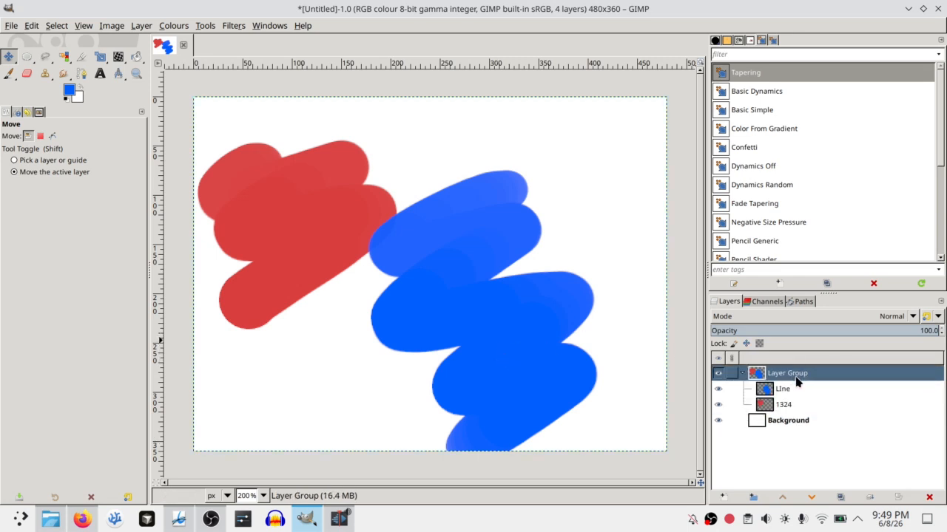
key(ctrl+y)
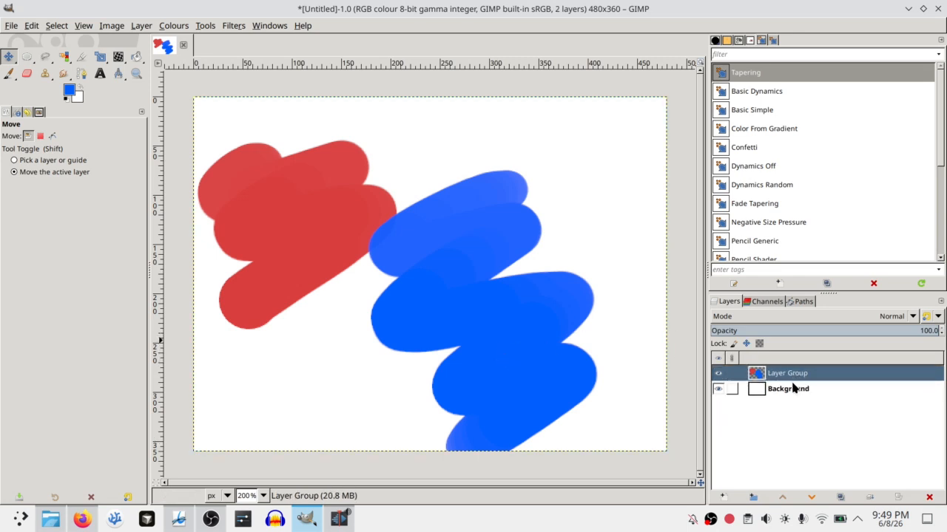
Bring up Hue-Saturation for the merged layer, dismiss it unchanged and check the available filters
key(ctrl+u)
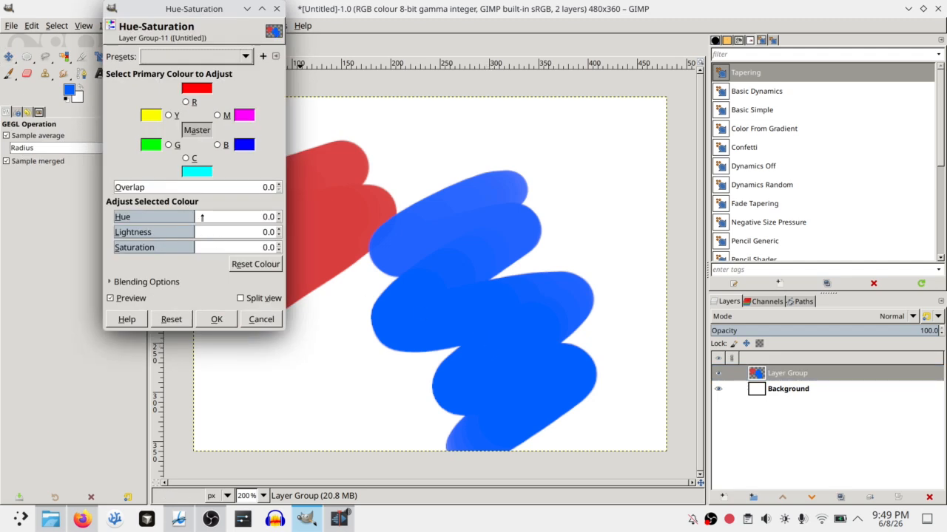
key(Escape)
click(234, 25)
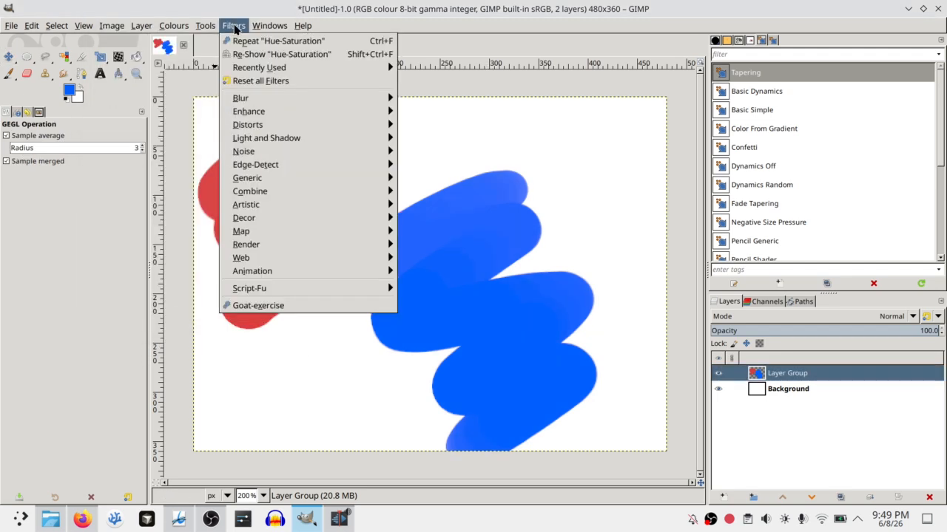
key(Escape)
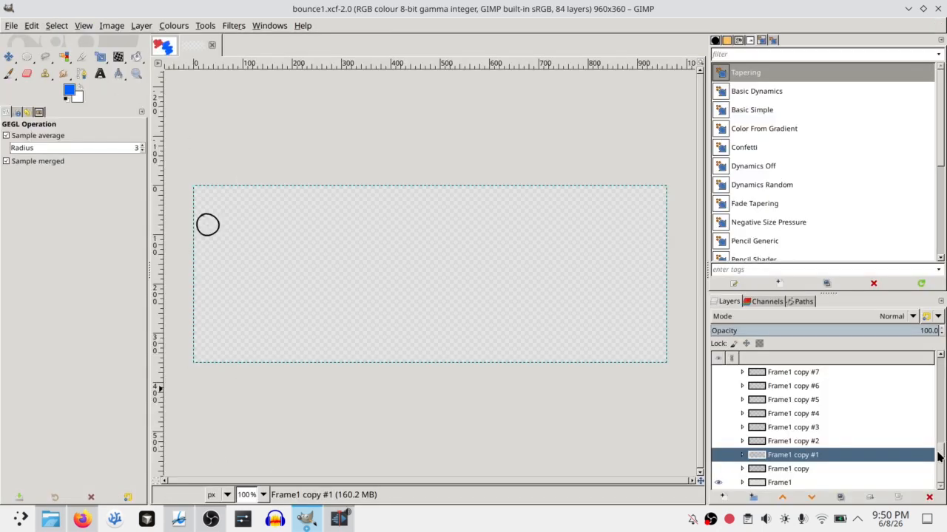
Select the lowest layer group, Frame1, in the bounce1.xcf layer stack
drag(938, 457, 938, 485)
click(870, 438)
click(860, 429)
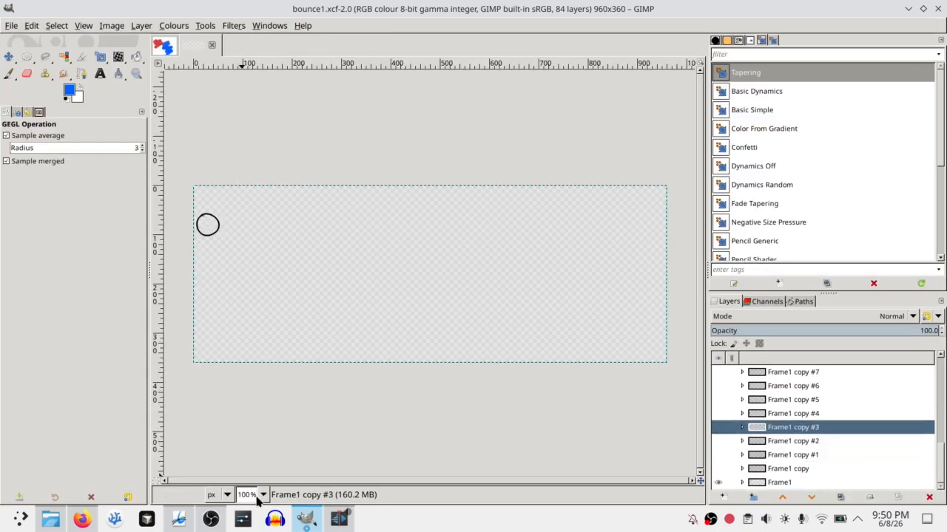
key(End)
Assign Ctrl+P as the keyboard shortcut for the Playback plug-in and close the shortcut settings
click(32, 27)
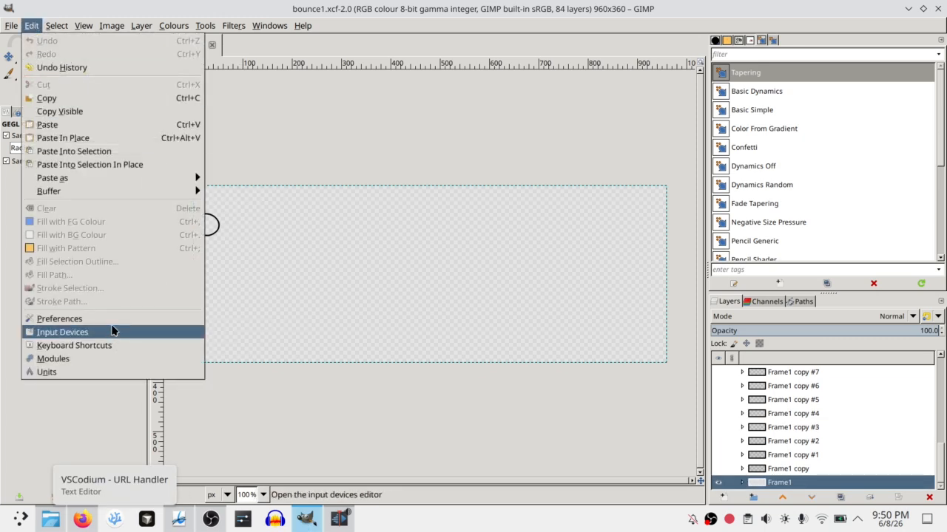
click(116, 345)
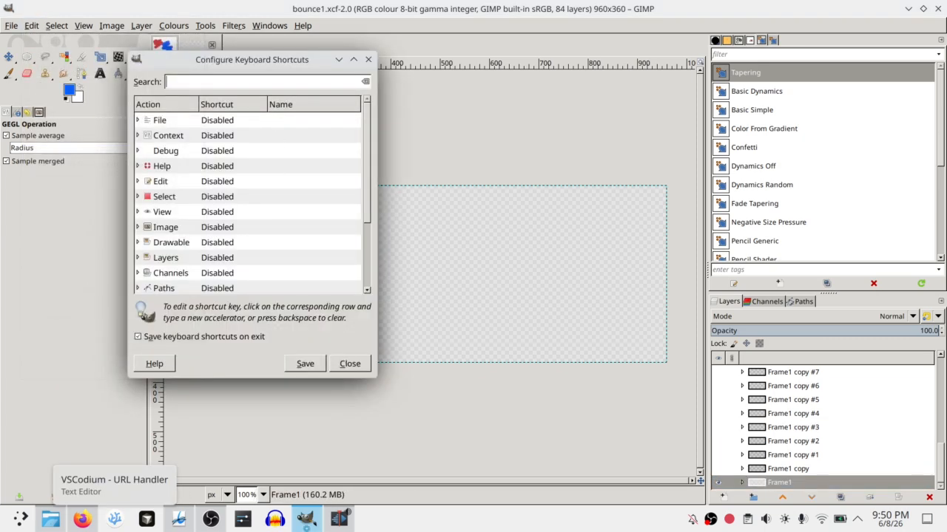
text(playbac)
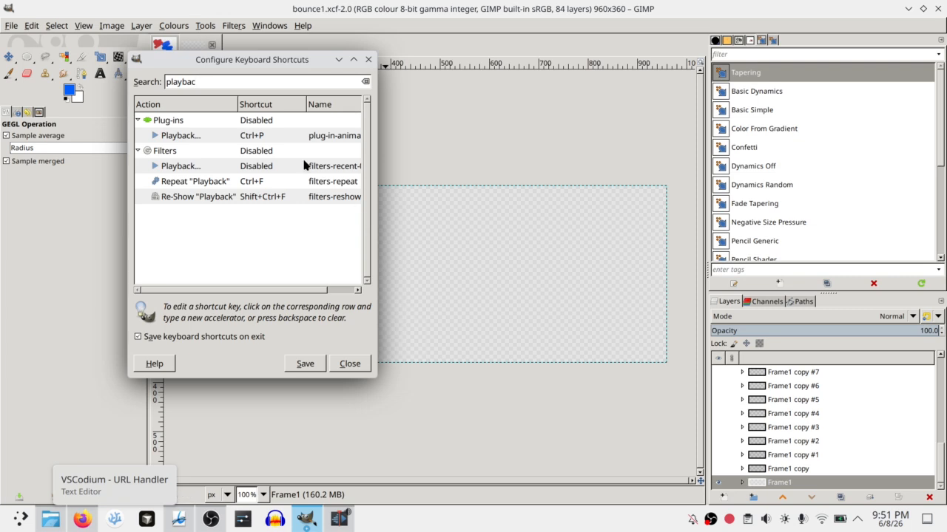
click(271, 136)
key(ctrl+p)
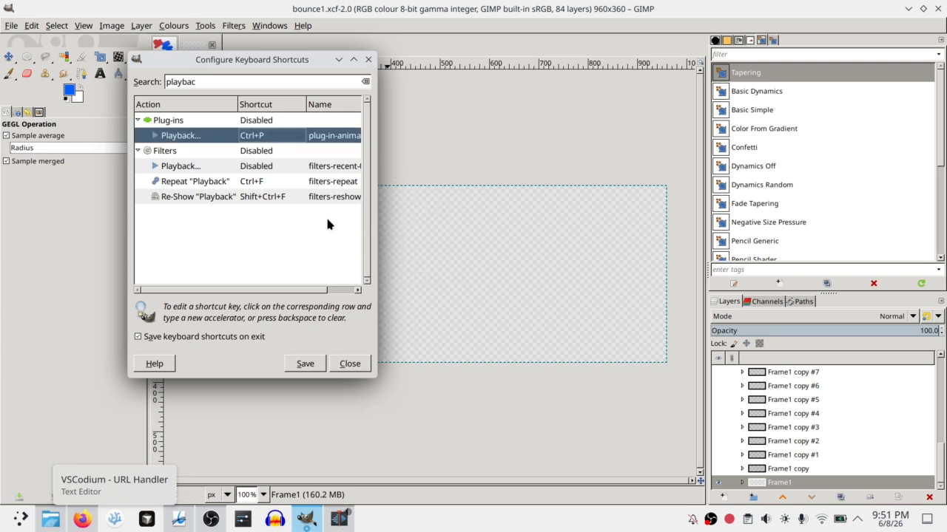
click(358, 363)
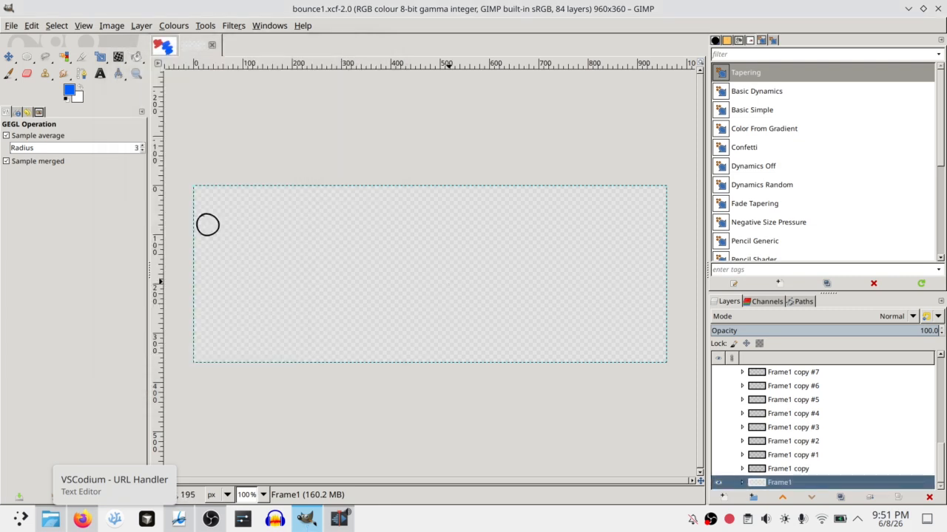
Open the animation playback, enlarge the run2.xcf preview to 400 % and check the playback speed options
key(ctrl+p)
click(241, 159)
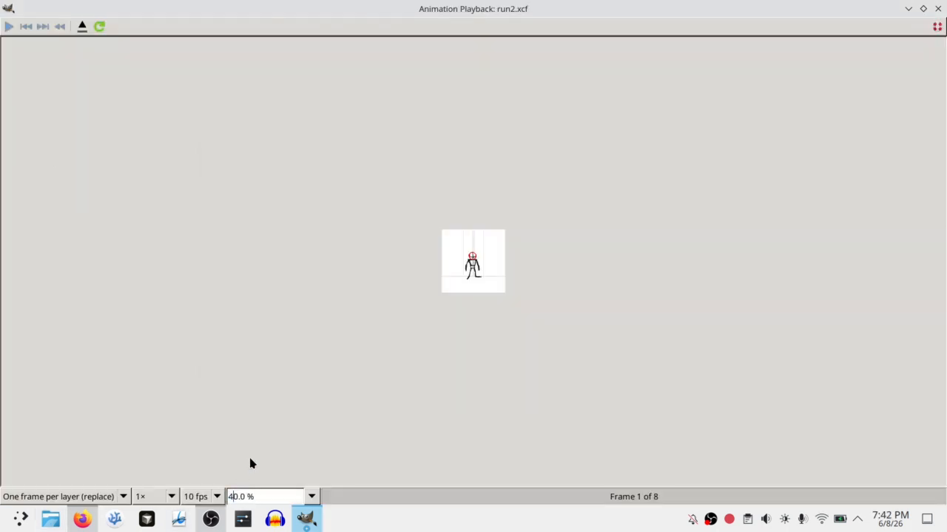
text(0)
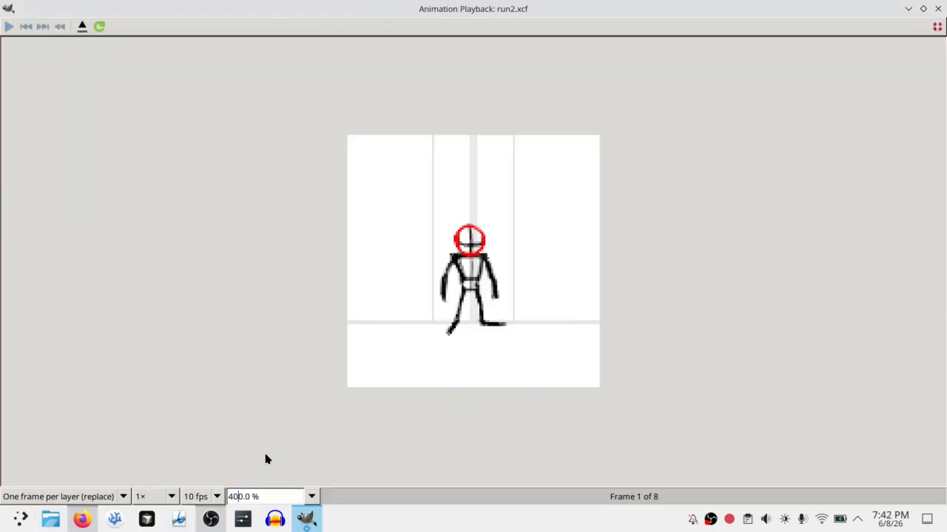
click(160, 497)
click(161, 497)
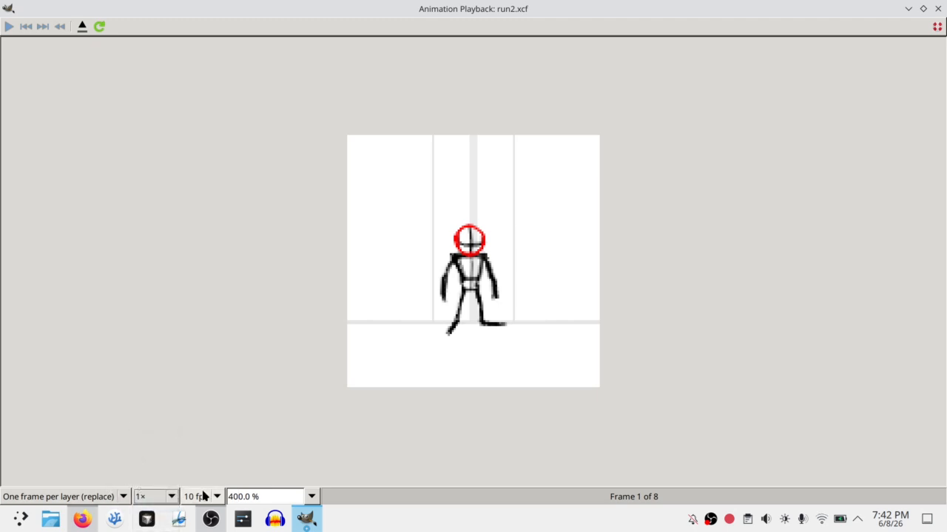
Check the frame rate options, play the run2.xcf animation at 10 fps and return to the image
click(204, 497)
click(115, 302)
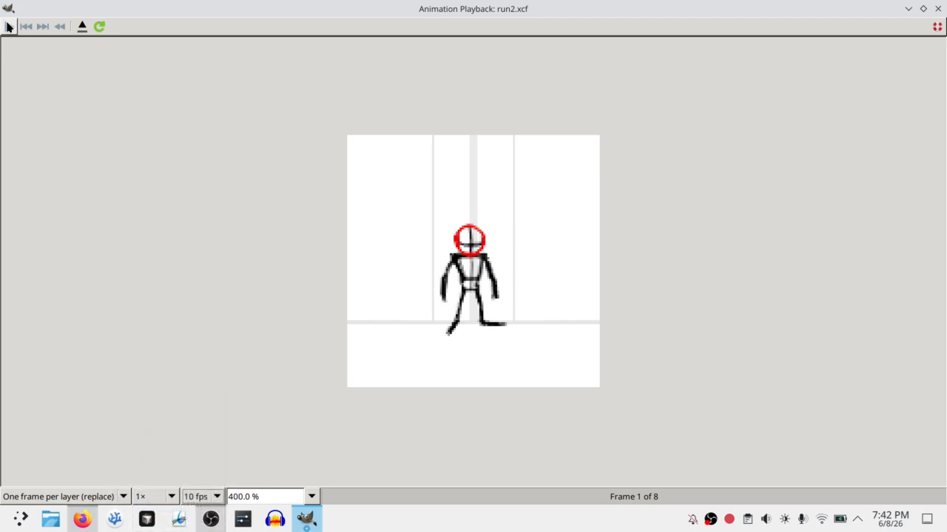
click(9, 27)
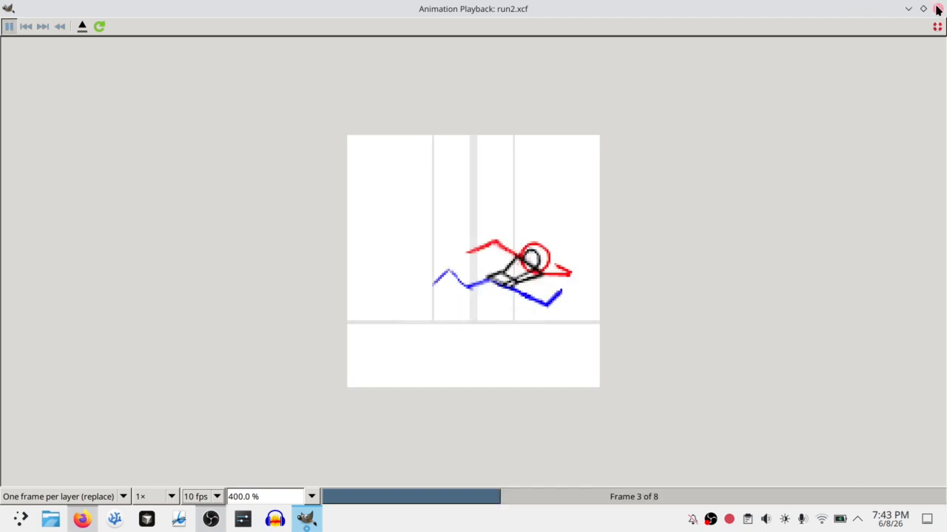
key(alt+Tab)
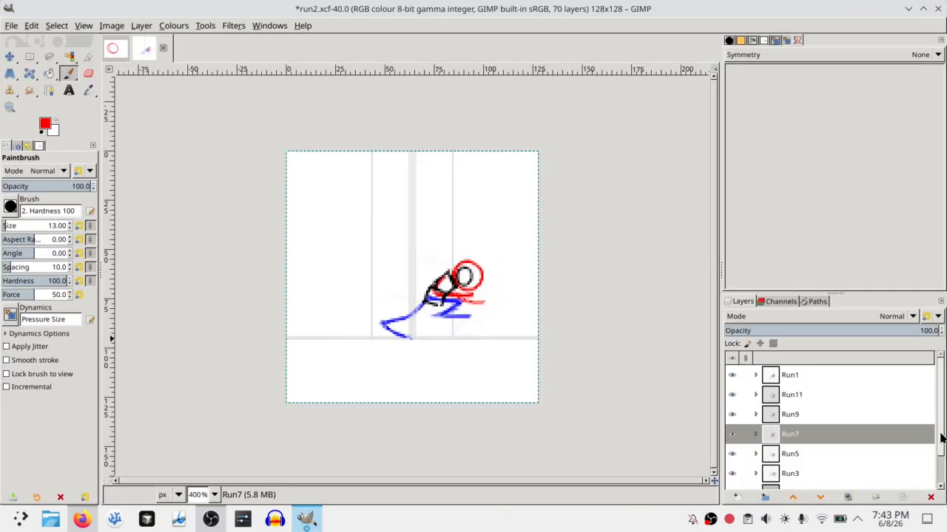
Rename the Run3 layer group to "Run3 (100ms)" to give the frame its own duration
drag(940, 436, 940, 465)
click(826, 445)
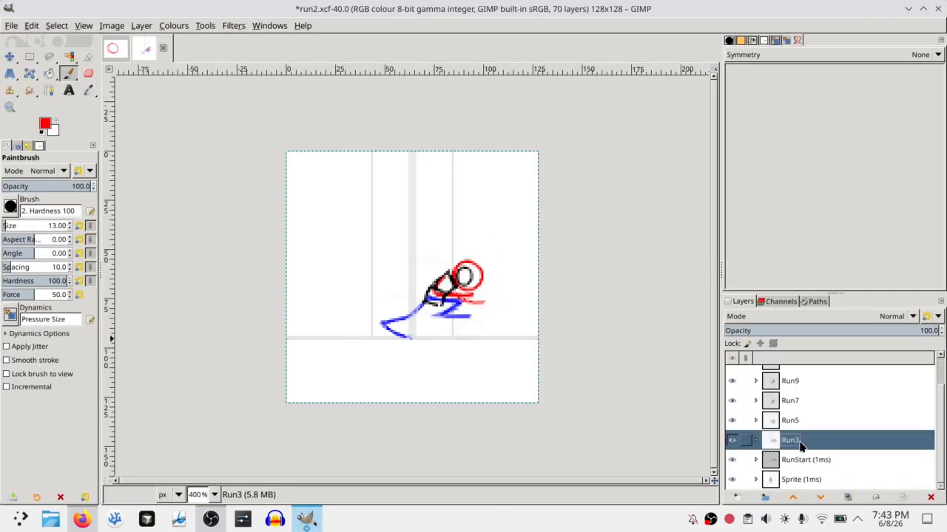
double_click(799, 442)
key(Return)
mouse_move(937, 437)
mouse_down()
mouse_move(937, 391)
mouse_move(937, 444)
mouse_up()
double_click(795, 444)
click(808, 440)
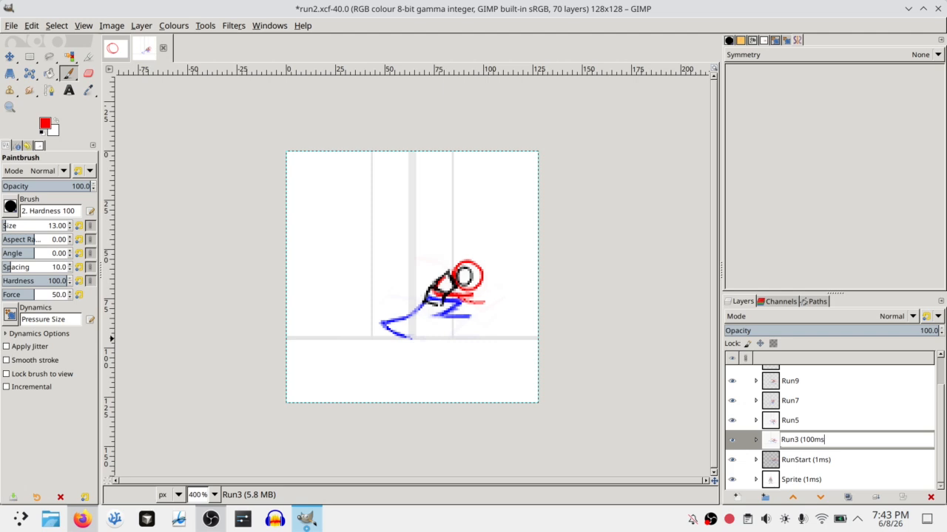
key(Return)
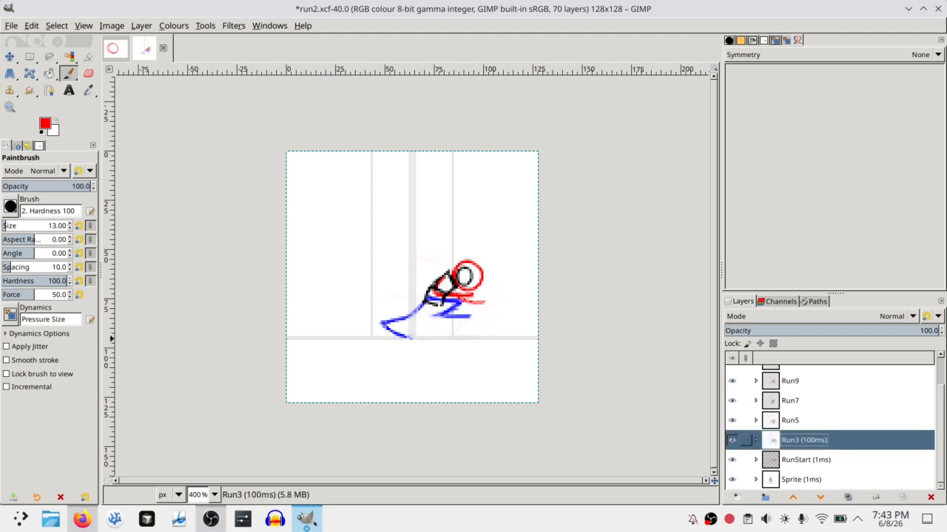
Play the run2.xcf animation in the playback preview and return to the untitled 480x360 image
key(ctrl+f)
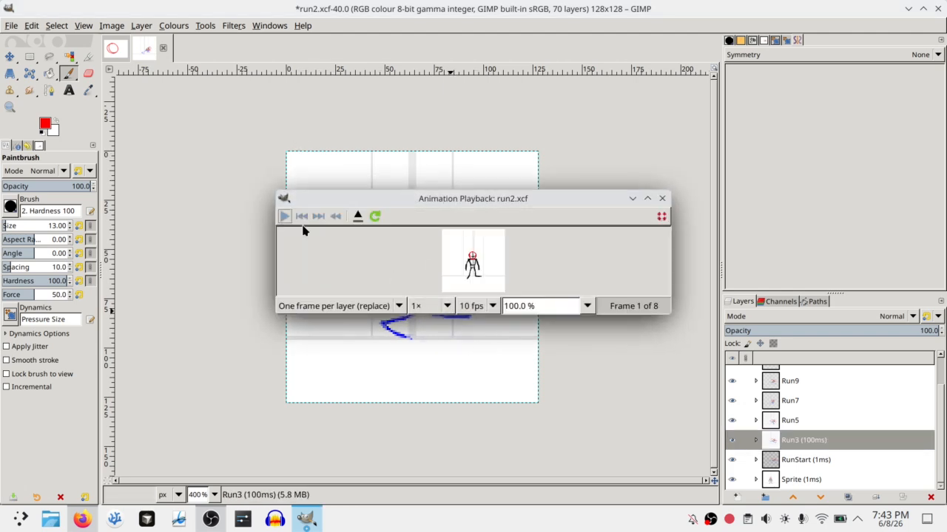
click(284, 216)
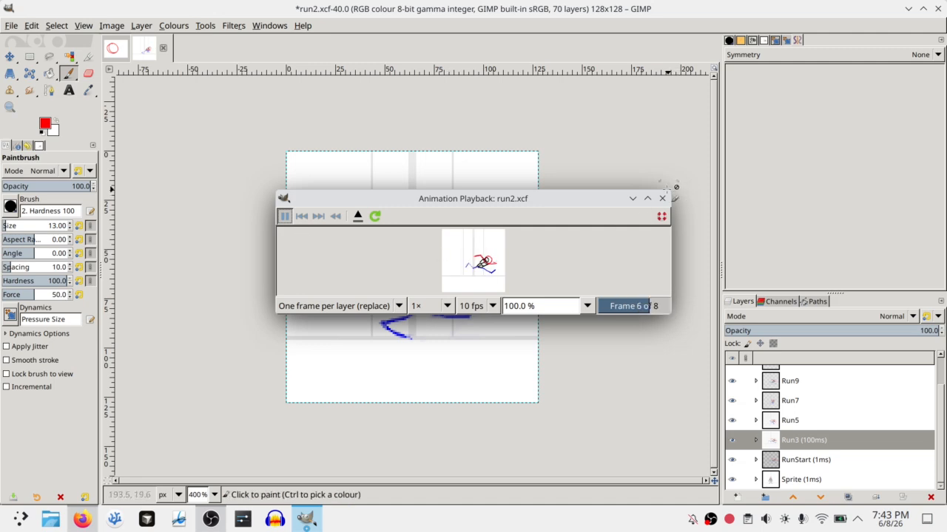
click(113, 55)
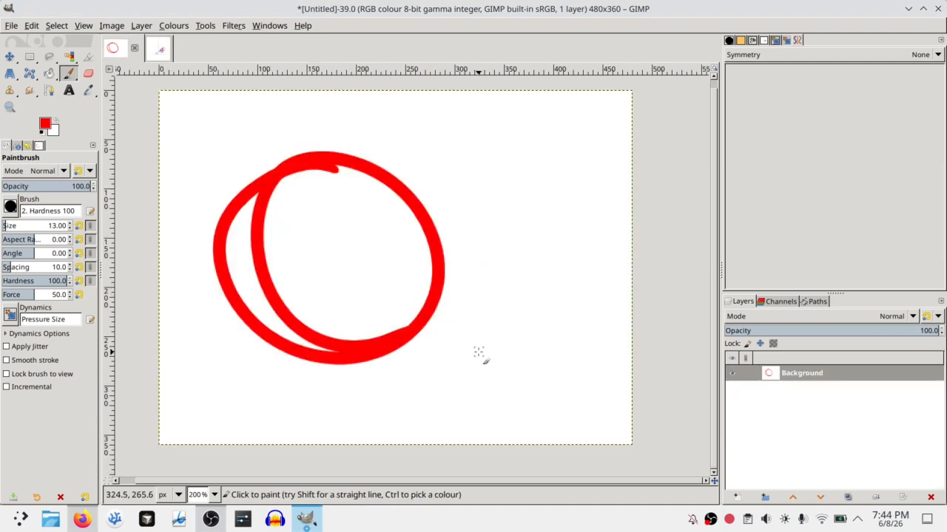
Undo the red circle strokes and add a new layer group above the Background layer
key(ctrl+z)
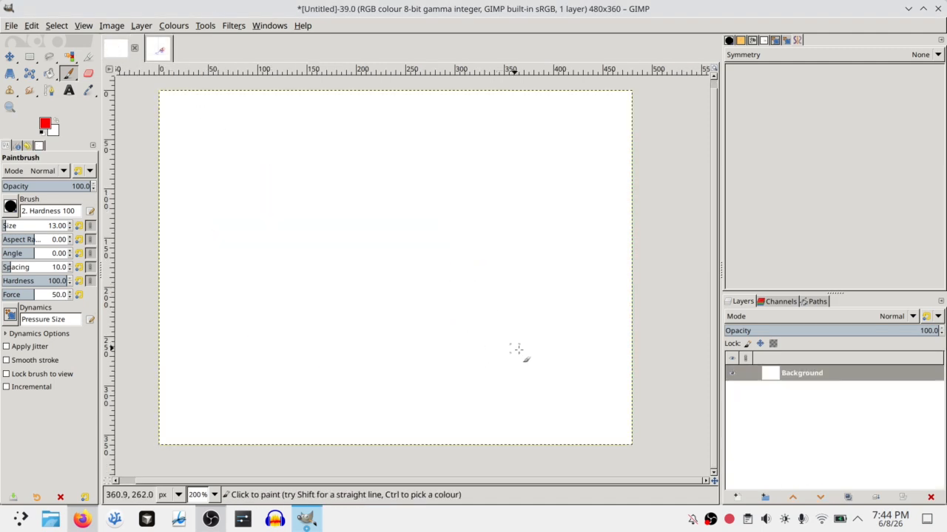
click(765, 496)
double_click(801, 375)
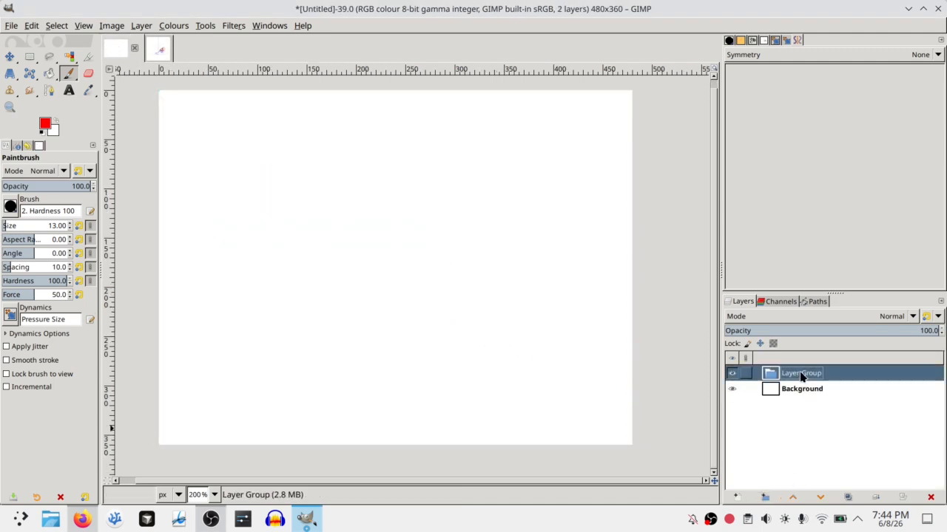
click(737, 497)
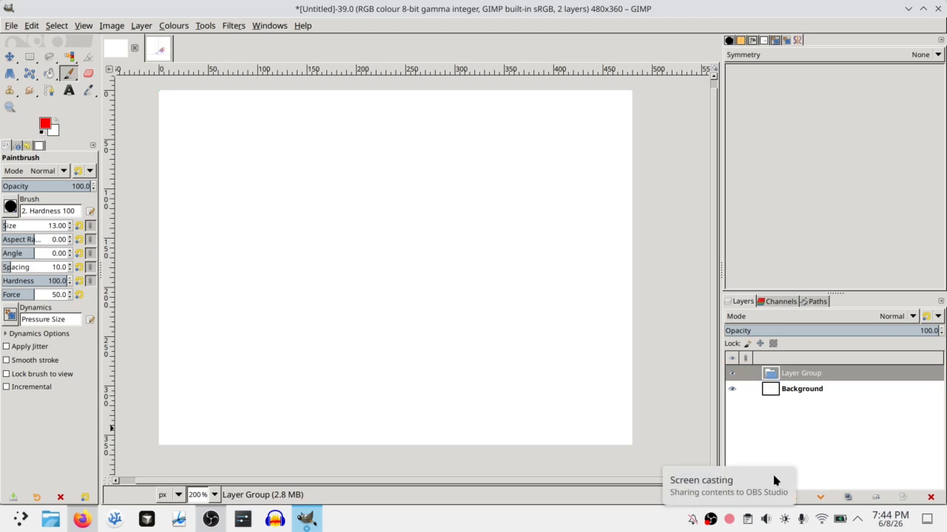
click(738, 497)
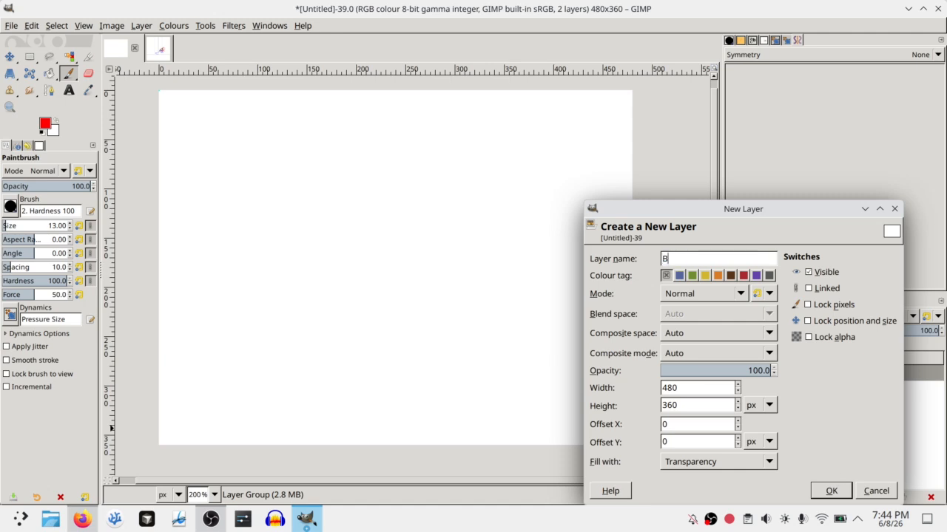
key(Escape)
Duplicate the Background layer and move the copy into the layer group
click(814, 390)
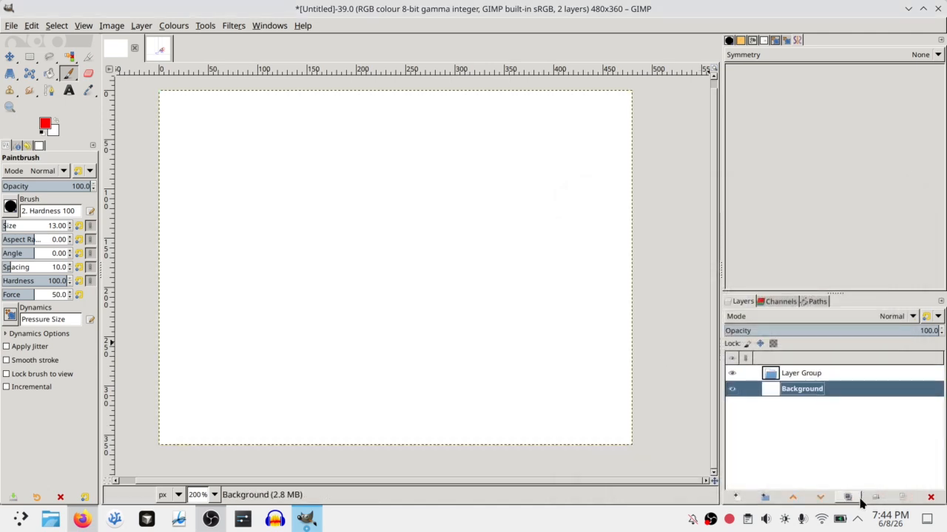
click(849, 497)
mouse_move(813, 389)
mouse_down()
mouse_move(829, 378)
mouse_move(821, 374)
mouse_up()
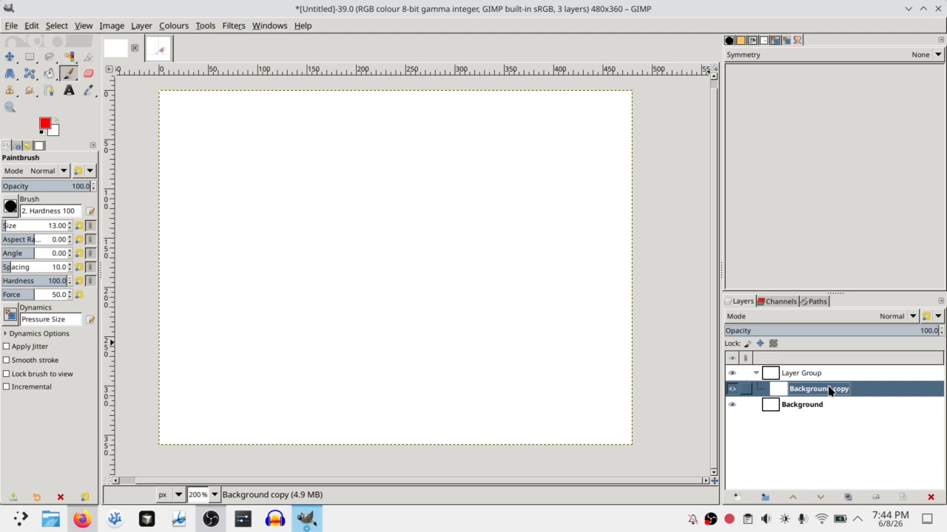
Set the opacity of the Background copy layer to 75
click(928, 331)
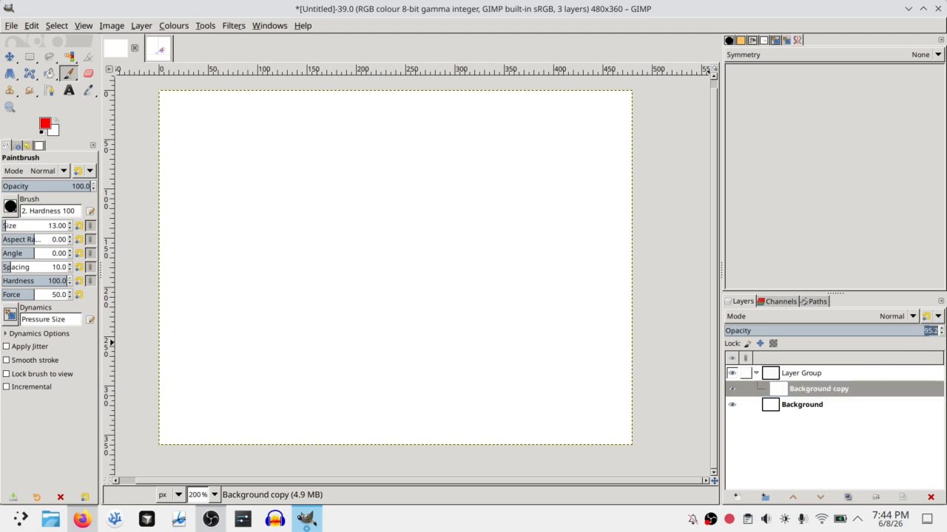
text(75)
key(Return)
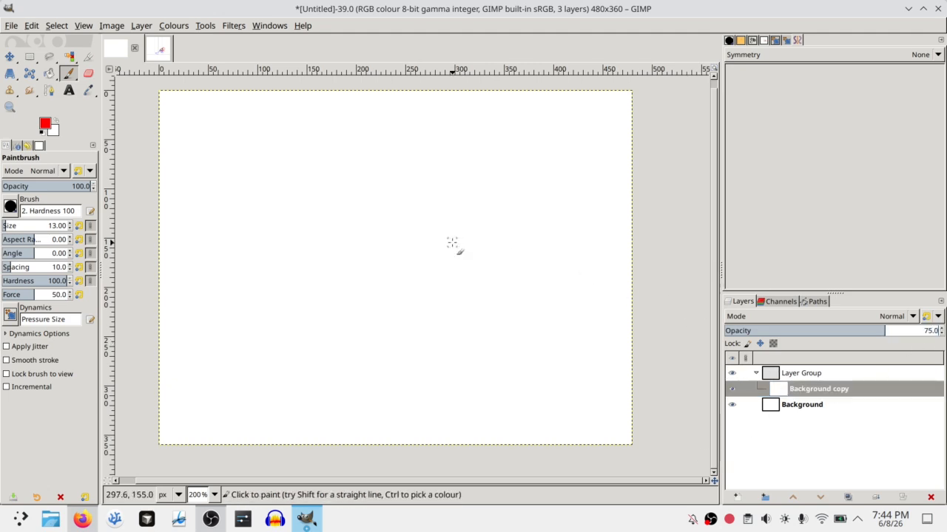
Add a transparent 480x360 layer named Guides above Background copy inside the layer group
click(808, 375)
click(807, 390)
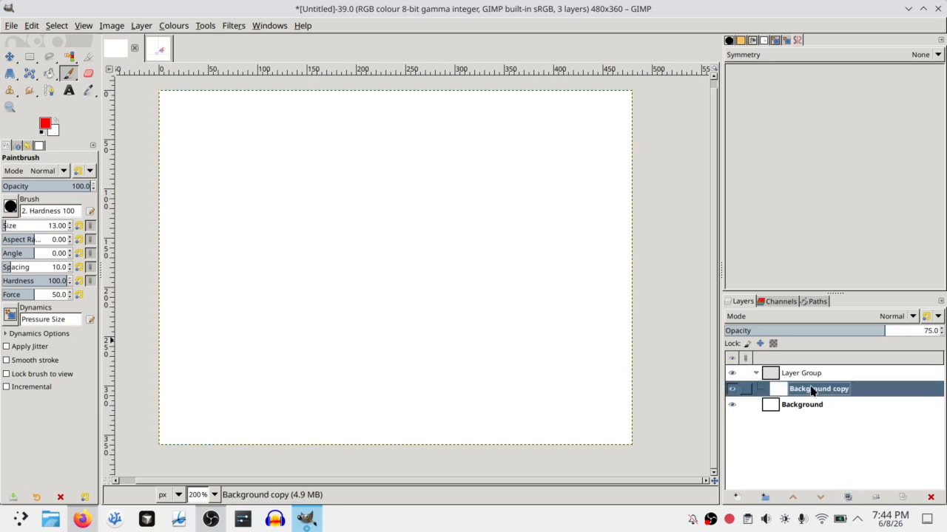
click(737, 497)
text(Body)
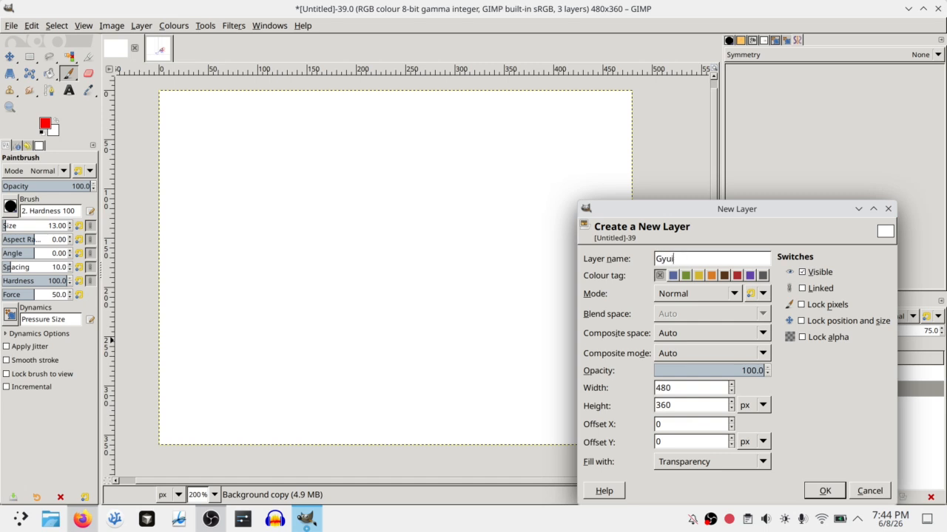
text(Guides)
key(Return)
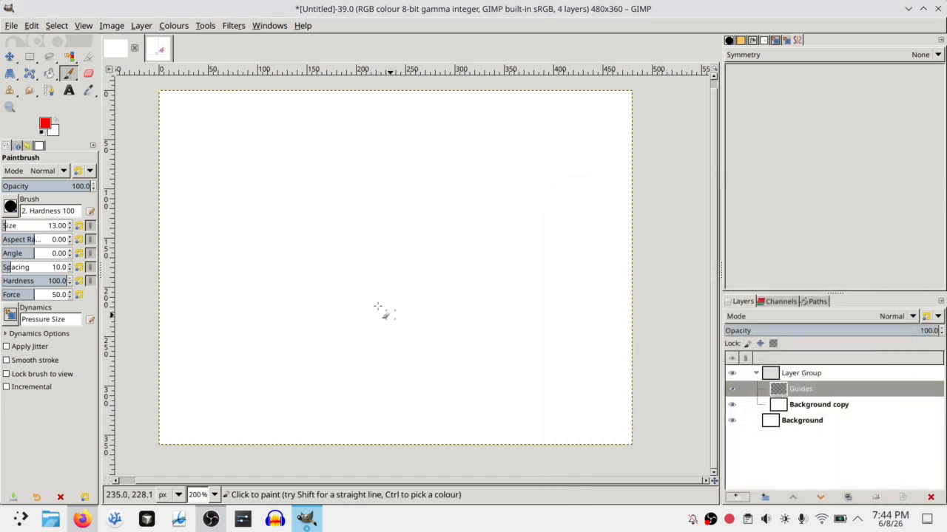
Set the brush size to 10 and paint a straight black horizontal ground line across the full canvas width, below the middle
double_click(54, 225)
text(10)
key(Return)
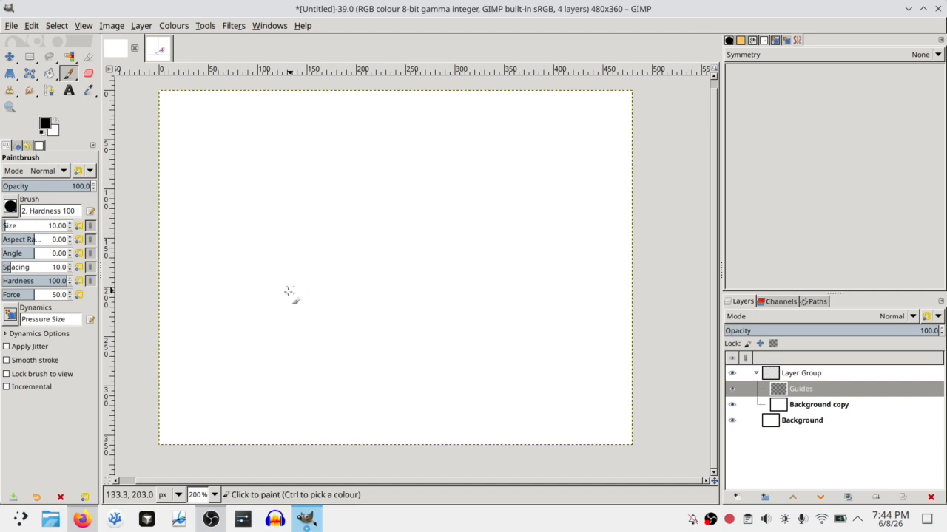
click(160, 361)
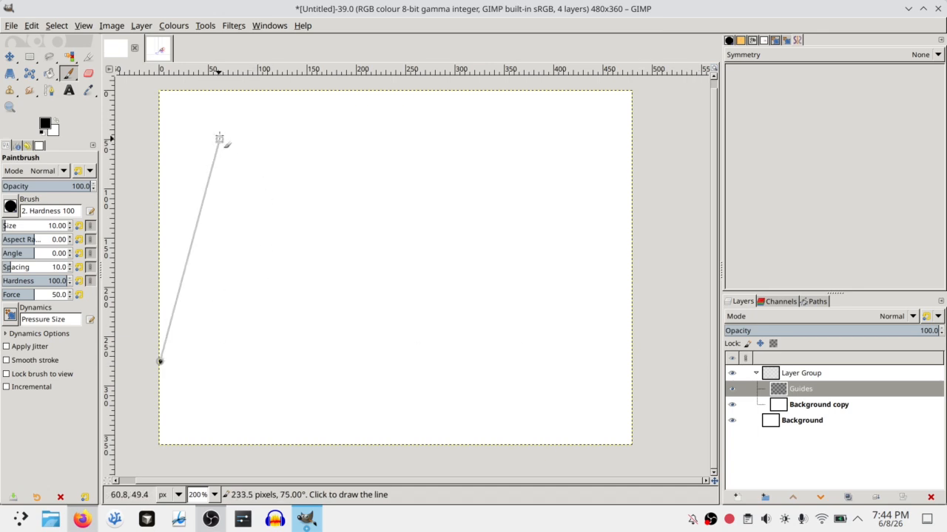
shift+click(661, 361)
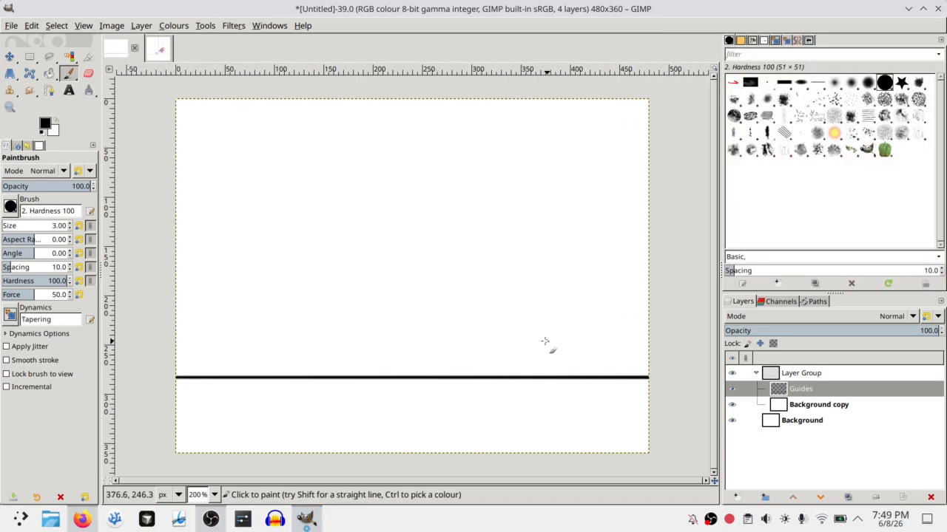
Hand-letter "Ground" with an arrow to the horizontal line and paint a straight vertical line down the canvas centre using the size 3 brush
drag(548, 330, 523, 370)
drag(519, 352, 523, 370)
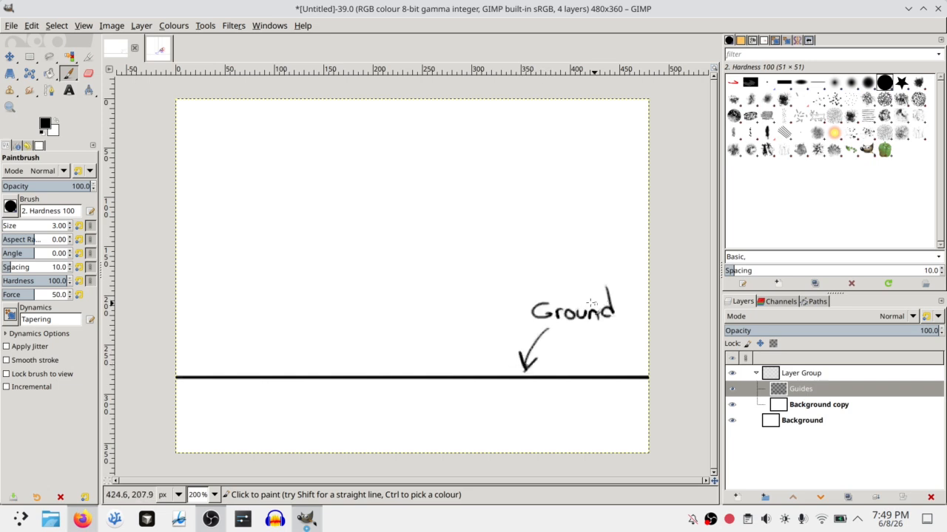
click(406, 94)
shift+click(409, 457)
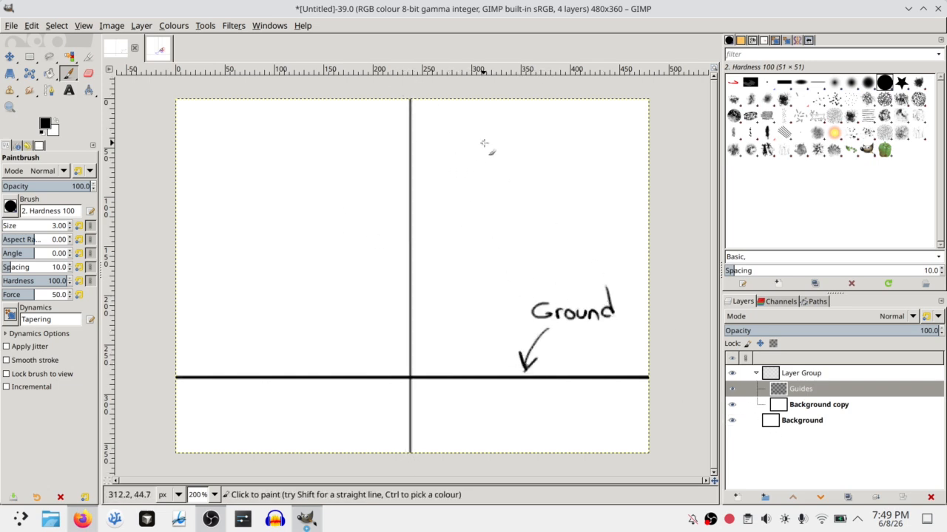
Lower the opacity of the Guides layer to about 30
click(810, 395)
drag(829, 332, 772, 332)
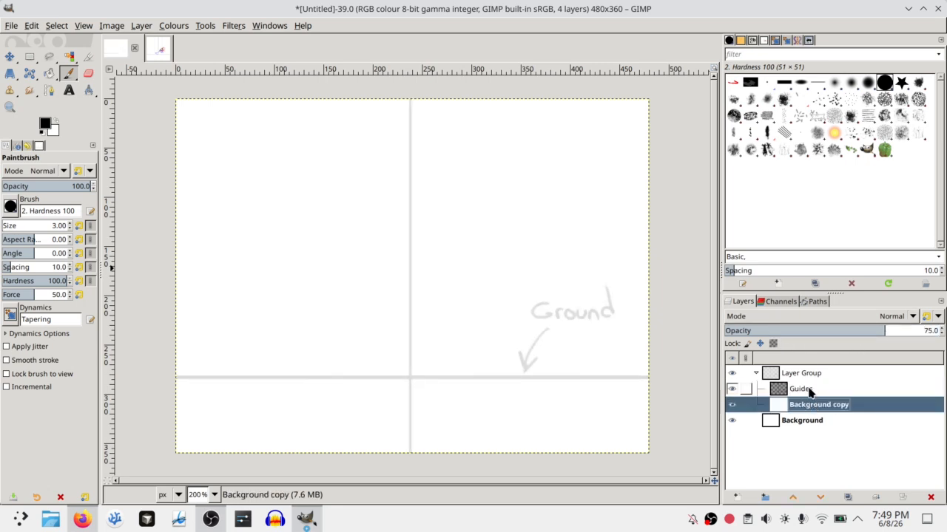
click(809, 392)
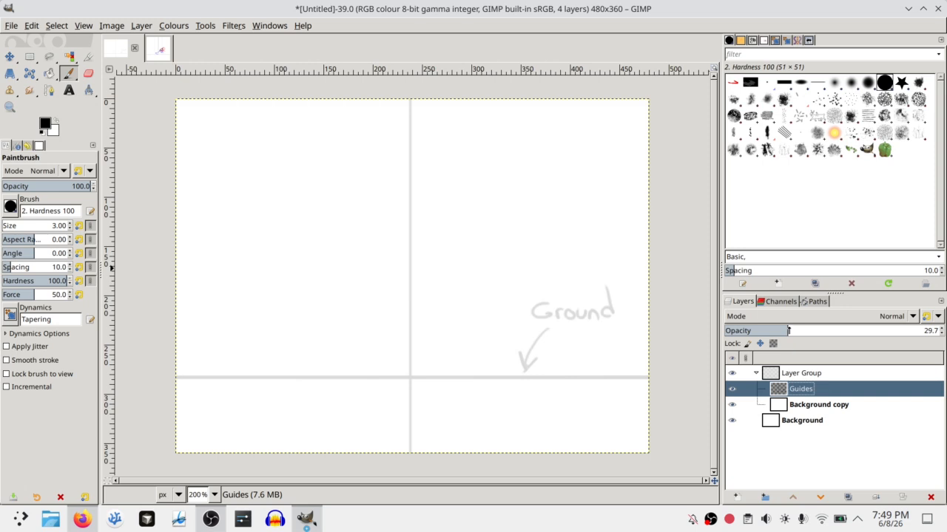
Add a transparent layer named Frame between Guides and Background copy, and set the foreground colour to red
click(795, 402)
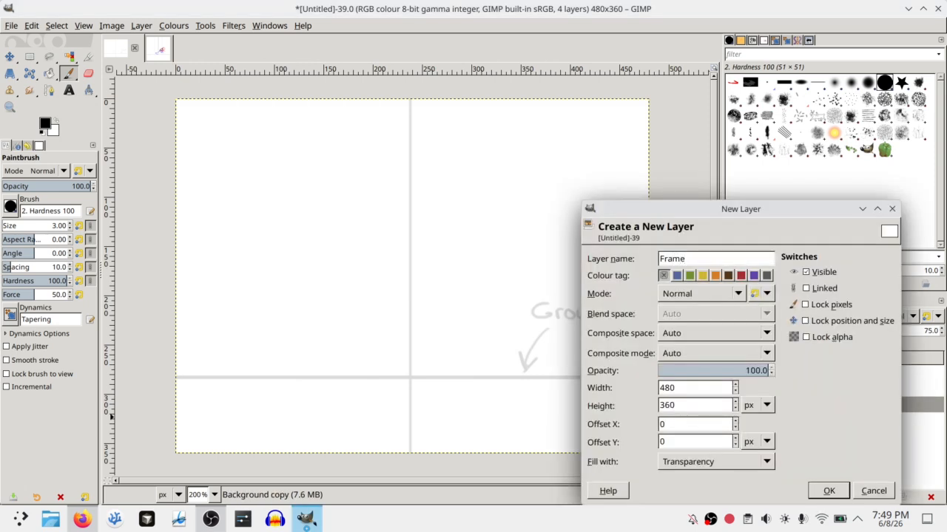
key(Return)
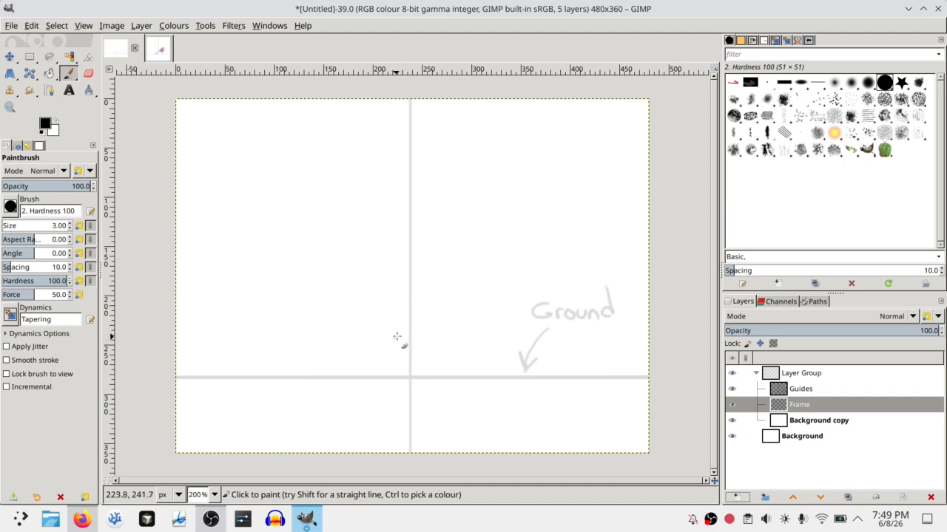
click(45, 124)
drag(121, 76, 105, 79)
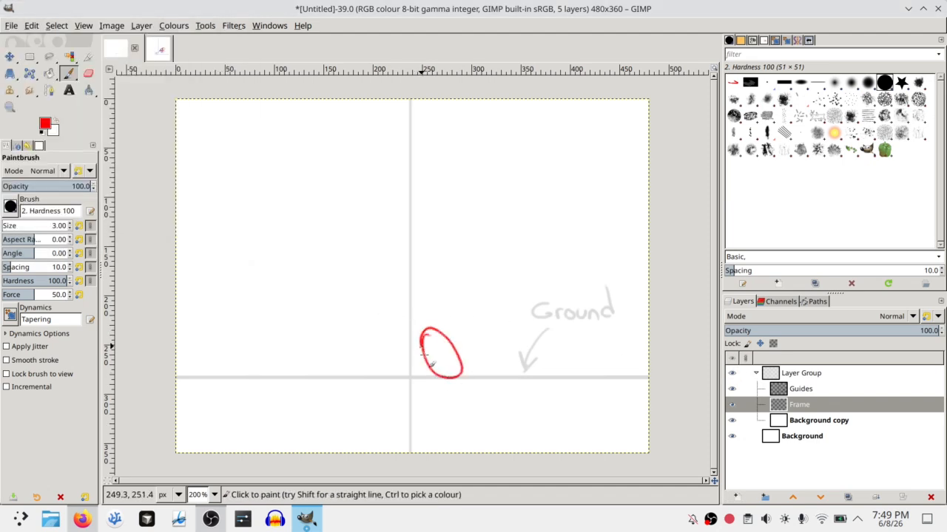
Try painting a slanted red oval on the ground line near the vertical guide, undoing the attempts
drag(443, 330, 435, 366)
key(ctrl+z)
mouse_move(411, 335)
mouse_down()
mouse_move(433, 373)
mouse_move(451, 369)
mouse_up()
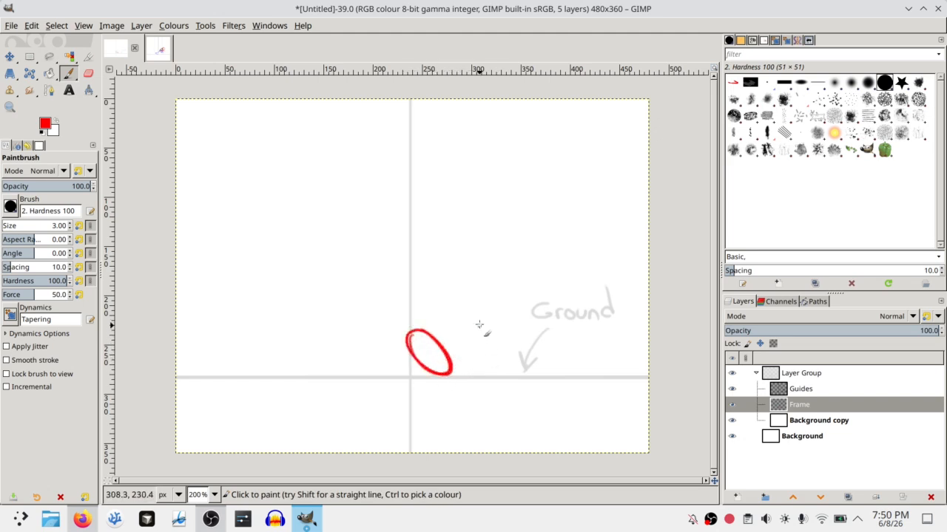
mouse_move(479, 325)
mouse_down()
mouse_move(454, 366)
mouse_move(473, 321)
mouse_move(487, 324)
mouse_move(467, 363)
mouse_move(439, 369)
mouse_move(481, 342)
mouse_up()
key(ctrl+z)
key(ctrl+z)
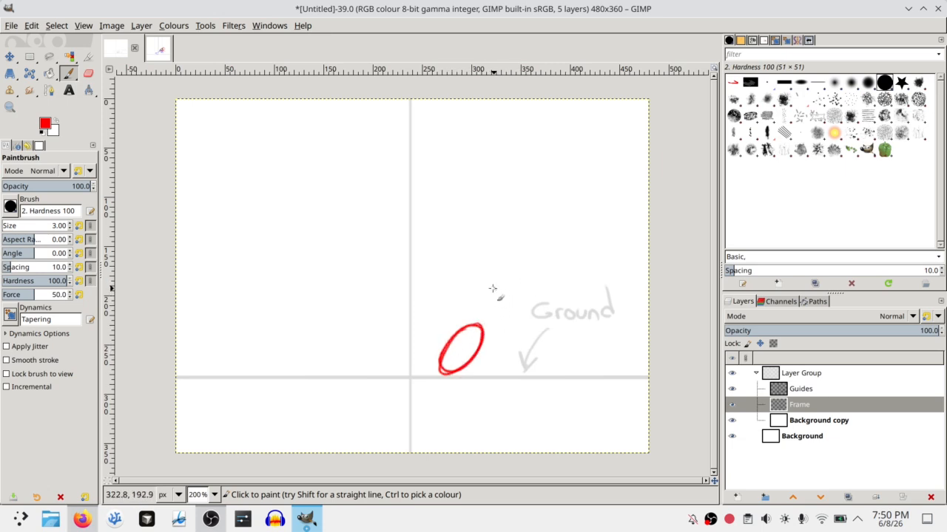
Paint red ball shapes in a bounce arc up from the ground line and down over the "Ground" label
drag(493, 289, 515, 315)
mouse_move(547, 264)
mouse_down()
mouse_move(579, 289)
mouse_move(546, 296)
mouse_move(555, 263)
mouse_up()
mouse_move(592, 318)
mouse_down()
mouse_move(614, 298)
mouse_move(617, 335)
mouse_move(599, 309)
mouse_up()
Move the Frame layer left so the ball arc starts on the ground line and ends just past the vertical guide
key(m)
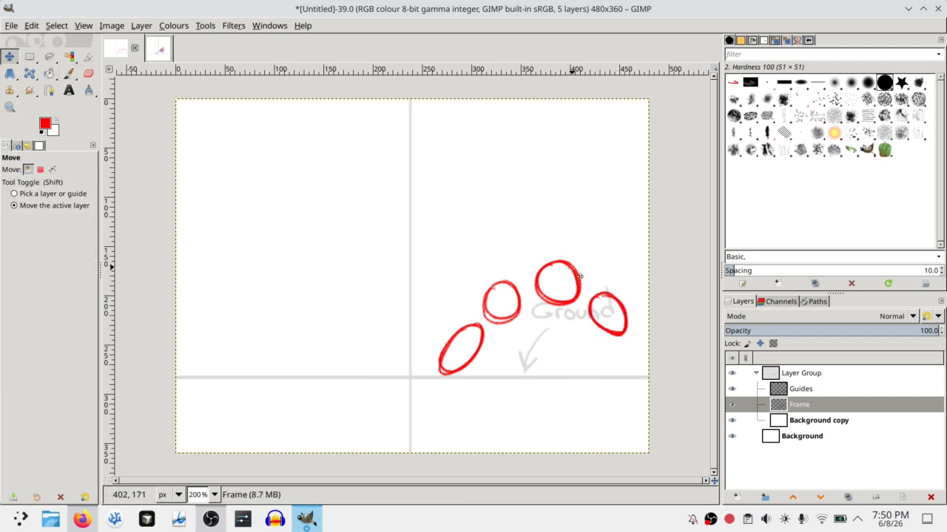
drag(596, 341, 406, 380)
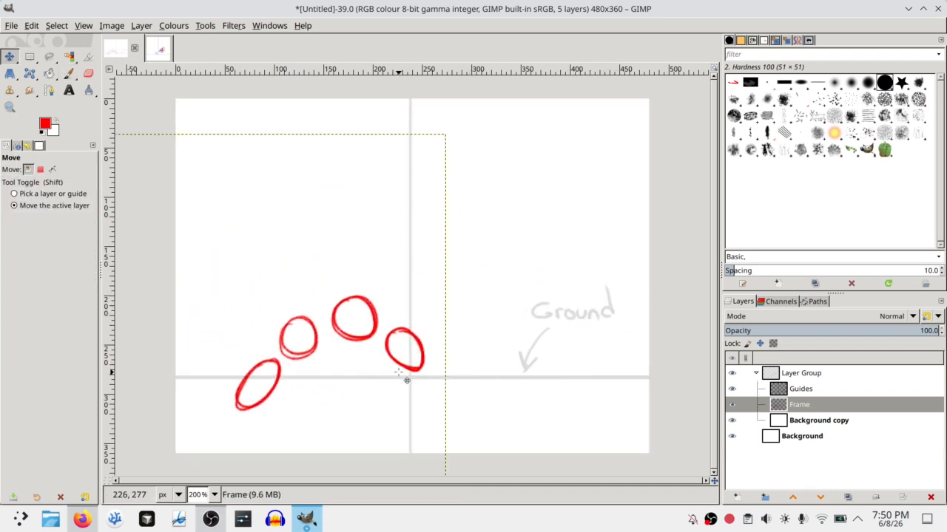
drag(314, 341, 361, 308)
drag(321, 285, 265, 320)
Paint red test strokes across the shifted Frame layer's right boundary, undoing the first tries and finishing with a long zigzag
key(p)
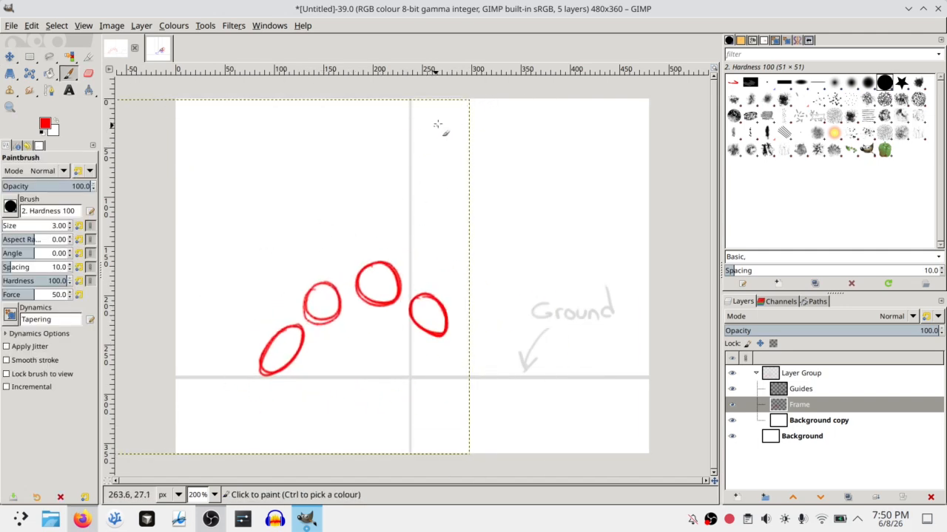
mouse_move(388, 165)
mouse_down()
mouse_move(450, 226)
mouse_move(415, 327)
mouse_move(440, 418)
mouse_up()
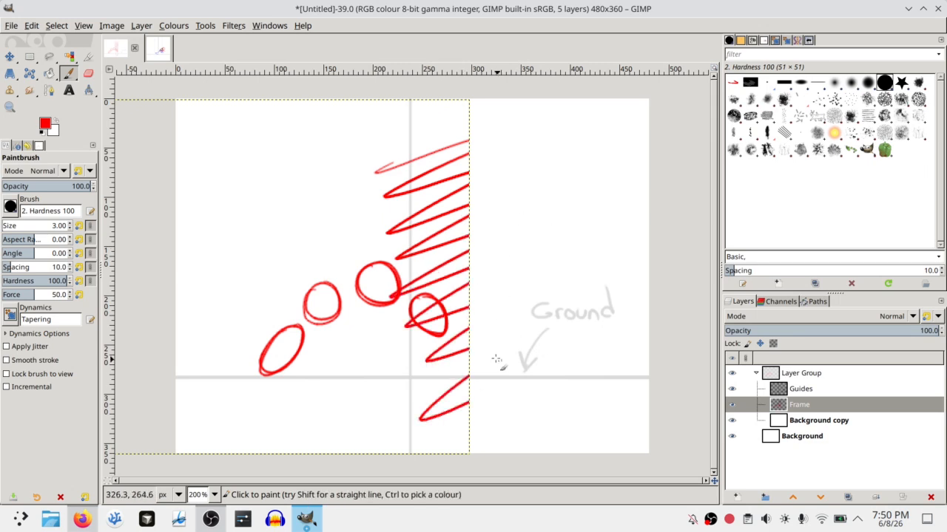
key(ctrl+z)
mouse_move(436, 119)
mouse_down()
mouse_move(412, 151)
mouse_move(437, 176)
mouse_move(470, 256)
mouse_up()
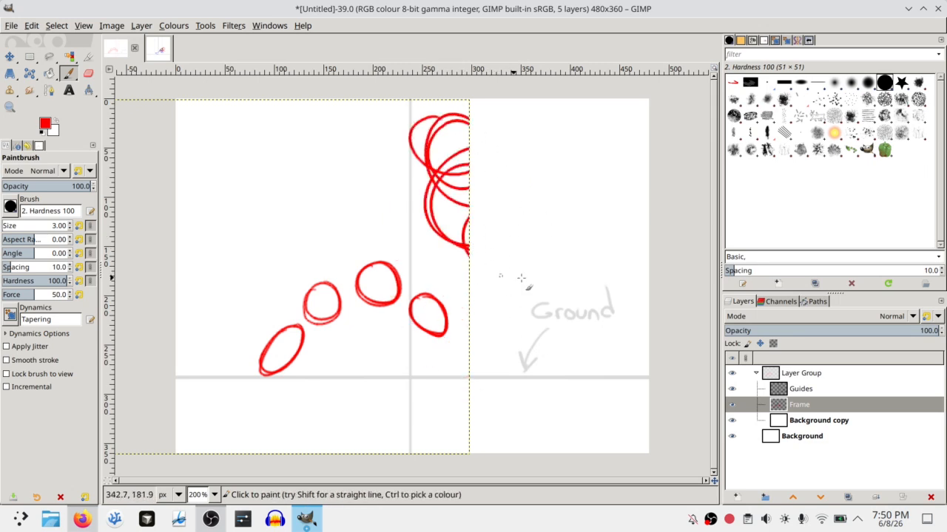
key(ctrl+z)
mouse_move(391, 193)
mouse_down()
mouse_move(491, 164)
mouse_move(406, 245)
mouse_move(511, 260)
mouse_move(395, 419)
mouse_move(534, 409)
mouse_move(481, 444)
mouse_up()
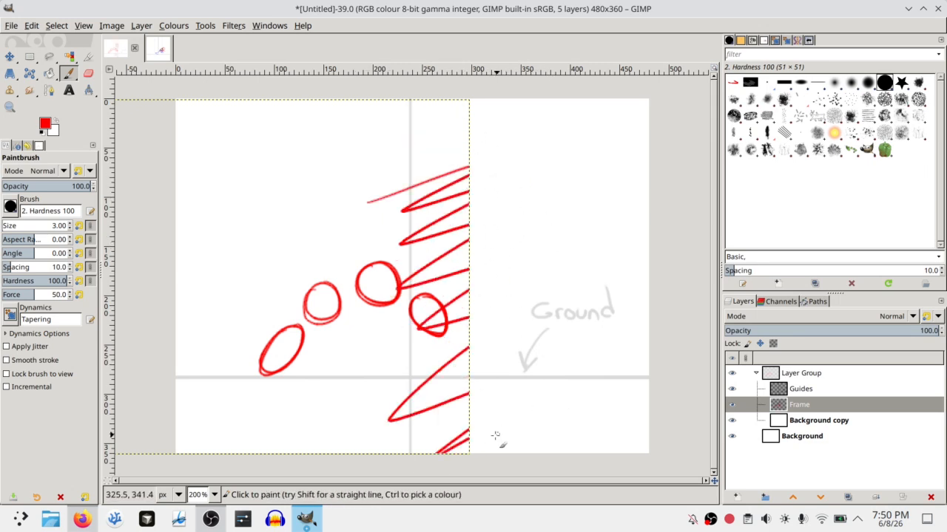
Undo the zigzag test stroke and search the keyboard shortcuts for "layer to im" to check the Layer to Image Size shortcut
key(ctrl+z)
text(layer to c)
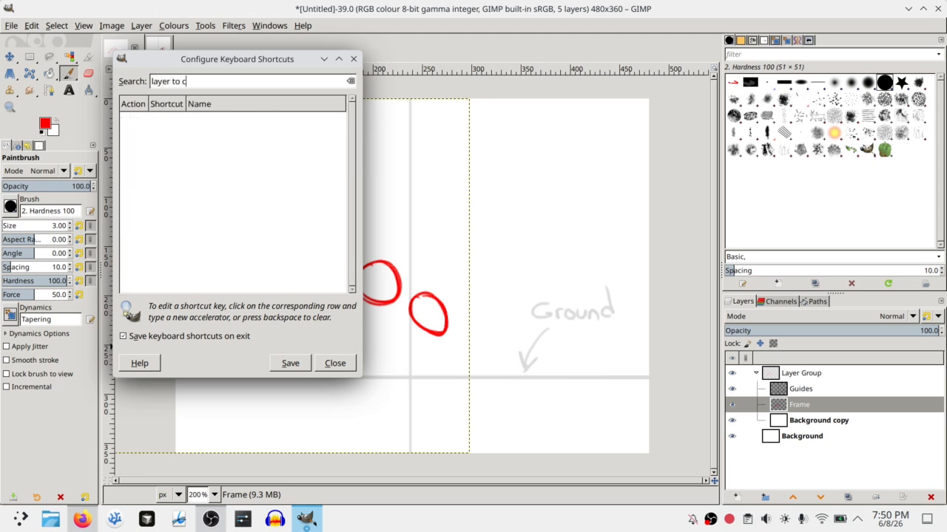
key(BackSpace)
text(im)
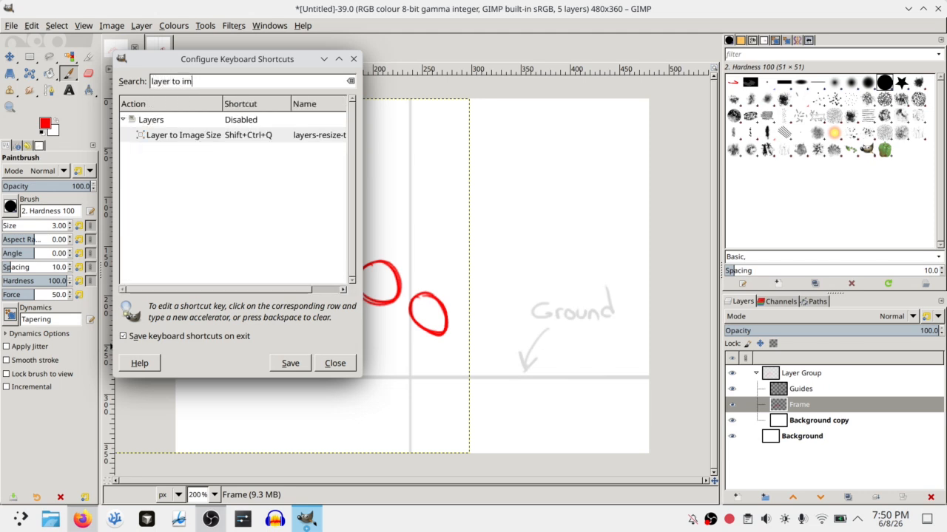
click(353, 58)
Try resizing the Frame layer to the image size and painting a large red circle over the "Ground" label, undoing both
right_click(814, 407)
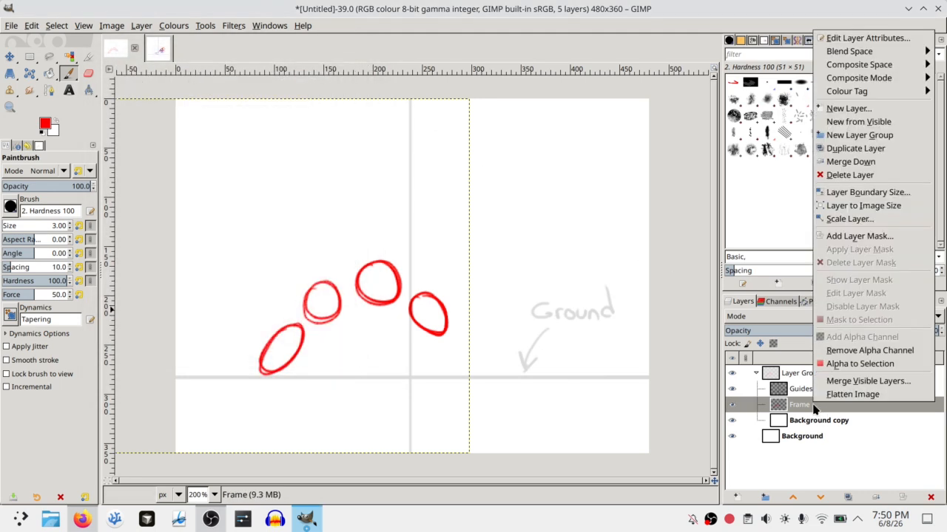
click(887, 206)
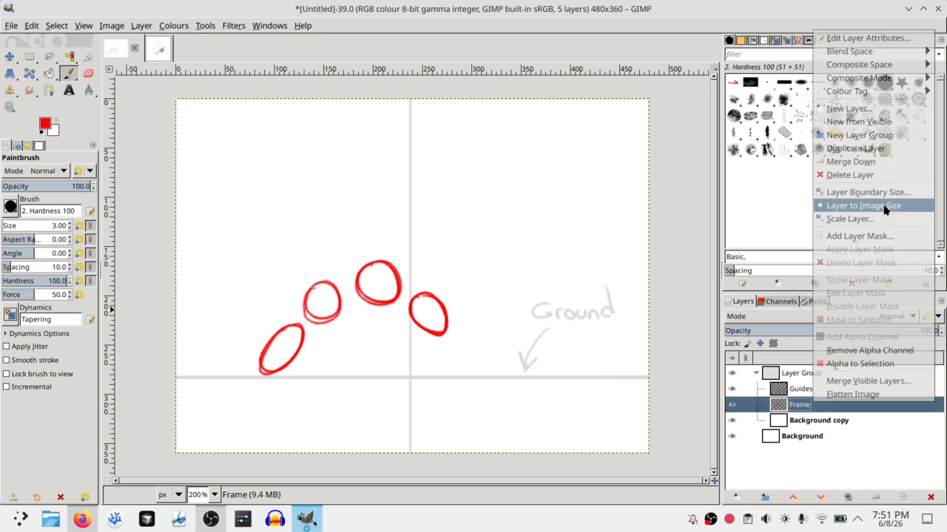
mouse_move(546, 211)
mouse_down()
mouse_move(665, 241)
mouse_move(605, 330)
mouse_up()
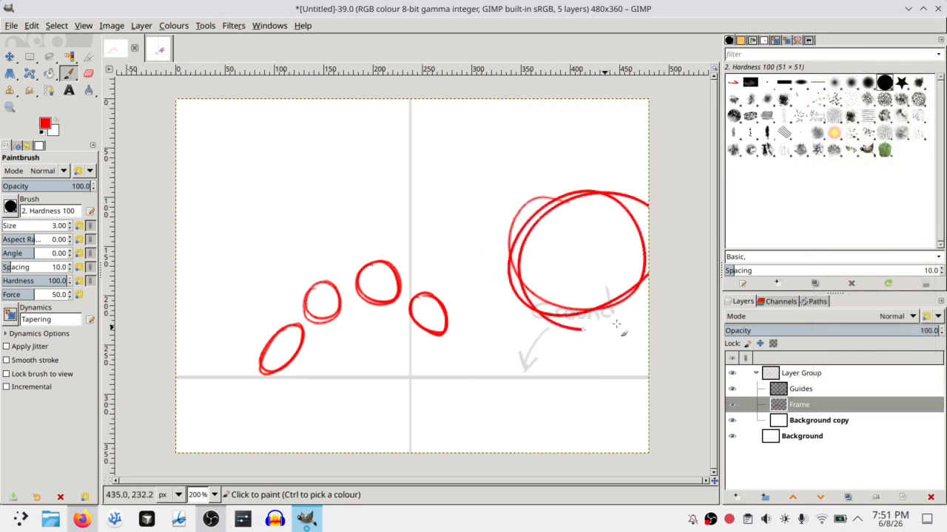
key(ctrl+z)
key(ctrl+z)
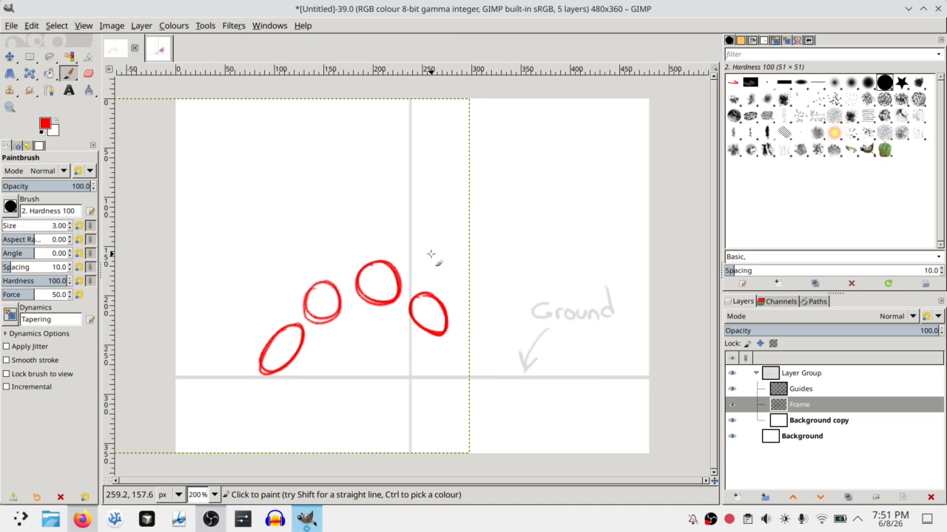
Try moving the Frame layer to the right, painting a red scribbled circle left of the vertical guide, and moving the layer again
key(m)
drag(260, 252, 443, 325)
mouse_move(320, 285)
mouse_down()
mouse_move(366, 205)
mouse_move(376, 161)
mouse_up()
key(p)
mouse_move(252, 228)
mouse_down()
mouse_move(261, 281)
mouse_move(311, 271)
mouse_up()
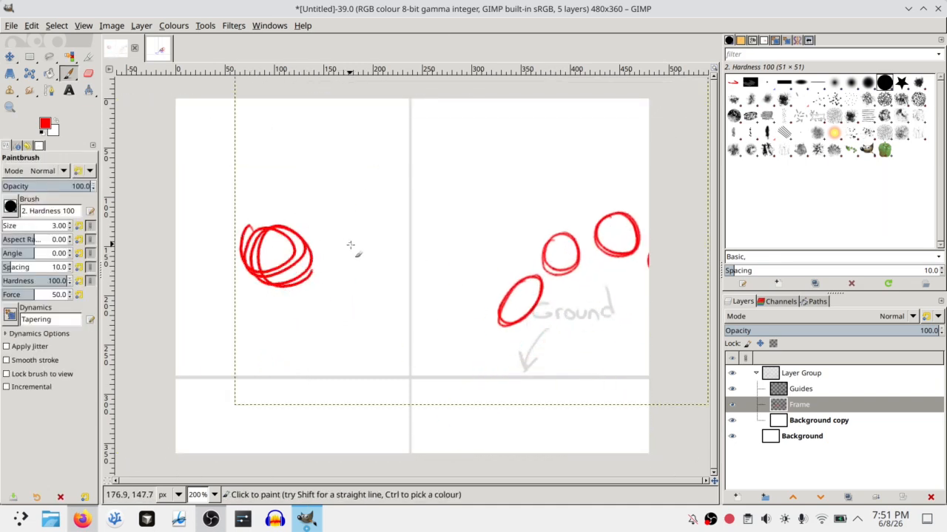
key(m)
mouse_move(376, 245)
mouse_down()
mouse_move(232, 244)
mouse_move(260, 262)
mouse_move(222, 267)
mouse_move(457, 270)
mouse_up()
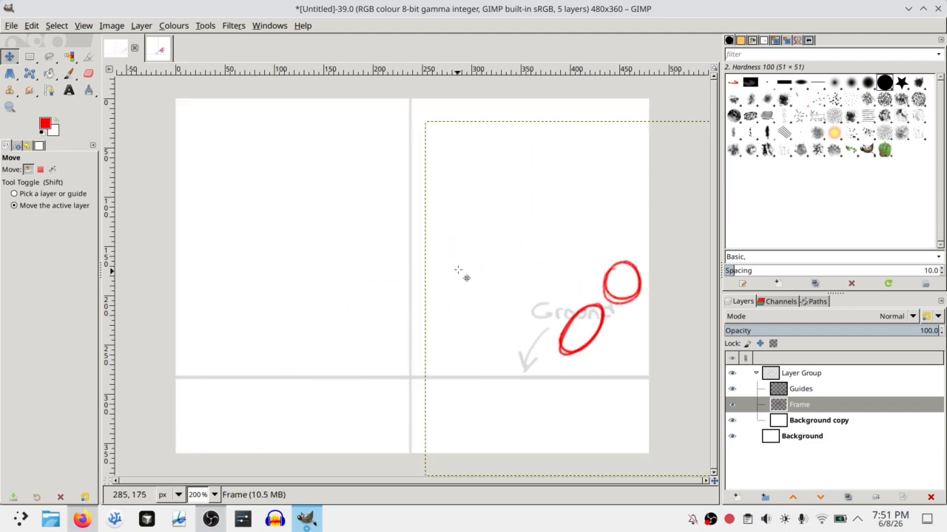
Undo the Frame layer moves and the scribbled circle until the layer is back at its original position with all five balls
key(ctrl+z)
key(ctrl+z)
key(ctrl+z)
Try painting slanted red ovals descending toward the ground left of the ball arc, undoing the attempts
key(p)
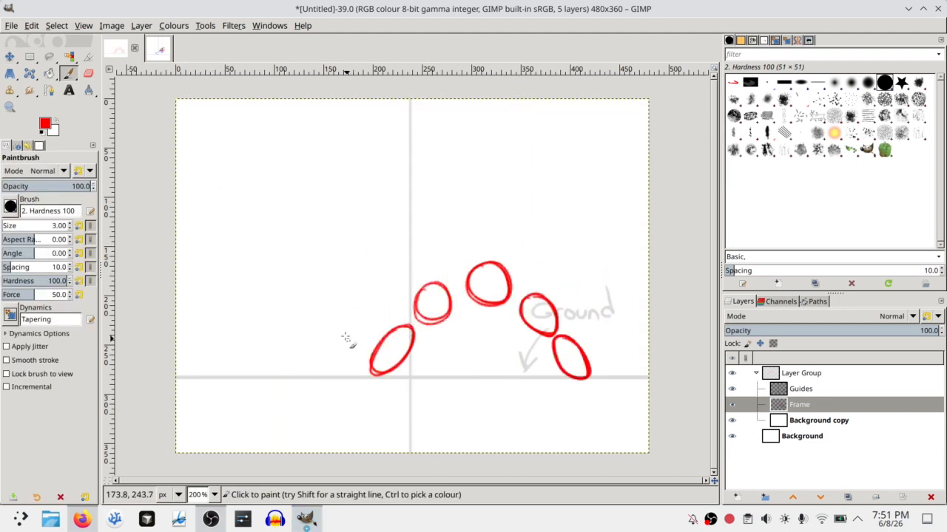
mouse_move(323, 293)
mouse_down()
mouse_move(353, 320)
mouse_move(344, 348)
mouse_move(319, 296)
mouse_up()
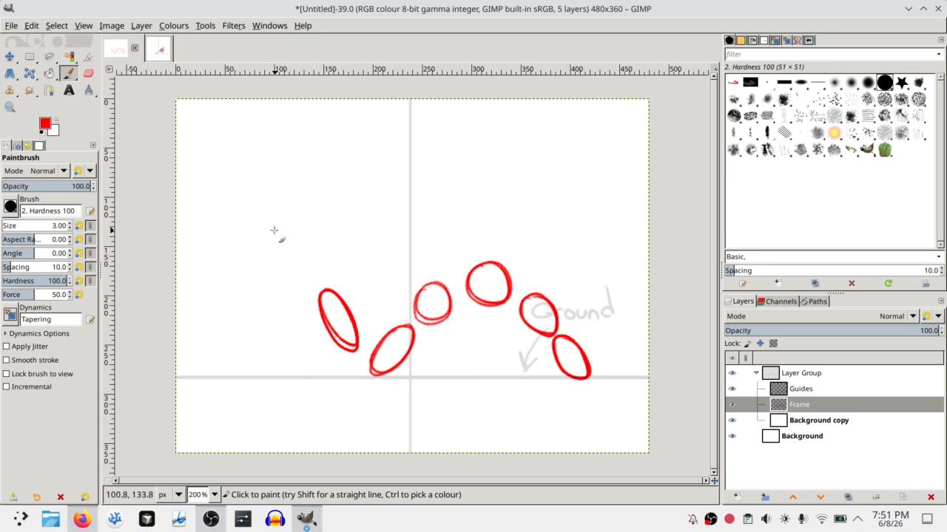
mouse_move(274, 231)
mouse_down()
mouse_move(301, 241)
mouse_move(300, 275)
mouse_move(294, 226)
mouse_up()
key(ctrl+z)
key(ctrl+z)
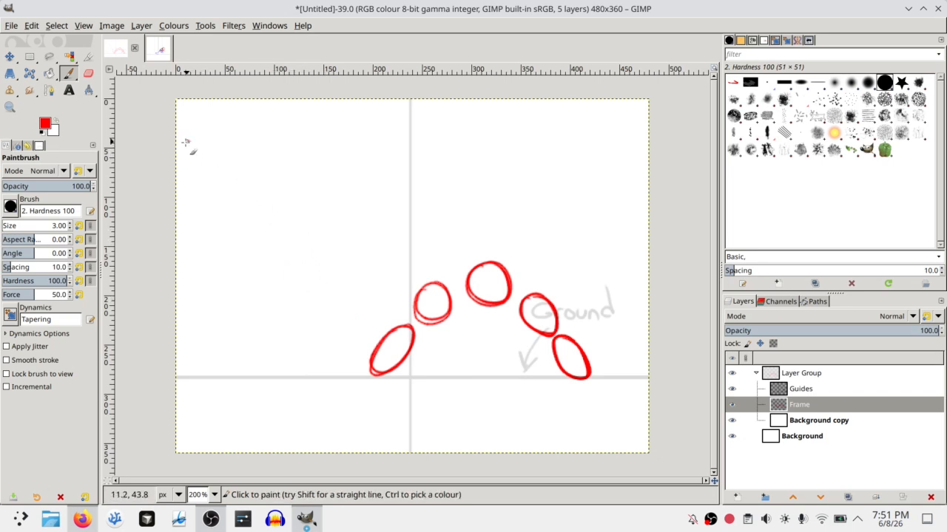
Paint a red circle near the canvas's upper-left corner and three increasingly stretched ovals descending diagonally toward the ground line, undoing poor strokes
mouse_move(187, 142)
mouse_down()
mouse_move(212, 143)
mouse_move(189, 162)
mouse_move(221, 138)
mouse_move(213, 172)
mouse_move(195, 141)
mouse_up()
key(ctrl+z)
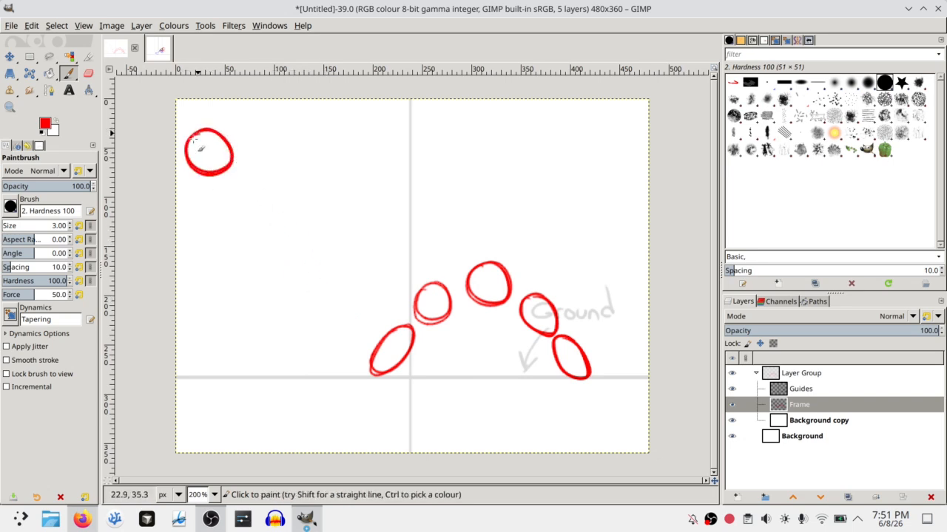
mouse_move(231, 180)
mouse_down()
mouse_move(255, 196)
mouse_move(237, 216)
mouse_move(226, 185)
mouse_move(258, 219)
mouse_move(232, 212)
mouse_move(242, 179)
mouse_up()
key(ctrl+z)
mouse_move(259, 240)
mouse_down()
mouse_move(298, 281)
mouse_move(273, 275)
mouse_move(278, 241)
mouse_up()
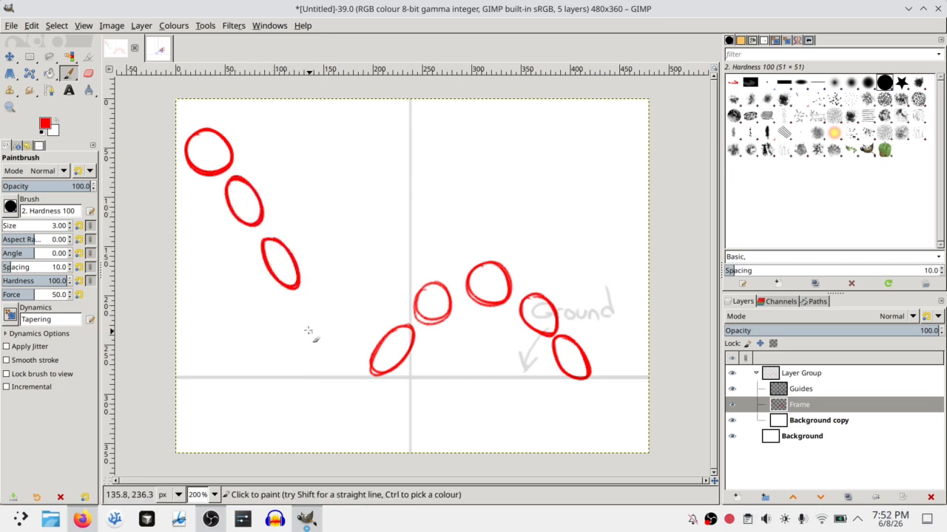
mouse_move(305, 305)
mouse_down()
mouse_move(336, 348)
mouse_move(309, 331)
mouse_move(330, 323)
mouse_up()
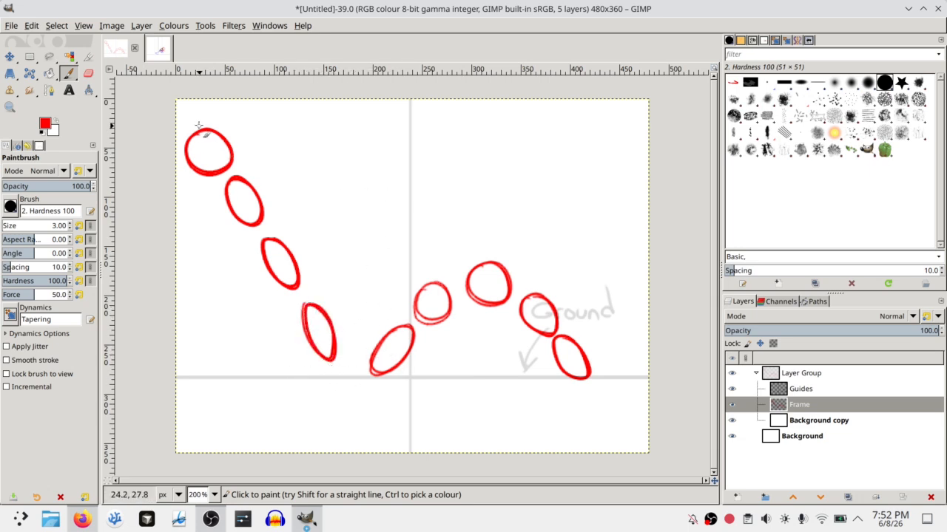
Select the four descending balls with a rectangle and try moving them with the Move tool, undoing the move
key(r)
drag(160, 108, 352, 399)
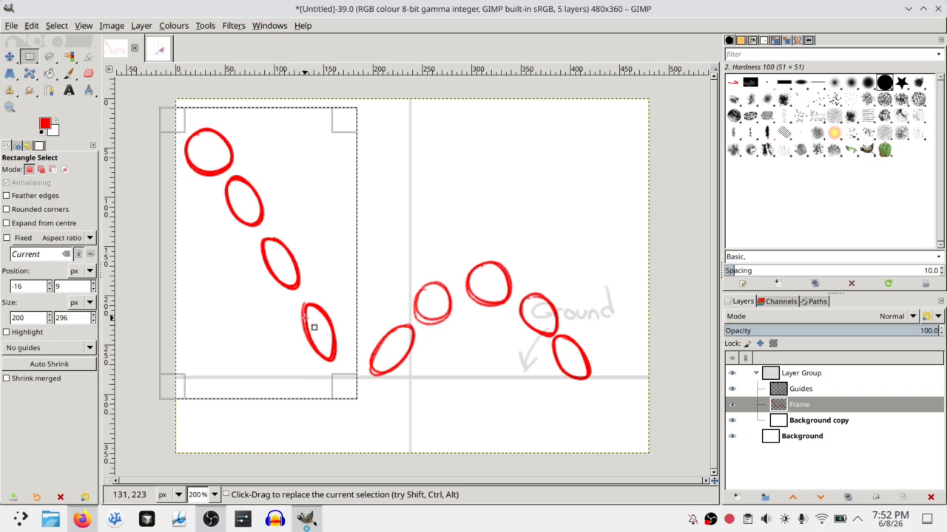
key(m)
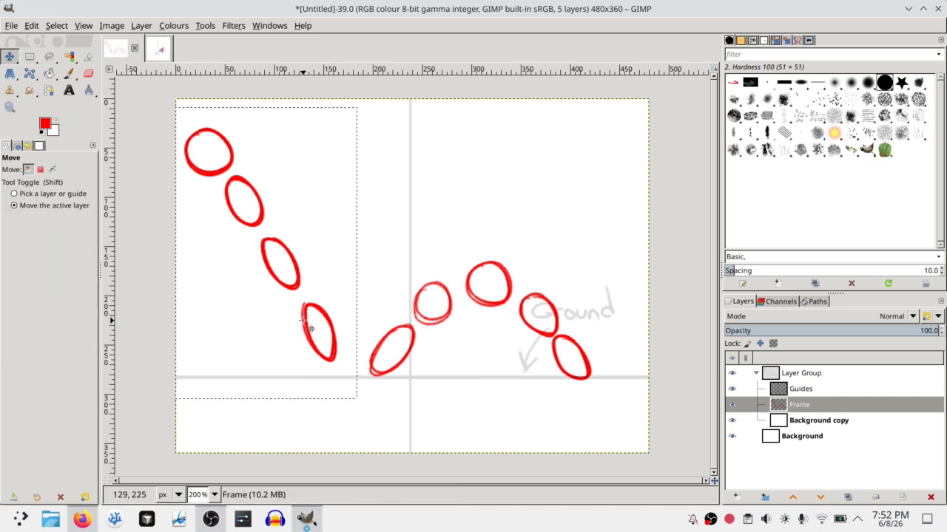
drag(304, 322, 518, 334)
key(ctrl+z)
Cut the four selected balls, paste them as a floating selection, and shift them right and slightly up toward the bounce arc
click(30, 56)
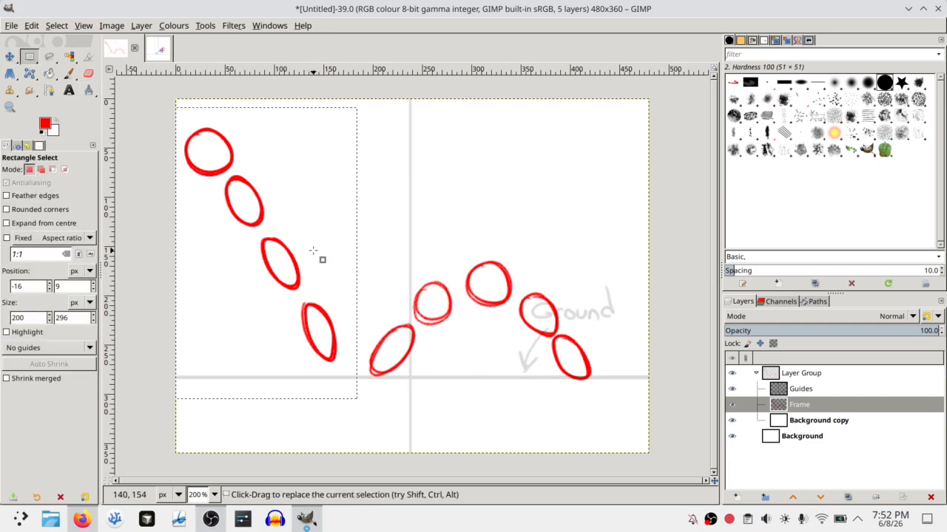
key(ctrl)
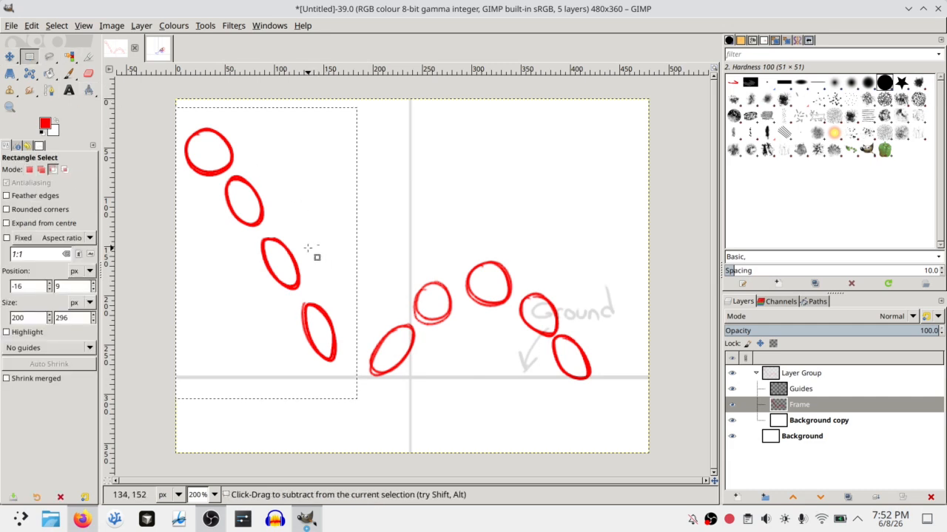
key(ctrl+x)
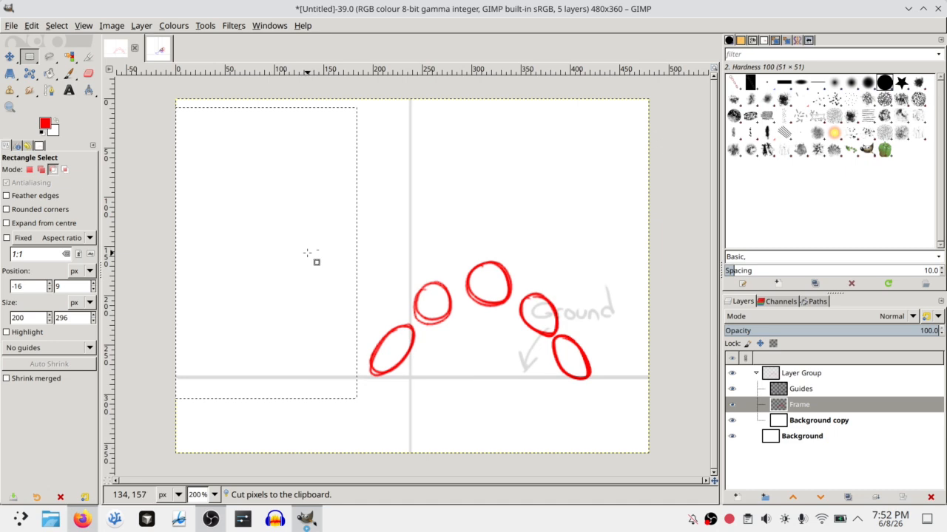
key(ctrl+v)
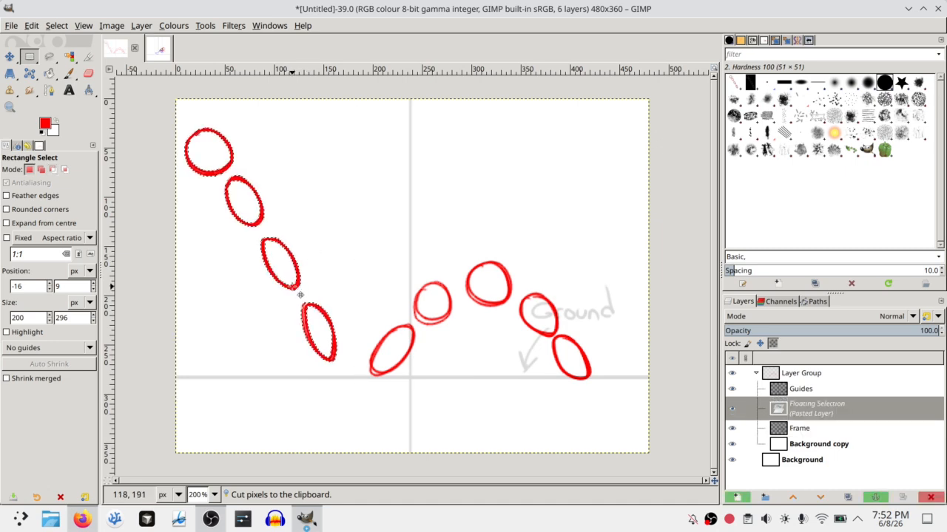
drag(301, 295, 302, 295)
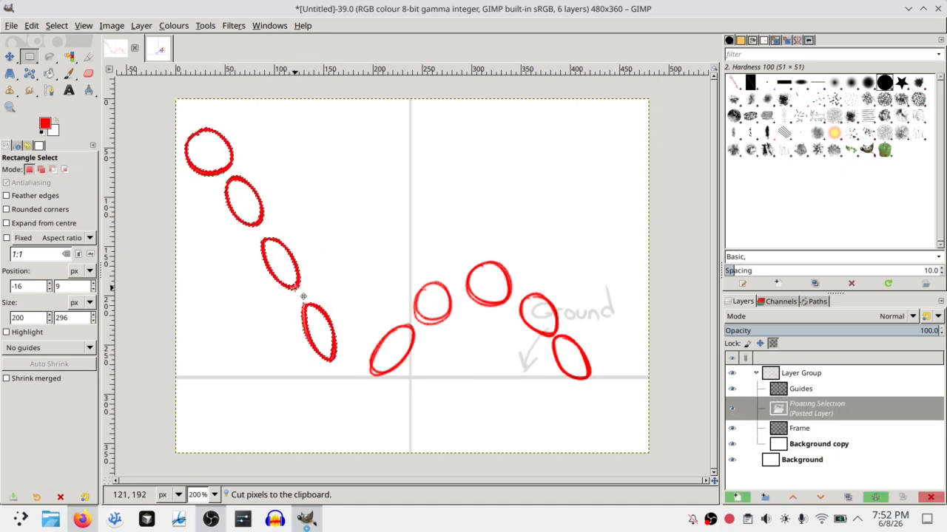
mouse_move(301, 297)
mouse_down()
mouse_move(336, 325)
mouse_move(359, 261)
mouse_move(279, 300)
mouse_move(330, 290)
mouse_up()
Anchor the floating balls onto the Frame layer and set the paintbrush size to 2
key(p)
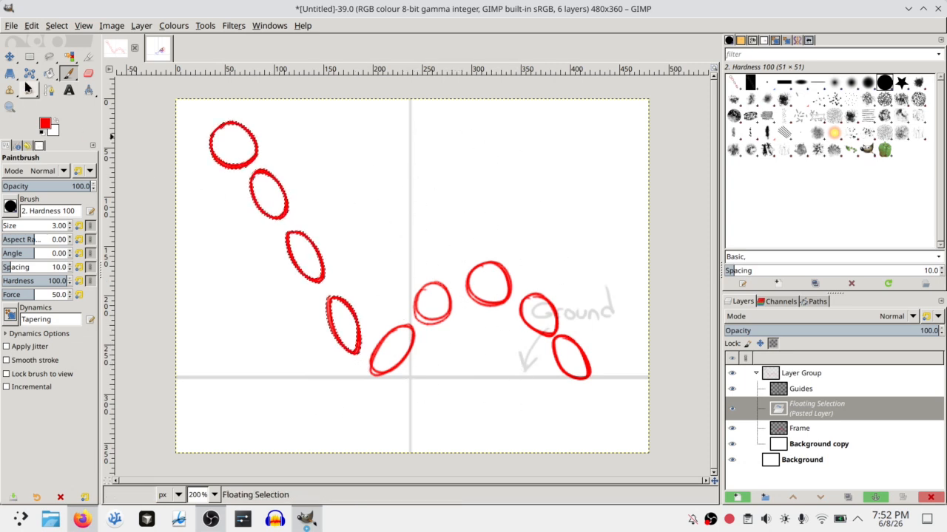
key(r)
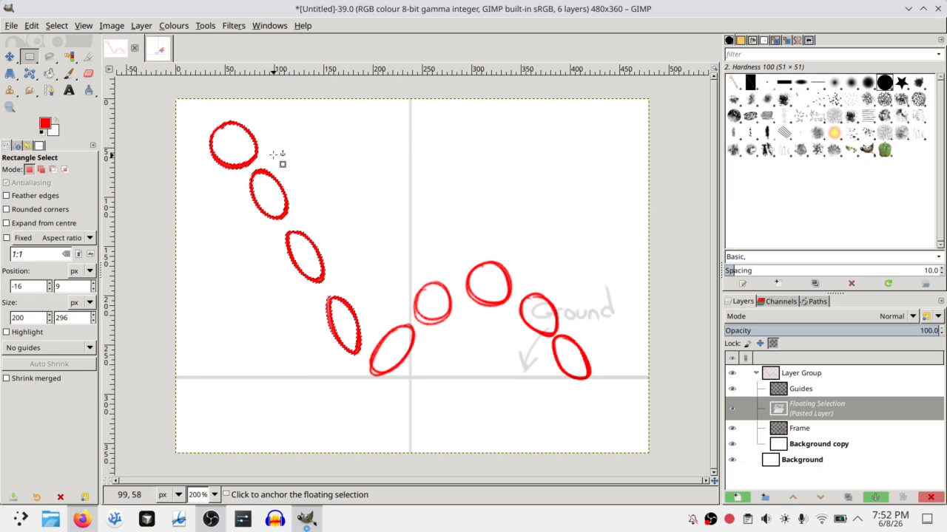
scroll(281, 159, up, 3)
scroll(353, 208, down, 3)
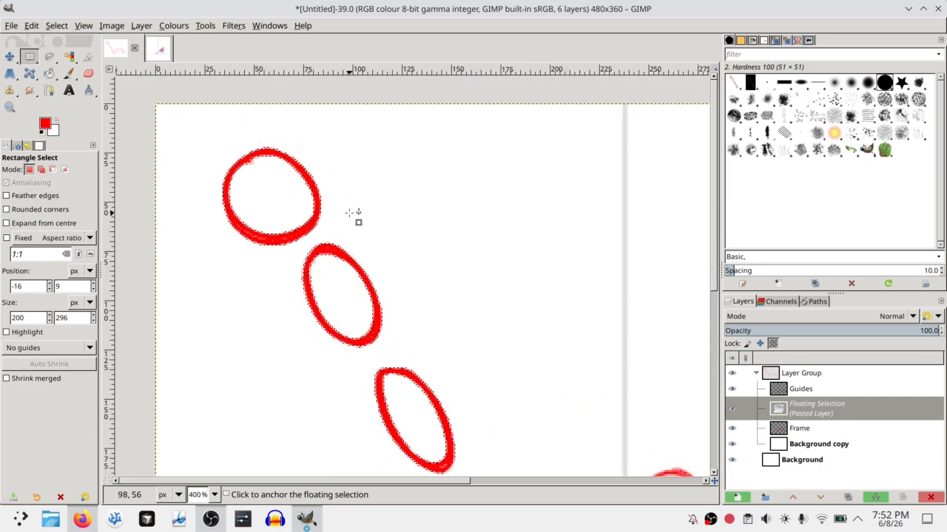
click(509, 142)
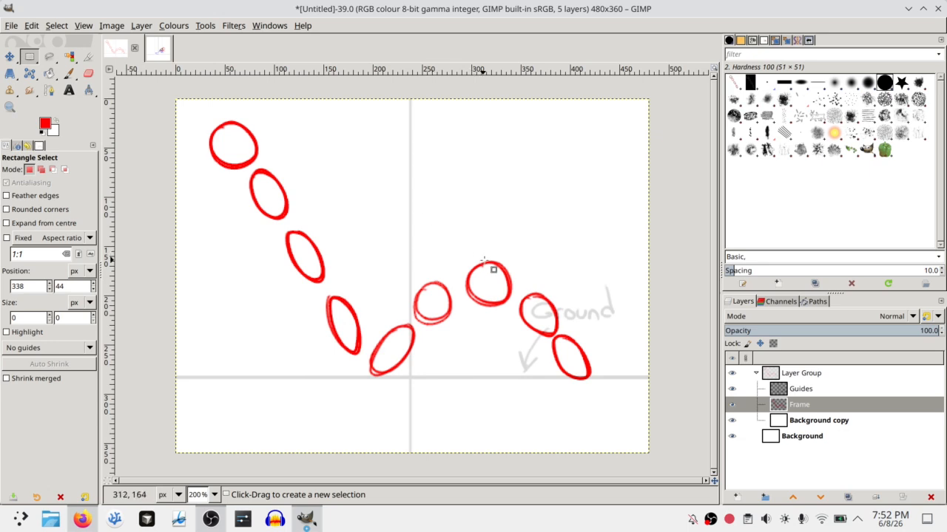
key(ctrl+z)
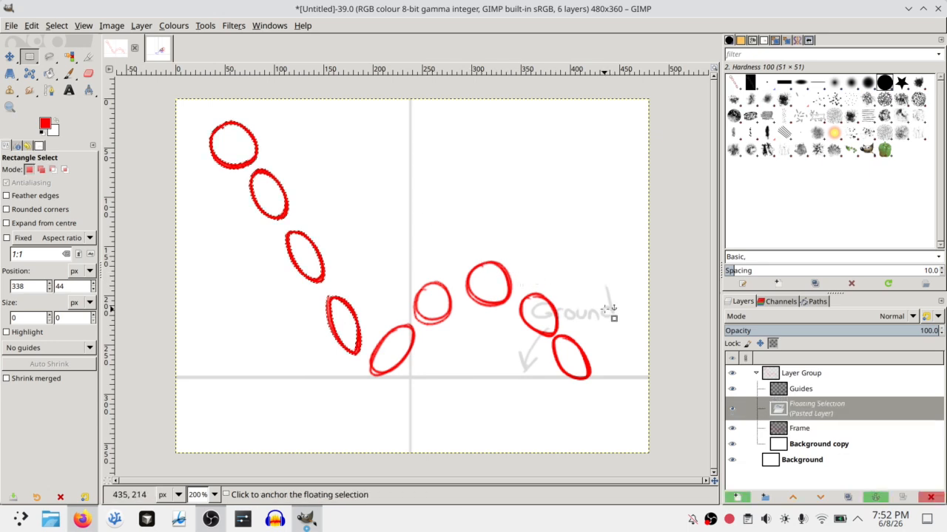
click(605, 310)
key(p)
key(bracketleft)
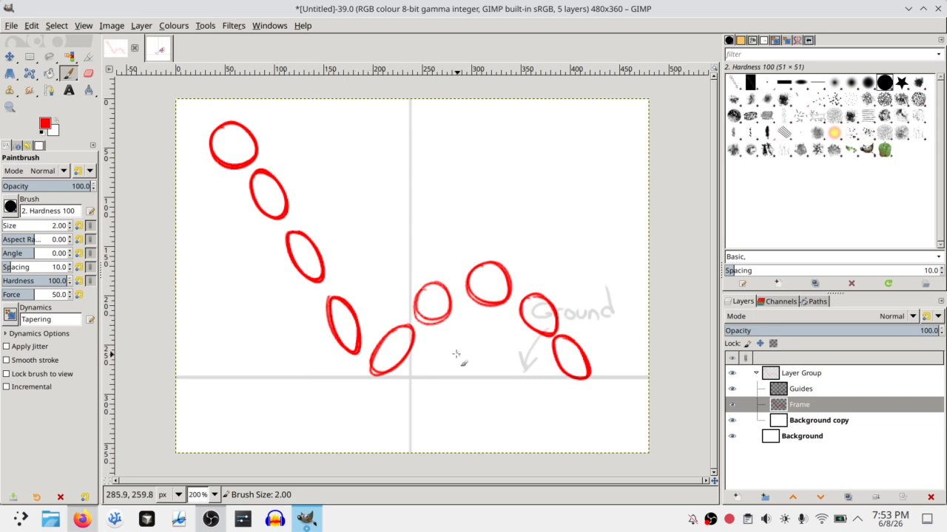
Cut the top two descending balls and paste them as a floating selection, shifted slightly left and down
key(r)
drag(180, 107, 282, 227)
key(ctrl+x)
key(ctrl+v)
click(320, 222)
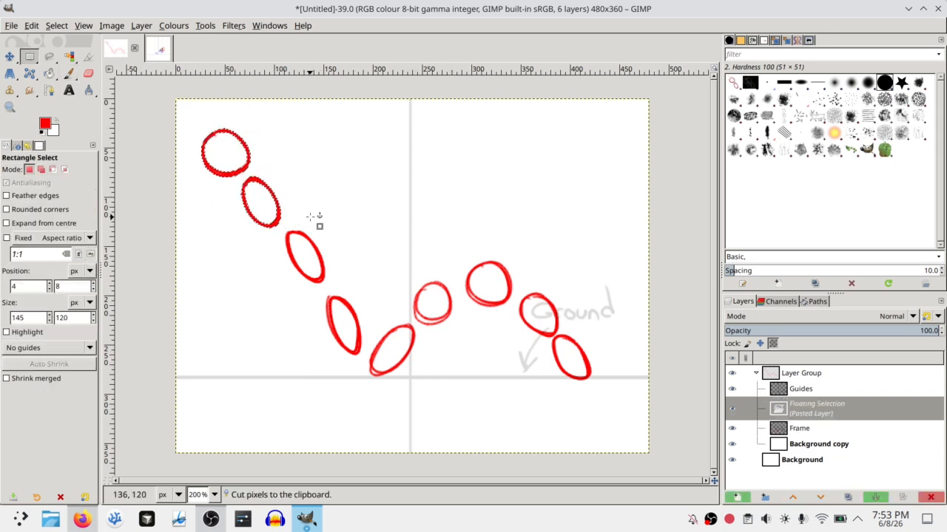
Rotate the top two descending balls slightly counter-clockwise and anchor them onto the Frame layer
drag(185, 115, 311, 241)
key(shift+r)
click(288, 240)
click(677, 169)
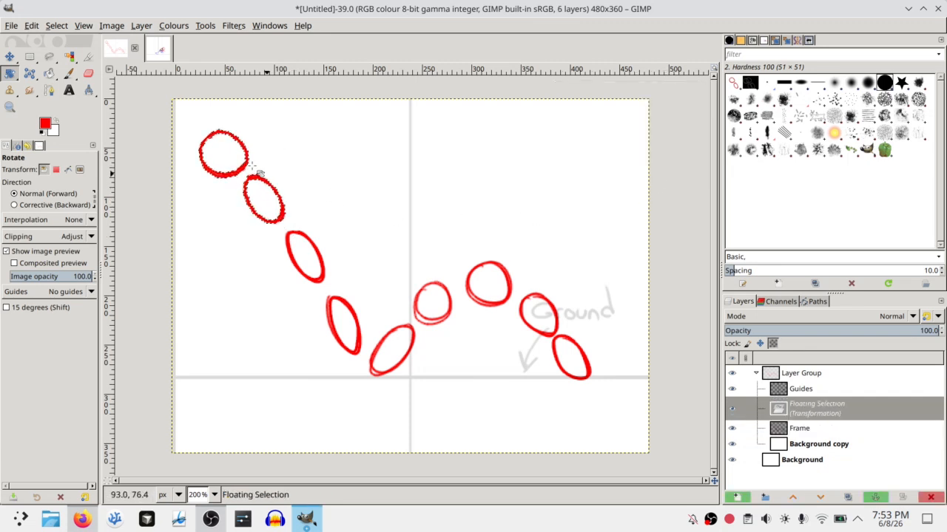
key(ctrl+z)
key(ctrl+y)
key(r)
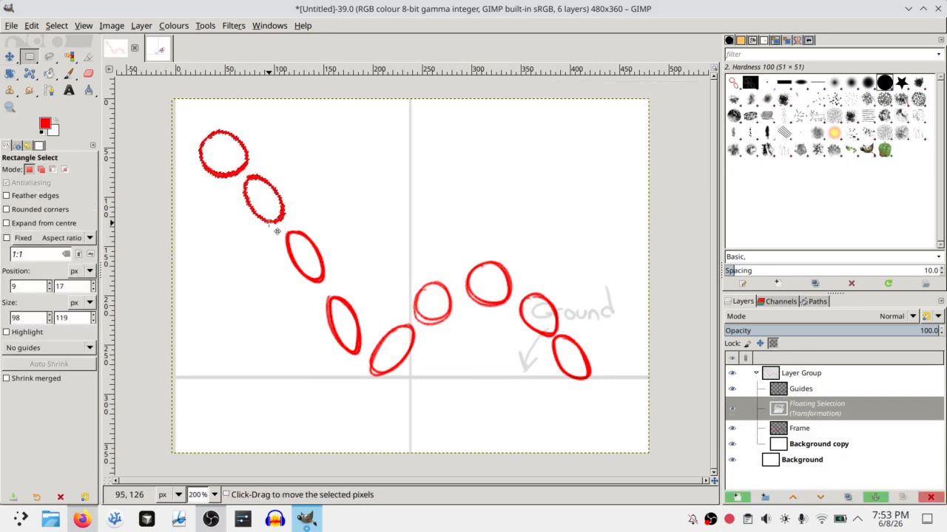
click(332, 220)
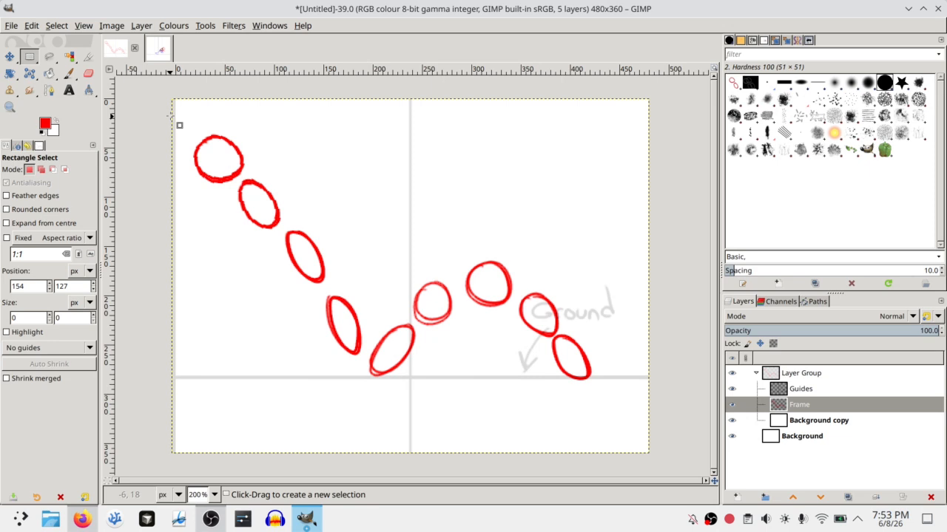
Select the three upper descending balls and rotate them by -6.74 degrees around the selection's centre
drag(178, 116, 355, 278)
key(shift+r)
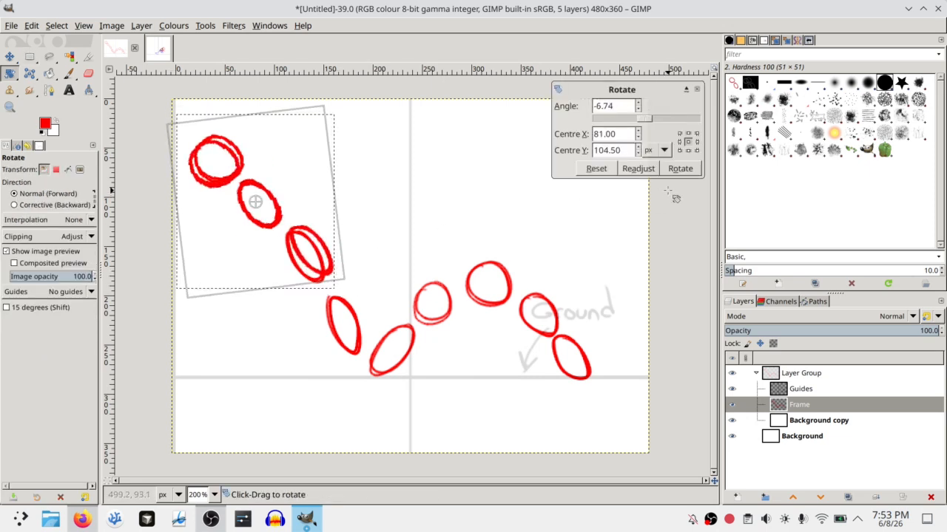
click(674, 170)
Select the lowest descending ball with a rectangle and shear it so it leans more diagonally toward the ground contact point
click(29, 59)
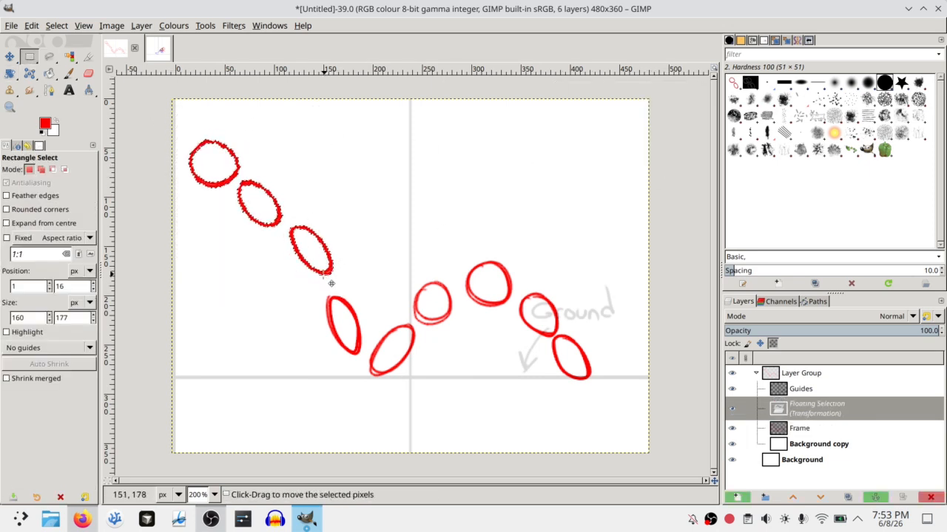
mouse_move(322, 290)
mouse_down()
mouse_move(370, 366)
mouse_move(356, 390)
mouse_move(373, 381)
mouse_move(287, 366)
mouse_move(386, 391)
mouse_up()
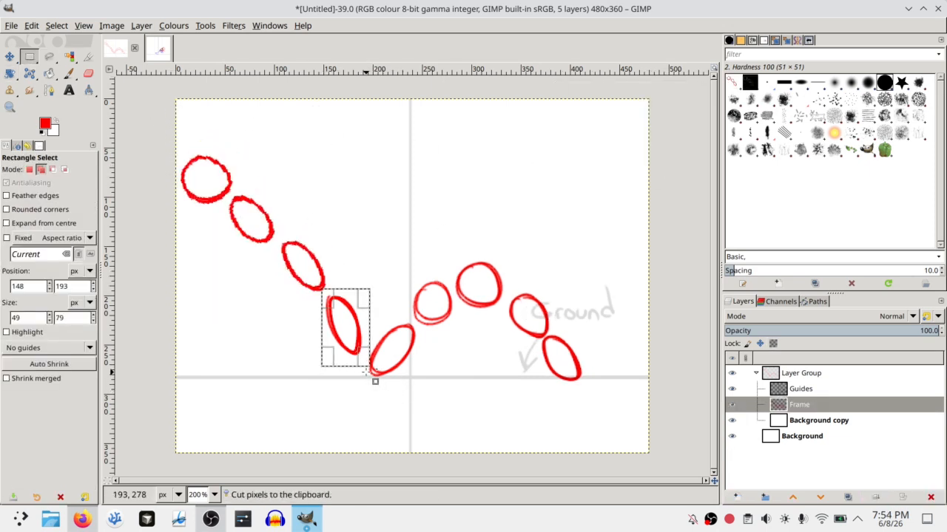
key(shift+h)
click(680, 137)
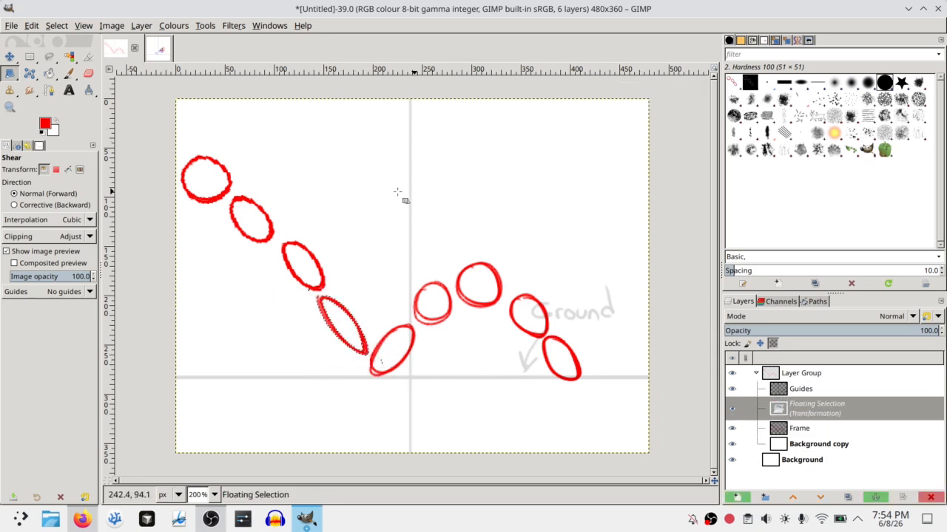
Move the sheared lowest descending ball slightly right toward the ground contact point and anchor it onto the Frame layer
key(r)
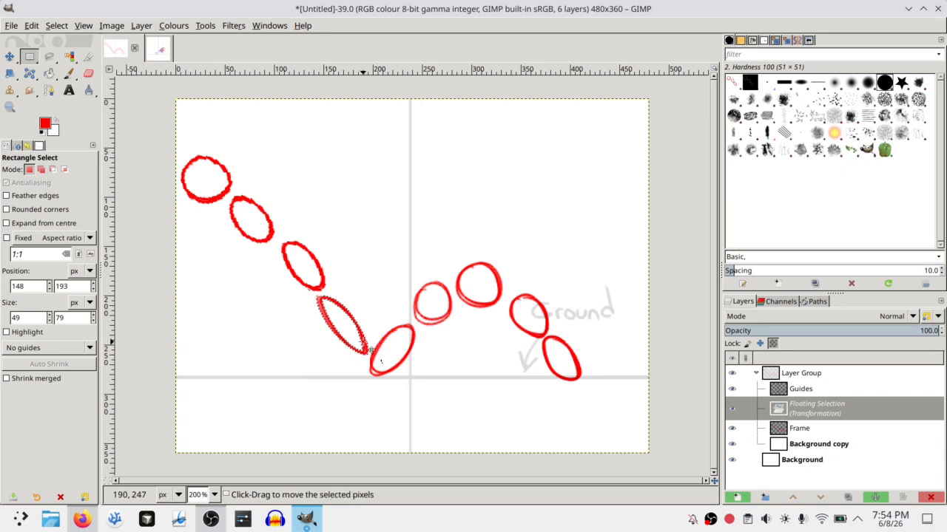
drag(358, 350, 368, 350)
click(410, 367)
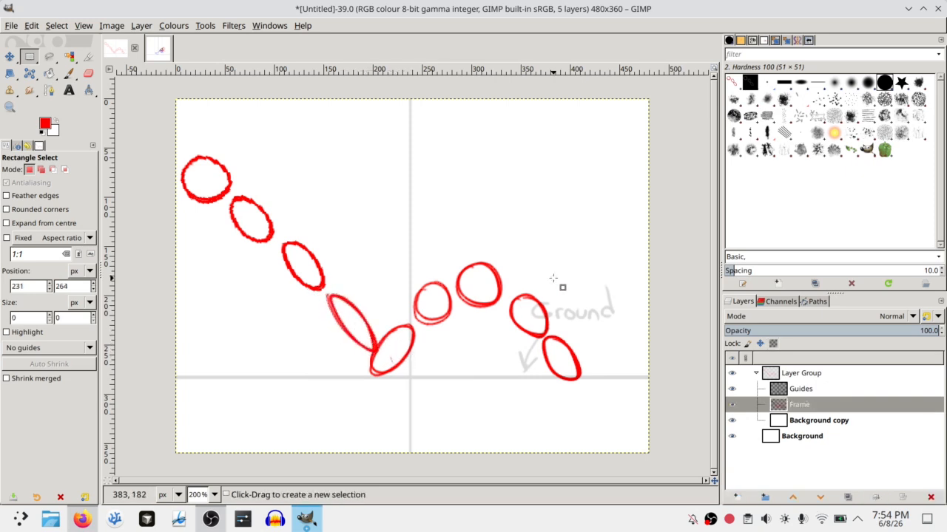
Check the keyboard shortcut for Free Select and outline the five balls of the bounce arc with that tool
key(f)
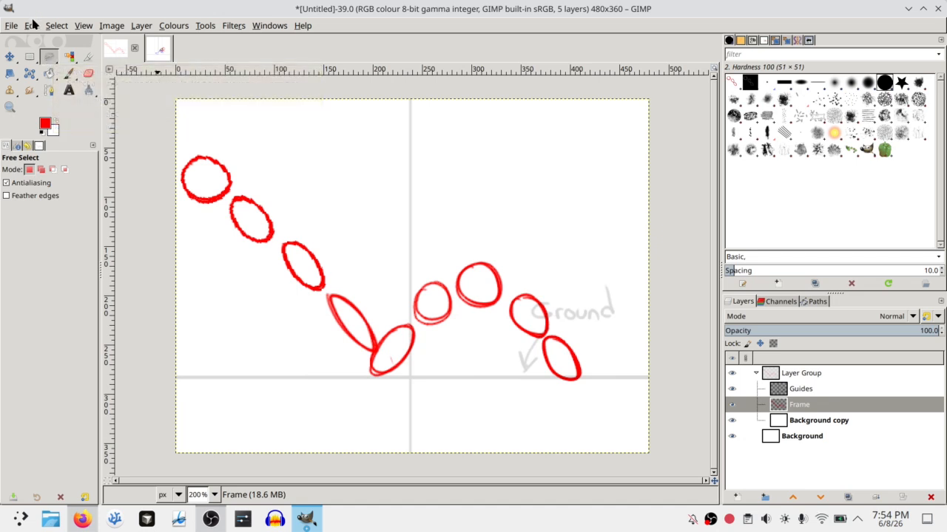
click(31, 26)
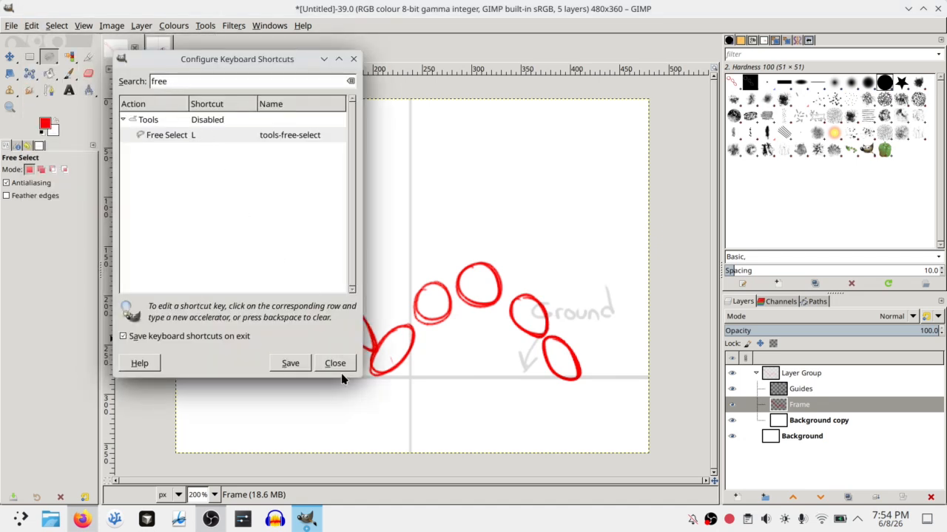
click(336, 365)
click(411, 285)
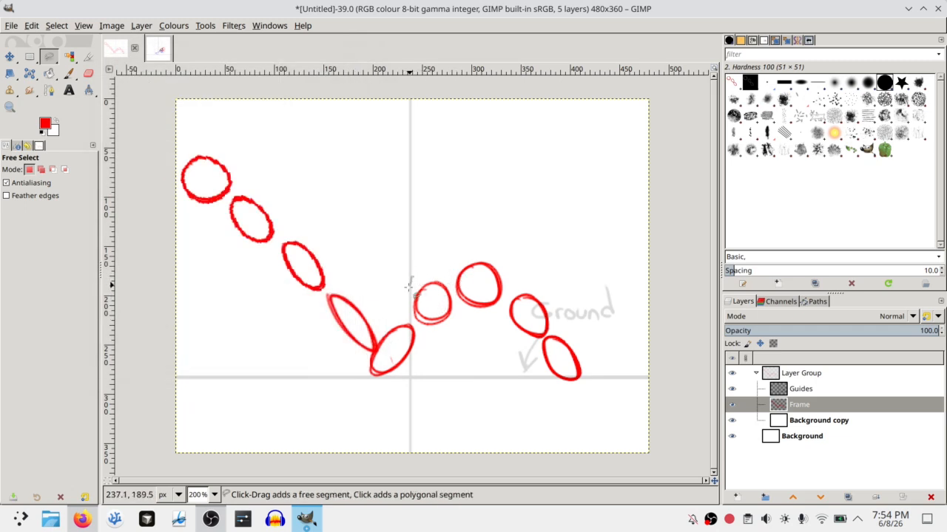
mouse_move(383, 352)
mouse_down()
mouse_move(490, 438)
mouse_move(613, 283)
mouse_move(419, 216)
mouse_up()
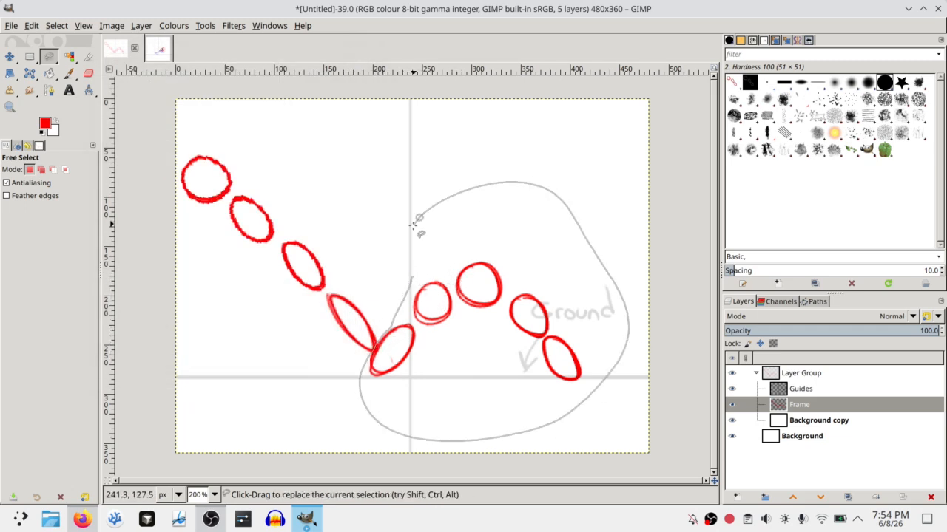
key(Return)
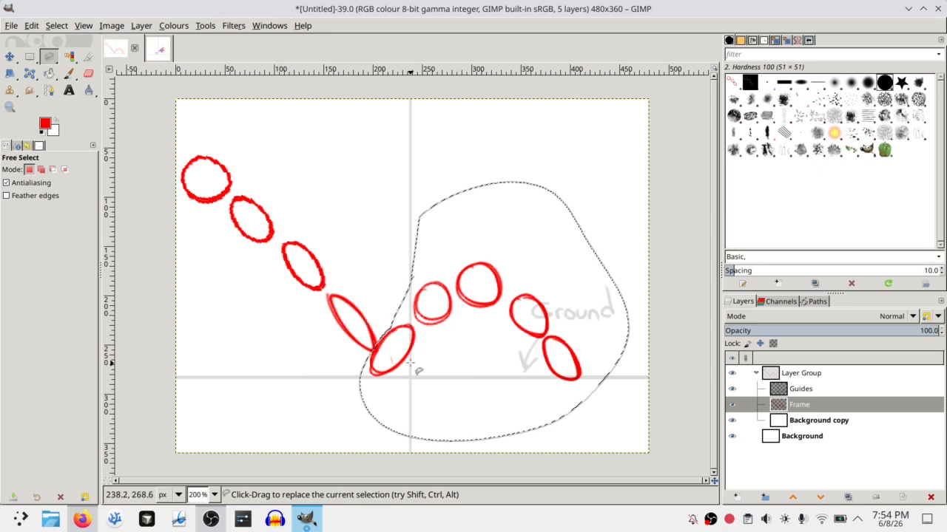
Cut and paste the five outlined bounce balls, shift them about 20 px right, and anchor them onto the Frame layer
key(ctrl+x)
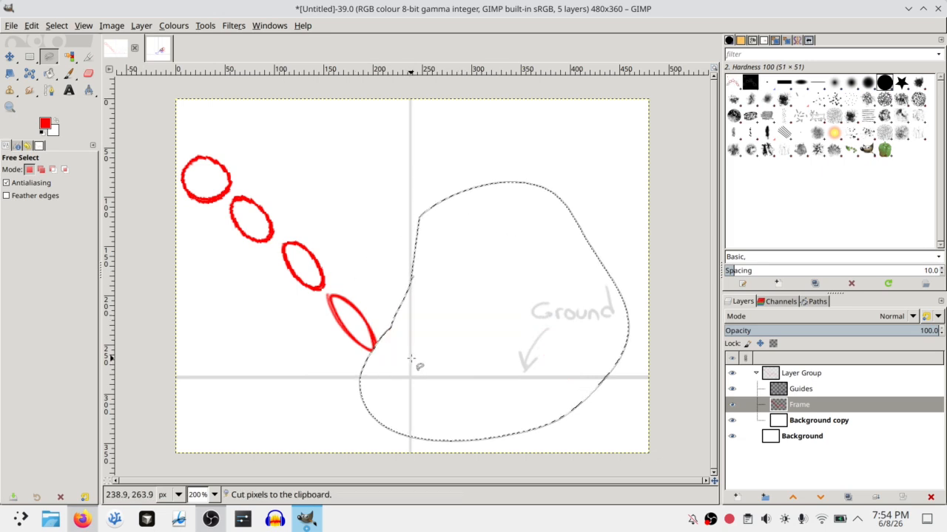
key(ctrl+v)
key(t)
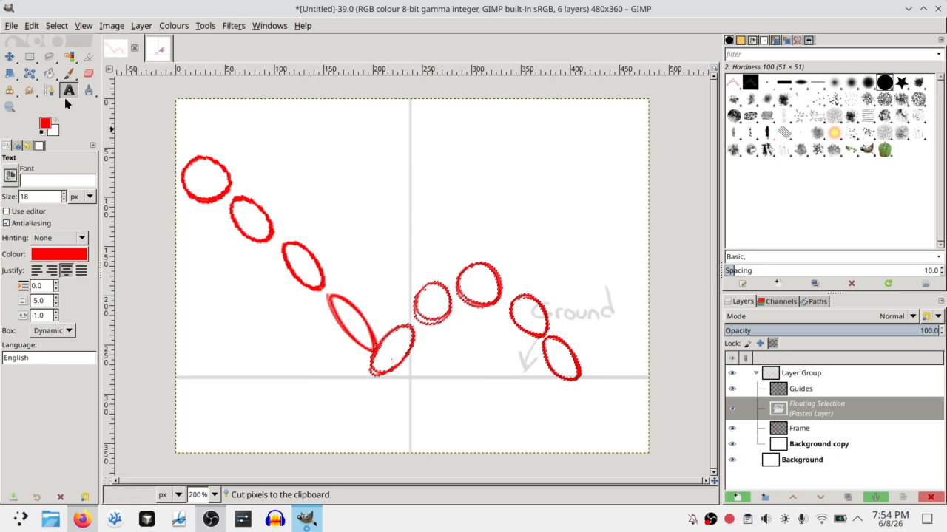
key(p)
key(m)
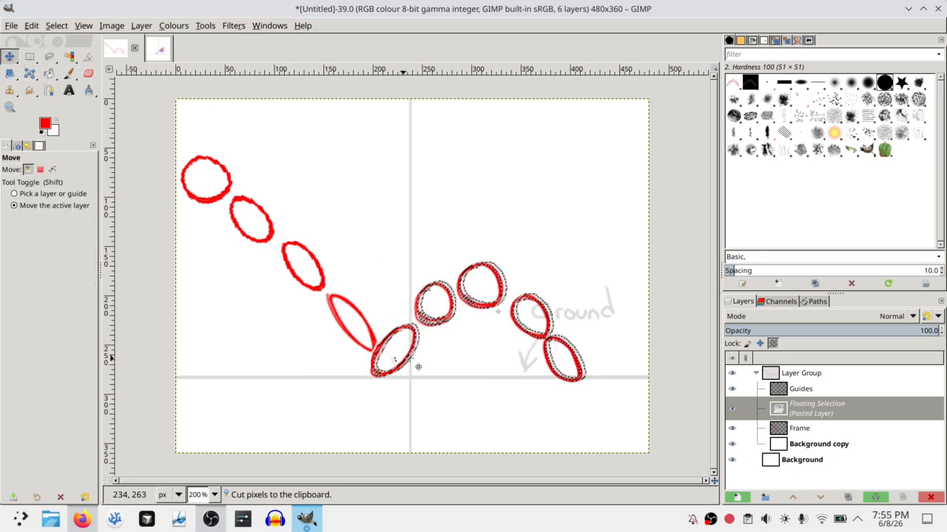
mouse_move(417, 370)
mouse_down()
mouse_move(437, 363)
mouse_move(430, 368)
mouse_up()
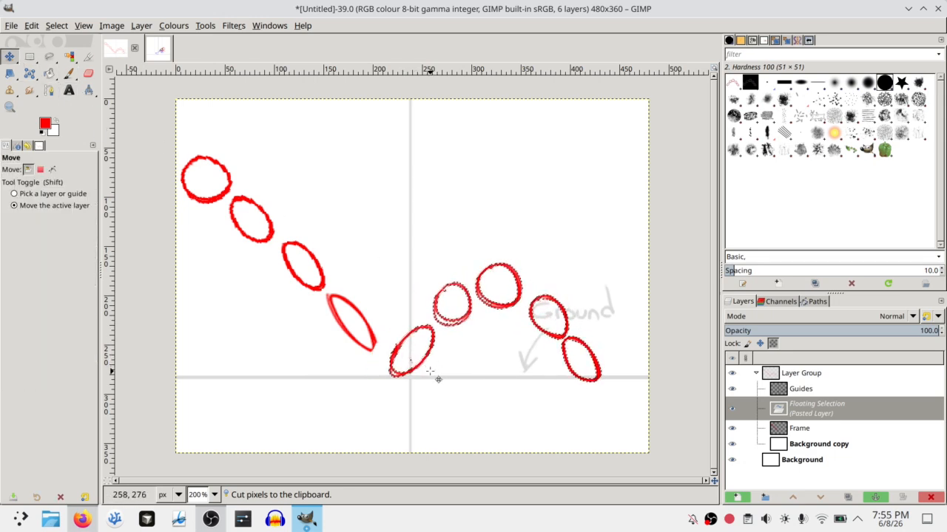
click(29, 57)
click(531, 219)
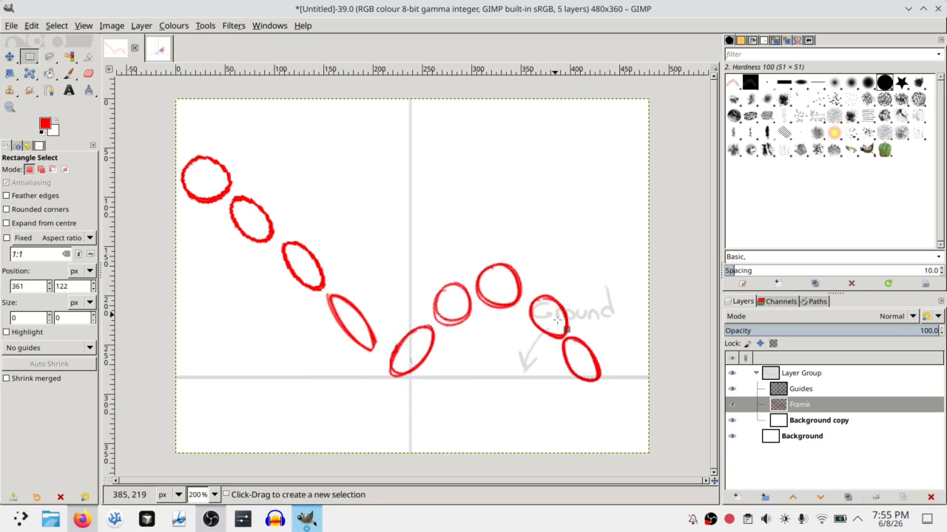
Lift the first ball falling from the bounce's peak with a freehand selection, nudge it slightly up and left, and anchor it
key(f)
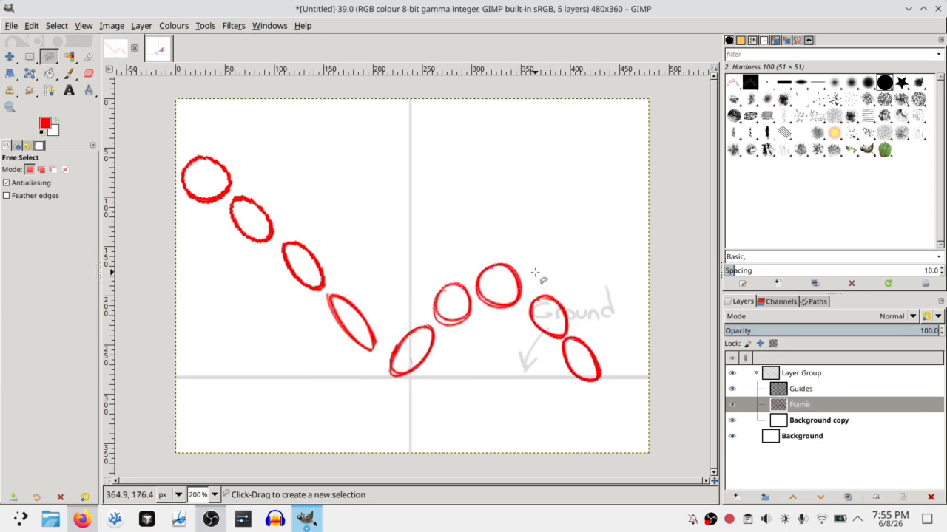
drag(537, 274, 523, 333)
drag(596, 306, 538, 275)
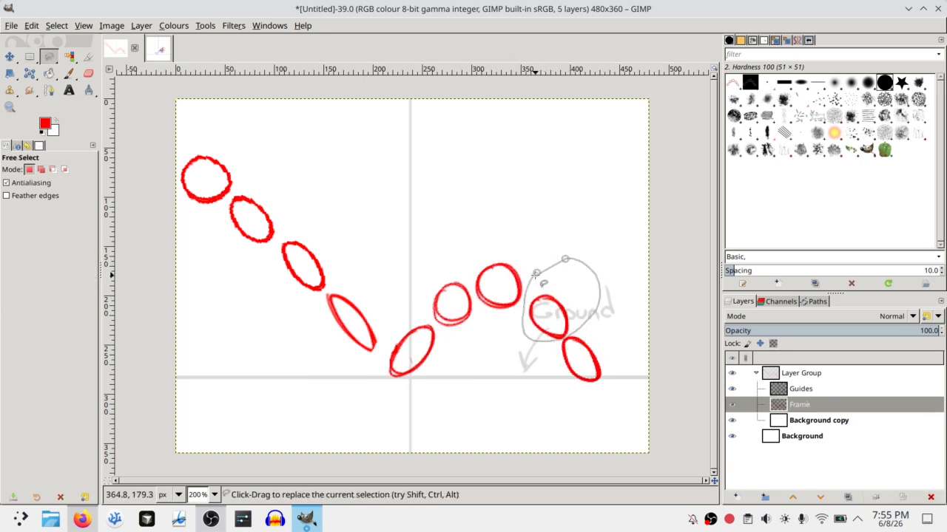
key(ctrl+x)
key(ctrl+v)
key(t)
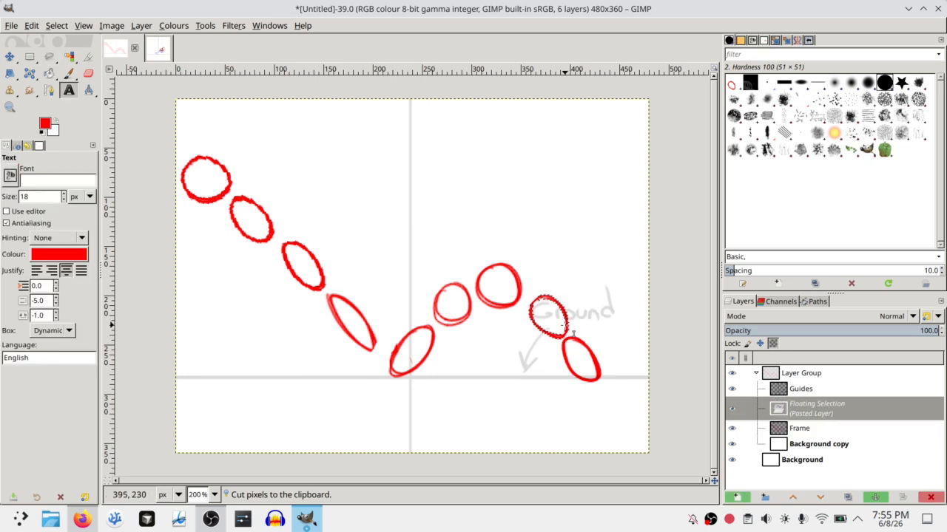
key(r)
drag(568, 333, 563, 327)
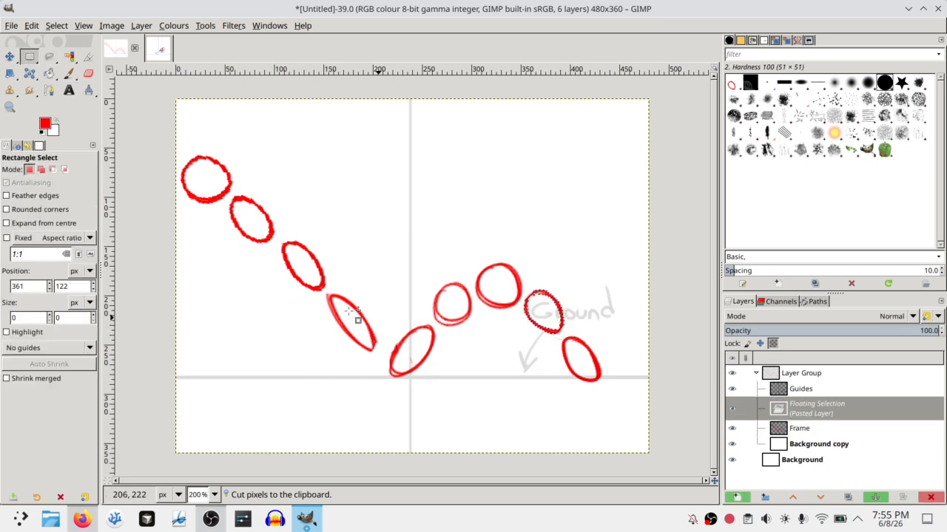
click(337, 164)
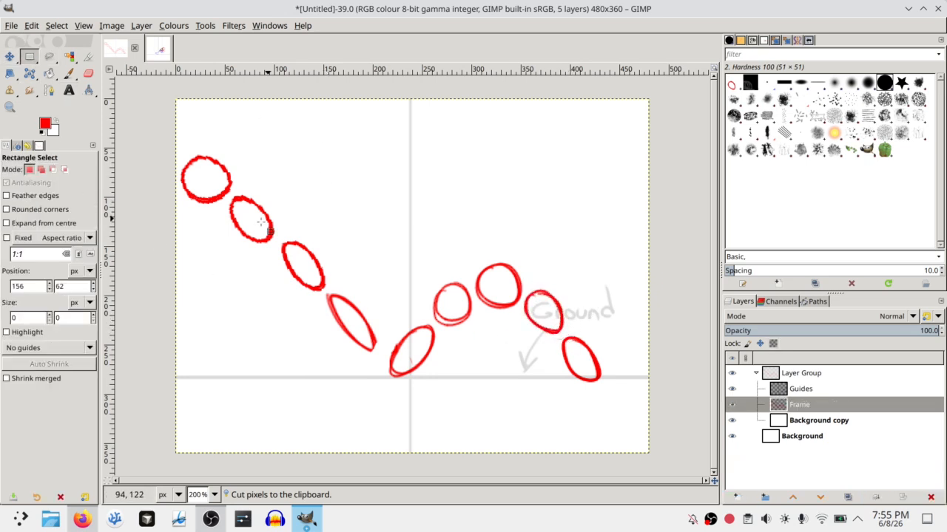
Outline the second descending ball, cut and paste it, and move it up and left so it overlaps the top ball
key(f)
mouse_move(245, 187)
mouse_down()
mouse_move(228, 194)
mouse_move(247, 262)
mouse_move(265, 184)
mouse_move(250, 192)
mouse_up()
key(ctrl+x)
key(ctrl+v)
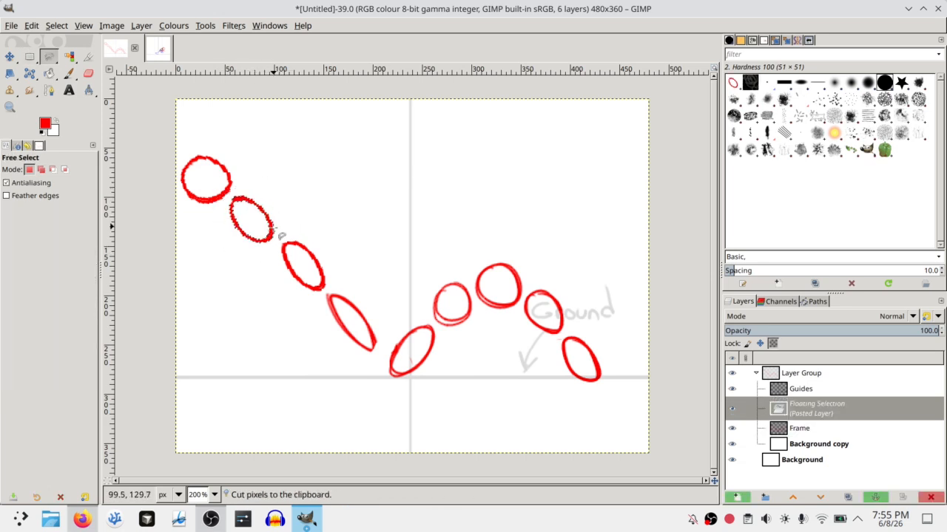
drag(279, 244, 264, 228)
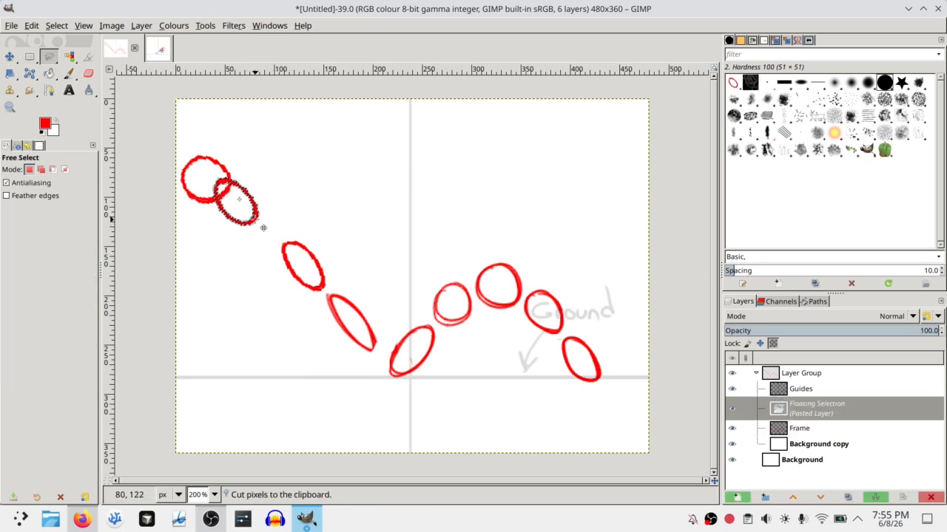
Select the third descending ball with a rectangle, cut and paste it, move it up and left, and anchor it
click(29, 56)
drag(277, 220, 309, 276)
key(ctrl+v)
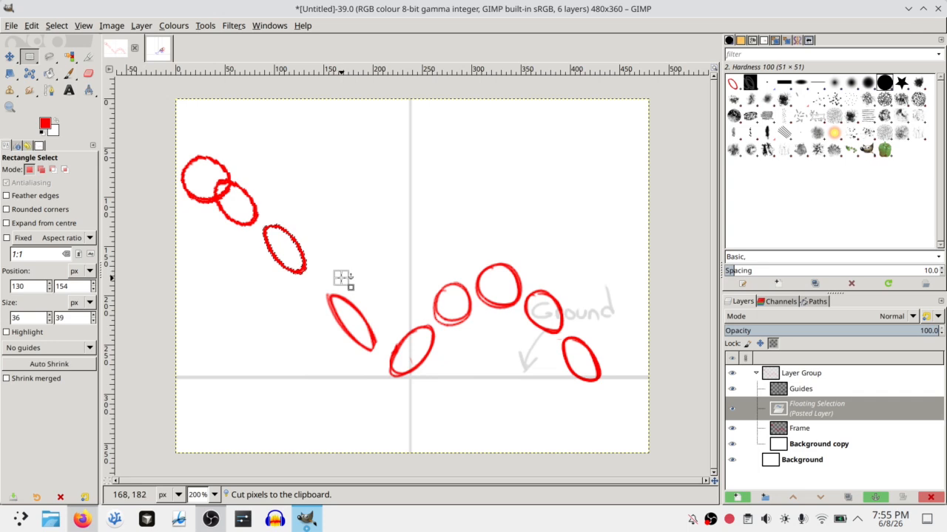
click(349, 286)
Move the first rising ball down-left onto the ground contact ball and shift the first falling ball slightly right
key(ctrl+z)
key(ctrl+z)
key(ctrl+z)
key(ctrl+z)
key(ctrl+z)
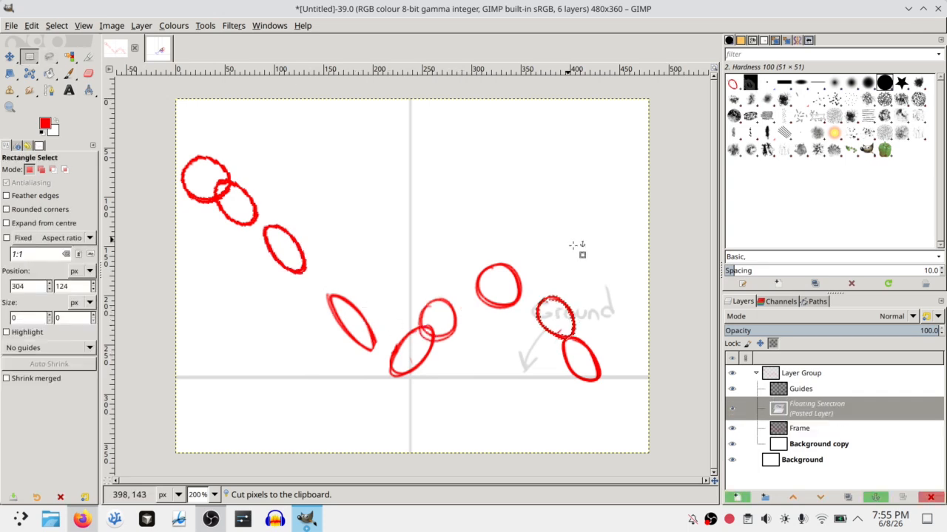
Set the Paintbrush size to 4 and widen the image canvas to 960 px, resizing all layers
key(p)
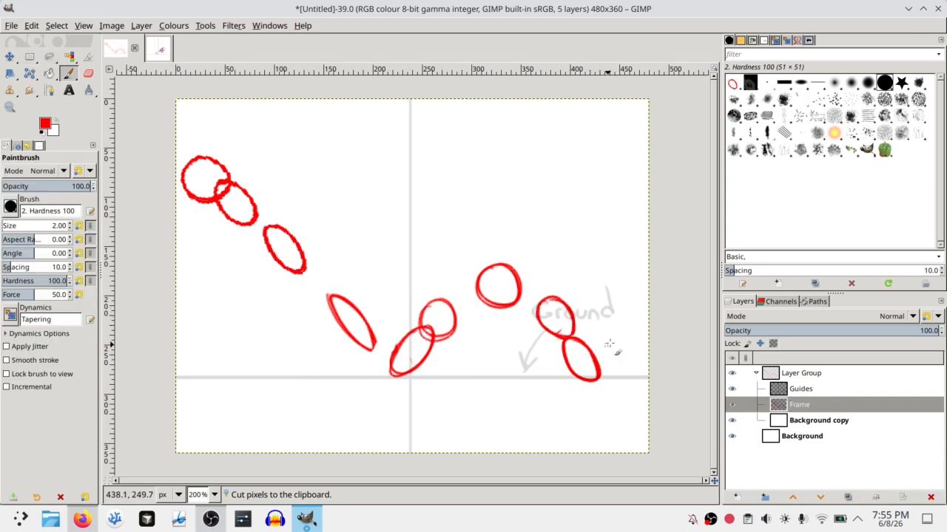
key(ctrl+z)
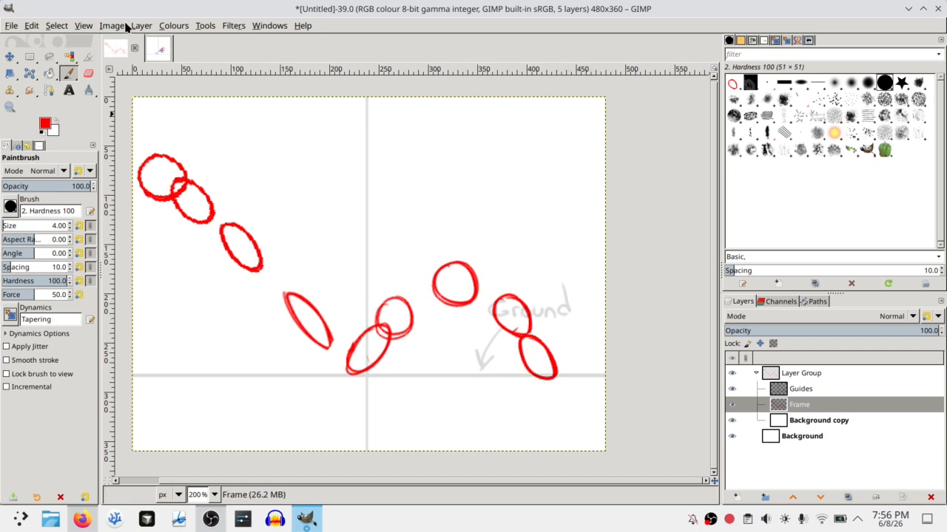
click(126, 28)
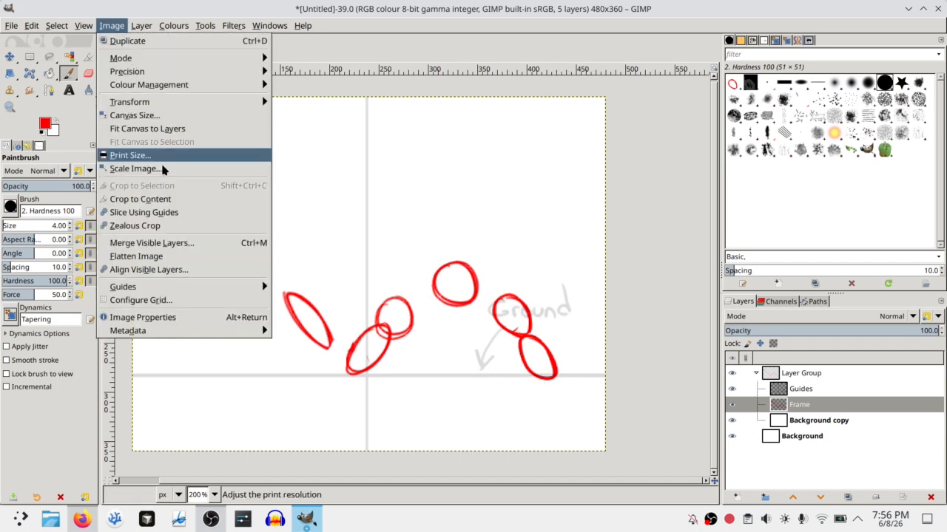
click(162, 115)
drag(412, 215, 383, 215)
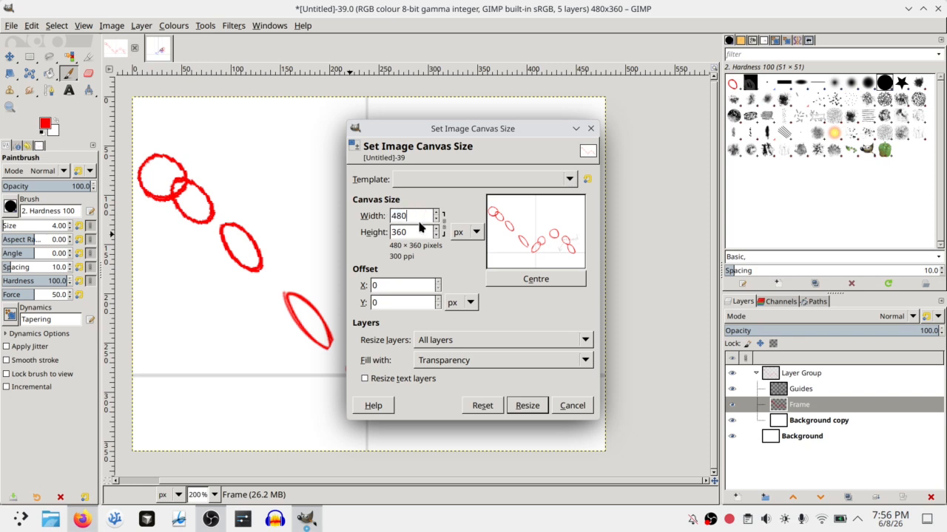
text(480*2)
click(413, 232)
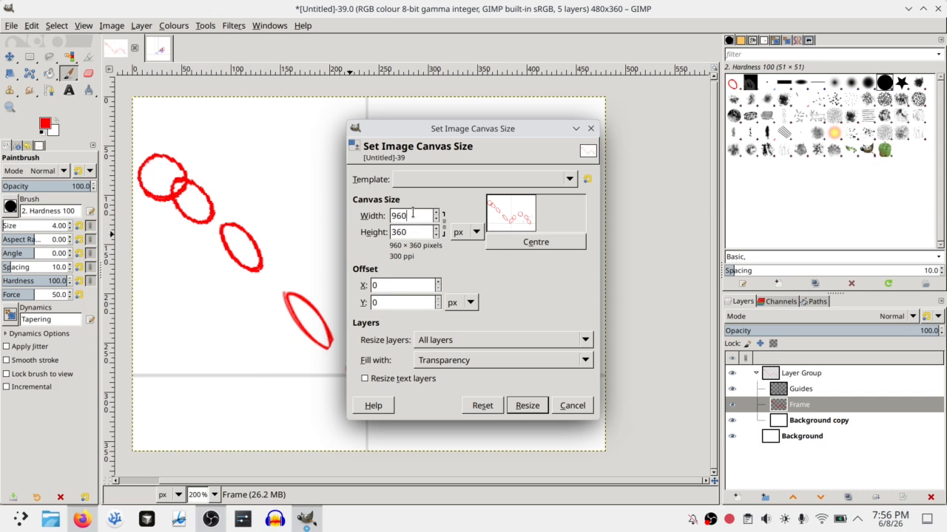
click(543, 406)
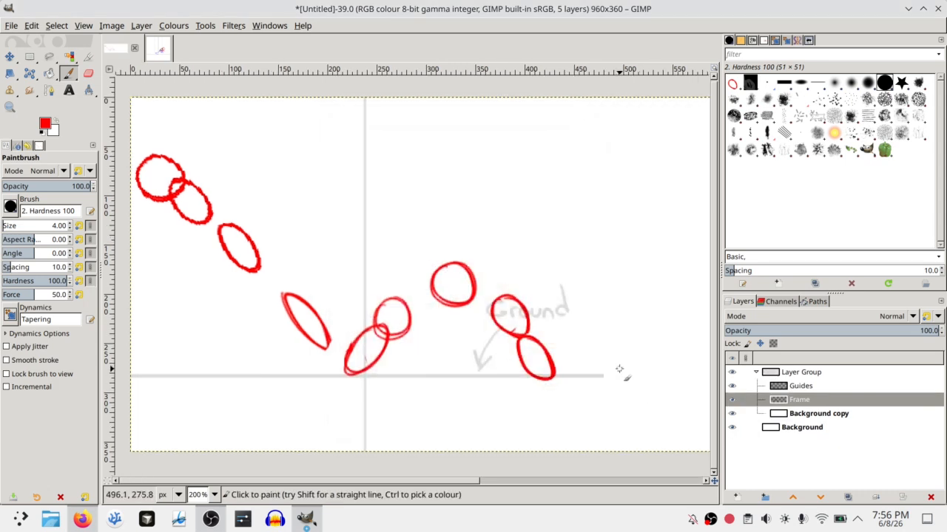
Extend the ground line on the Guides layer with a straight black stroke to the widened canvas's far edge
mouse_move(619, 369)
mouse_down()
mouse_move(416, 338)
mouse_move(244, 336)
mouse_move(170, 365)
mouse_move(535, 357)
mouse_move(642, 368)
mouse_up()
key(minus)
click(818, 413)
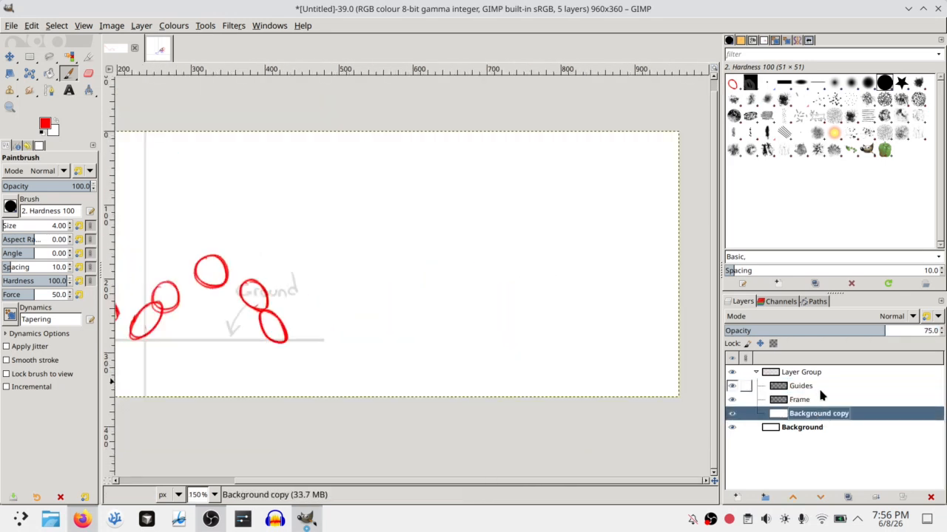
click(813, 387)
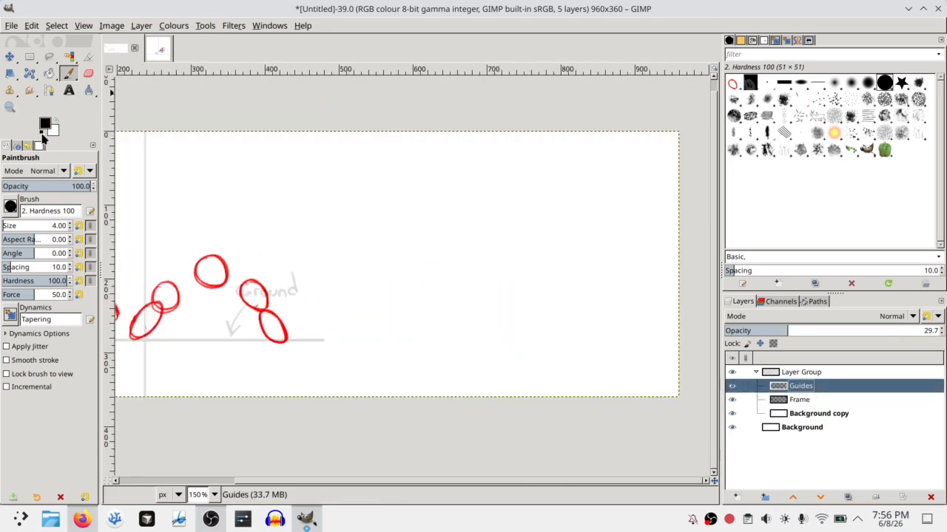
click(219, 340)
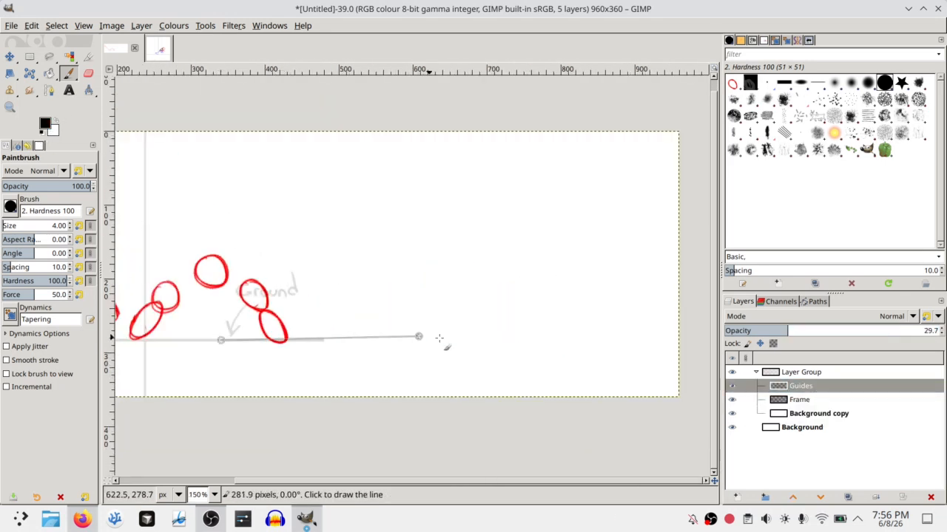
shift+click(691, 340)
scroll(333, 374, left, 3)
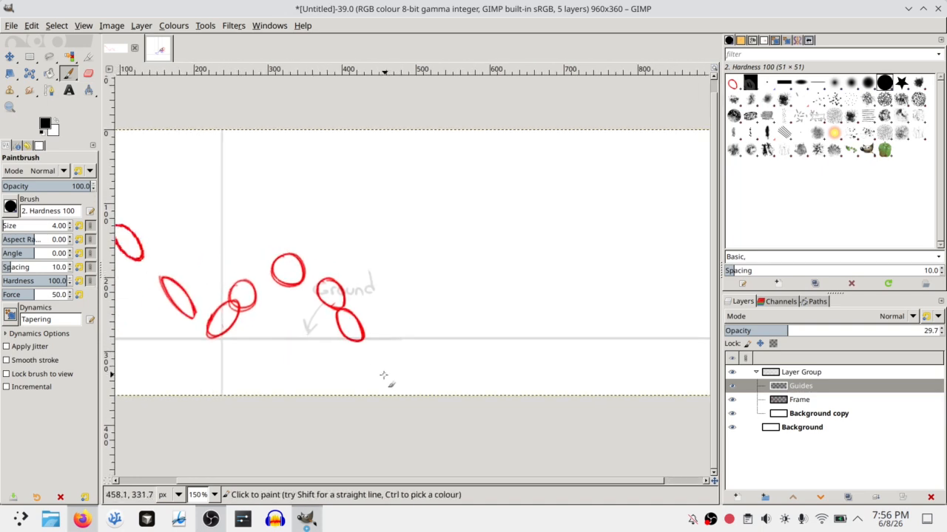
Make the Frame layer active and set the foreground colour back to red
key(Page_Down)
click(47, 123)
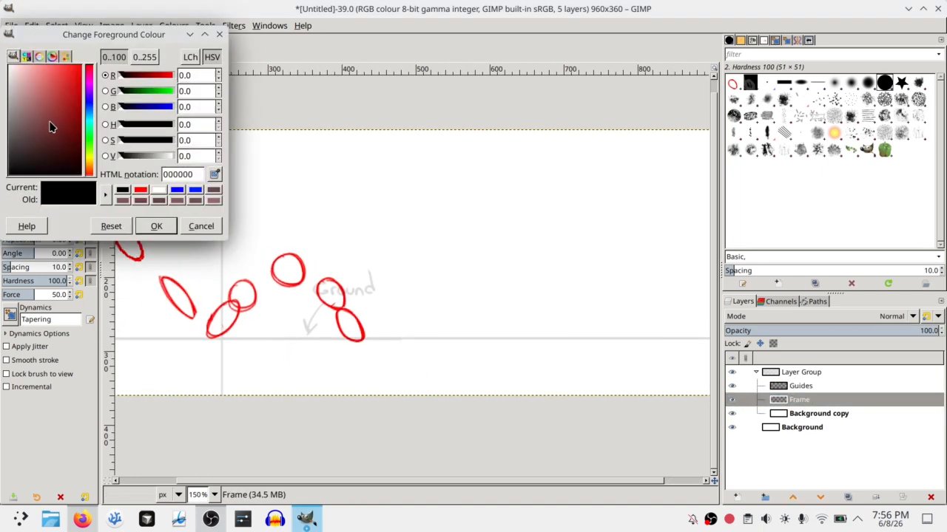
mouse_move(51, 125)
mouse_down()
mouse_move(165, 220)
mouse_move(93, 71)
mouse_move(73, 82)
mouse_up()
click(156, 226)
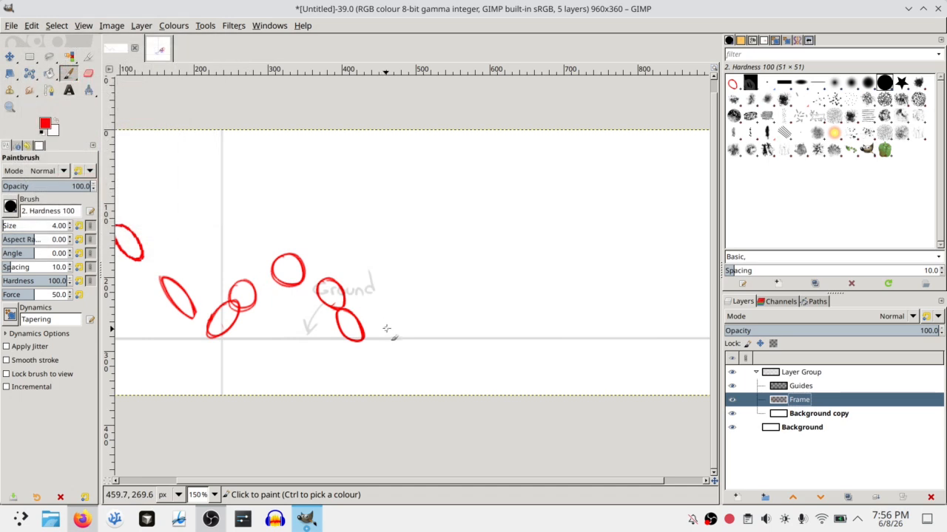
Paint a series of overlapping red balls beyond the first bounce, forming progressively lower bounces along the ground line
mouse_move(364, 325)
mouse_down()
mouse_move(384, 321)
mouse_move(375, 337)
mouse_move(368, 328)
mouse_move(392, 321)
mouse_move(381, 316)
mouse_move(363, 333)
mouse_up()
key(ctrl+z)
key(ctrl+z)
key(ctrl+z)
key(ctrl+z)
mouse_move(397, 302)
mouse_down()
mouse_move(403, 296)
mouse_move(439, 332)
mouse_move(488, 338)
mouse_up()
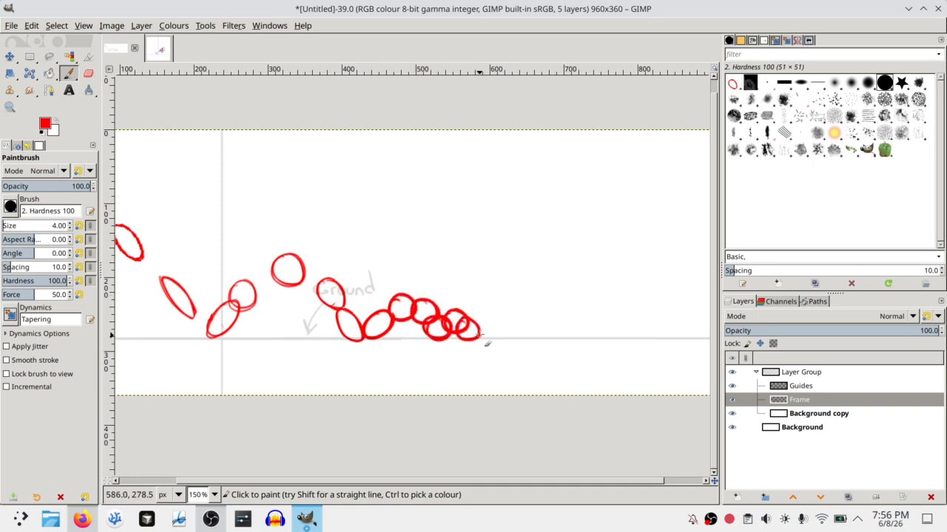
scroll(376, 316, left, 3)
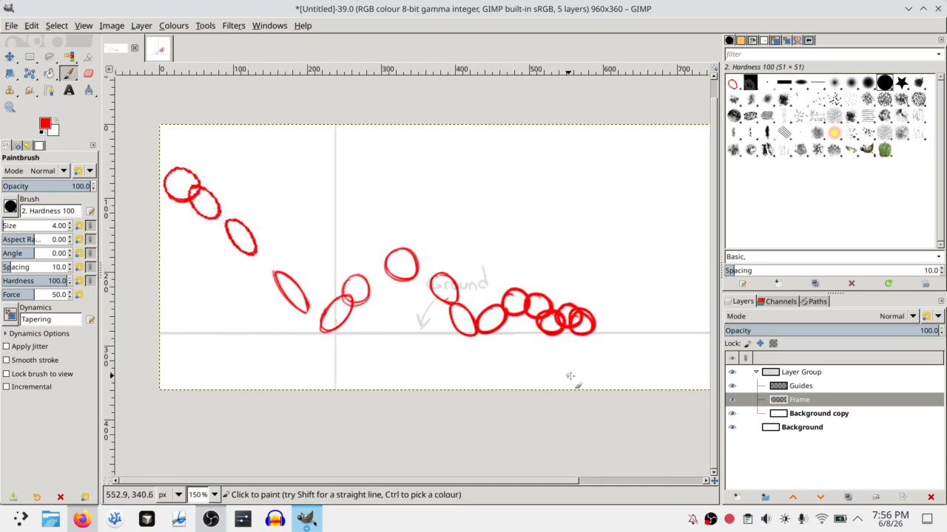
Lower the Frame layer's opacity to 37.2 and add a transparent 960 × 360 px layer named Frame above the Guides layer
click(805, 329)
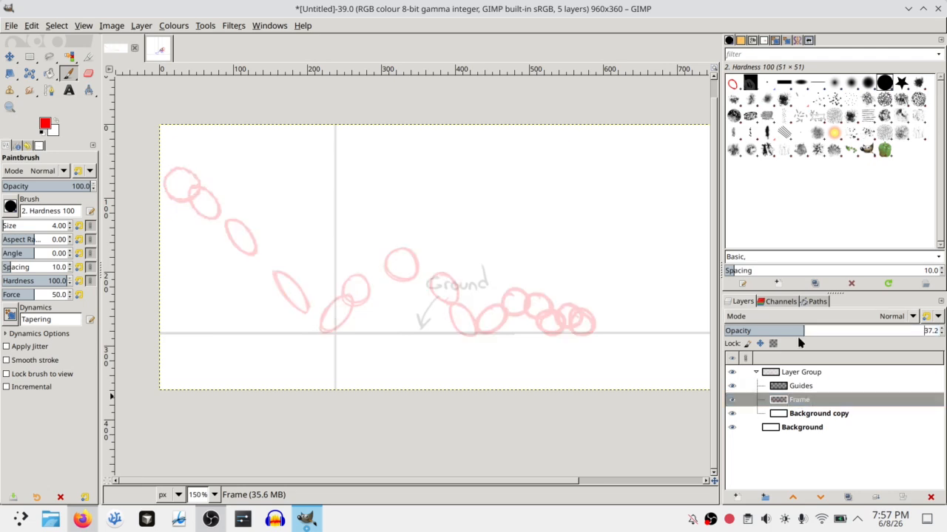
click(805, 386)
click(741, 497)
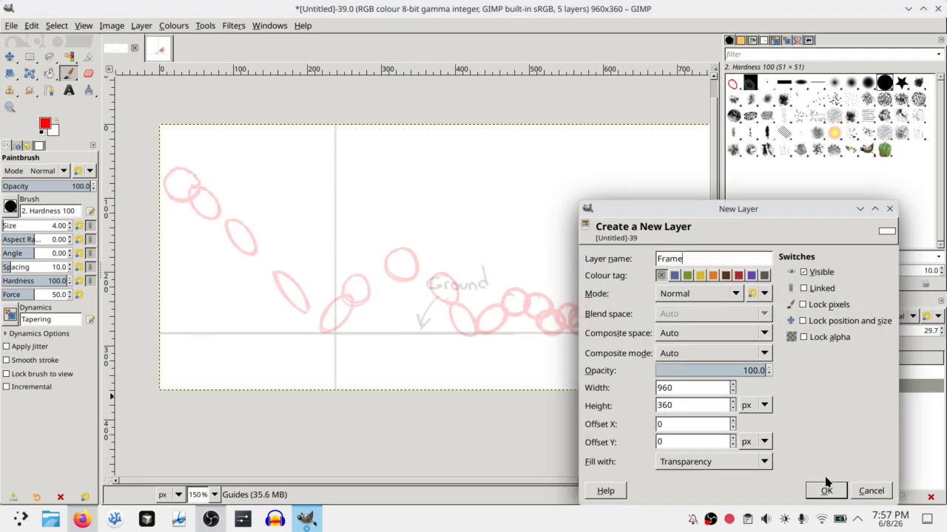
click(826, 490)
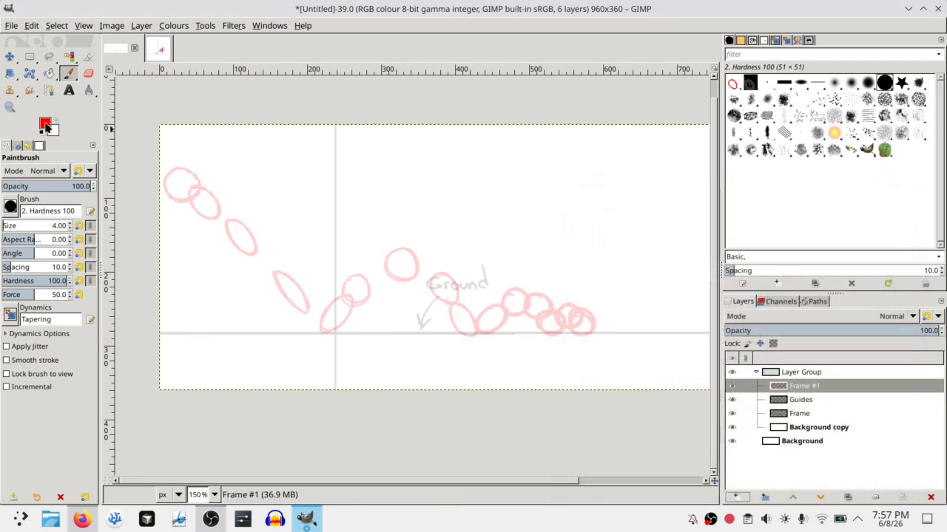
Set the foreground colour to black (000000) and trace the first ball of the path on the new layer with a size 3 brush
click(46, 127)
drag(47, 131, 82, 174)
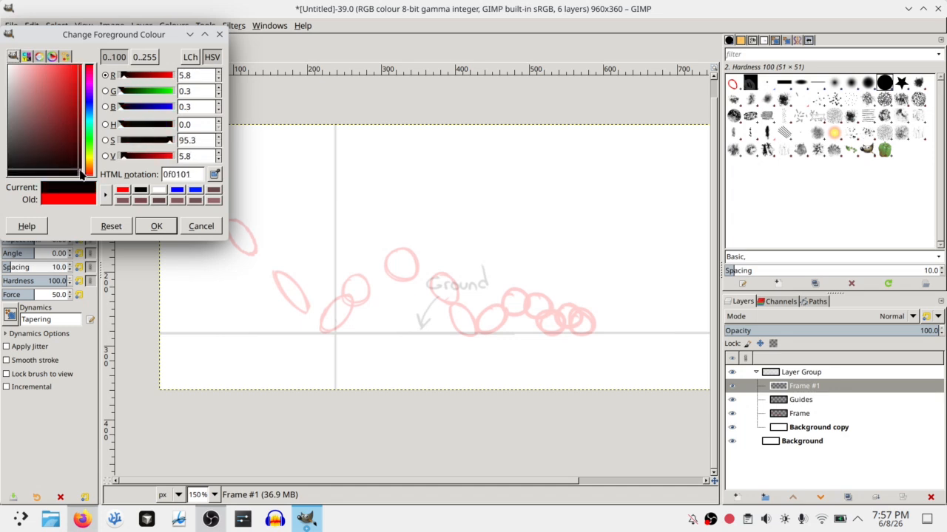
click(116, 78)
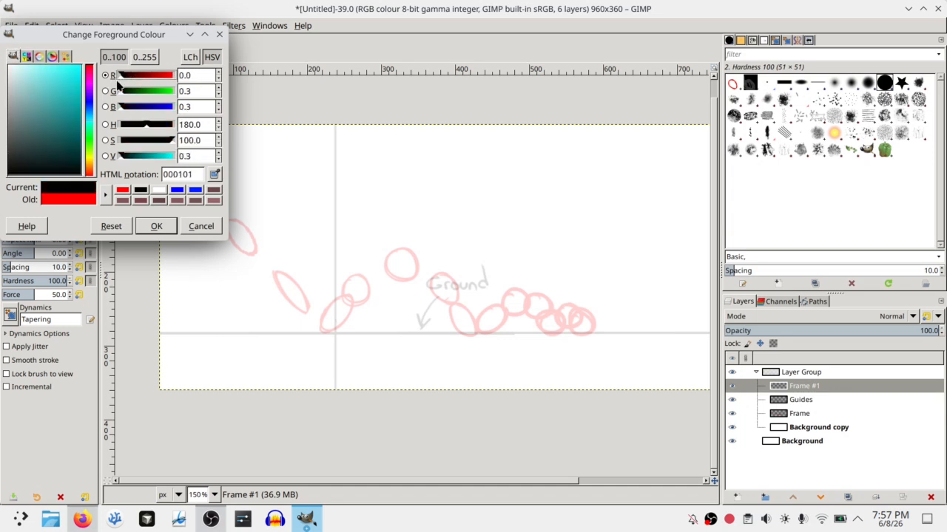
click(119, 91)
click(118, 108)
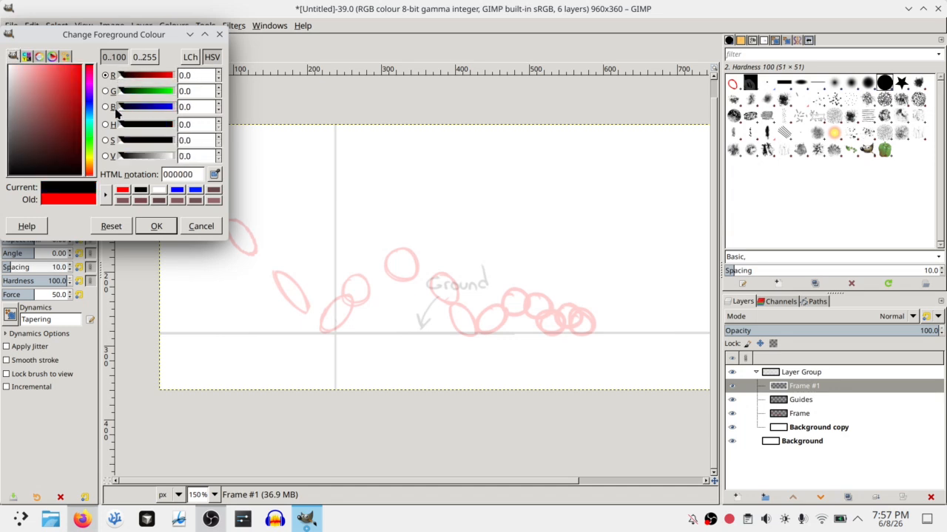
click(156, 227)
mouse_move(180, 169)
mouse_down()
mouse_move(167, 194)
mouse_move(174, 169)
mouse_up()
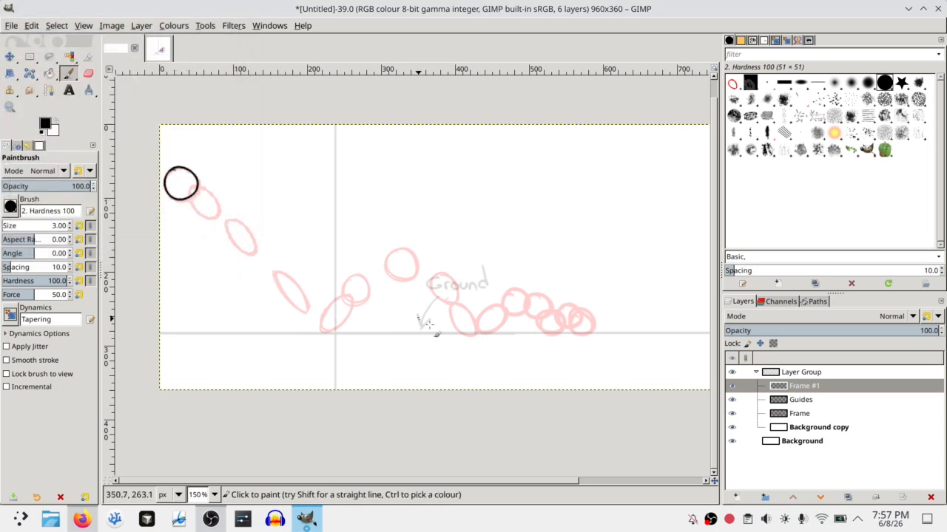
Rename the layer group as Frame1
click(814, 374)
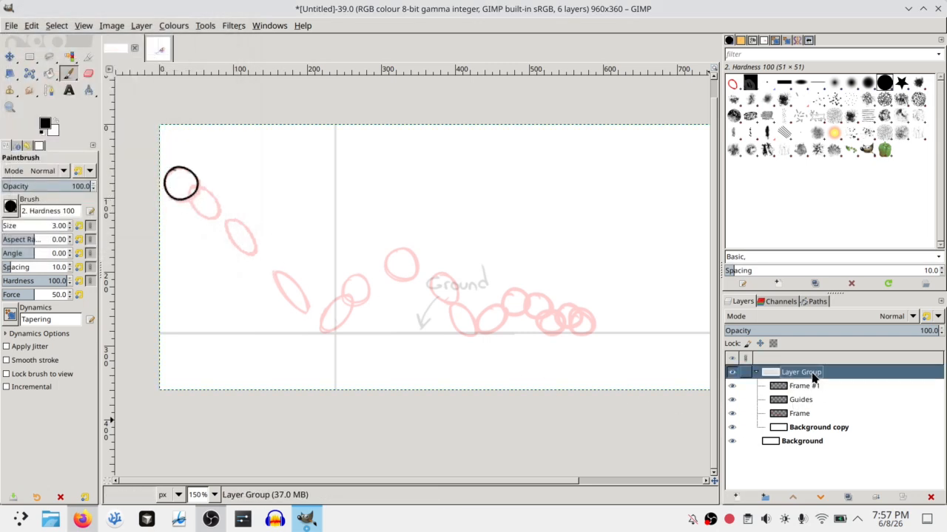
double_click(811, 377)
text(Fra)
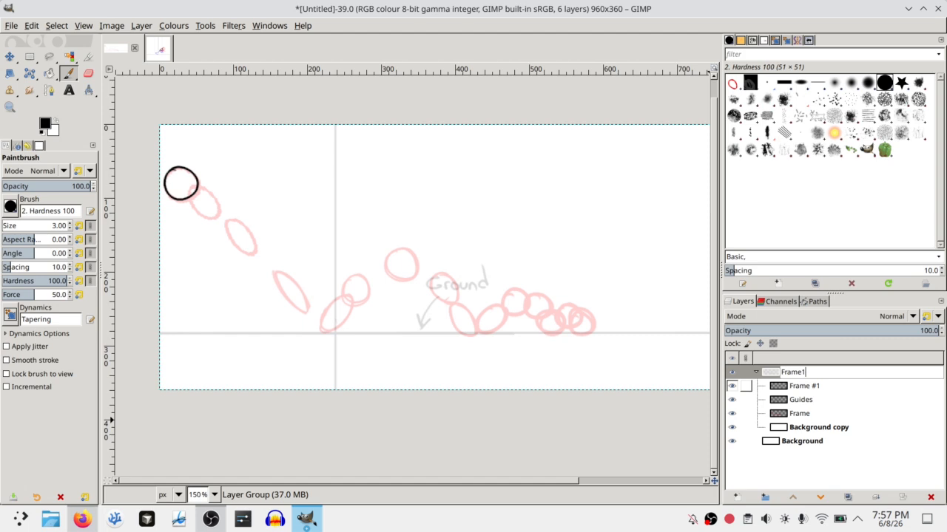
text(me1)
key(Return)
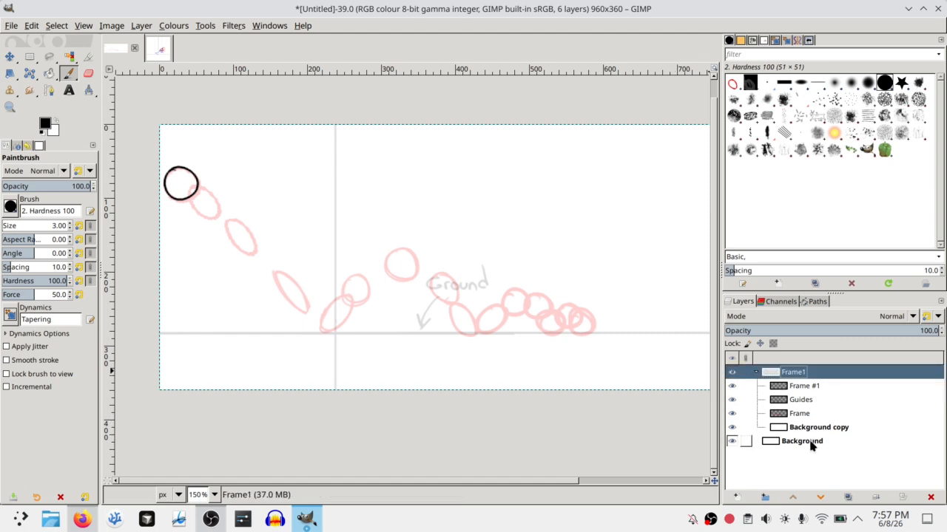
Duplicate the Frame1 group and clear the black ball from the copy's Frame #2 layer
click(804, 391)
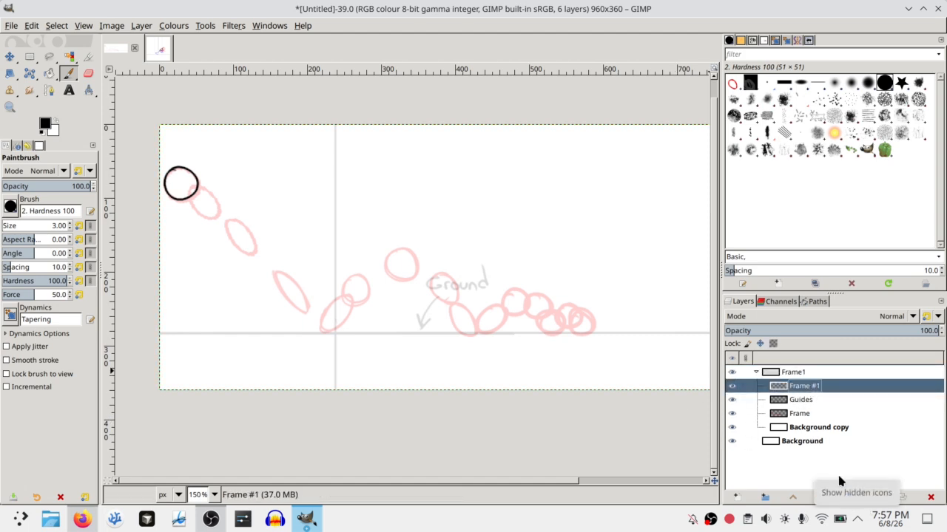
click(831, 373)
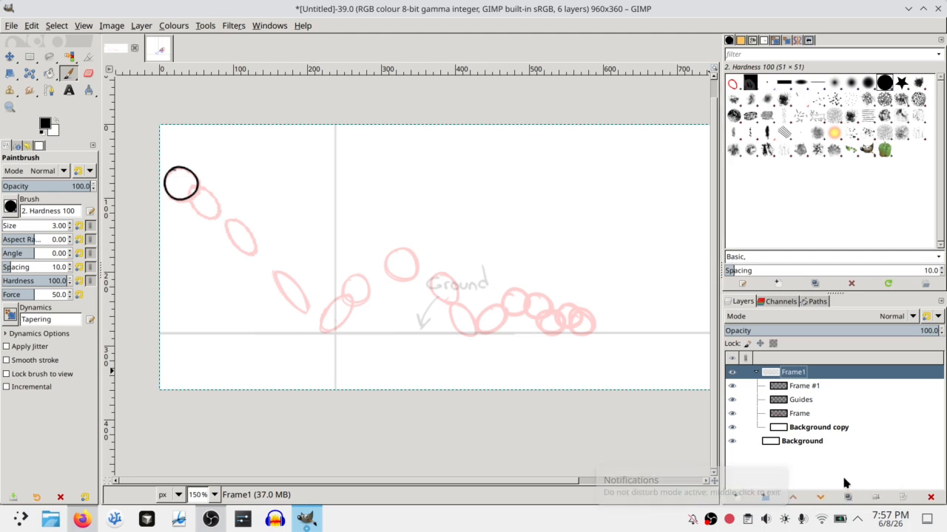
click(847, 497)
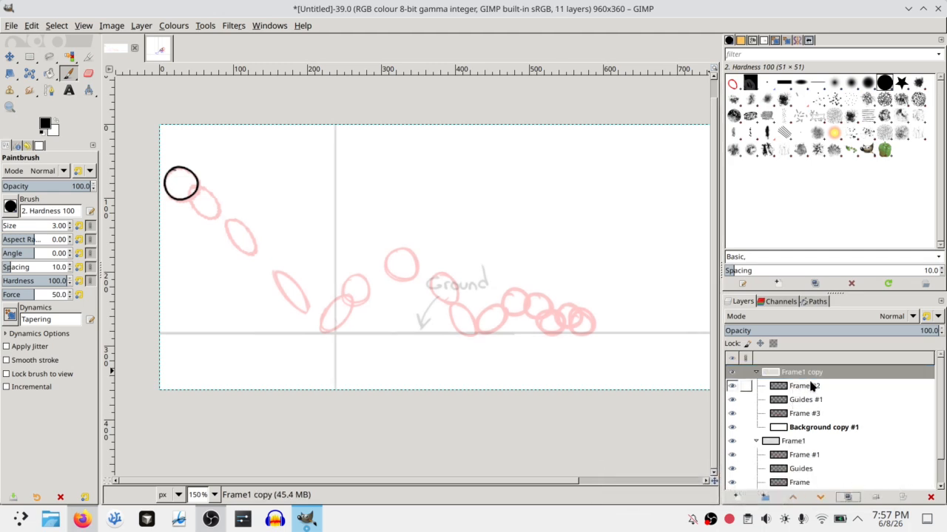
click(811, 386)
key(Delete)
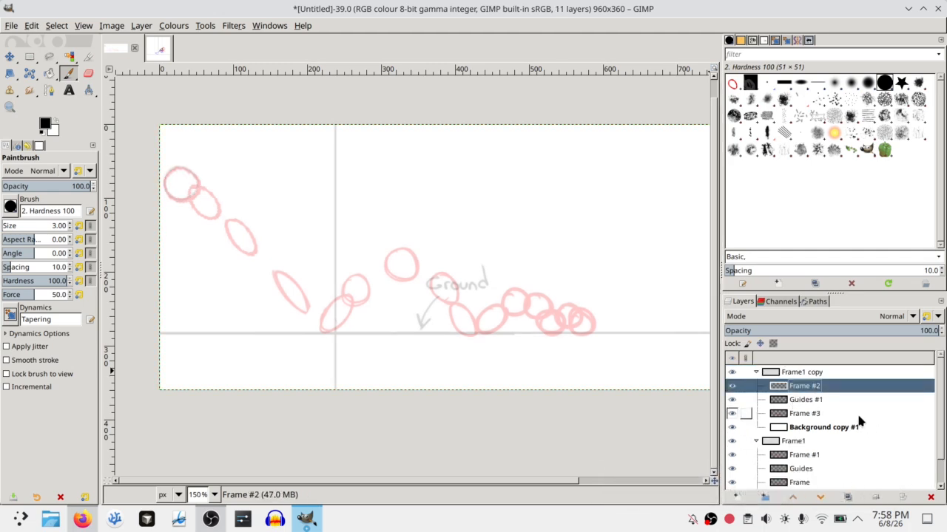
Hide the Guides #1 and Frame #3 layers in the duplicated group, keeping Frame #2 as the active layer
click(827, 399)
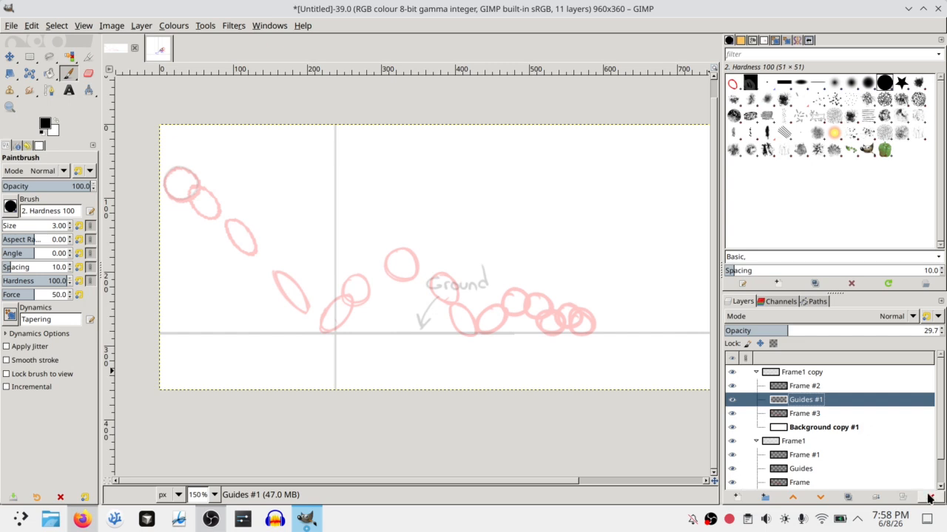
click(731, 400)
click(732, 400)
click(811, 428)
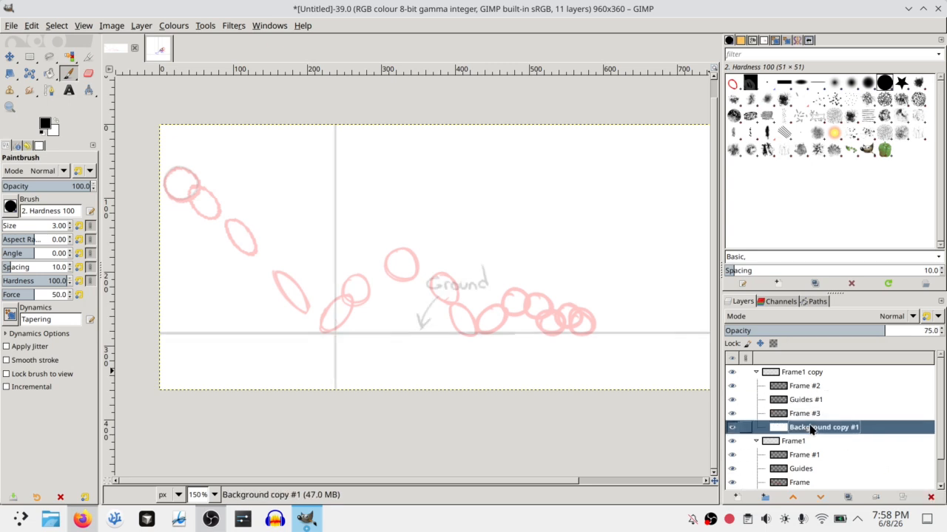
click(809, 387)
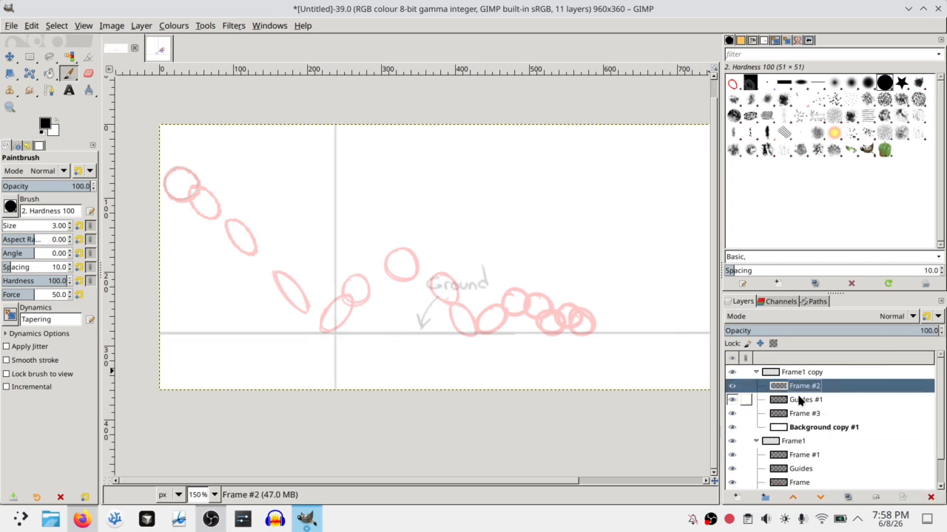
click(731, 399)
click(731, 414)
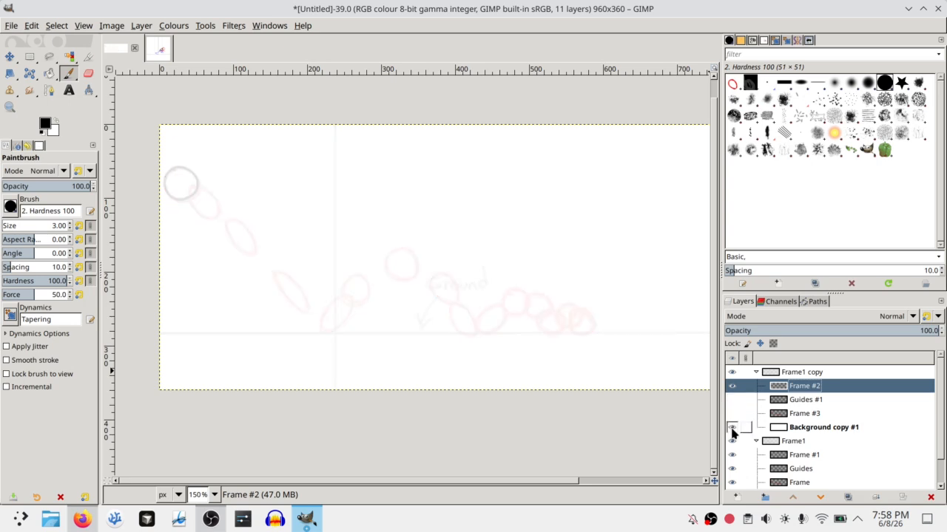
Lower the opacity of the Background copy #1 layer to 26.4
click(806, 428)
click(806, 333)
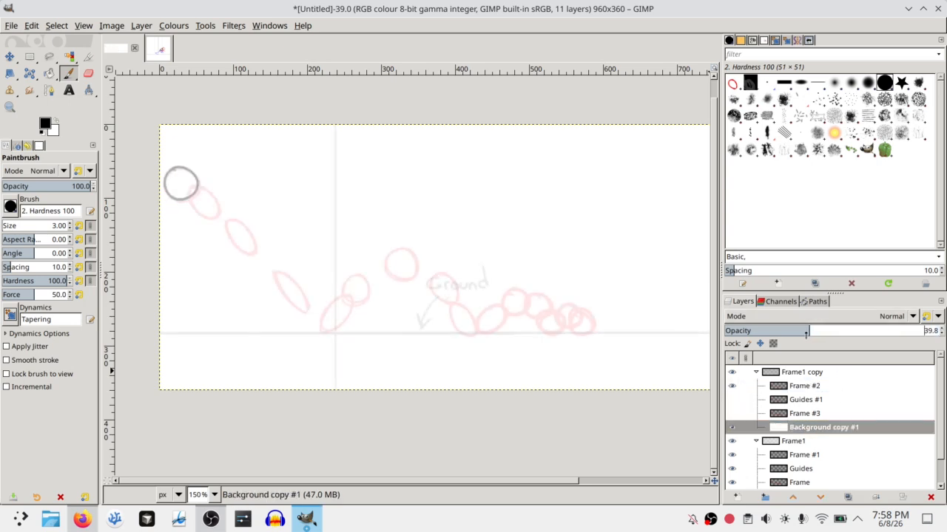
click(779, 332)
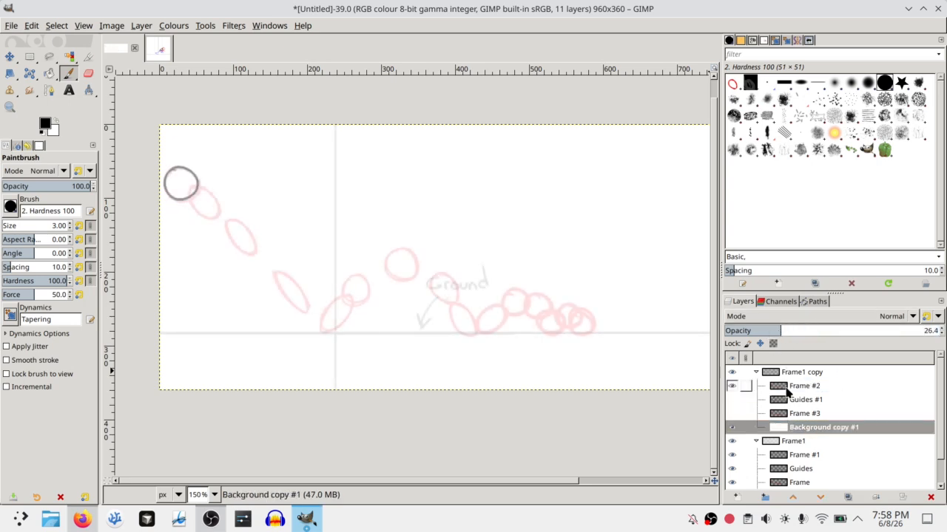
Make Frame #3 and Guides #1 visible, with Guides #1 at 6.9 opacity and Frame #3 at 7.8, and select Frame #2
click(731, 414)
click(731, 399)
click(804, 400)
click(738, 331)
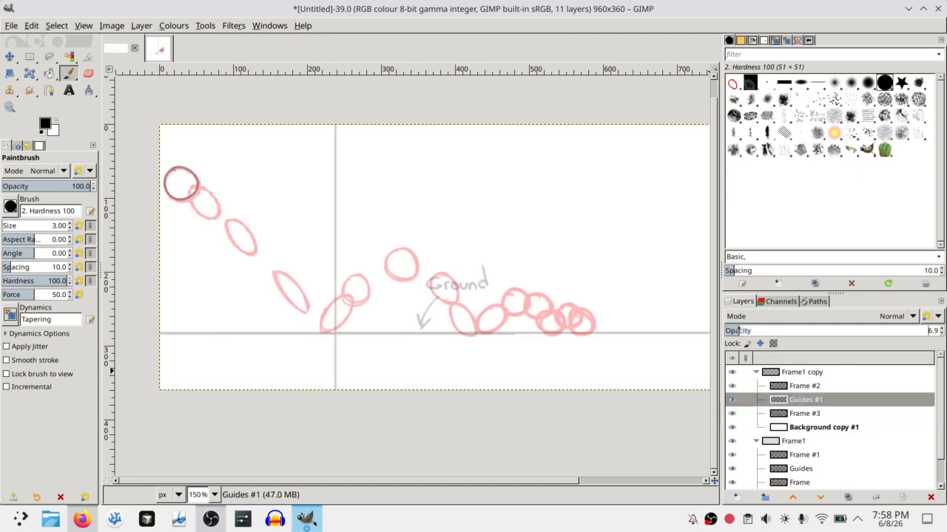
click(786, 412)
click(740, 330)
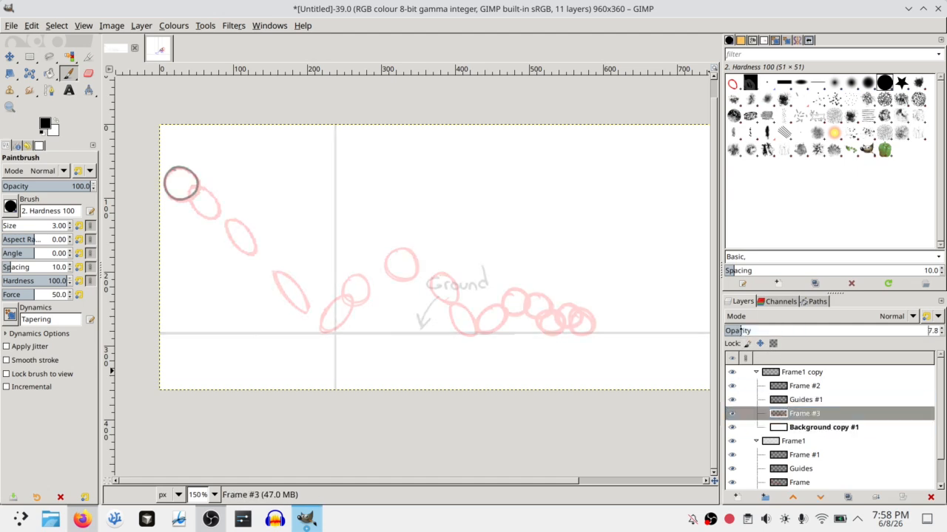
click(814, 390)
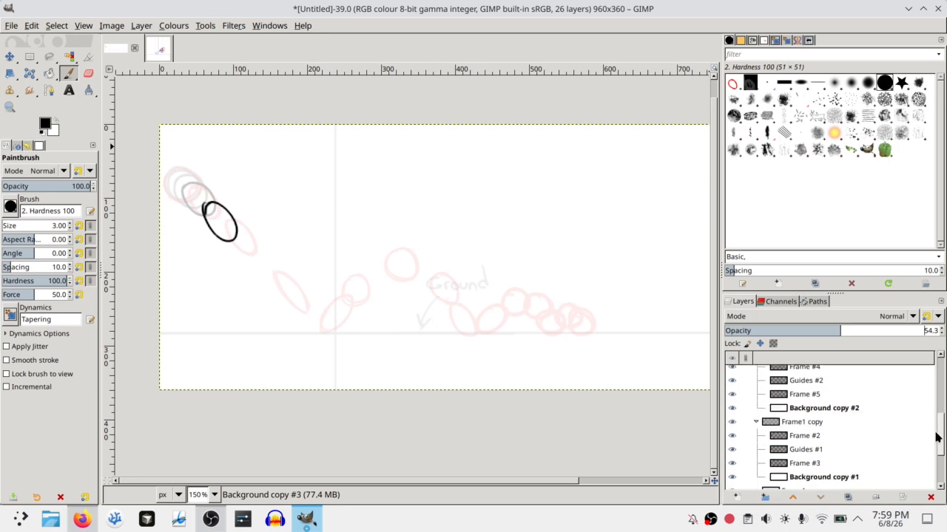
Set the opacity of Background copy #2 to 50.6 and Background copy #1 to 51.3, and play the animation preview
click(826, 405)
click(832, 330)
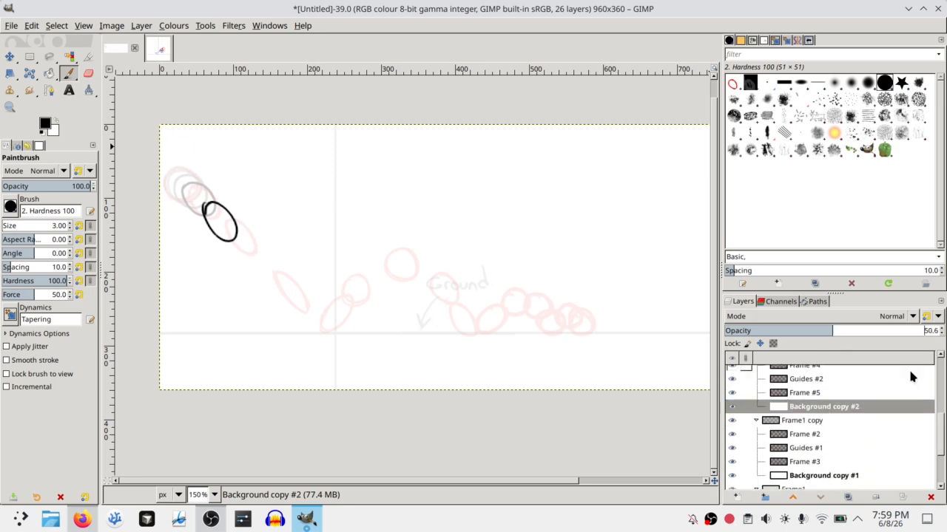
scroll(929, 417, down, 2)
click(813, 419)
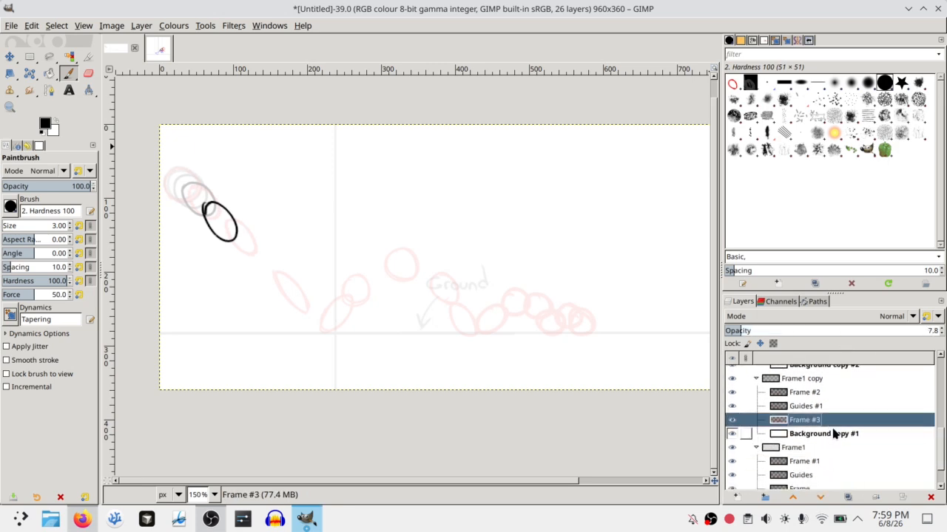
click(833, 435)
click(826, 330)
click(834, 331)
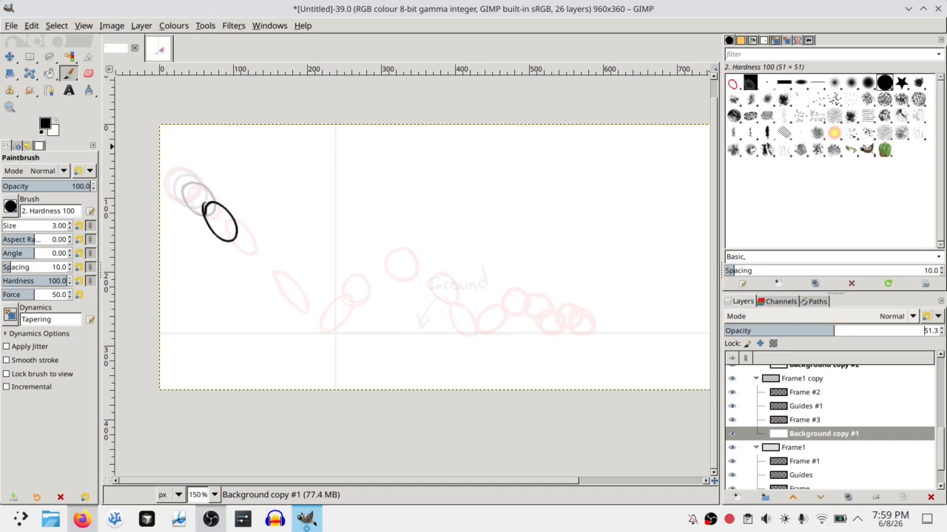
key(ctrl+f)
click(240, 162)
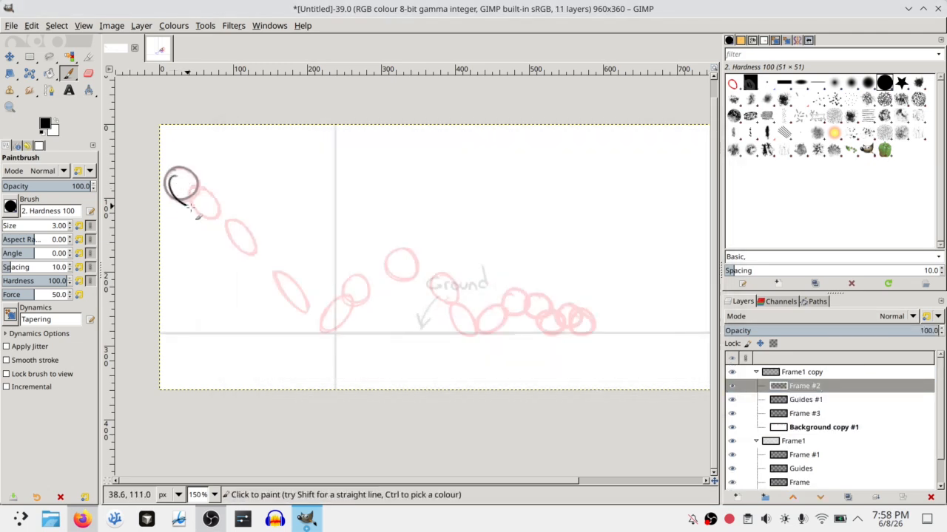
Draw a black ball outline on Frame #2, slightly offset from the first ball along the path, undoing strokes until it fits
mouse_move(182, 188)
mouse_down()
mouse_move(167, 167)
mouse_move(185, 202)
mouse_move(167, 185)
mouse_move(201, 190)
mouse_up()
key(ctrl+z)
key(ctrl+z)
key(ctrl+z)
key(ctrl+z)
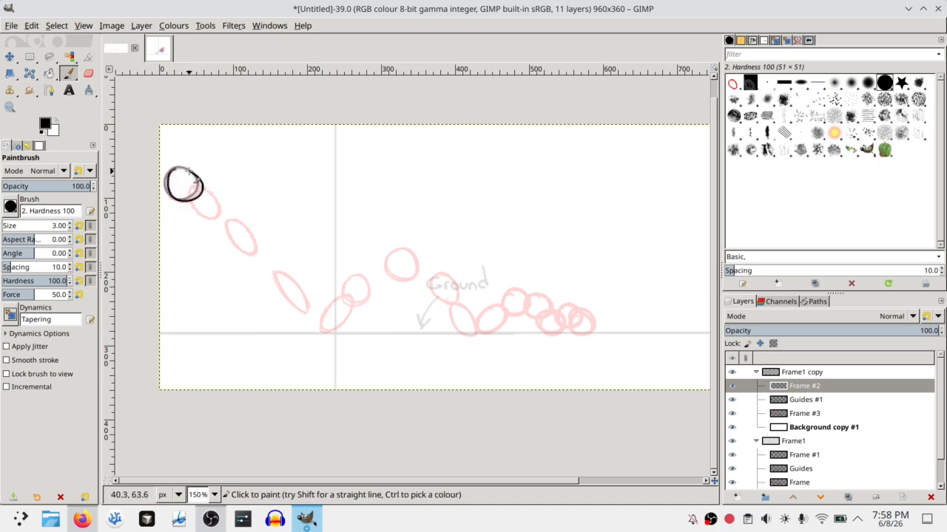
key(ctrl+z)
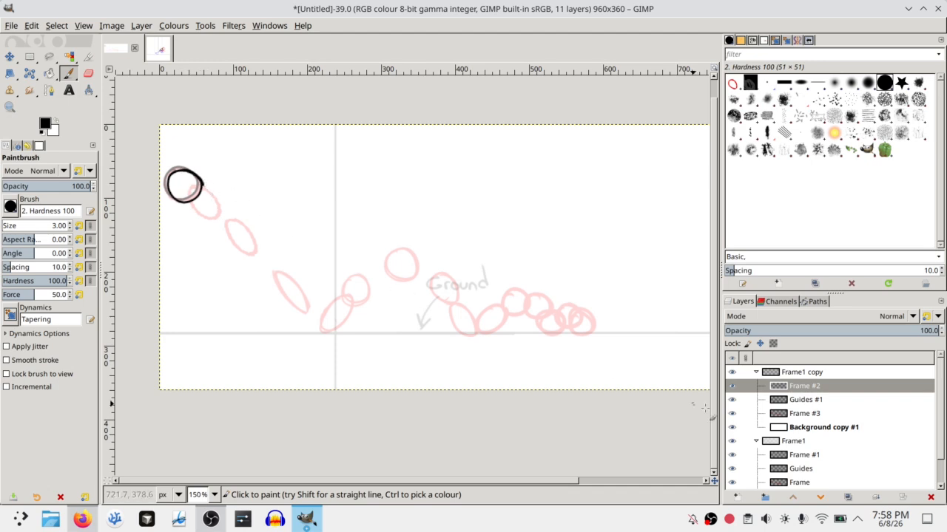
Duplicate the Frame1 copy layer group and redraw the ball slightly farther down the path on the duplicate's top layer
click(792, 372)
click(847, 496)
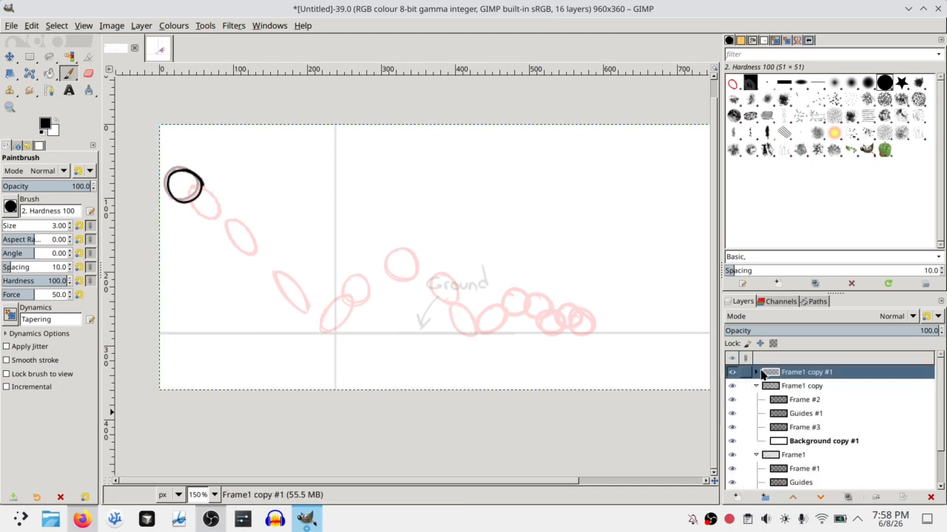
click(756, 372)
click(804, 386)
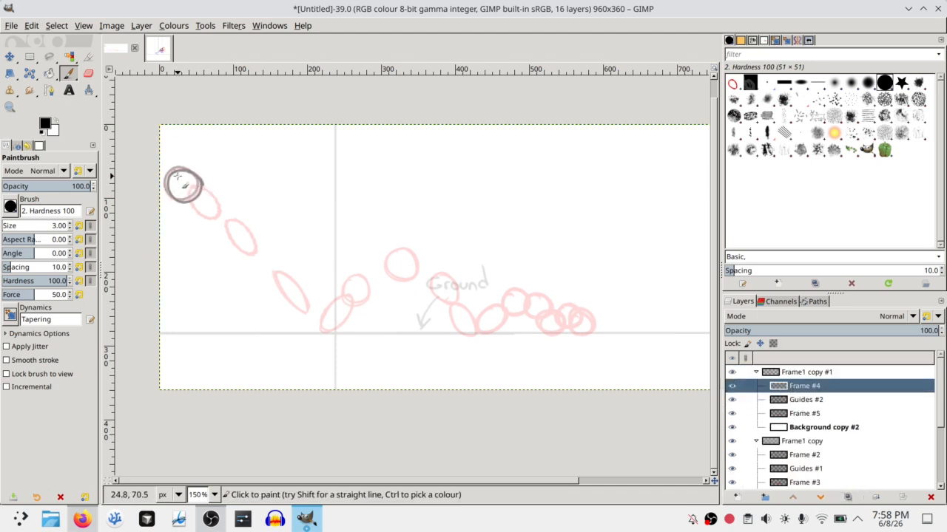
mouse_move(177, 175)
mouse_down()
mouse_move(204, 190)
mouse_move(183, 207)
mouse_up()
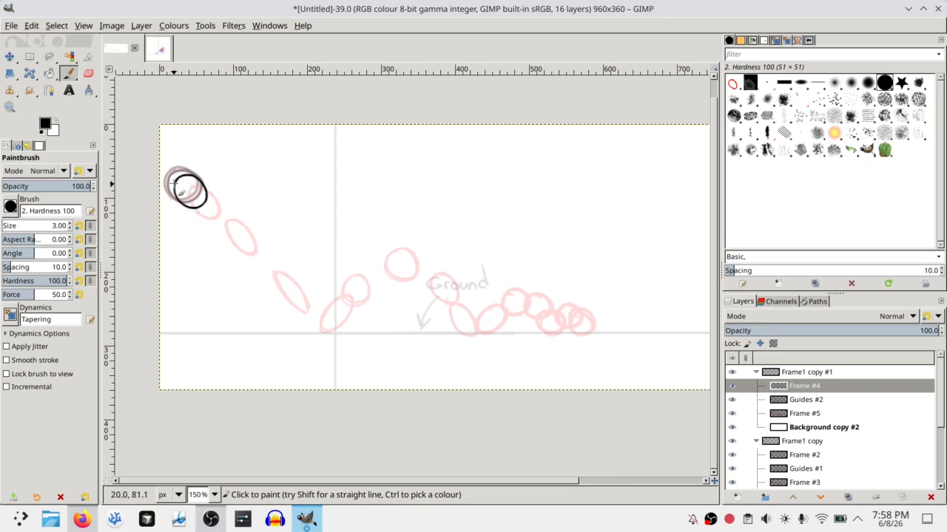
Duplicate the Frame1 copy #1 layer group and redraw the ball as a slightly stretched oval farther down the path
click(807, 372)
click(848, 497)
click(804, 386)
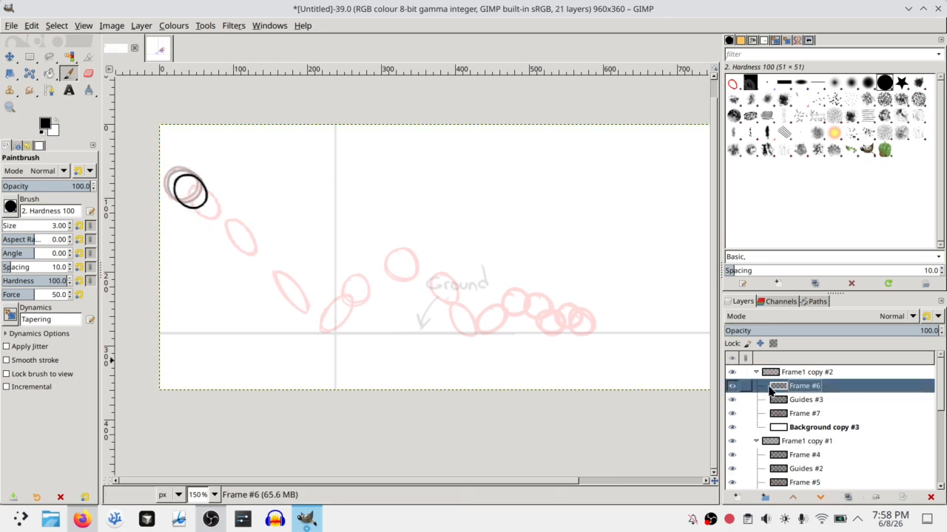
mouse_move(185, 185)
mouse_down()
mouse_move(208, 221)
mouse_move(198, 191)
mouse_move(214, 202)
mouse_up()
key(ctrl+z)
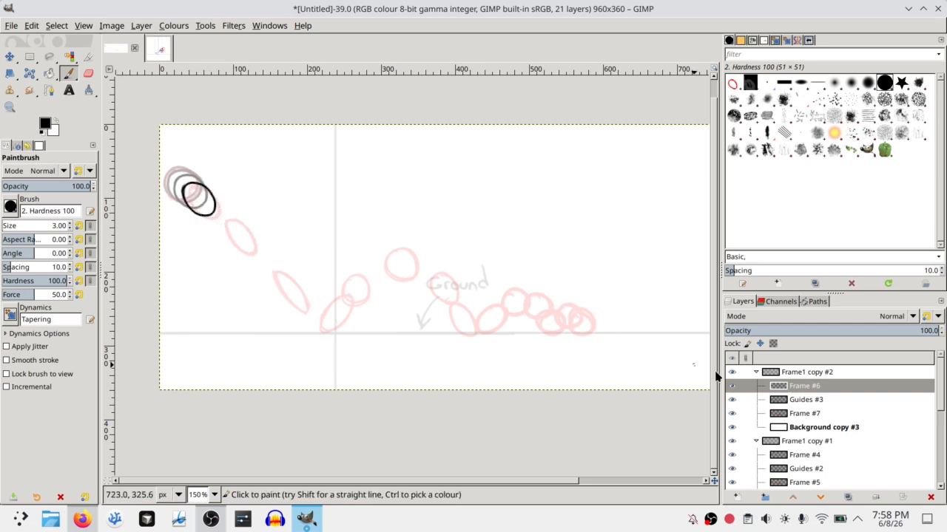
Duplicate the Frame1 copy #2 layer group for the next animation frame
click(784, 372)
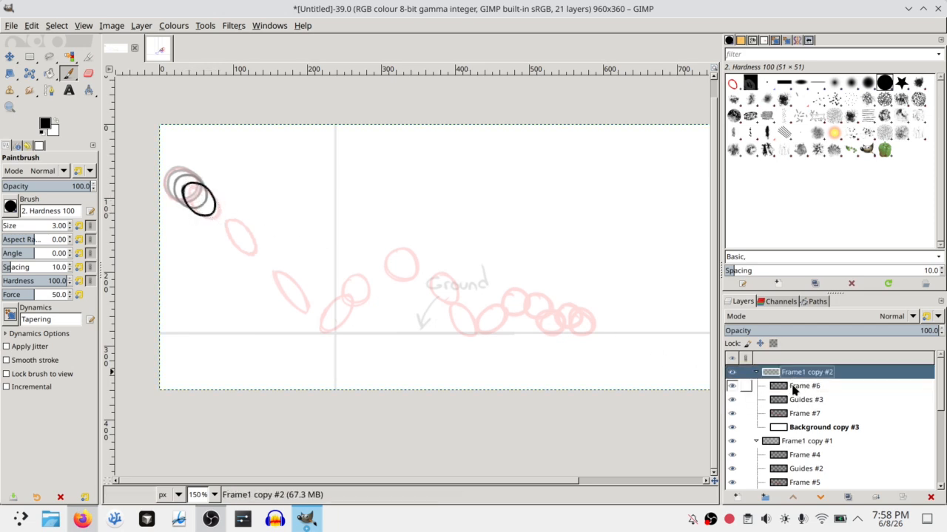
click(878, 501)
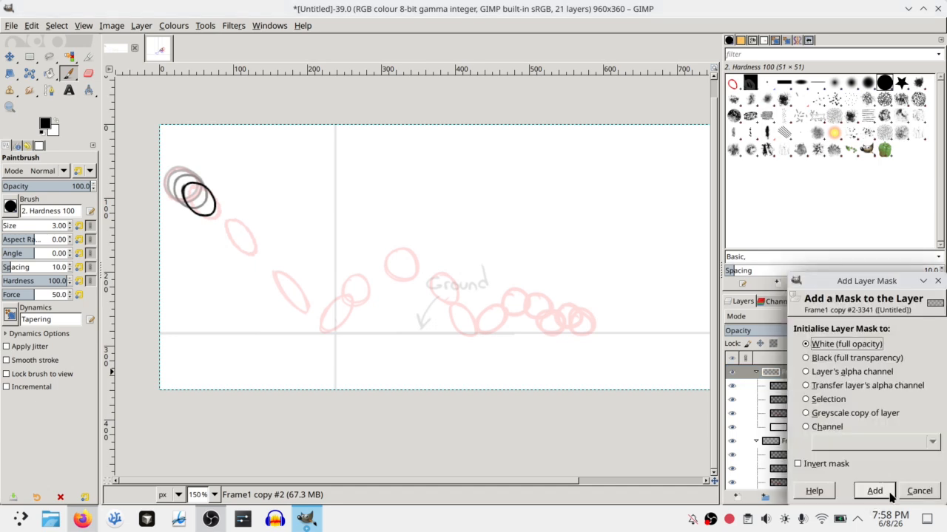
click(874, 491)
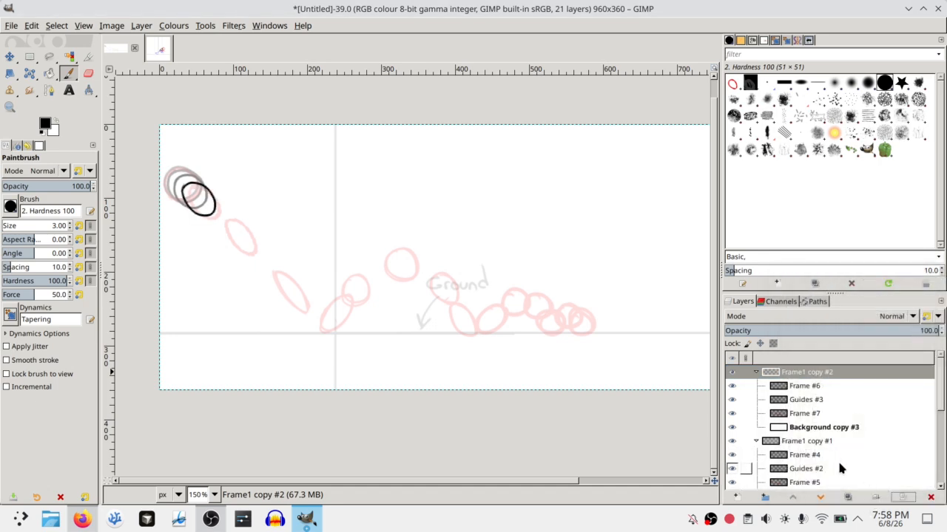
click(847, 496)
Draw the ball on Frame #8 as a stretched oval slightly overlapping the previous outline, undoing strokes until it fits
key(ctrl+z)
mouse_move(208, 206)
mouse_down()
mouse_move(221, 238)
mouse_move(205, 212)
mouse_move(235, 241)
mouse_up()
key(ctrl+z)
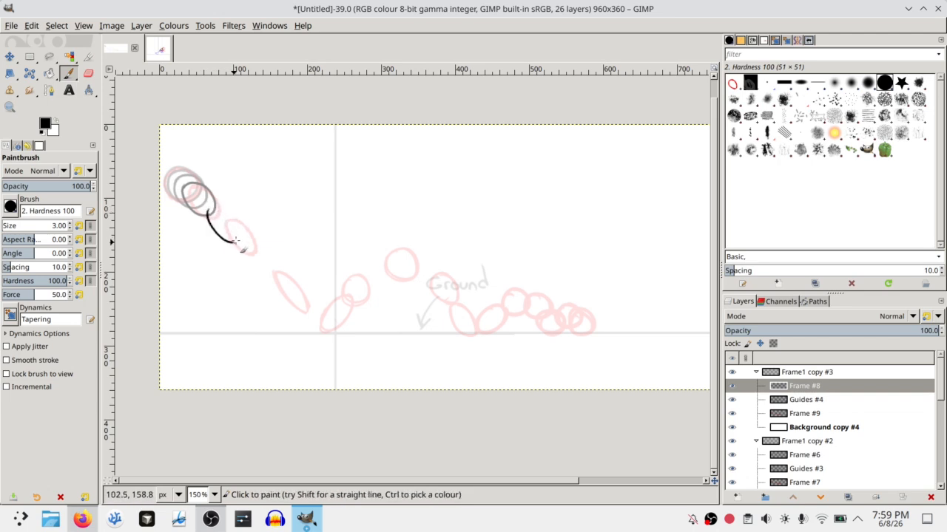
key(ctrl+z)
drag(208, 210, 238, 246)
key(ctrl+z)
key(ctrl+z)
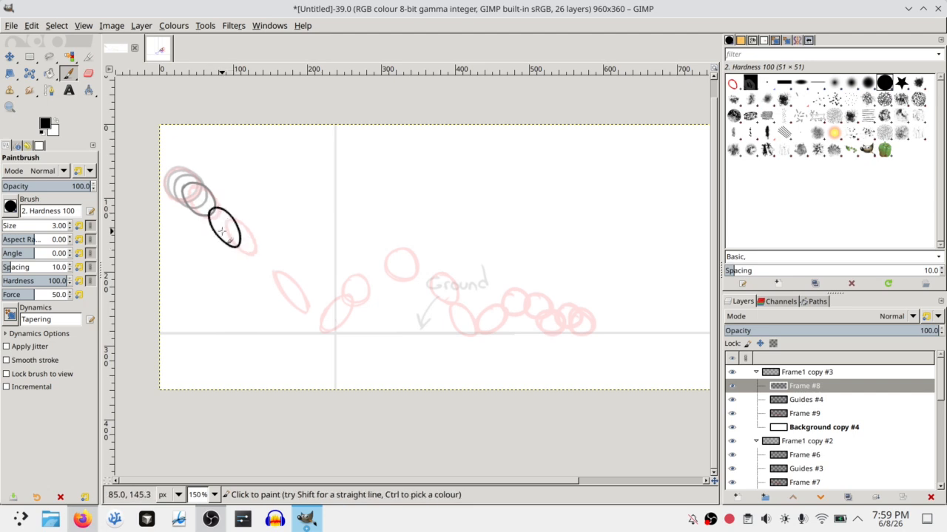
key(ctrl+z)
drag(209, 211, 233, 249)
key(ctrl+z)
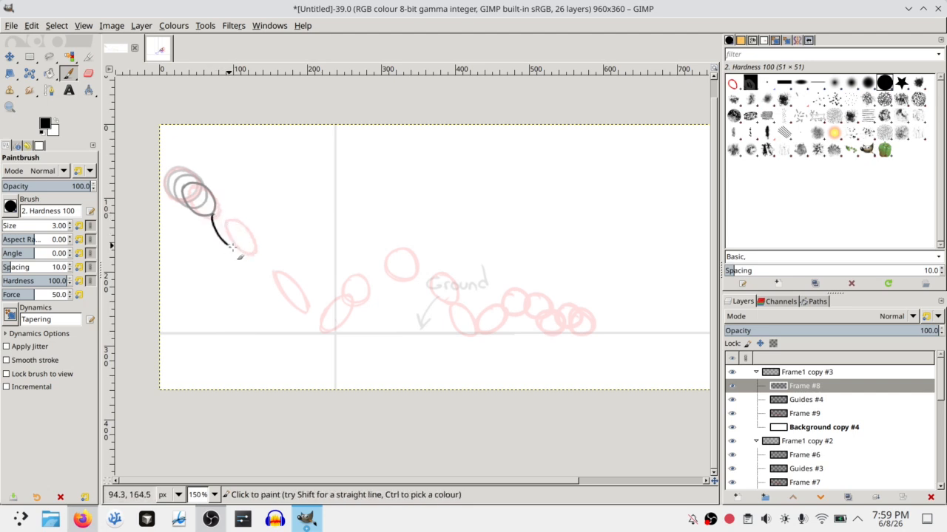
key(ctrl+z)
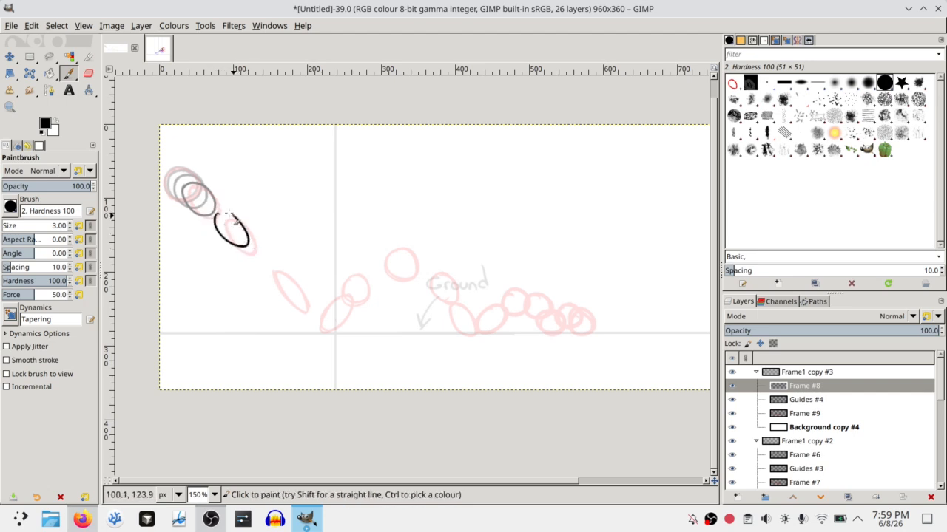
key(ctrl+z)
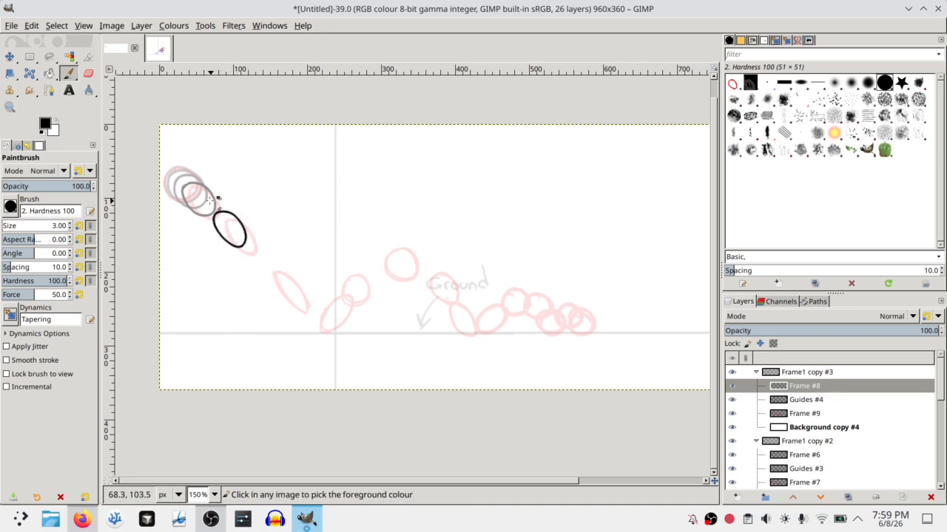
key(ctrl+z)
drag(202, 201, 231, 243)
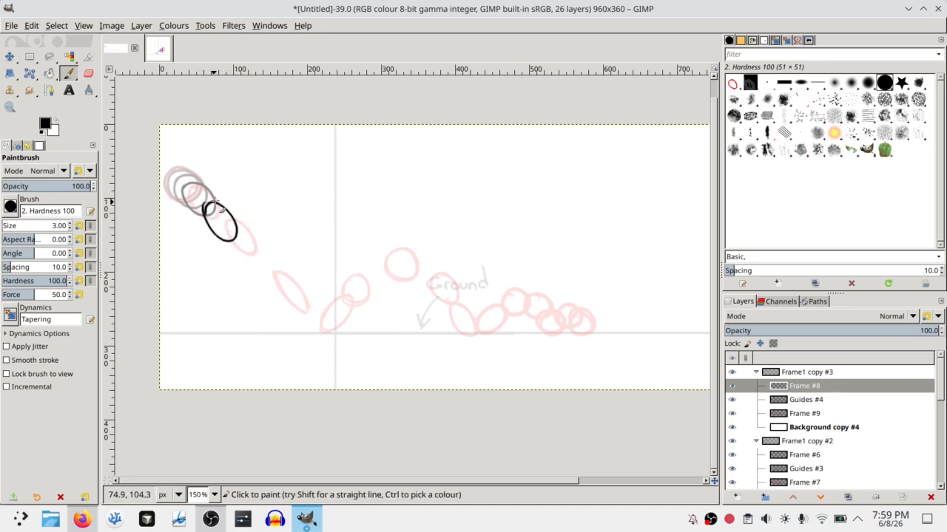
Play the animation preview at 1× speed to check the ball's movement, and close the preview
key(ctrl+f)
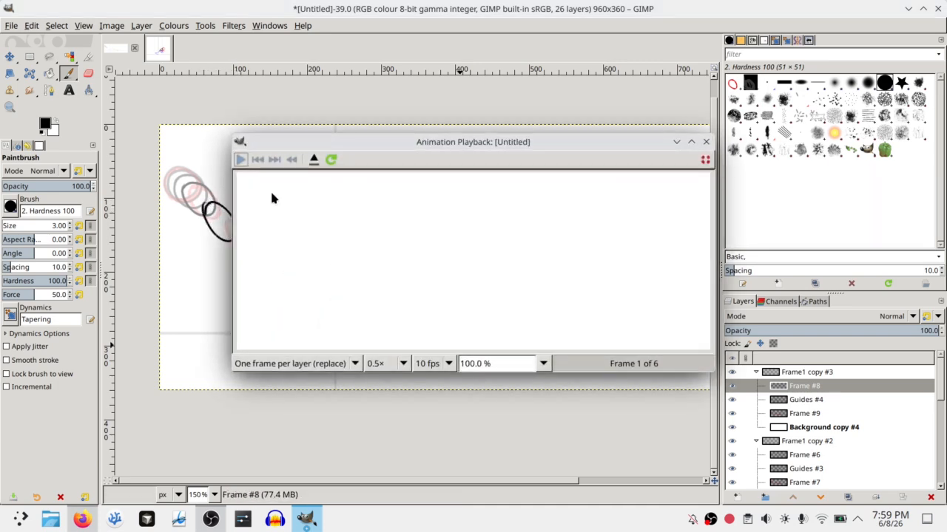
click(240, 159)
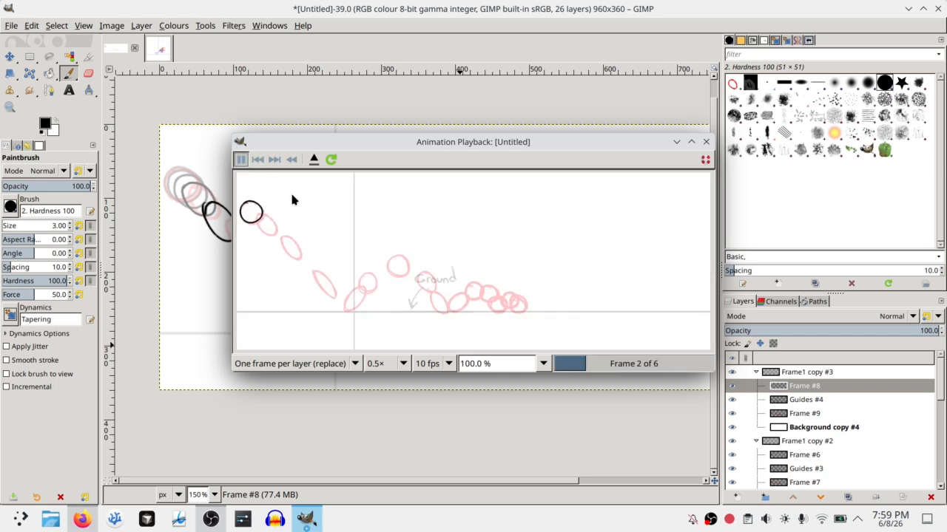
click(402, 363)
click(399, 348)
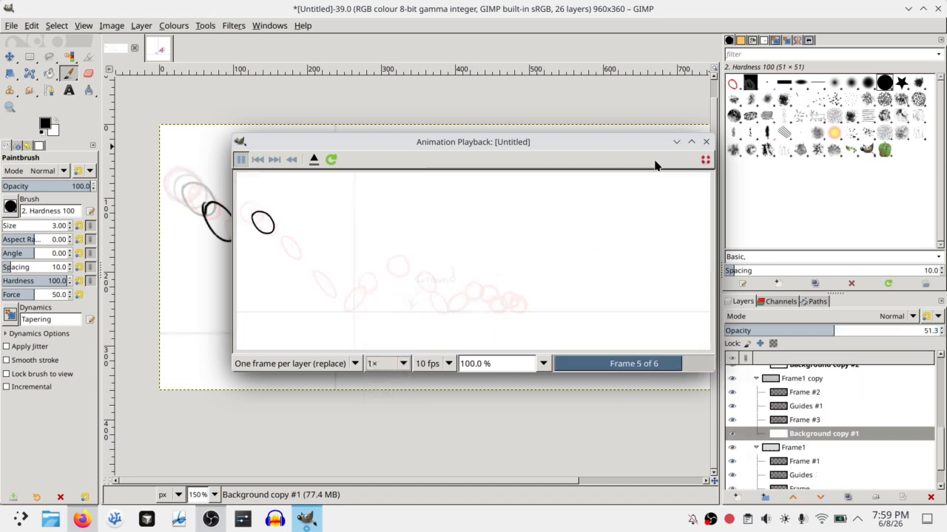
click(706, 141)
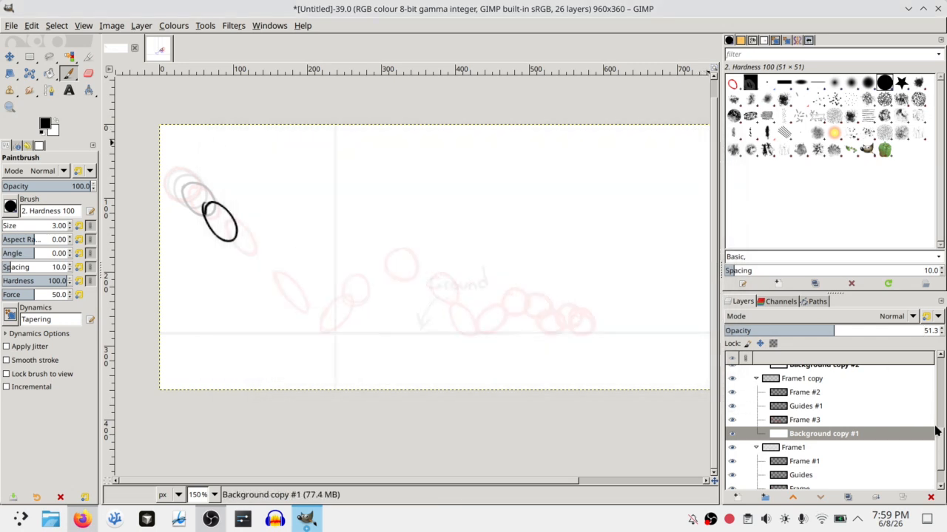
Duplicate the Frame1 copy #3 layer group and clear the ball from the duplicate's top layer
drag(936, 431, 937, 364)
click(806, 372)
click(848, 497)
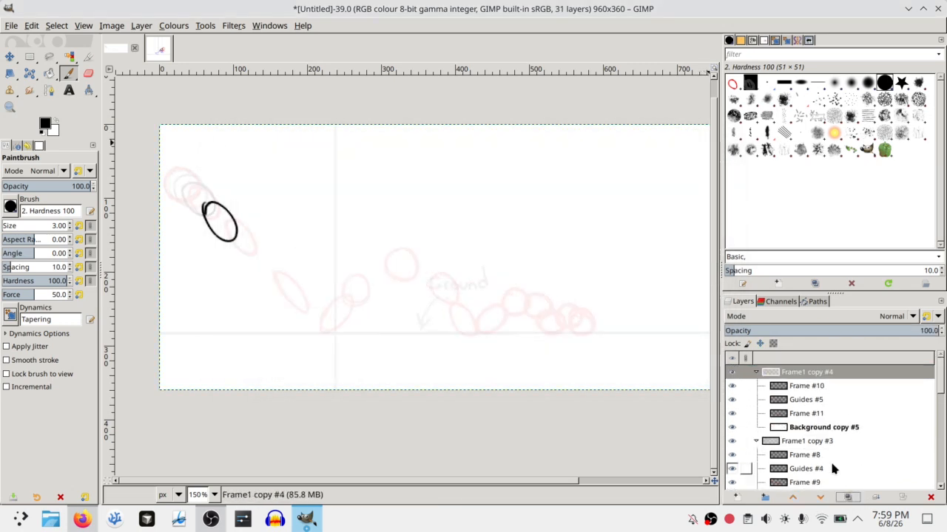
click(806, 386)
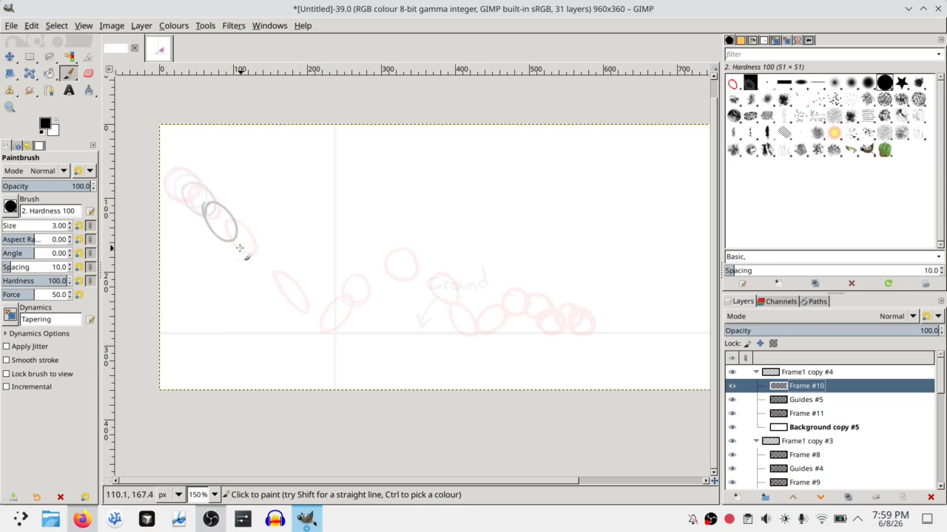
Draw a longer, narrower ball outline on Frame #10 between the third and fourth red guide ovals, undoing strokes until it fits
mouse_move(231, 236)
mouse_down()
mouse_move(241, 264)
mouse_move(255, 243)
mouse_move(233, 249)
mouse_move(244, 270)
mouse_move(236, 233)
mouse_move(257, 281)
mouse_move(231, 245)
mouse_move(243, 276)
mouse_move(240, 242)
mouse_move(264, 292)
mouse_up()
key(ctrl+z)
key(ctrl+z)
key(ctrl+z)
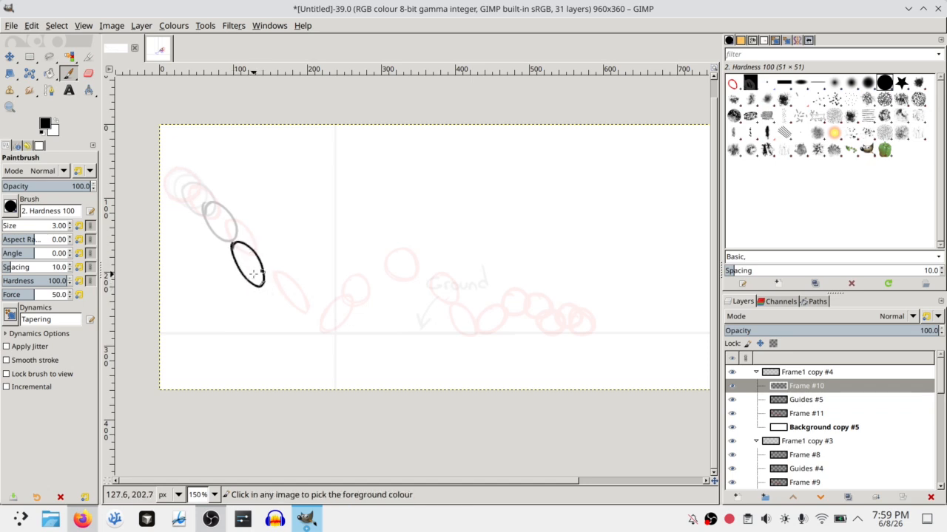
key(ctrl+z)
drag(238, 255, 266, 285)
key(ctrl+z)
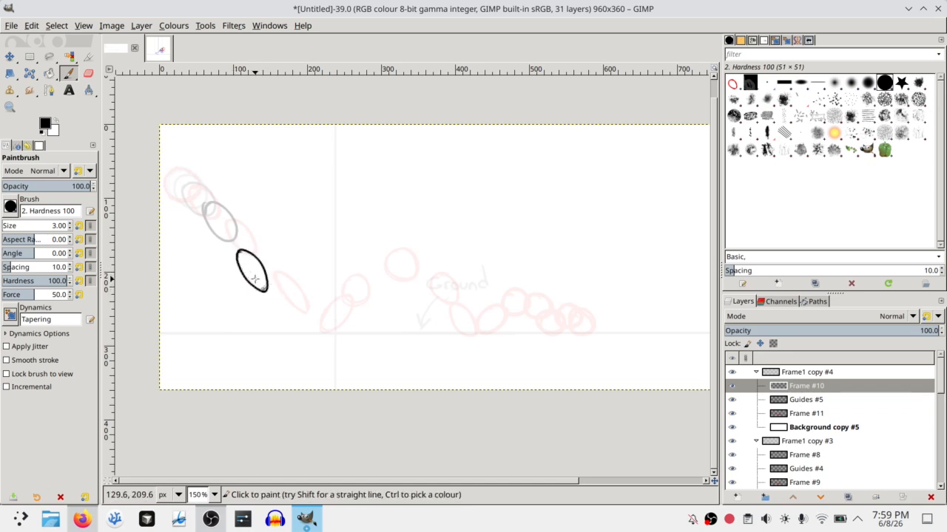
key(ctrl+z)
mouse_move(238, 250)
mouse_down()
mouse_move(274, 302)
mouse_move(240, 256)
mouse_up()
key(ctrl+z)
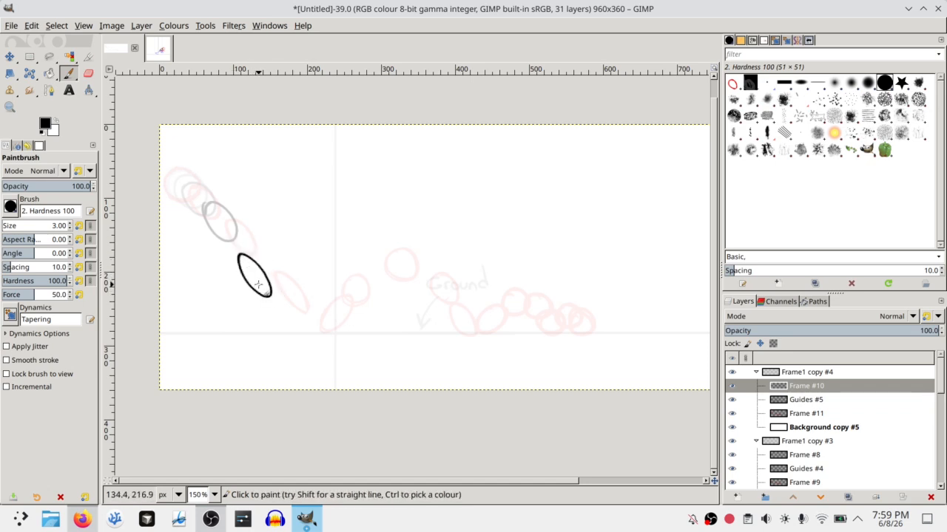
Duplicate the Frame1 copy #4 layer group
click(806, 372)
click(847, 497)
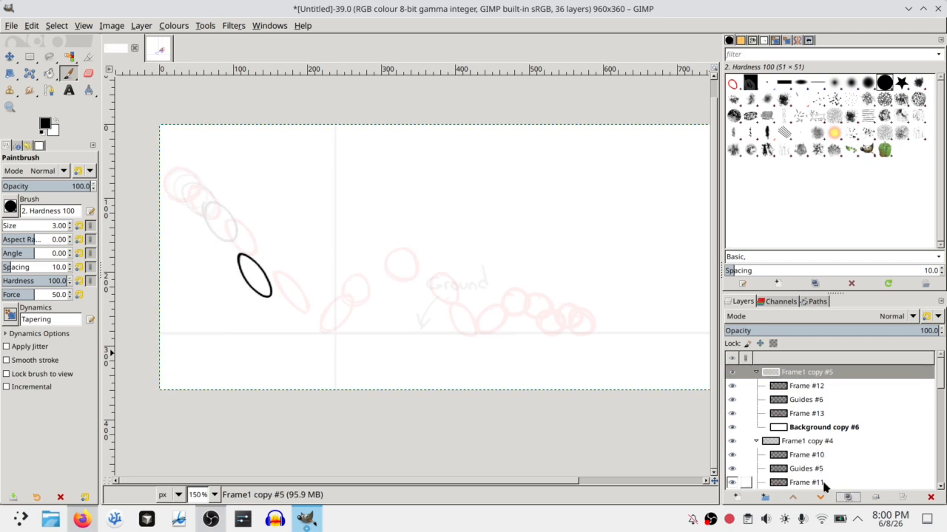
Hide the Frame1 copy #5 group and move the ball on Frame #10 a short distance right towards the next guide oval
click(756, 372)
click(732, 372)
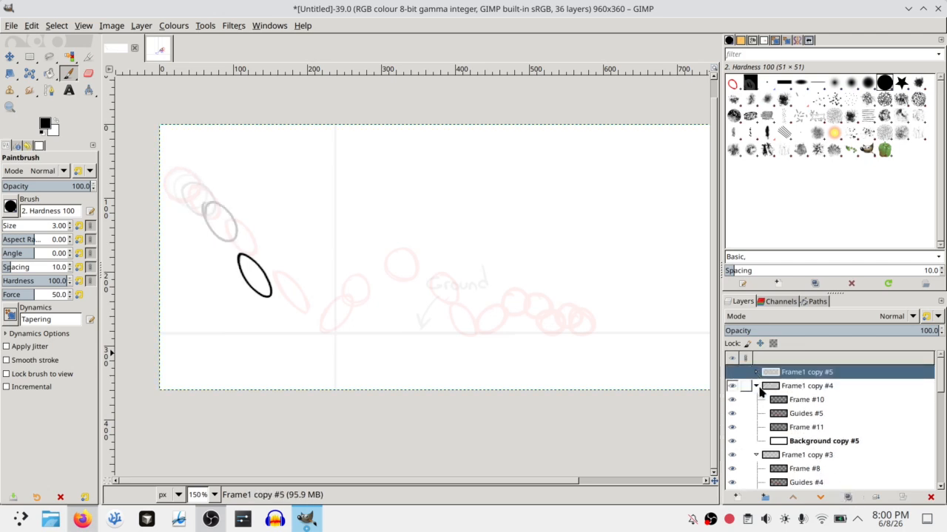
click(791, 400)
key(m)
drag(283, 306, 307, 307)
click(756, 387)
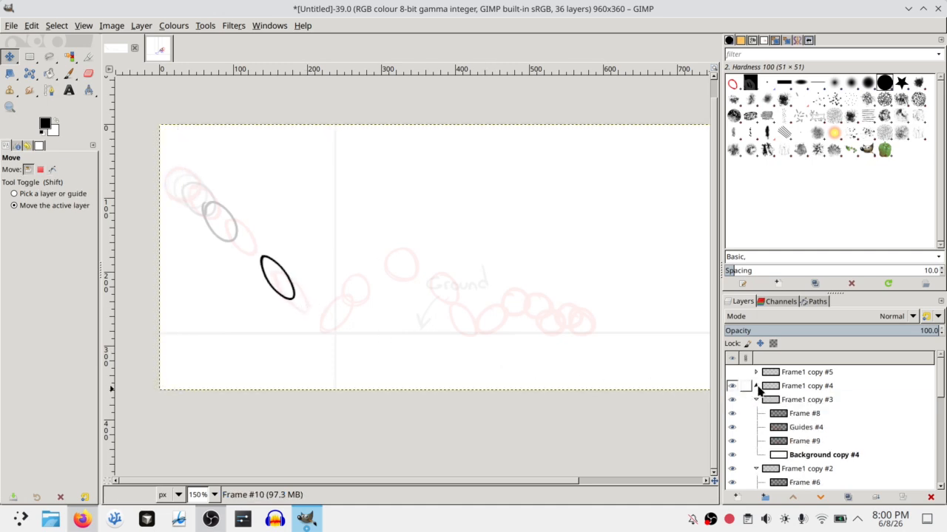
Shift the balls on Frame #8 and Frame #6 slightly to the right, hiding the newer frame groups above each one
click(787, 416)
click(732, 387)
drag(273, 300, 284, 300)
click(756, 400)
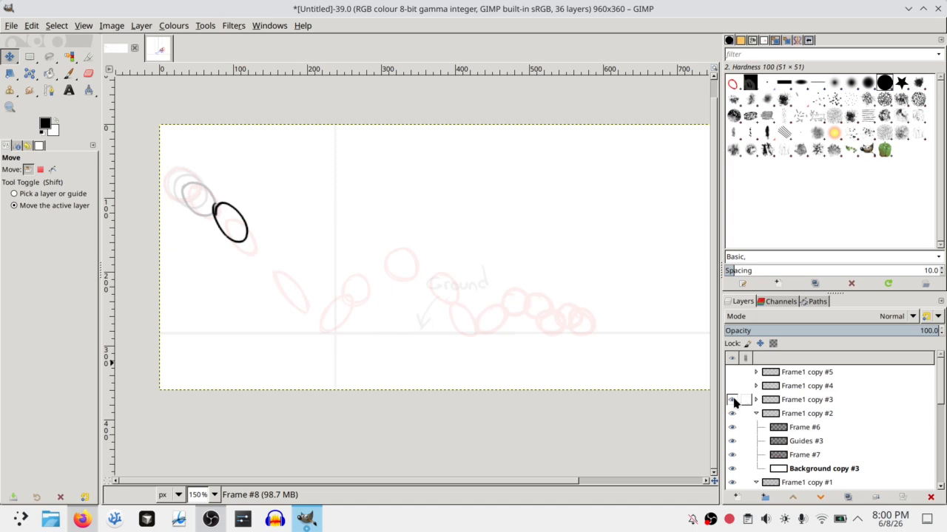
click(732, 401)
click(779, 426)
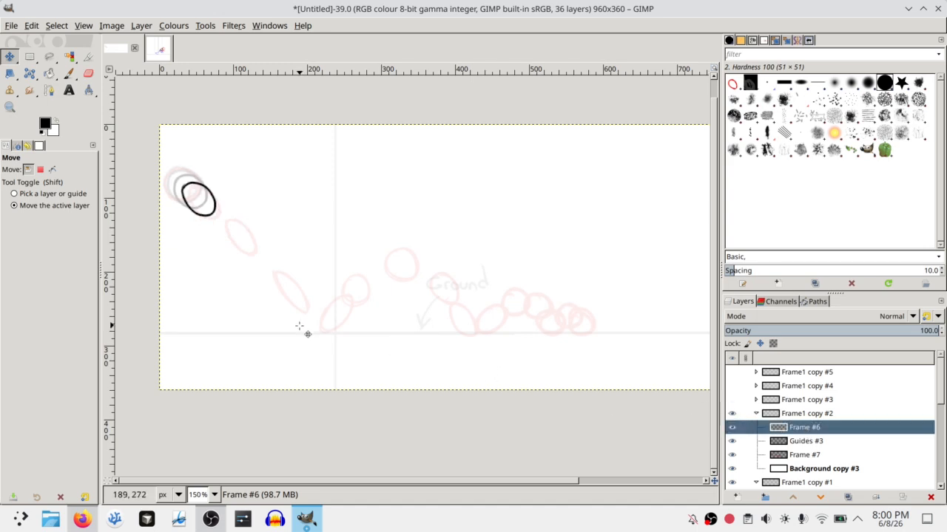
drag(300, 327, 304, 327)
click(755, 413)
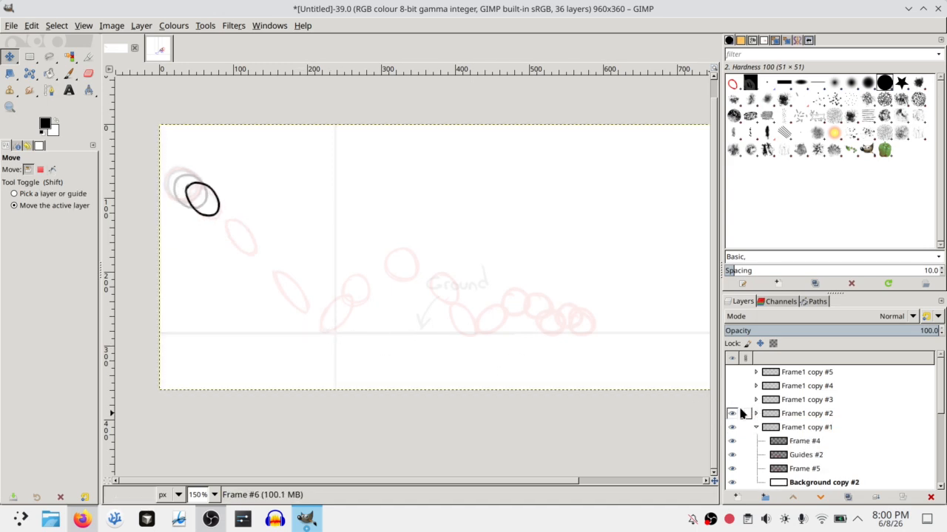
Nudge the balls on Frame #4 and Frame #2 a few pixels to the right, hiding the newer frame groups above them
click(732, 413)
click(804, 441)
drag(294, 317, 298, 316)
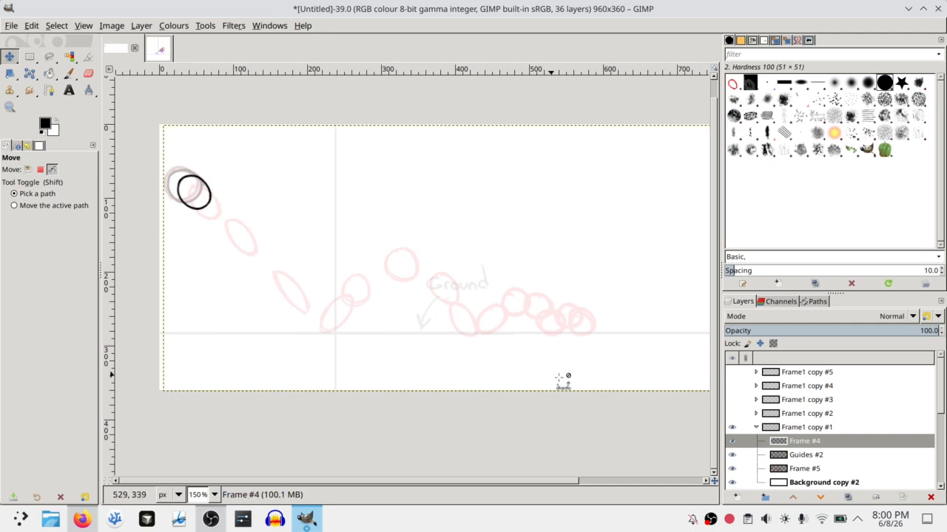
click(755, 428)
click(732, 427)
click(803, 455)
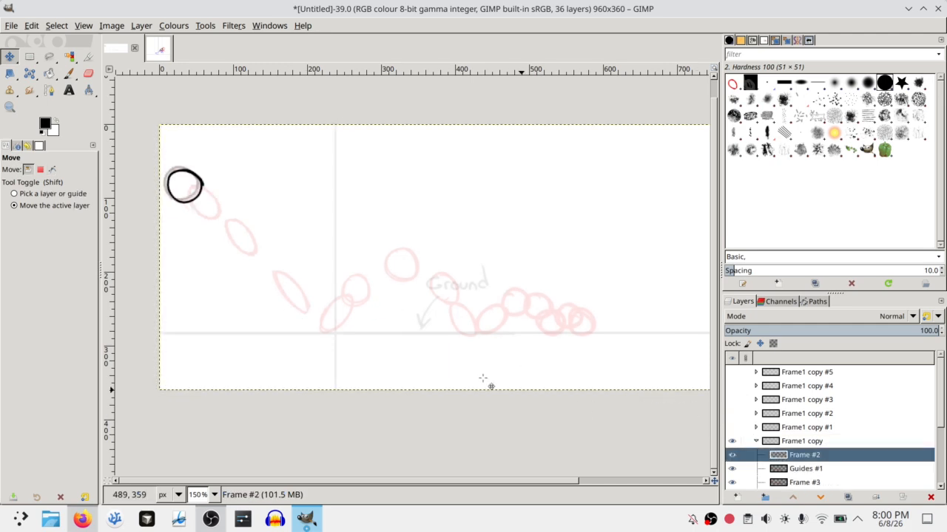
drag(348, 330, 351, 331)
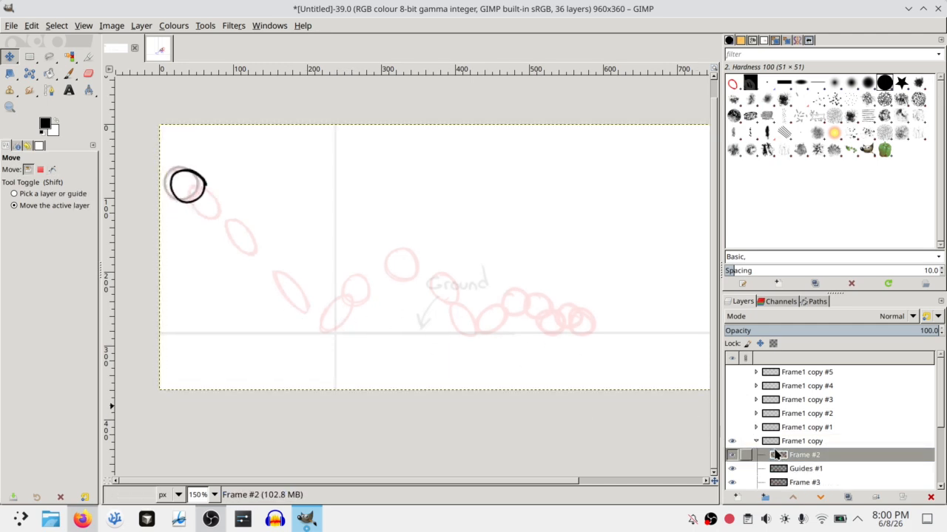
Show the hidden frame groups again and draw a flattened horizontal ball on Frame #12 at the ground line, undoing strokes until it fits
click(731, 427)
click(732, 400)
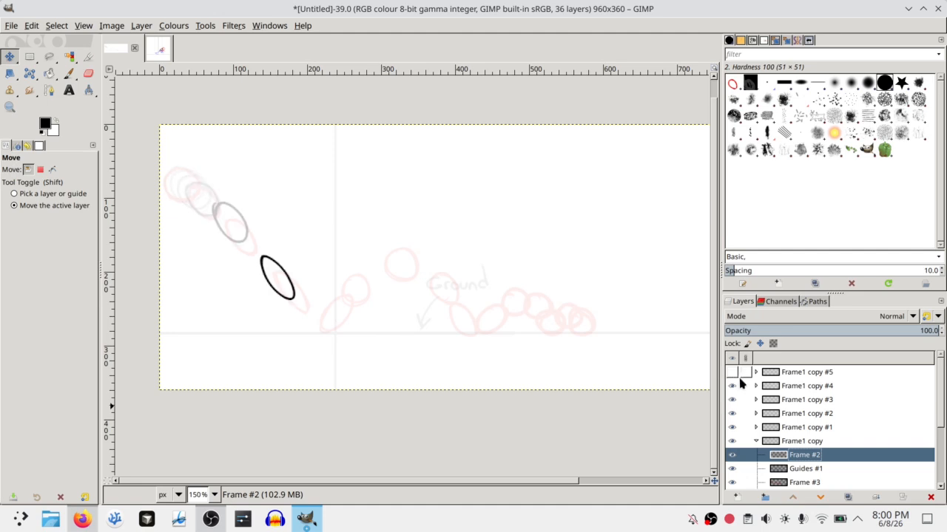
mouse_move(288, 296)
mouse_down()
mouse_move(314, 337)
mouse_move(290, 295)
mouse_move(305, 327)
mouse_move(300, 307)
mouse_up()
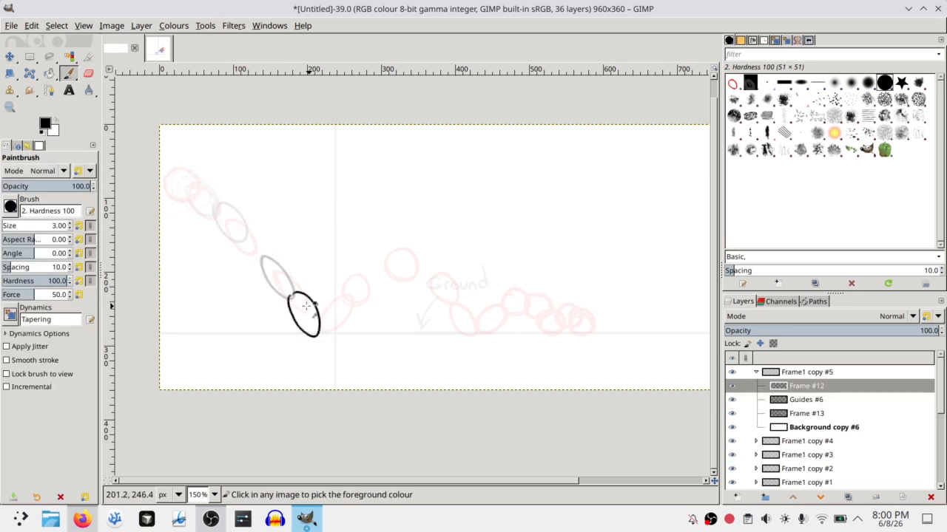
key(ctrl+z)
key(ctrl+z)
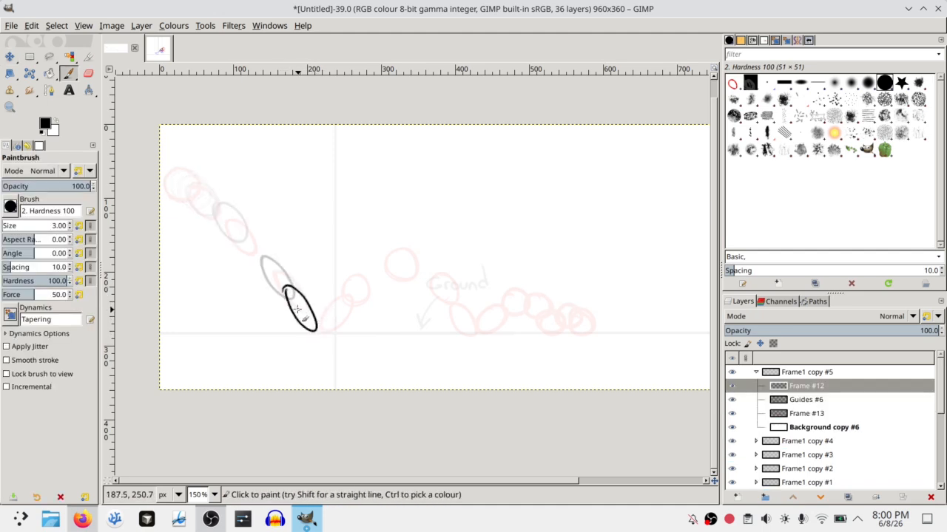
key(ctrl+z)
mouse_move(303, 305)
mouse_down()
mouse_move(308, 331)
mouse_move(281, 287)
mouse_up()
key(ctrl+z)
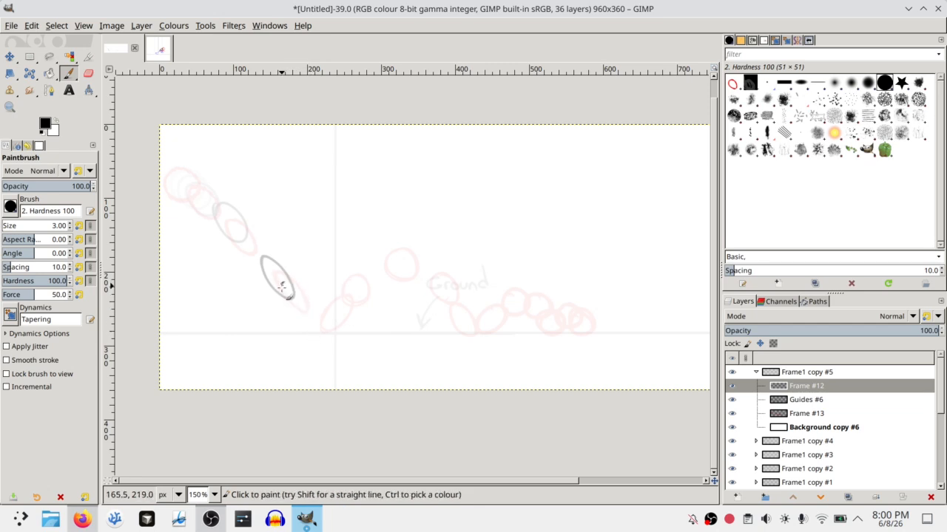
drag(282, 286, 284, 286)
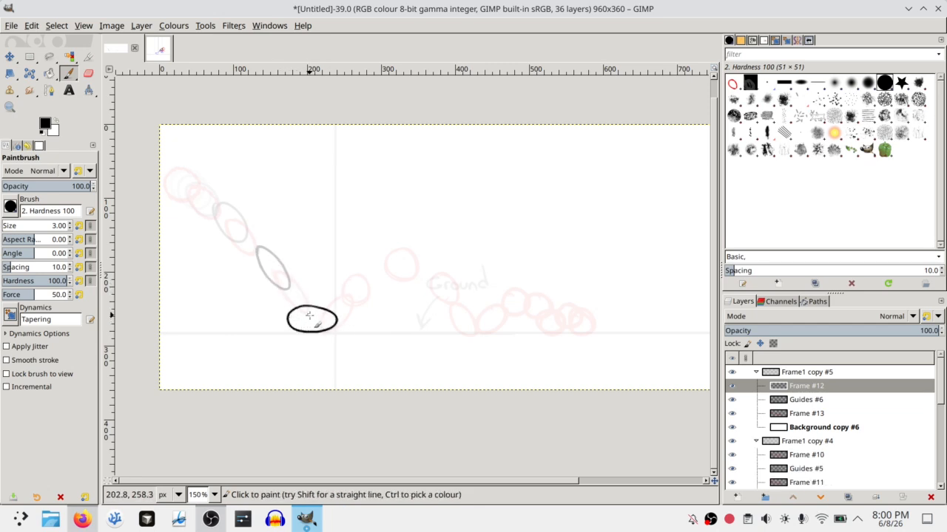
Compare the squashed ball with the previous frame, duplicate the Frame1 copy #5 group and clear the ball from Frame #14
click(733, 373)
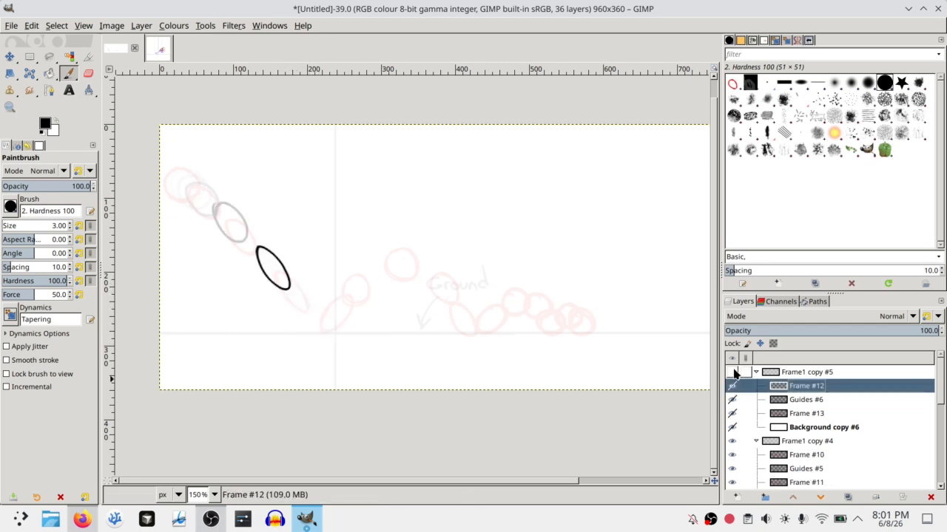
click(732, 373)
click(773, 375)
click(850, 495)
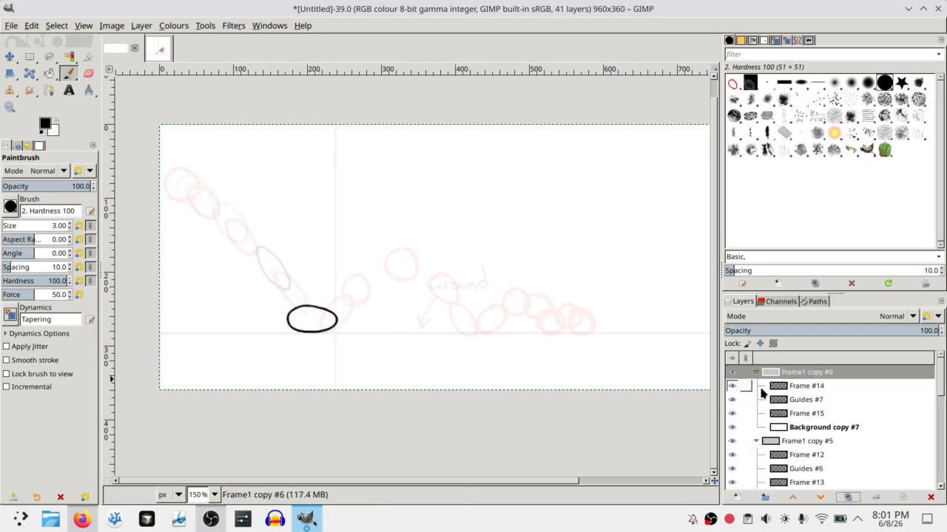
click(785, 385)
key(Delete)
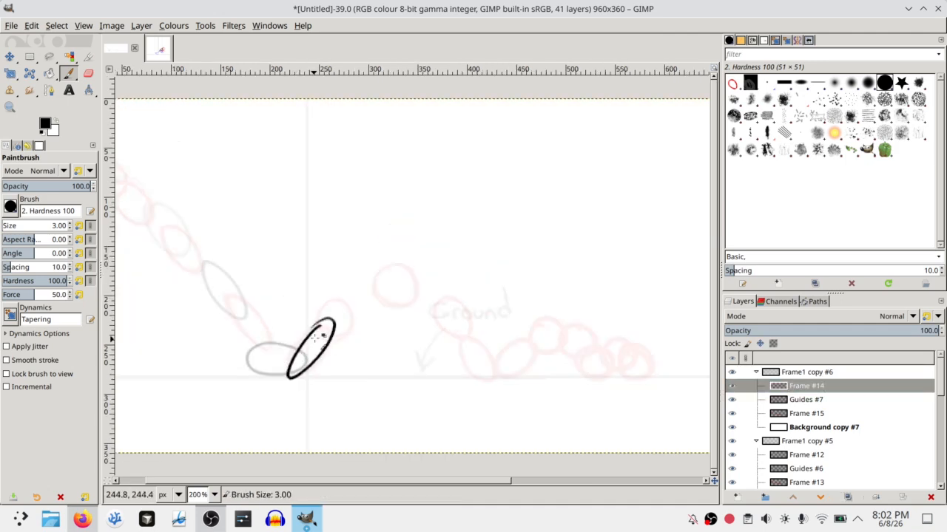
Draw a narrow, stretched ball on Frame #14 leaning up and right from the ground line, undoing strokes until it fits
key(ctrl+z)
drag(326, 321, 313, 359)
click(732, 372)
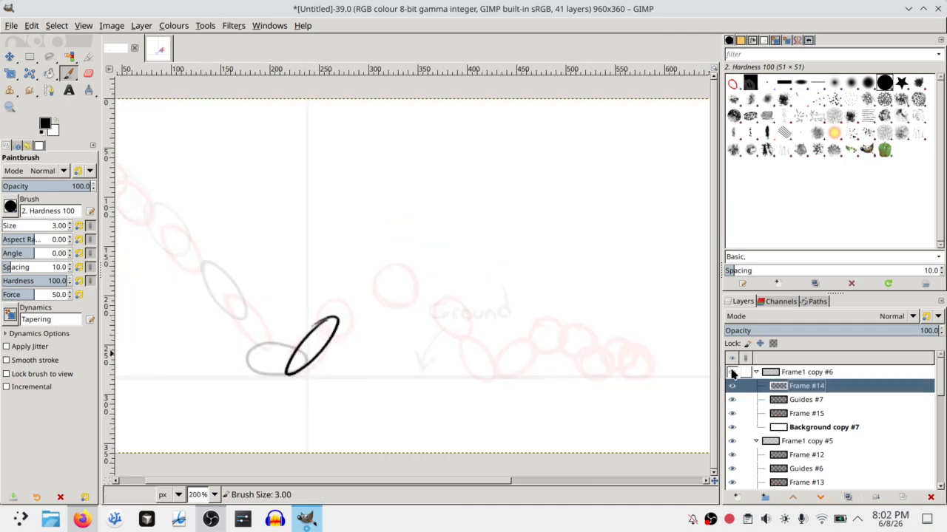
key(r)
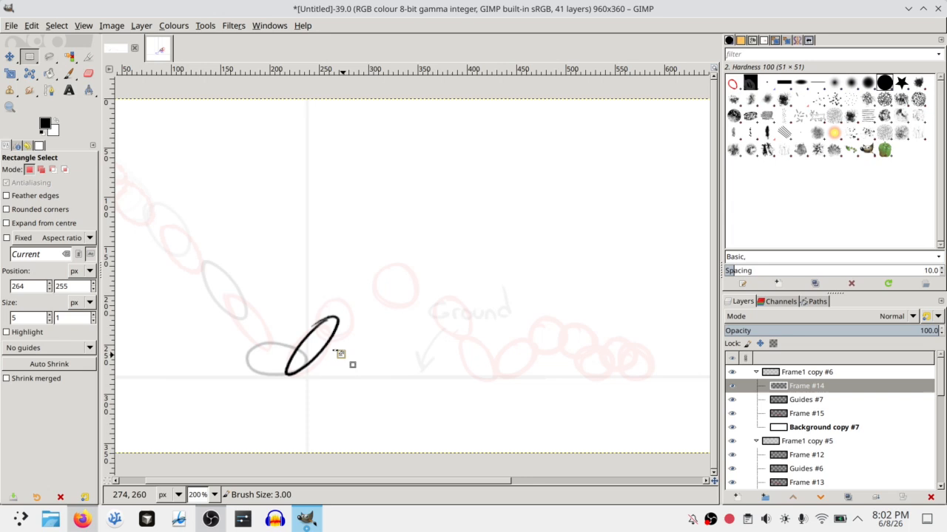
click(381, 340)
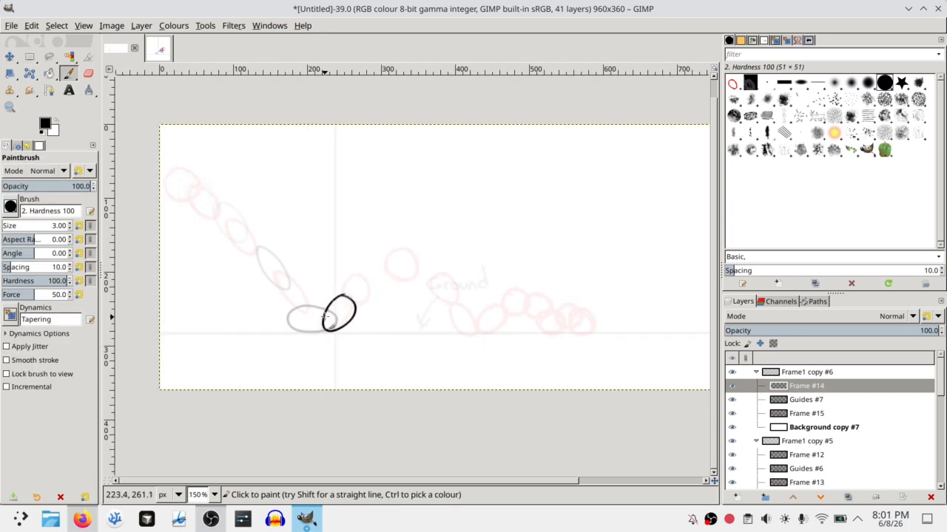
key(ctrl+z)
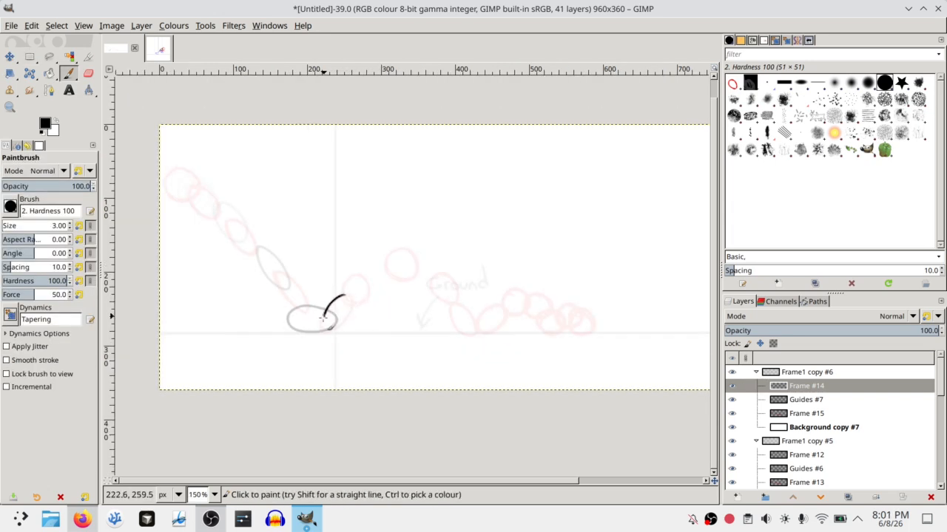
Hide Frame1 copy #6, select a 166 × 129 px rectangle around the squashed ball on Frame #12 and resize the ball slightly
click(756, 372)
click(732, 372)
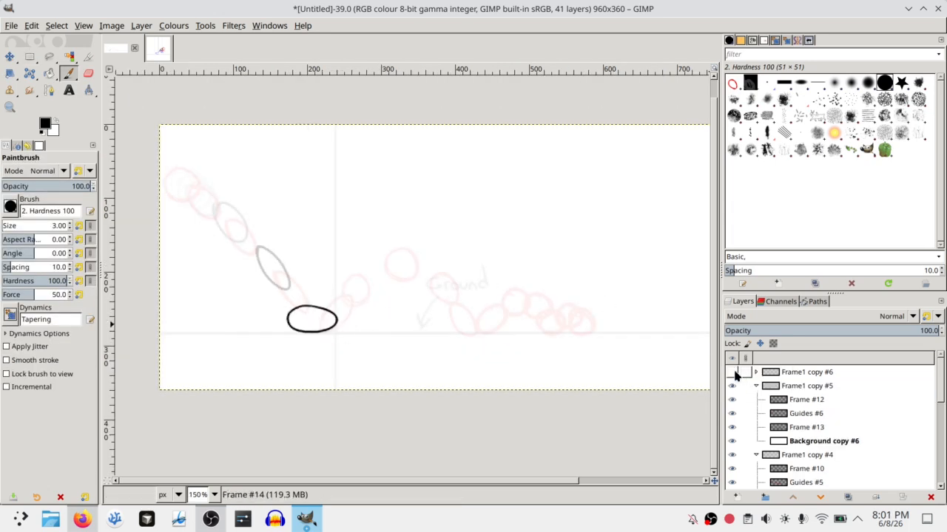
click(791, 400)
key(r)
mouse_move(266, 286)
mouse_down()
mouse_move(309, 328)
mouse_move(389, 380)
mouse_up()
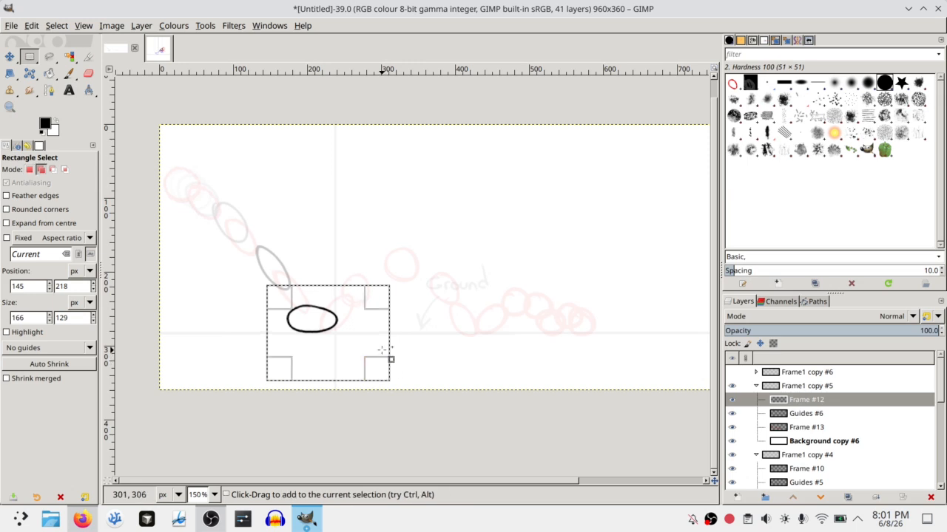
key(shift+t)
click(382, 351)
drag(391, 286, 388, 306)
key(Escape)
key(shift+s)
click(414, 314)
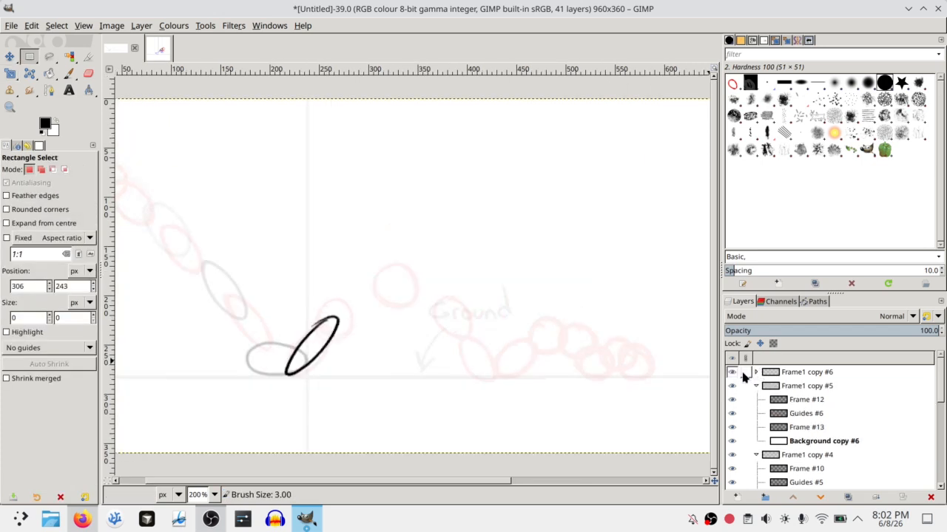
Hide Frame1 copy #6 and move the squashed ball on Frame #12 slightly right along the ground line
click(733, 372)
click(790, 399)
drag(330, 352, 339, 369)
click(332, 385)
key(p)
key(m)
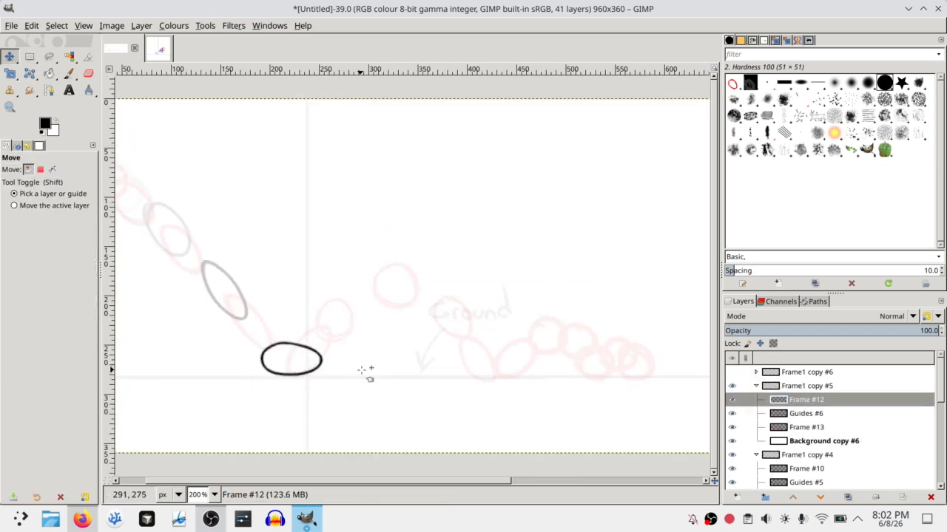
key(shift)
drag(482, 356, 643, 352)
key(ctrl)
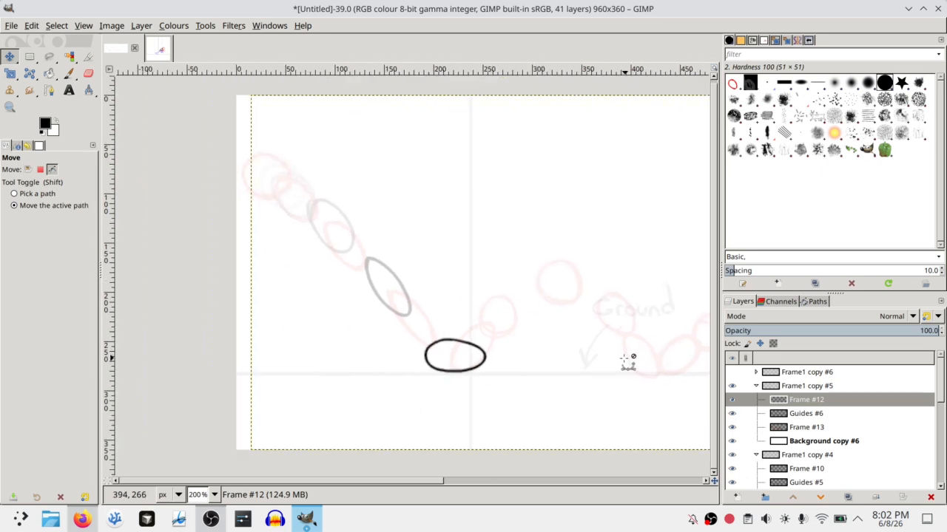
drag(560, 283, 134, 265)
drag(610, 300, 633, 294)
key(ctrl)
drag(177, 320, 561, 337)
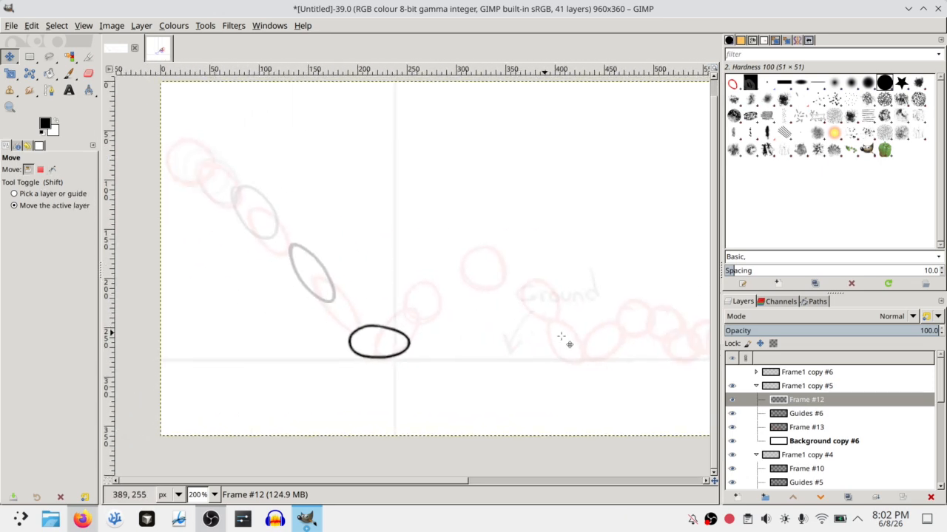
Show Frame1 copy #6 again, duplicate that group and clear the ball from the duplicate's Frame #16 layer
click(733, 373)
click(756, 373)
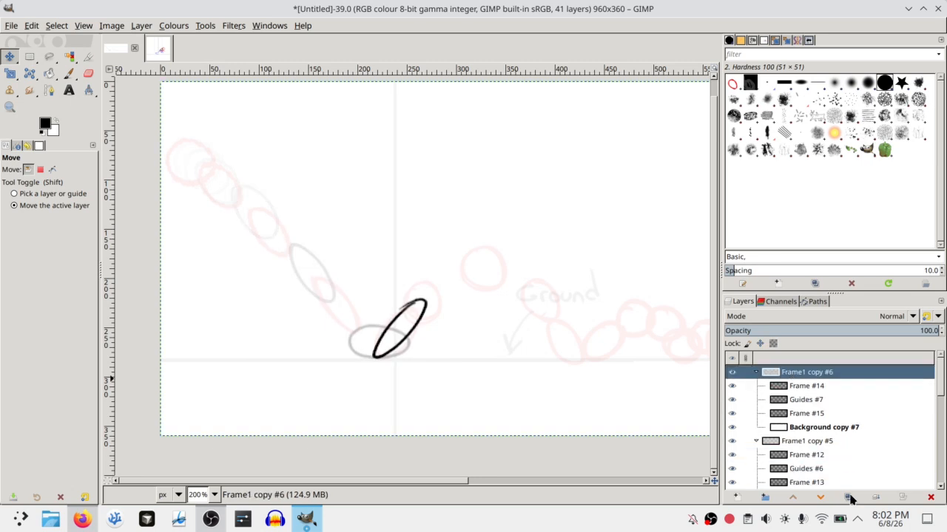
click(848, 496)
click(779, 388)
key(Delete)
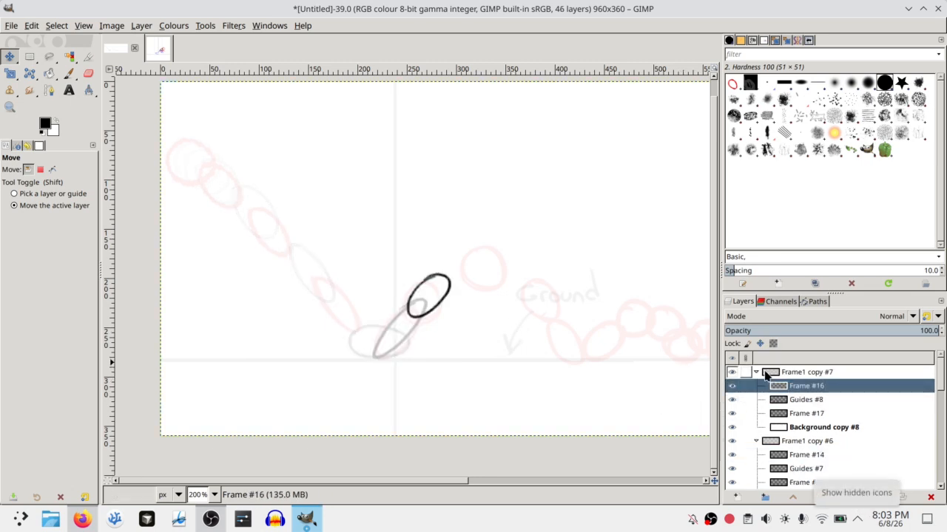
Hide and collapse the layer groups from Frame1 copy #7 down to Frame1 copy #4
click(756, 372)
click(732, 372)
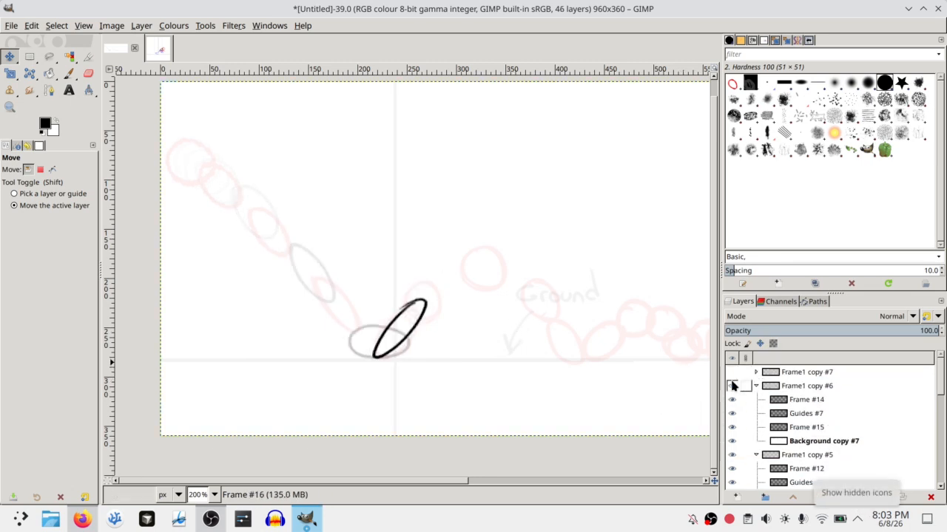
click(732, 385)
click(755, 385)
click(756, 399)
click(732, 399)
click(733, 413)
click(756, 413)
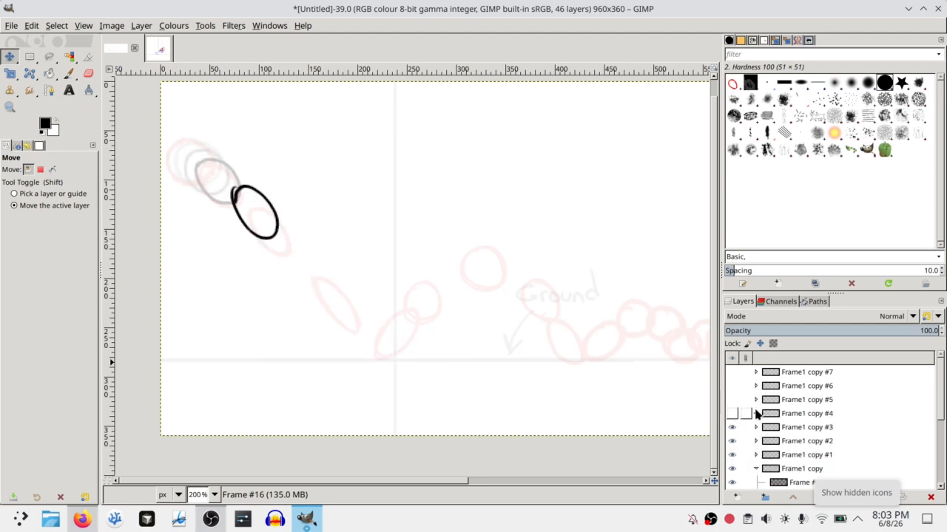
Hide the Frame1 copy #3, #2, #1 and Frame1 copy groups so only the original Frame1 group is displayed
click(732, 429)
click(732, 442)
click(732, 454)
click(756, 469)
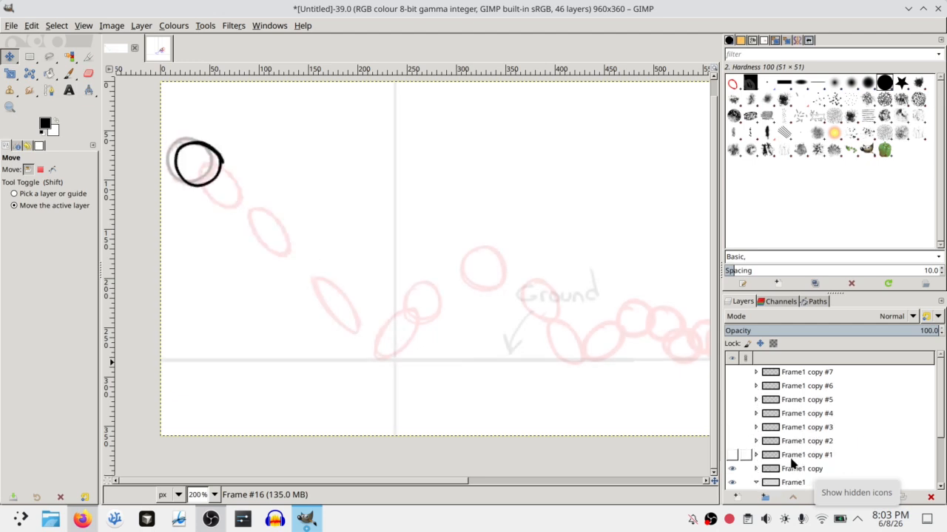
click(732, 469)
scroll(860, 467, down, 3)
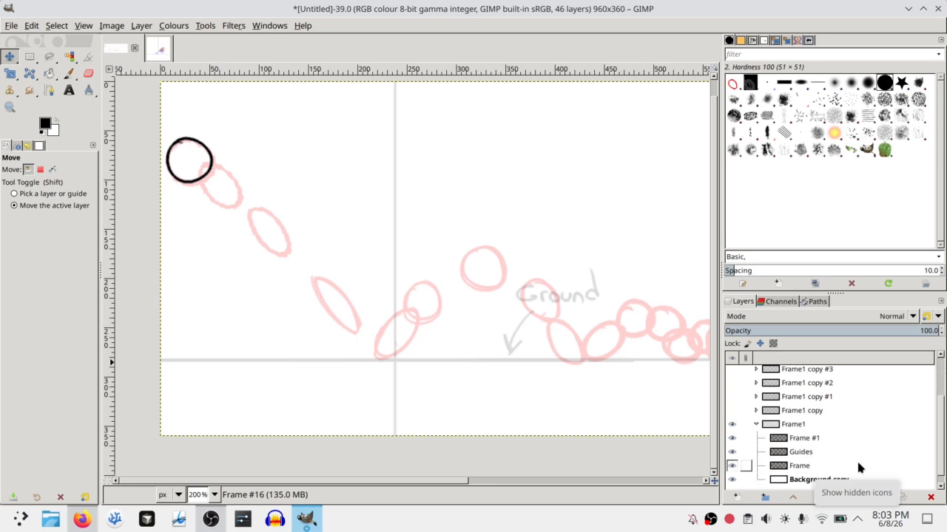
Cut the small guide ball beside the vertical guide line and move it up against the large ball at the second arc's peak
click(806, 453)
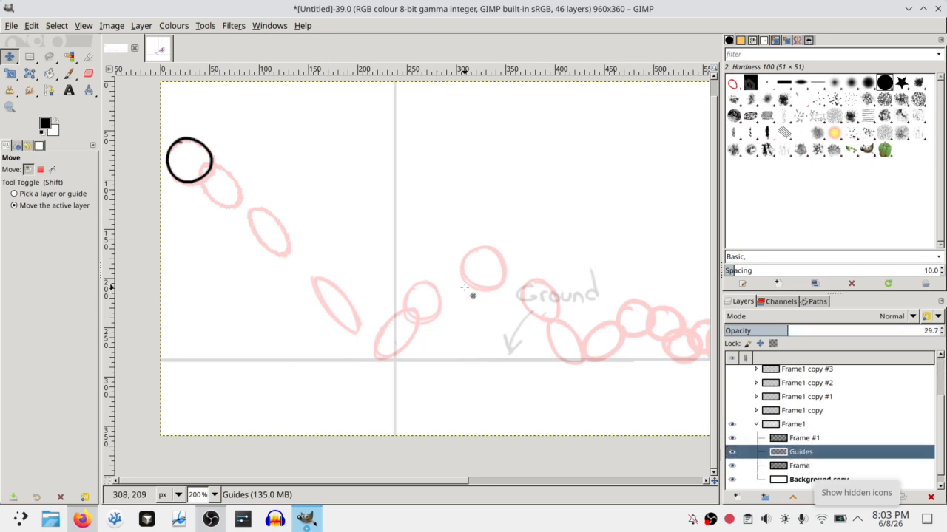
drag(473, 295, 295, 285)
key(f)
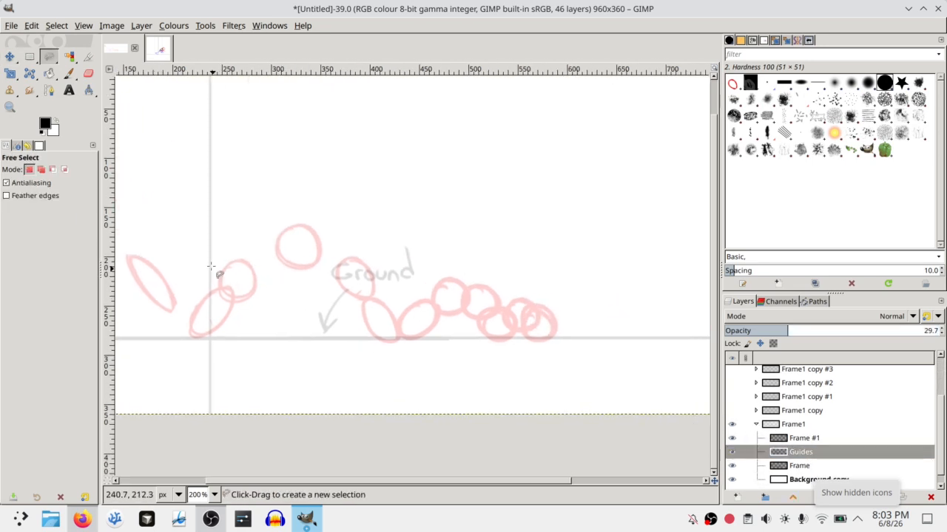
drag(263, 298, 213, 262)
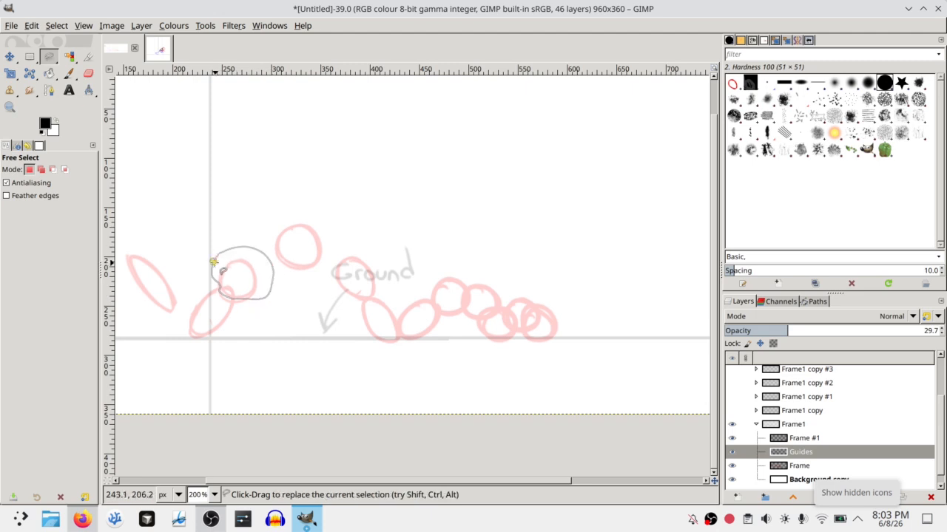
key(ctrl+x)
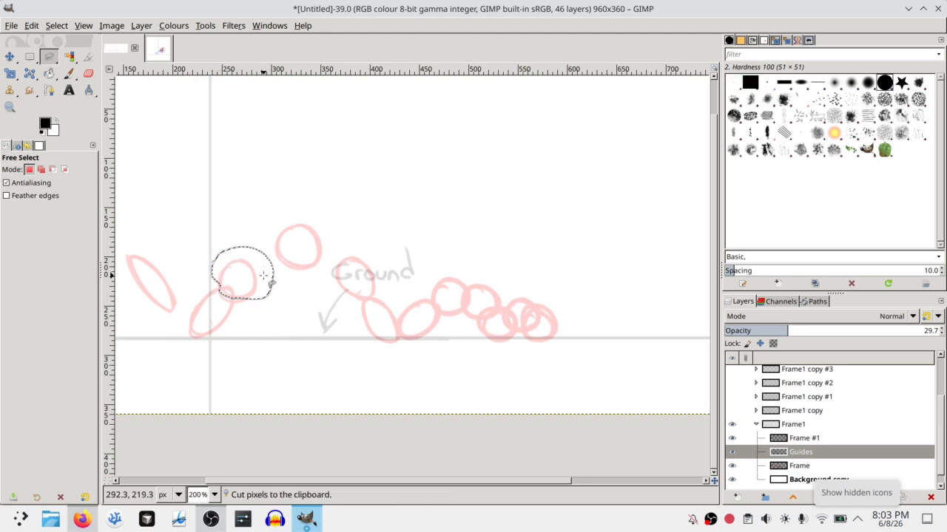
click(790, 439)
key(ctrl+v)
key(r)
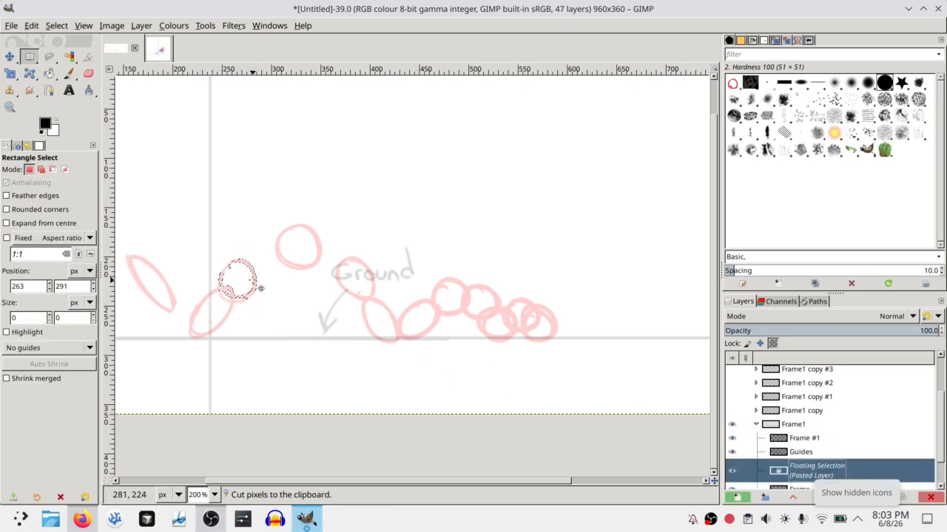
drag(261, 294, 284, 276)
click(348, 268)
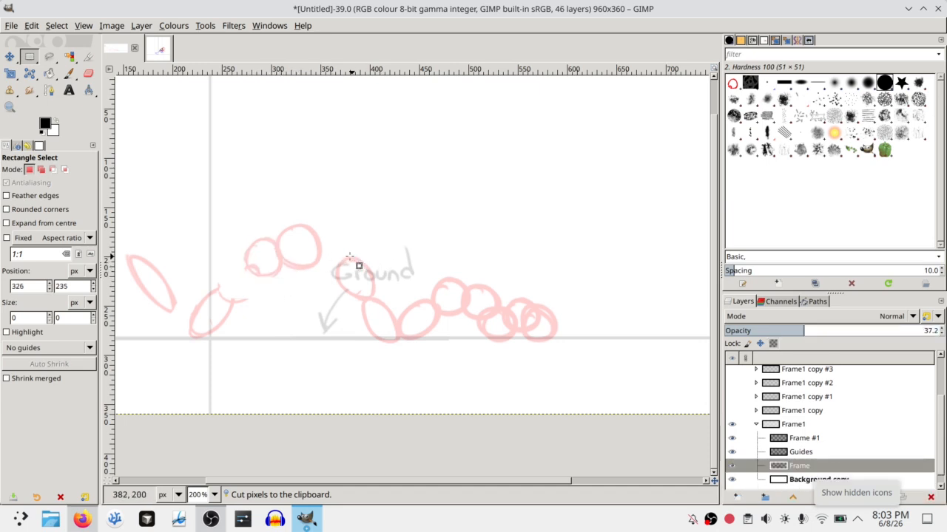
Move the guide ball next to the Ground label up against the descending side of the large peak ball
mouse_move(326, 244)
mouse_down()
mouse_move(393, 311)
mouse_move(358, 277)
mouse_up()
key(ctrl+v)
click(359, 300)
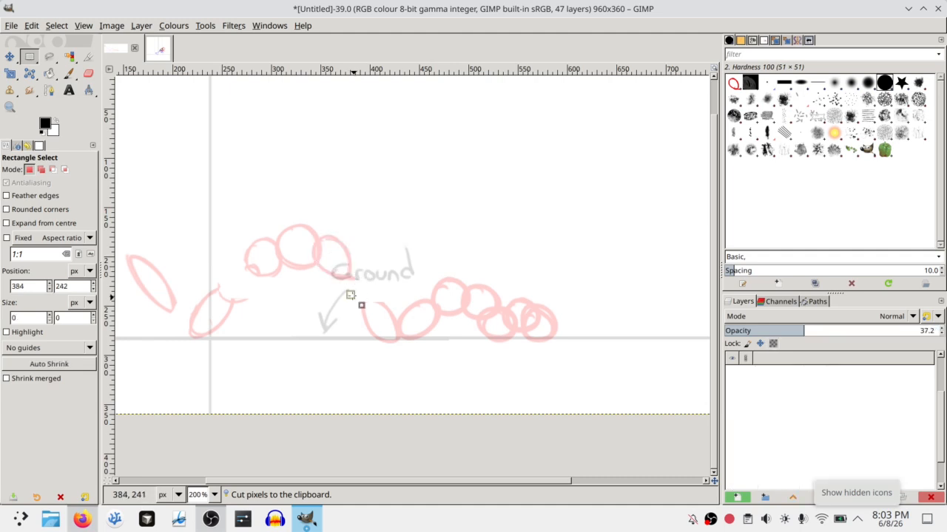
Switch to the Paintbrush and set the foreground colour to red (ff0000)
key(p)
click(45, 123)
click(141, 194)
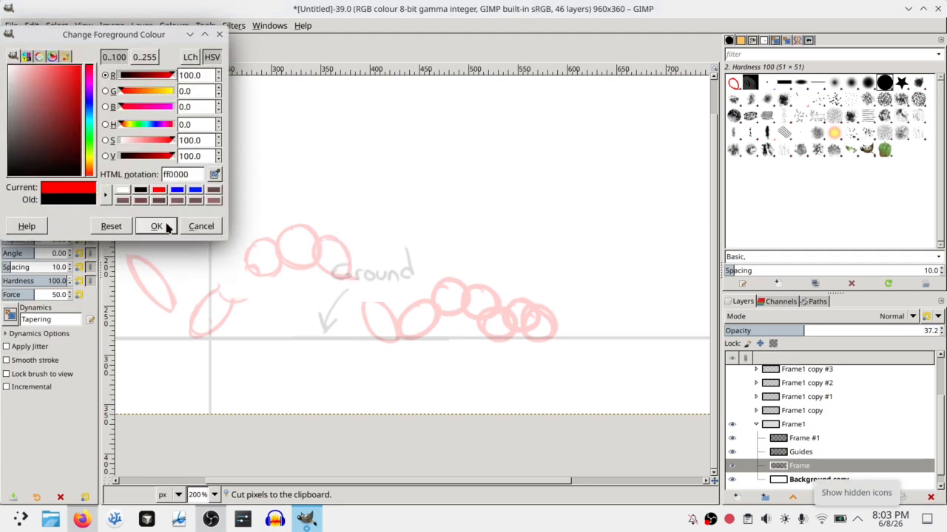
click(163, 226)
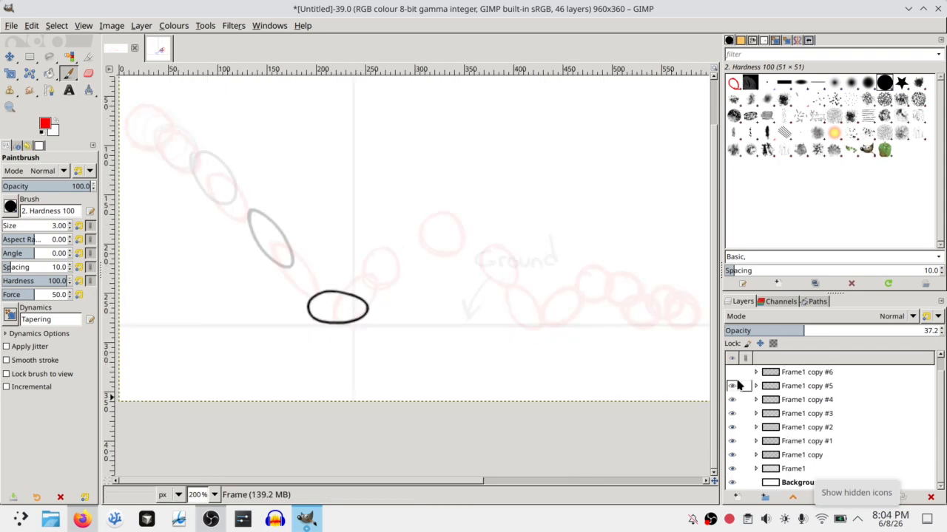
Show Frame1 copy #6, duplicate the Frame1 copy #7 group and clear the ball from the duplicate's Frame #18 layer
click(731, 374)
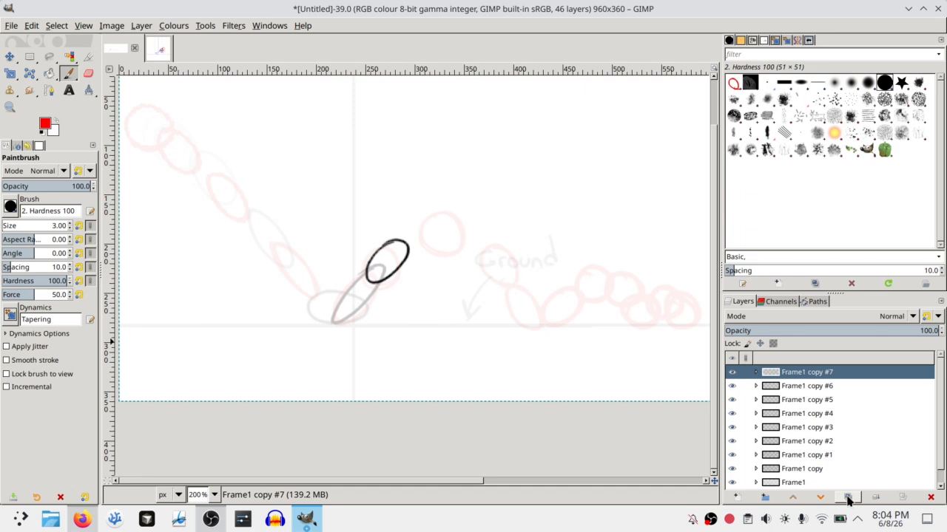
click(848, 497)
click(800, 388)
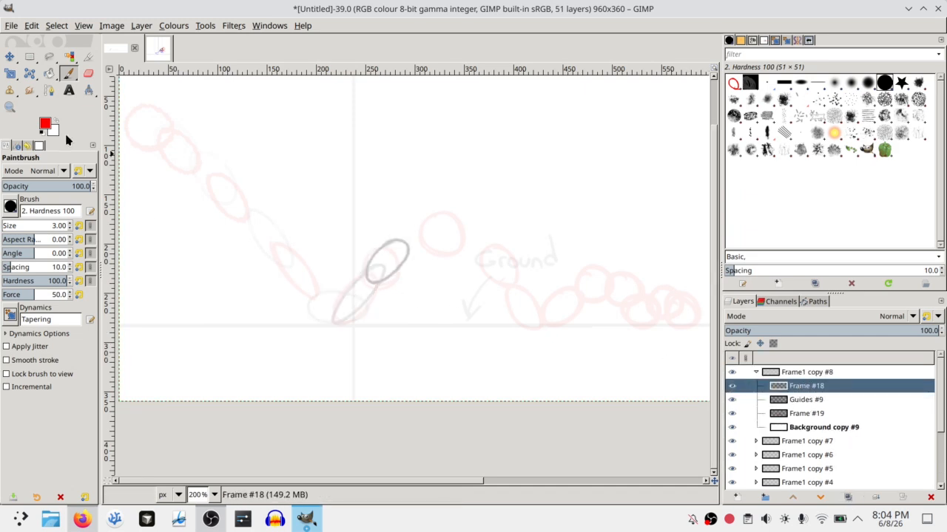
Set the foreground colour to black and paint a slightly stretched ball on Frame #18, just above and right of the previous ball
click(45, 123)
drag(170, 75, 118, 75)
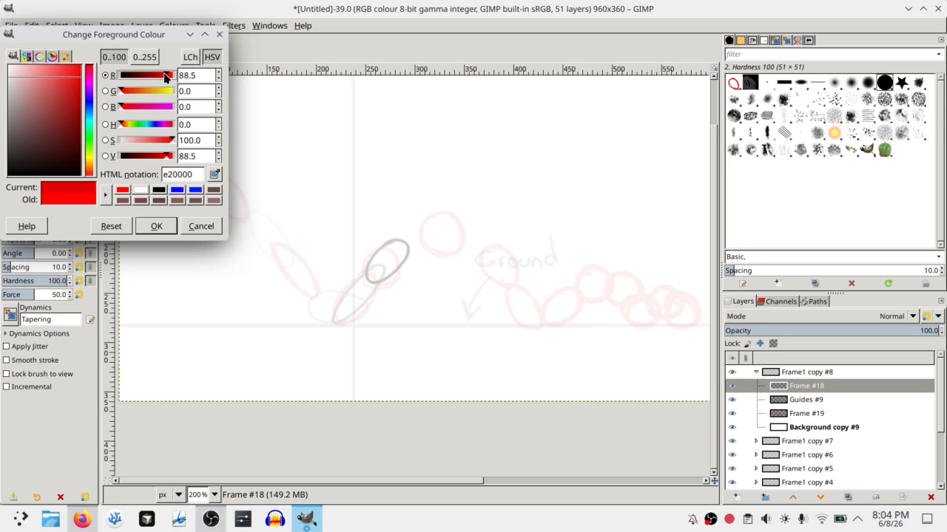
click(156, 225)
mouse_move(420, 224)
mouse_down()
mouse_move(403, 247)
mouse_move(421, 222)
mouse_up()
key(ctrl+z)
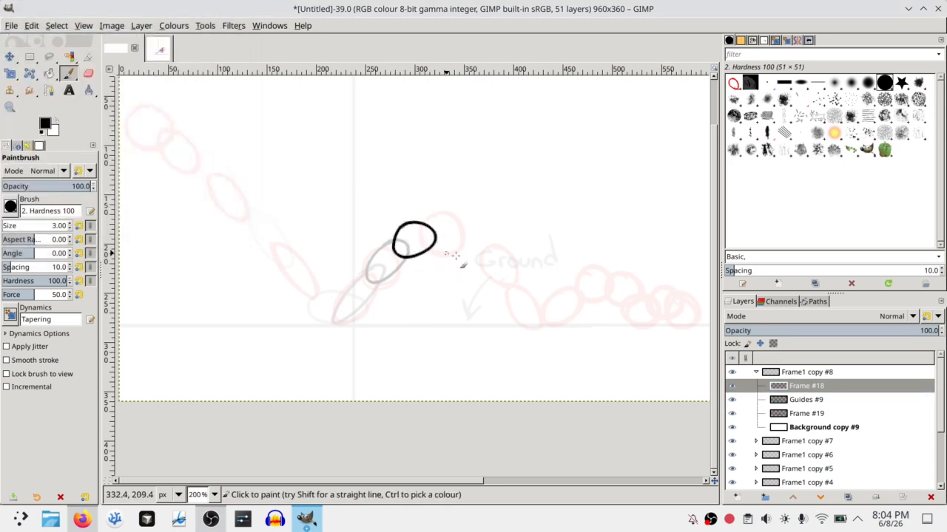
Duplicate the Frame1 copy #8 group and clear the ball from the duplicate's Frame #20 layer
click(758, 385)
click(787, 374)
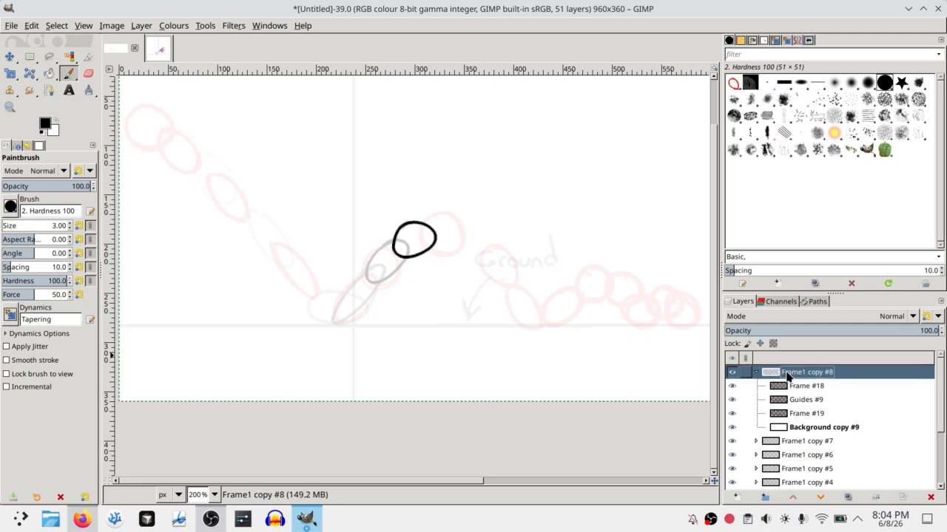
click(848, 496)
click(806, 386)
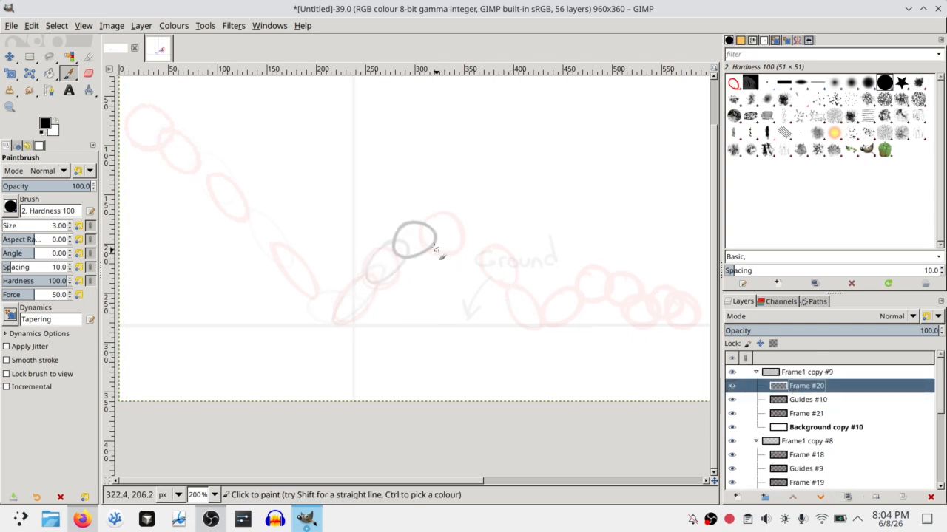
Paint a rounder ball on Frame #20, slightly above and right of the previous one, and compare it with the frame below
drag(417, 215, 448, 232)
key(ctrl+z)
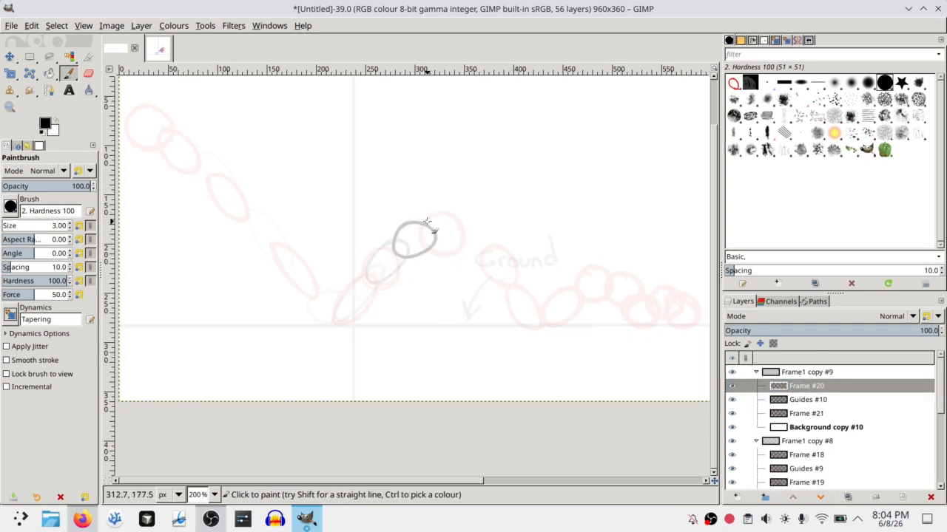
click(806, 386)
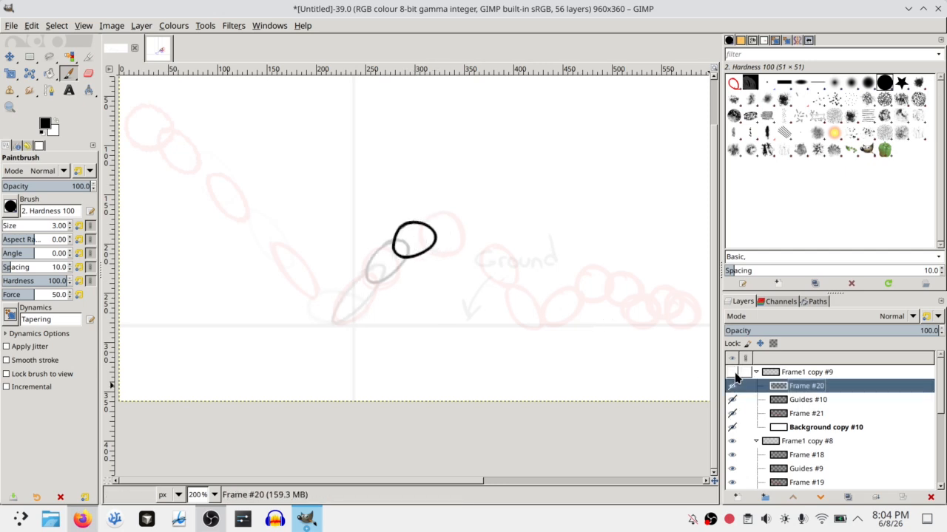
Duplicate the Frame1 copy #9 group and replace the ball on Frame #22 with one slightly farther along the arc
click(806, 371)
click(848, 497)
key(Page_Down)
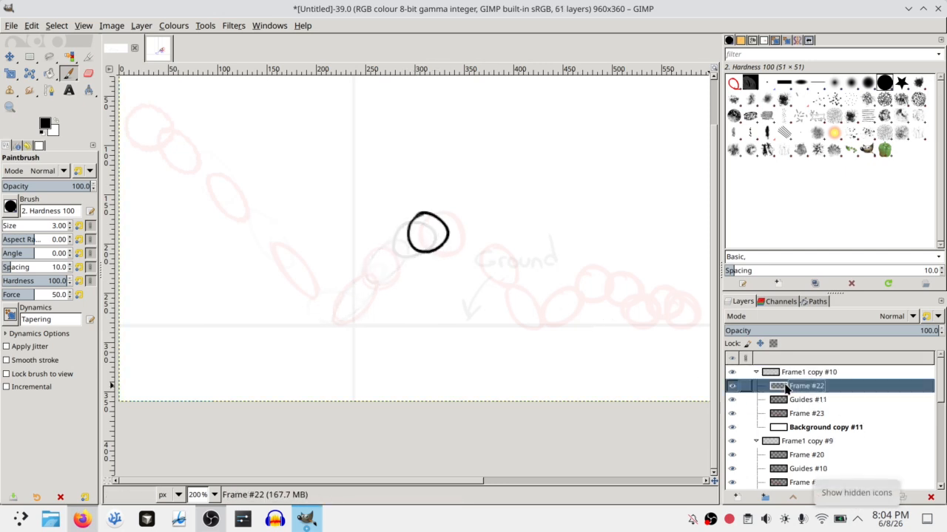
drag(429, 211, 434, 247)
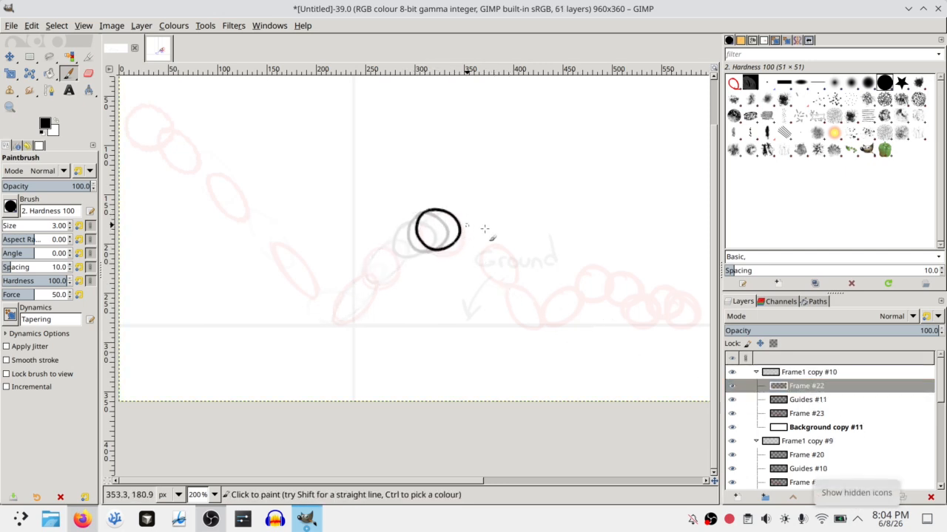
Duplicate the Frame1 copy #10 group and clear the ball from the duplicate's Frame #24 layer
click(803, 376)
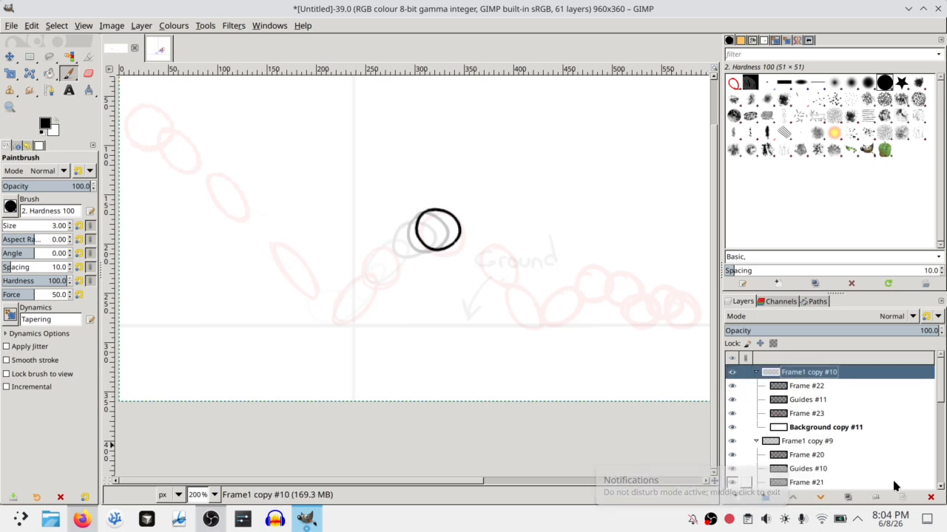
click(848, 497)
key(Page_Down)
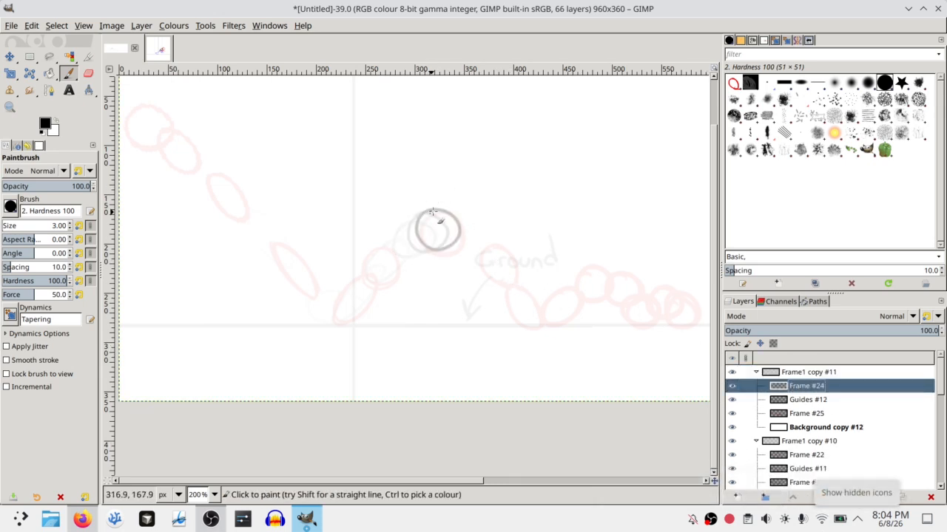
Paint a round ball on Frame #24 at the arc's peak, redoing the outline, and toggle its group to compare the spacing
mouse_move(433, 211)
mouse_down()
mouse_move(461, 241)
mouse_move(426, 219)
mouse_move(442, 246)
mouse_move(438, 207)
mouse_move(457, 245)
mouse_move(427, 224)
mouse_move(422, 235)
mouse_move(449, 212)
mouse_up()
key(ctrl+z)
key(ctrl+z)
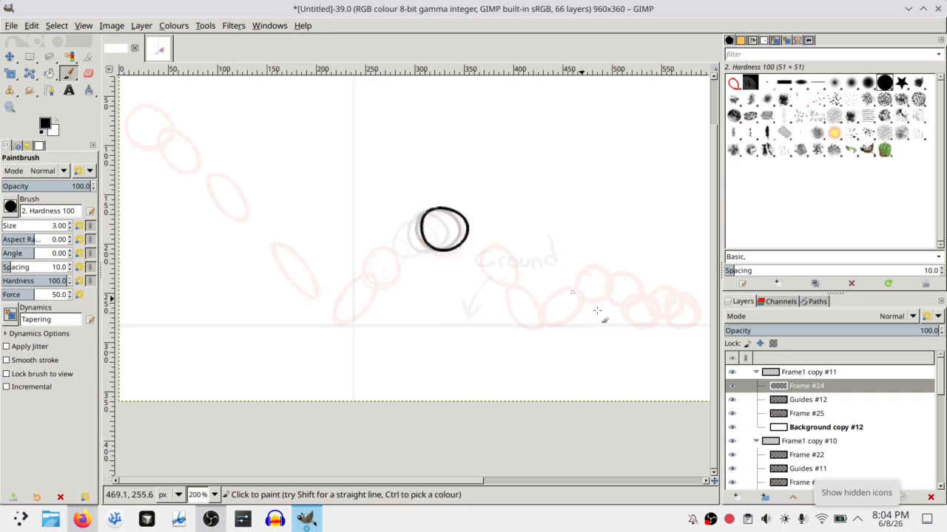
key(ctrl+z)
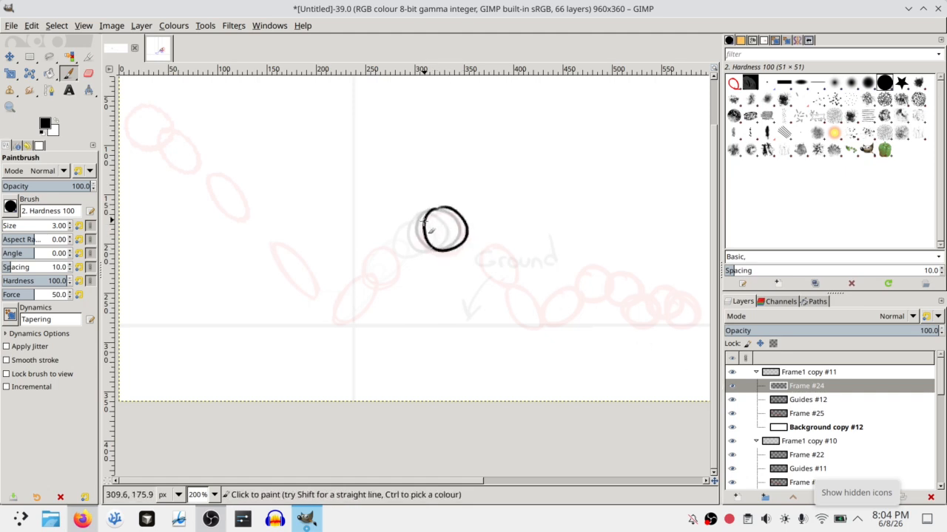
click(733, 372)
click(733, 372)
Duplicate the Frame1 copy #11 group and replace the ball on Frame #26 with one just past the arc's peak
click(801, 374)
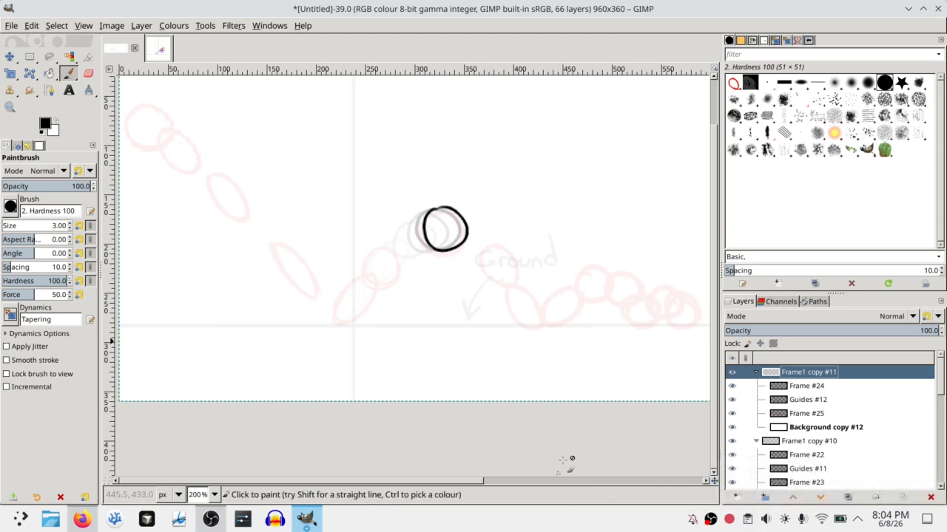
click(848, 497)
click(761, 386)
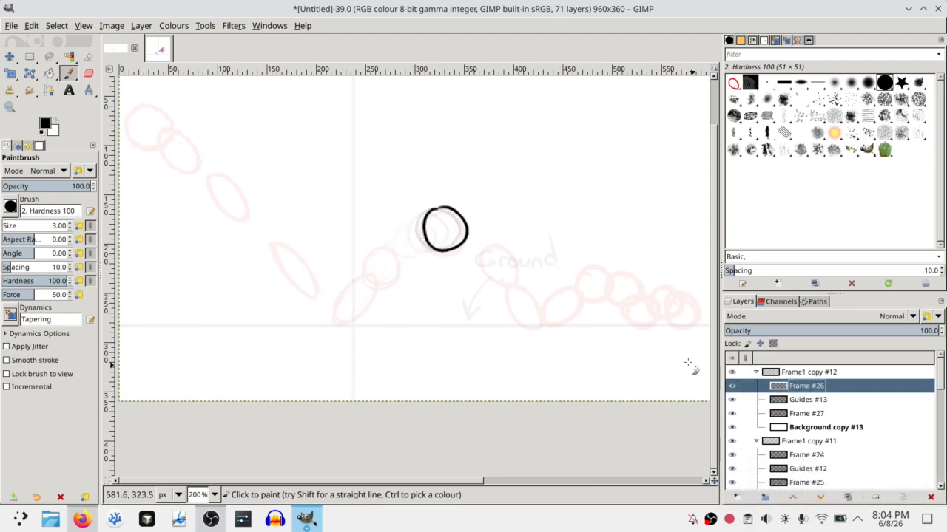
key(Delete)
drag(446, 211, 448, 250)
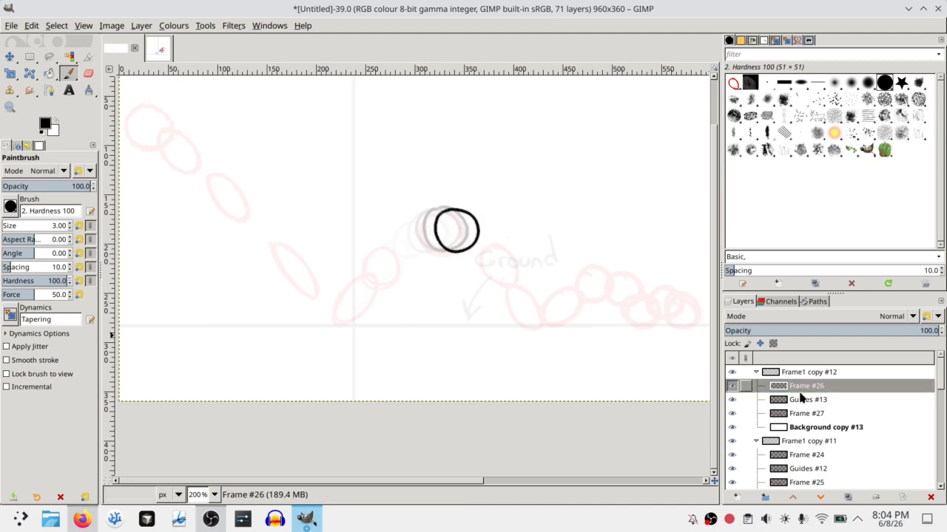
Hide the Frame1 copy #12, #11 and #10 groups, collapsing #12 and #10
click(755, 372)
click(732, 372)
click(732, 386)
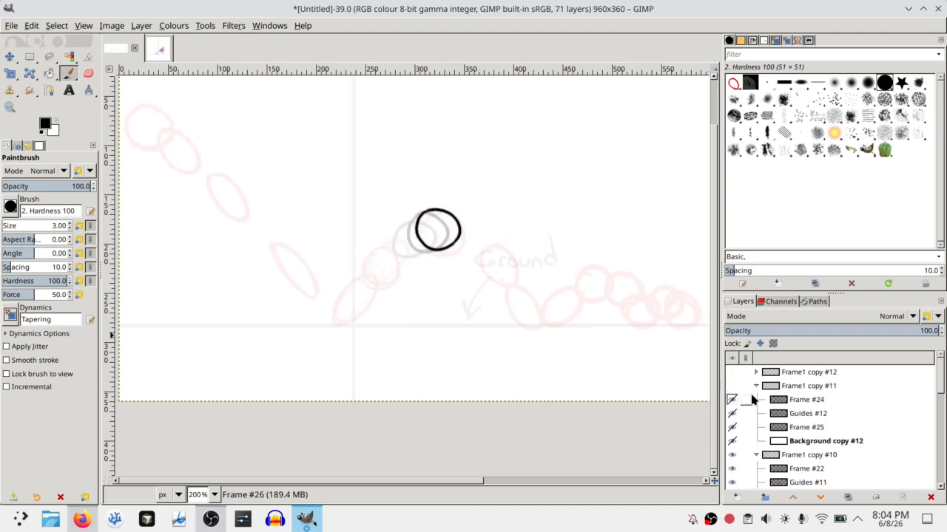
click(755, 455)
click(732, 454)
click(732, 455)
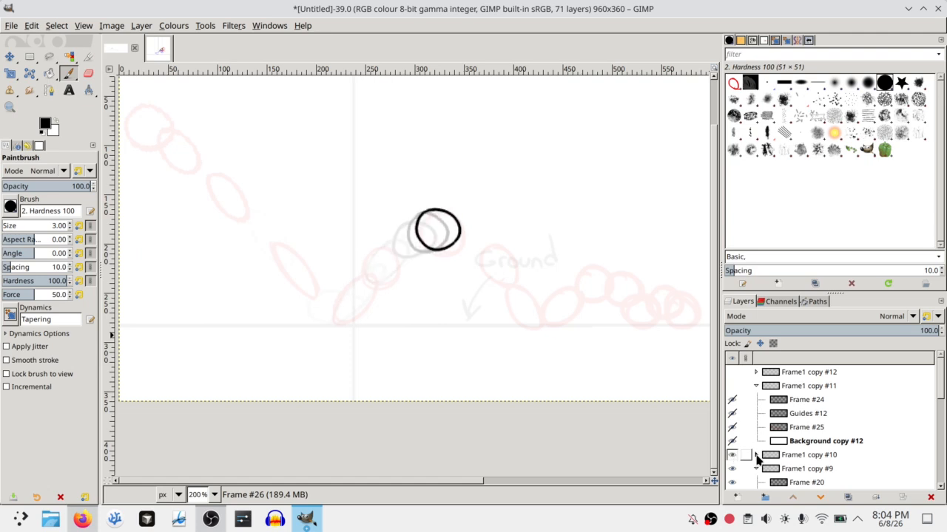
click(732, 455)
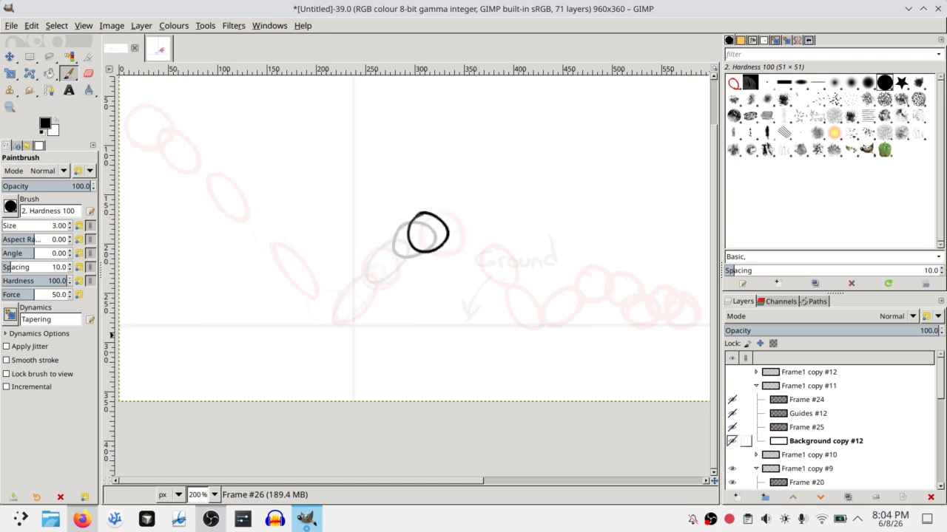
Preview the animation playback at 2× speed and close the preview
key(ctrl+f)
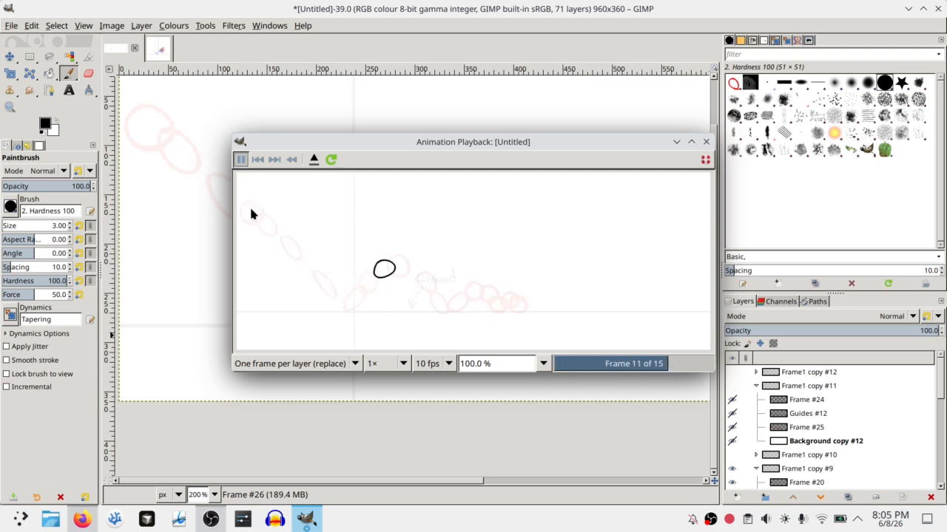
click(386, 363)
click(389, 351)
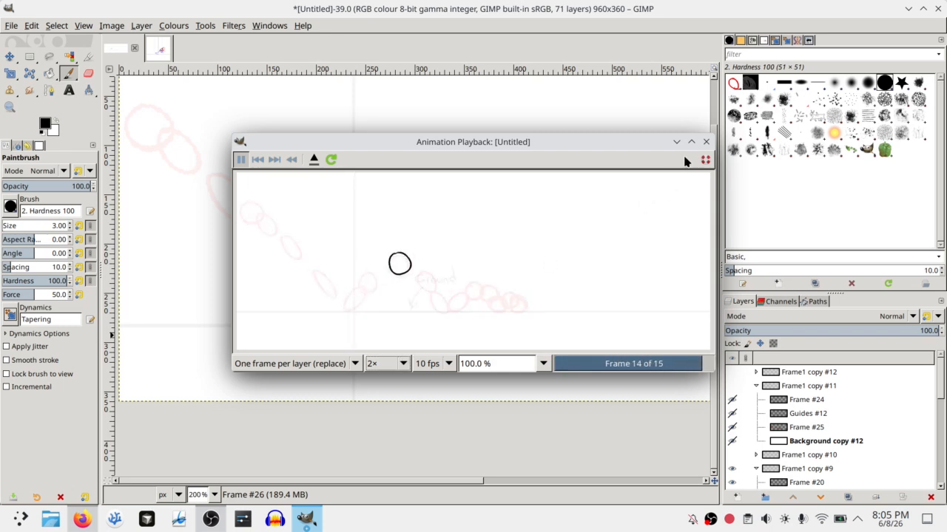
click(705, 142)
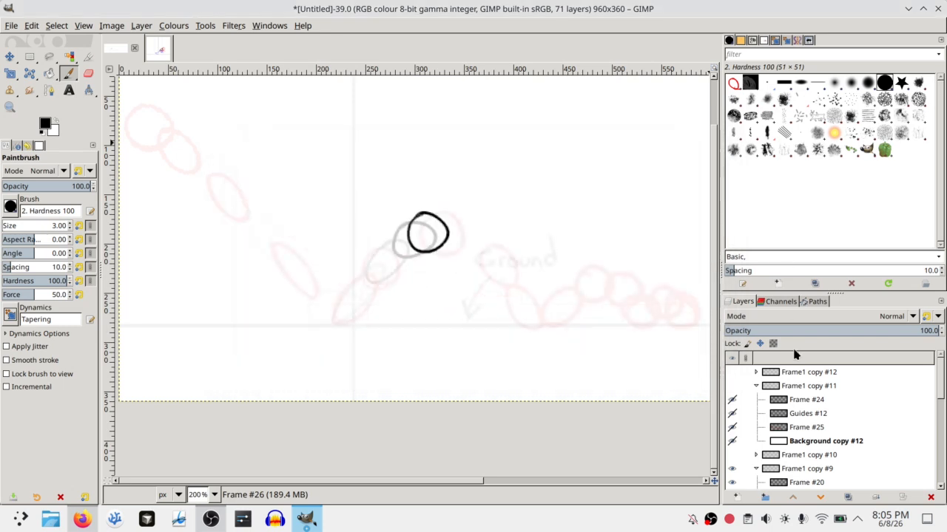
Collapse Frame1 copy #11, hide and collapse Frame1 copy #9, and toggle Frame1 copy #8 to compare the ball positions
click(756, 386)
click(731, 413)
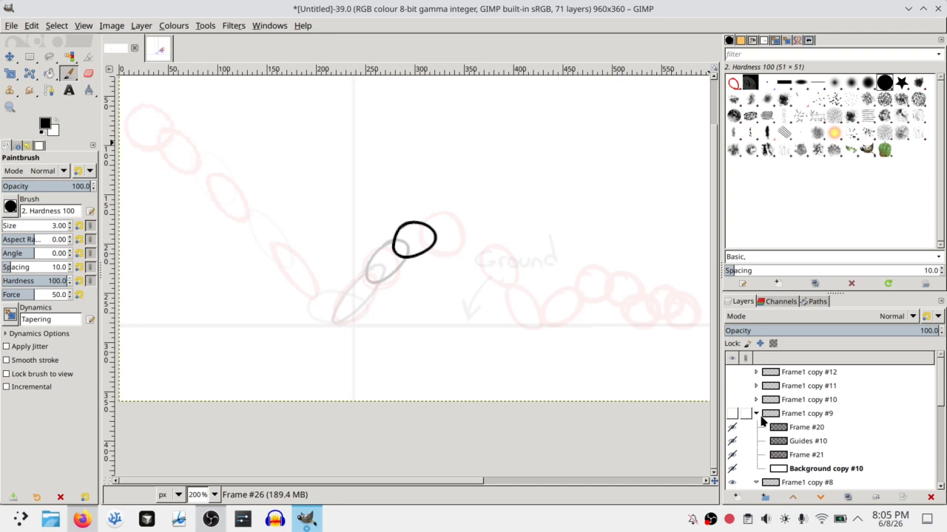
click(756, 414)
click(732, 427)
click(732, 427)
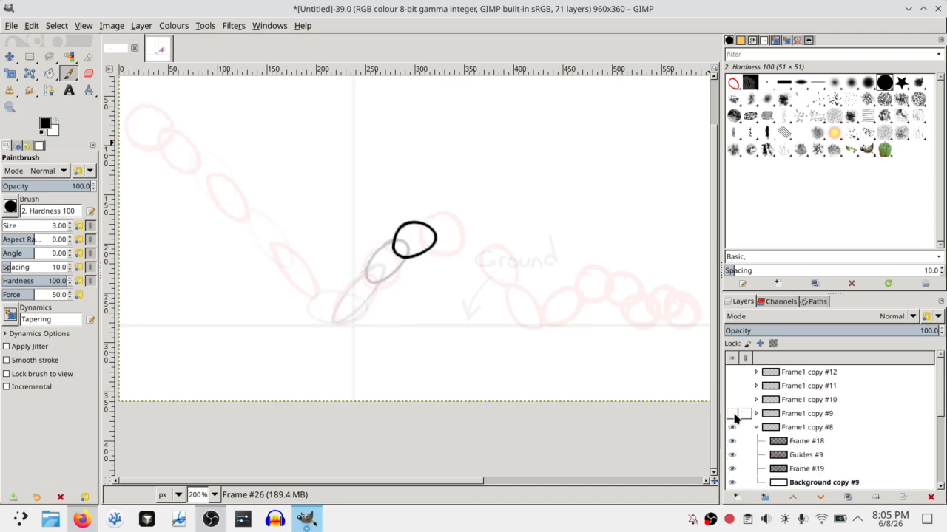
Show and expand the Frame1 copy #9 group and make its Frame #20 layer active
click(732, 414)
click(755, 413)
click(791, 429)
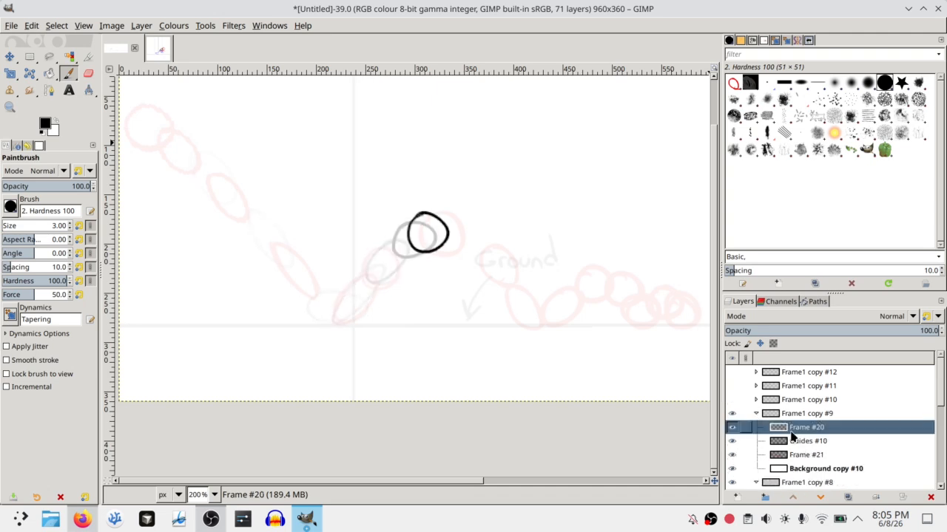
Move the ball on the Frame #20 layer about 20 px to the right along the guide path
key(r)
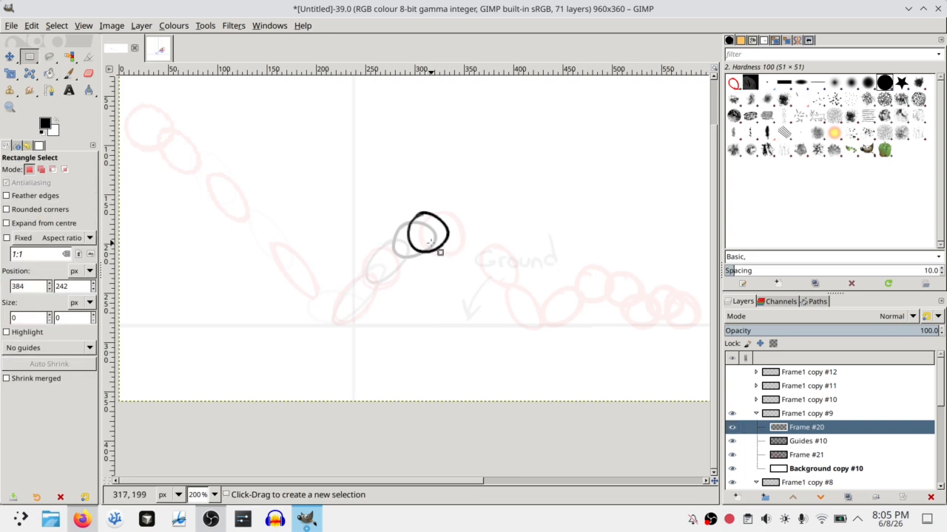
key(m)
drag(430, 260, 454, 257)
key(ctrl+shift+i)
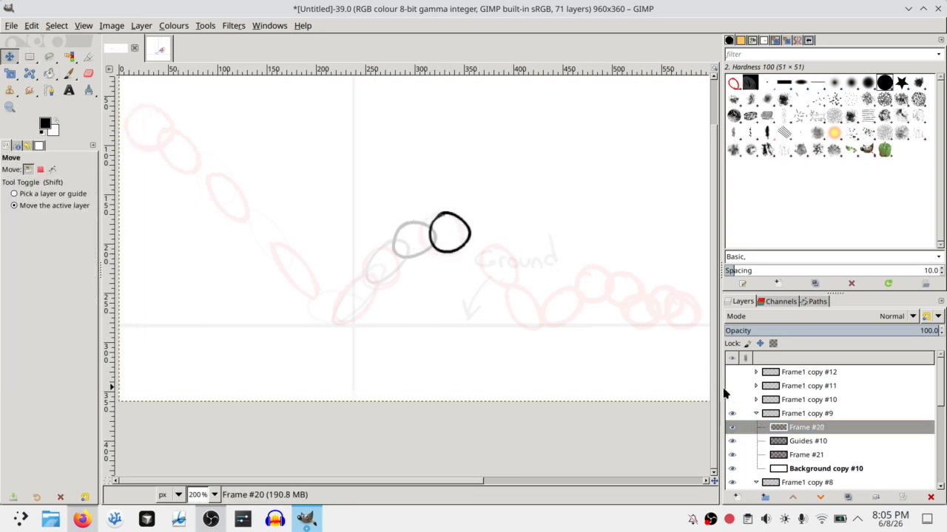
Show and expand the Frame1 copy #10 group and move its Frame #22 ball to the right, just past the Frame #20 ball
click(732, 399)
click(755, 399)
click(806, 413)
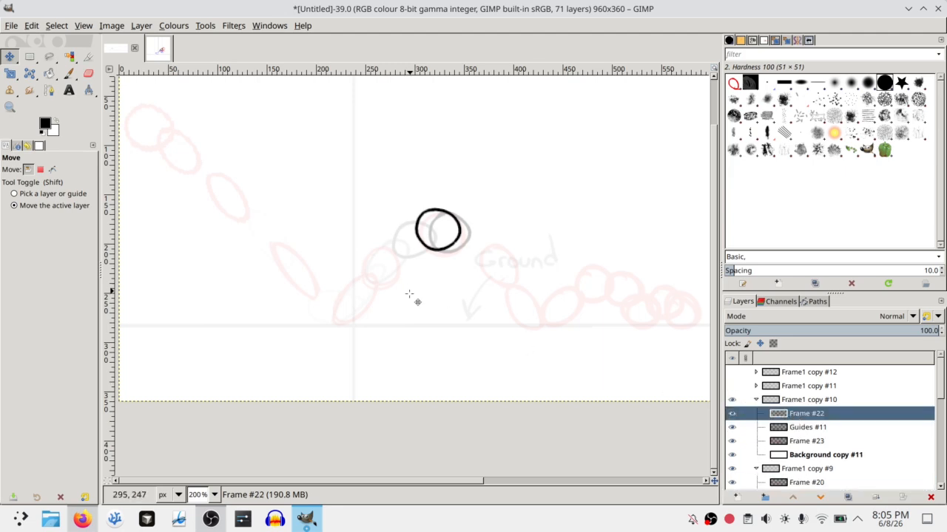
drag(417, 299, 529, 324)
Show and expand the Frame1 copy #11 and #12 groups and replace the Frame #26 ball with a hand-painted oval on the descent
click(732, 386)
click(755, 385)
click(790, 402)
click(732, 372)
click(756, 372)
click(805, 385)
key(ctrl+z)
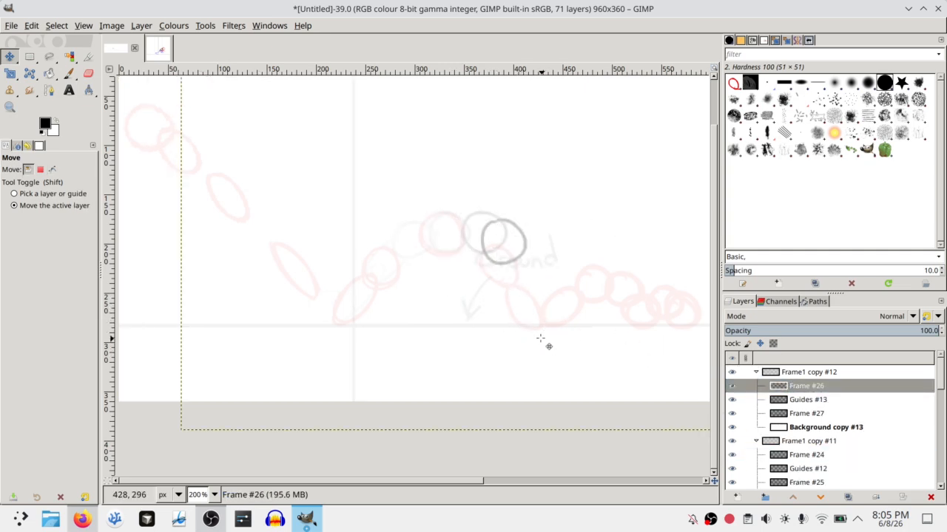
key(p)
mouse_move(504, 240)
mouse_down()
mouse_move(532, 260)
mouse_move(508, 272)
mouse_up()
key(ctrl+z)
Collapse and hide the Frame1 copy #12 group, then clear the Frame #24 layer and repaint its ball as a slightly stretched oval
click(756, 372)
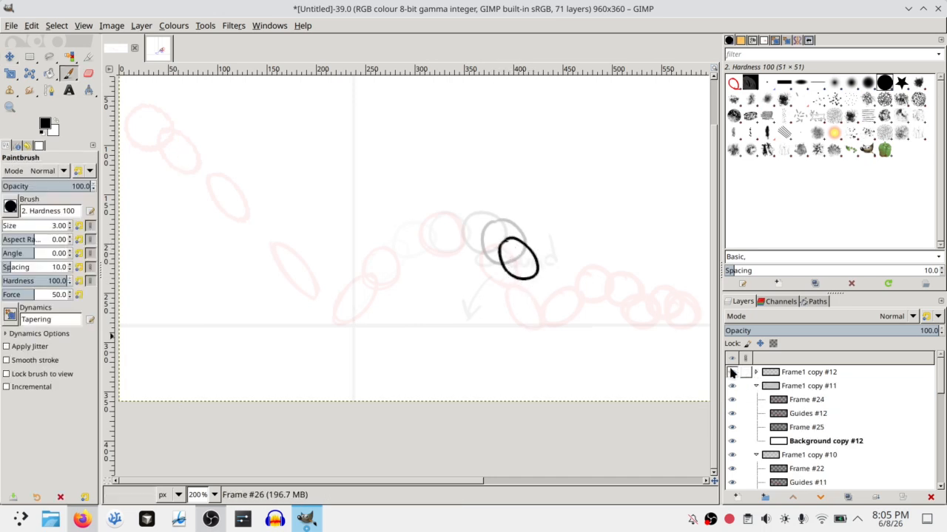
click(732, 372)
click(784, 400)
key(Delete)
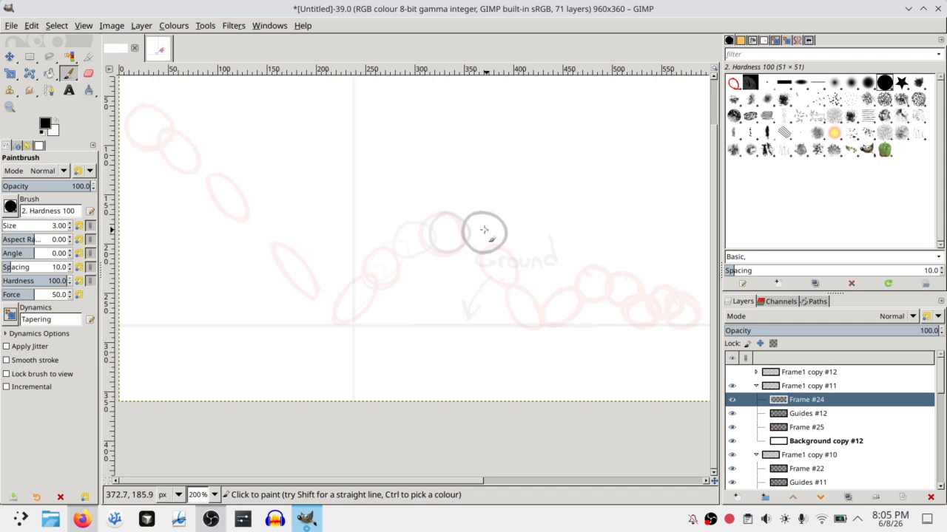
mouse_move(485, 230)
mouse_down()
mouse_move(480, 244)
mouse_move(517, 240)
mouse_move(497, 230)
mouse_up()
key(ctrl+z)
key(ctrl+z)
click(732, 385)
click(732, 385)
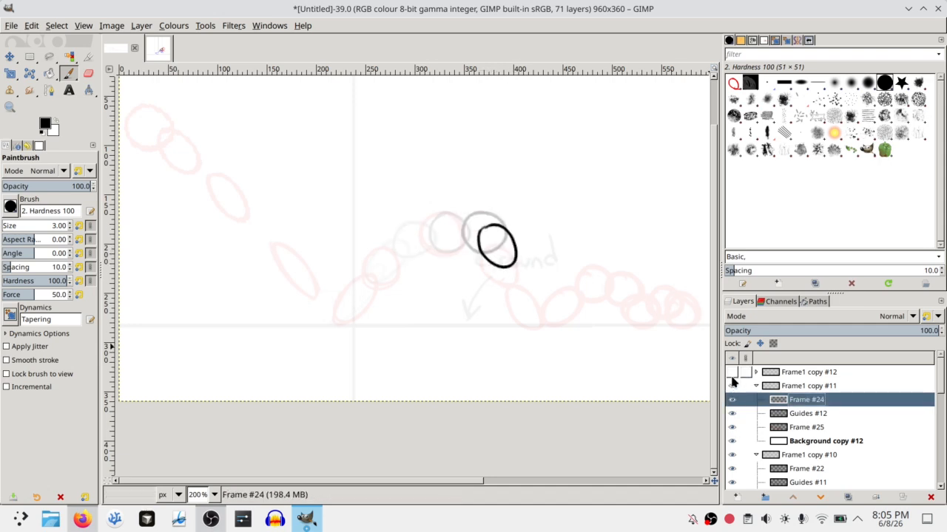
Show and expand Frame1 copy #12, clear its Frame #26 layer and repaint the ball farther down the descent
click(731, 372)
click(753, 373)
click(806, 386)
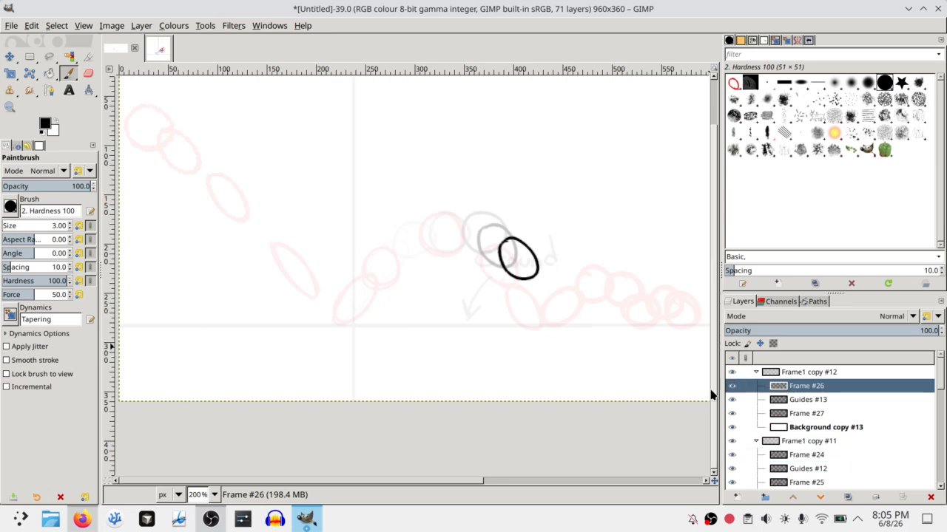
drag(515, 255, 523, 252)
key(ctrl+z)
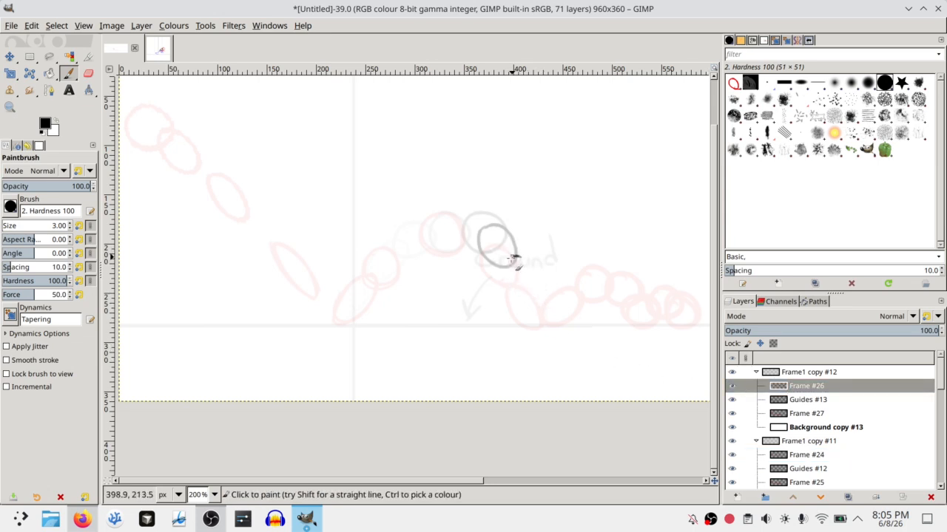
Hide and collapse the Frame1 copy #12, #11 and #10 groups one after another to compare the ball positions
click(731, 372)
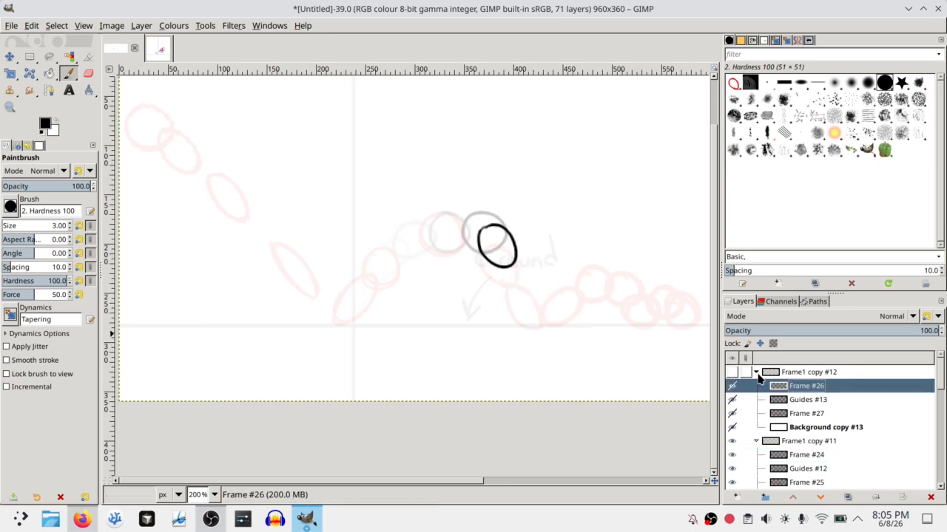
click(755, 372)
click(732, 385)
click(755, 386)
click(731, 399)
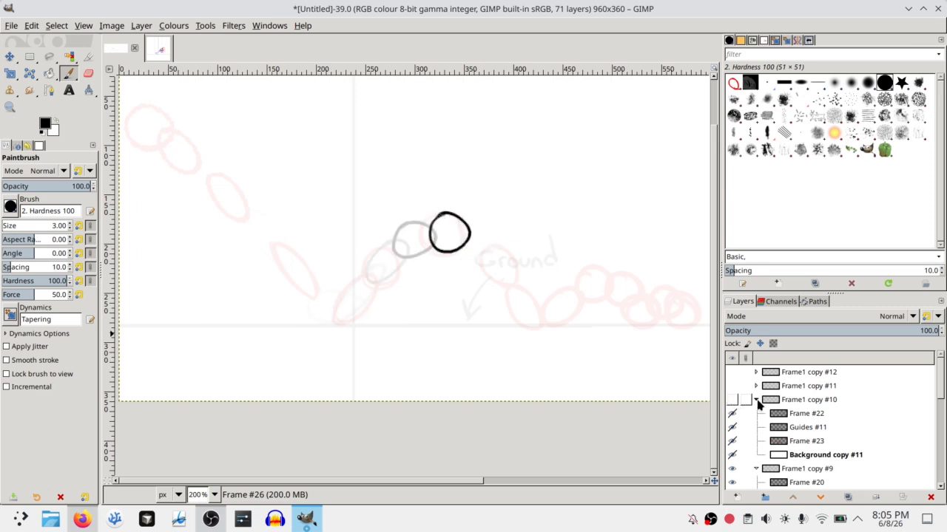
click(755, 399)
click(732, 414)
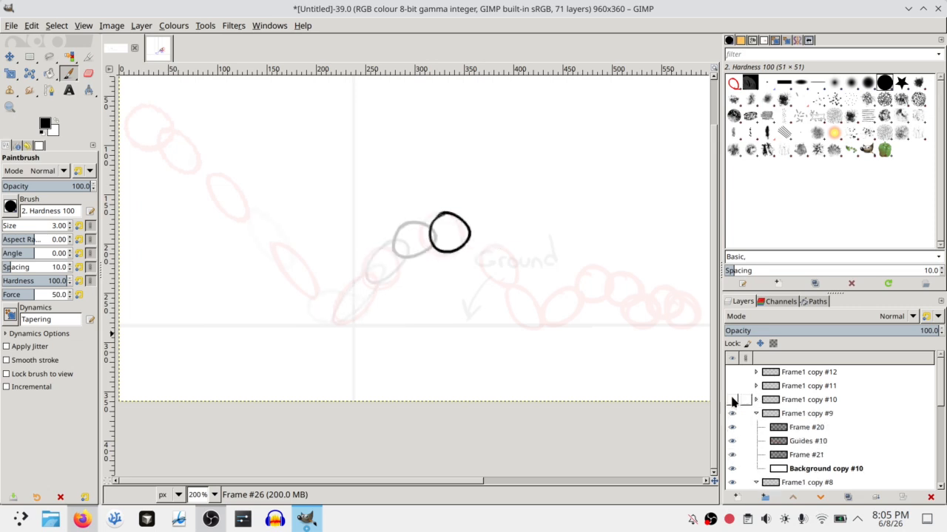
Show and expand the Frame1 copy #10 group and nudge its Frame #22 ball about 7 px left and 4 px down
click(731, 399)
click(755, 399)
click(792, 413)
key(m)
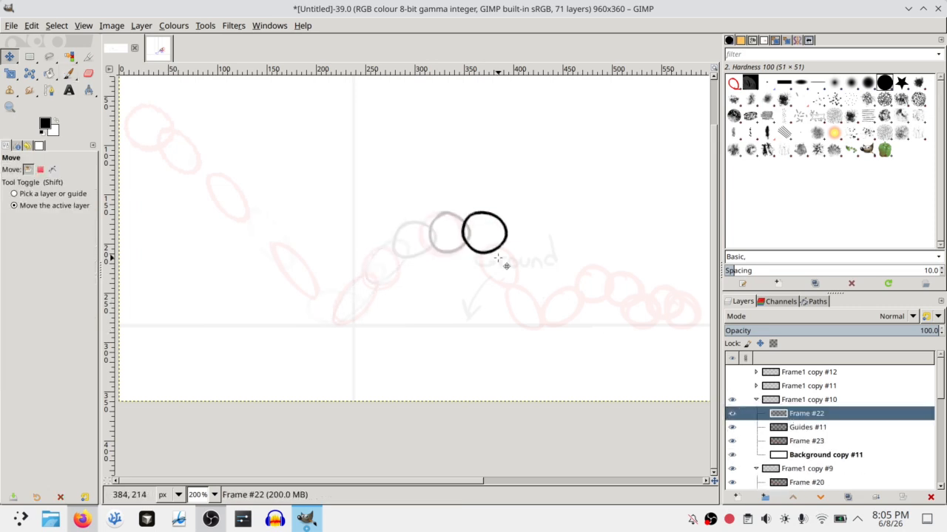
drag(498, 258, 491, 262)
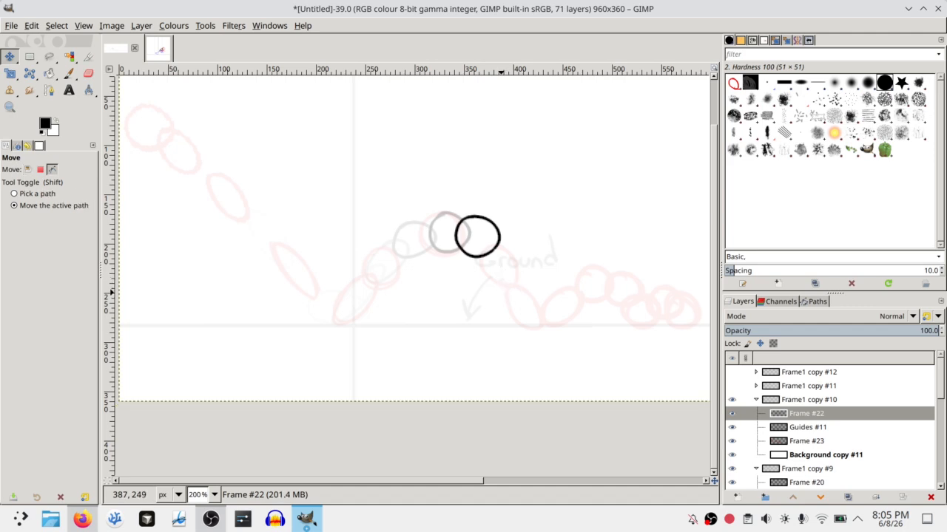
Preview the animation playback and close the preview
key(ctrl+f)
click(241, 159)
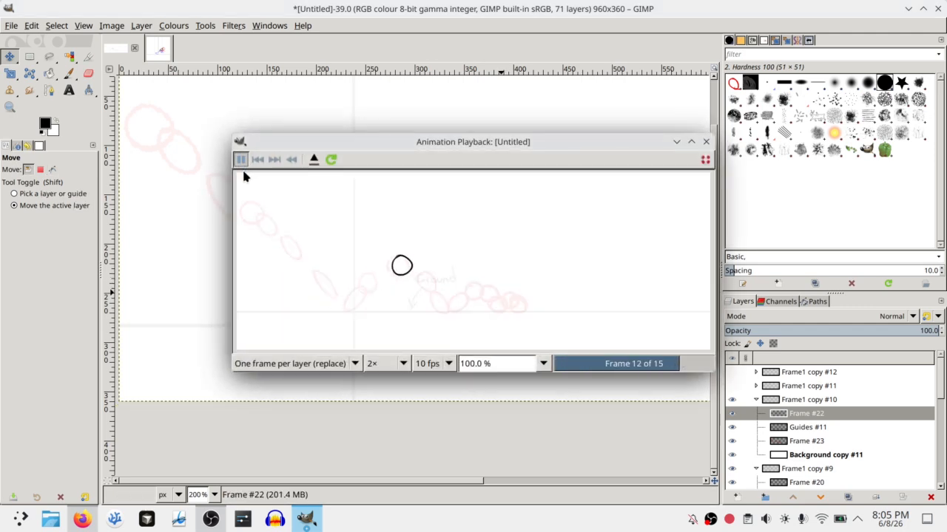
click(706, 142)
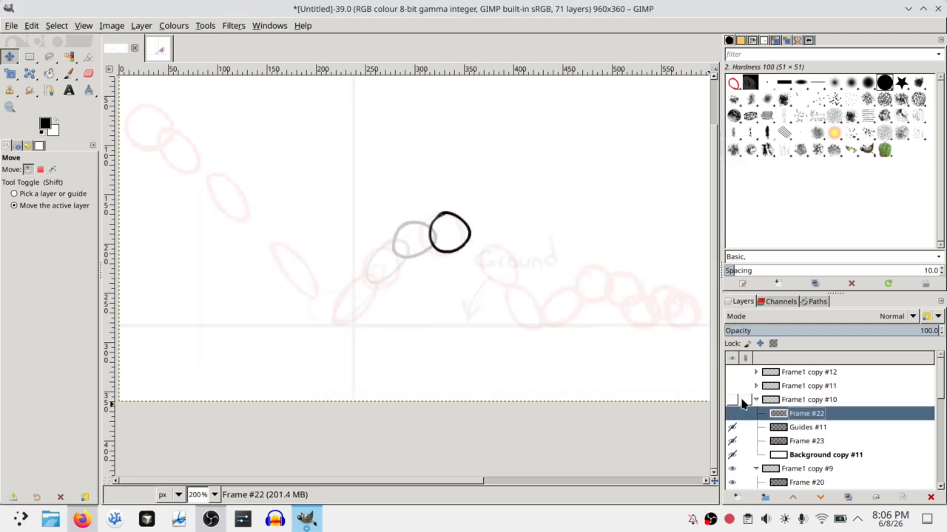
Toggle Frame1 copy #10 to compare positions, then clear its Frame #22 layer and repaint the ball slightly lower beside the Frame #20 ball
click(733, 401)
click(732, 414)
key(p)
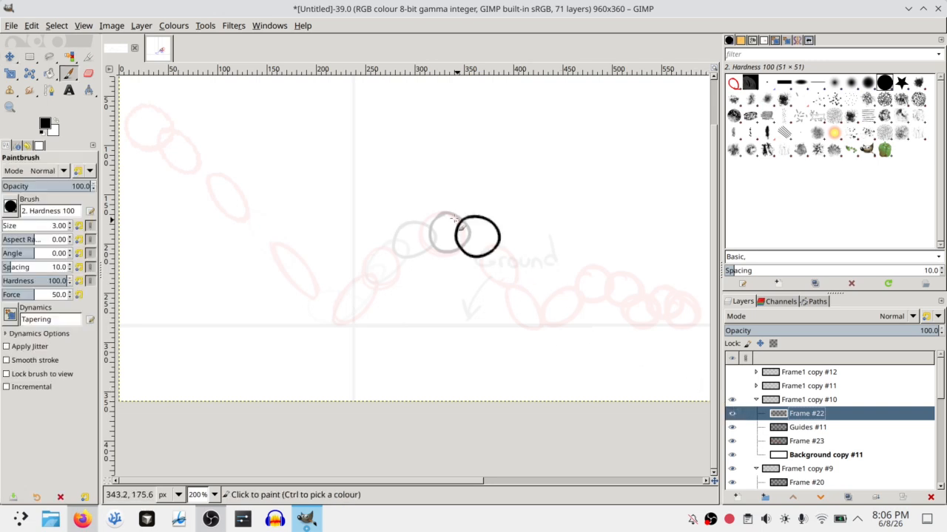
key(Delete)
mouse_move(468, 224)
mouse_down()
mouse_move(496, 232)
mouse_move(466, 223)
mouse_move(525, 270)
mouse_move(491, 248)
mouse_up()
key(ctrl+z)
Show and expand the Frame1 copy #11 group and redraw its Frame #24 ball farther down the descent
click(731, 386)
click(756, 386)
click(806, 400)
Show and expand Frame1 copy #12, clear its Frame #26 layer and paint a narrow, stretched oval reaching the ground line
click(732, 372)
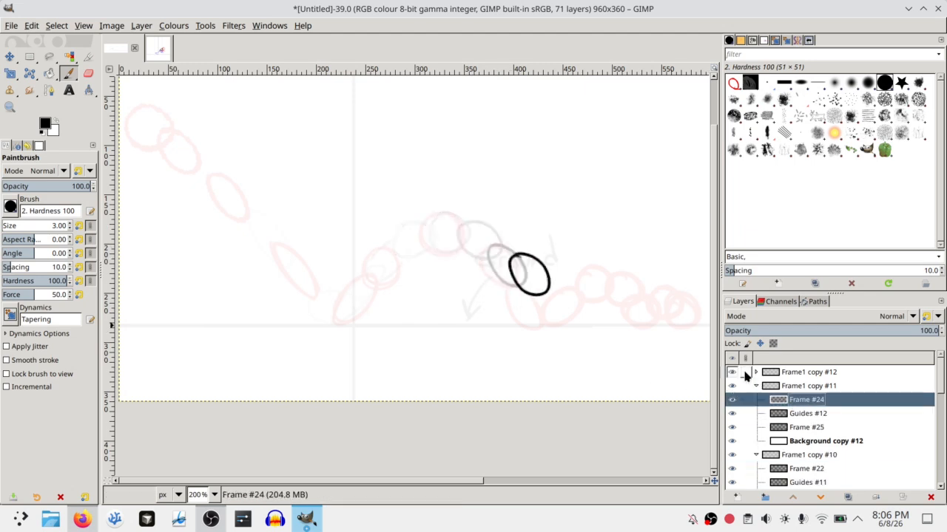
click(755, 372)
click(806, 386)
key(Delete)
drag(519, 280, 543, 319)
key(ctrl+z)
drag(520, 275, 513, 278)
Duplicate the Frame1 copy #12 group and clear the copied ball from the duplicate's top layer
click(756, 372)
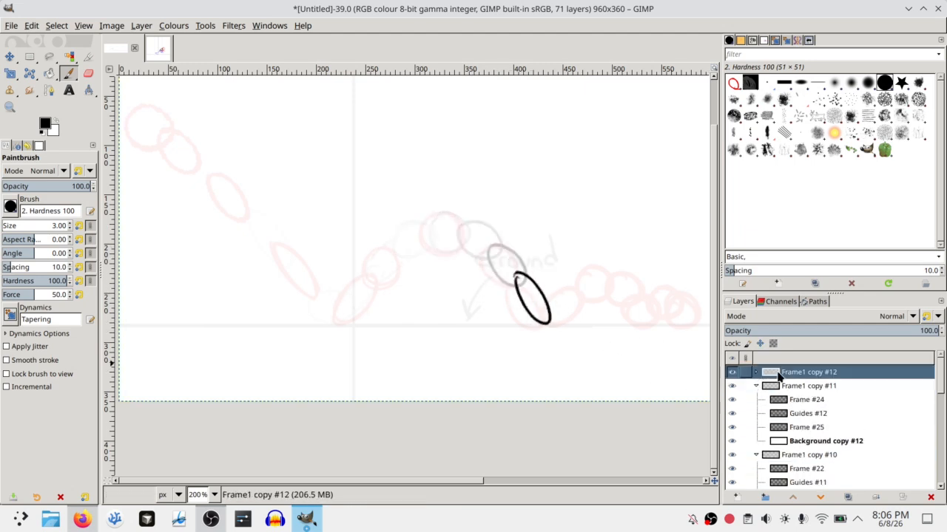
key(ctrl+shift+d)
click(755, 372)
click(806, 386)
key(Delete)
key(space)
drag(572, 309, 475, 285)
click(756, 372)
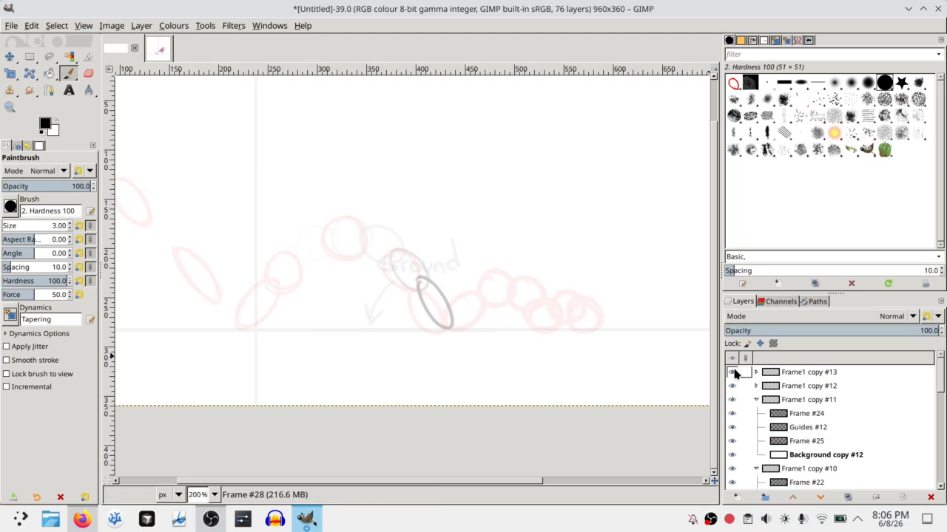
Hide Frame1 copy #13, expand Frame1 copy #12 and move its Frame #26 oval to the right
click(731, 372)
click(756, 386)
click(780, 399)
drag(451, 315, 480, 326)
Select a rectangle of about 129 × 126 px around the Frame #26 oval and shear it to increase its slant
key(r)
drag(522, 236, 395, 359)
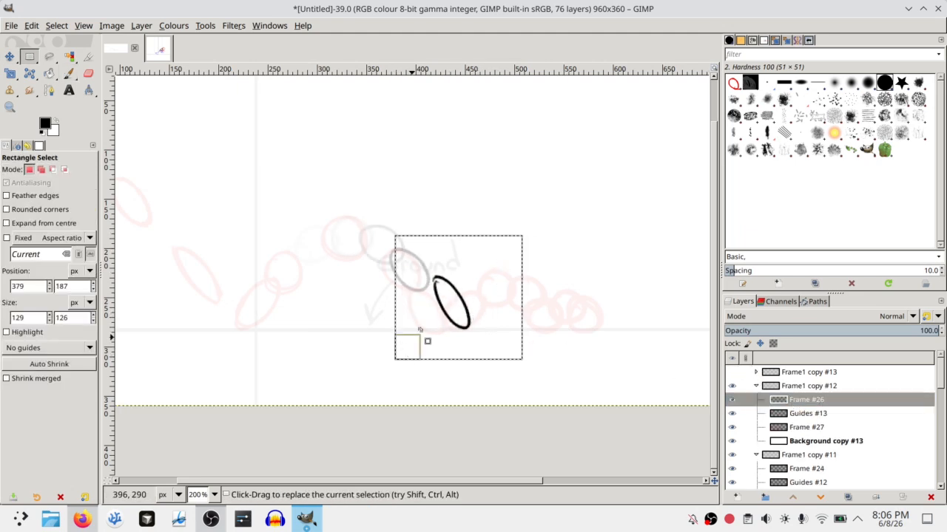
key(shift+s)
click(456, 248)
mouse_move(456, 247)
mouse_down()
mouse_move(447, 252)
mouse_move(483, 254)
mouse_move(462, 249)
mouse_up()
key(Escape)
key(shift+h)
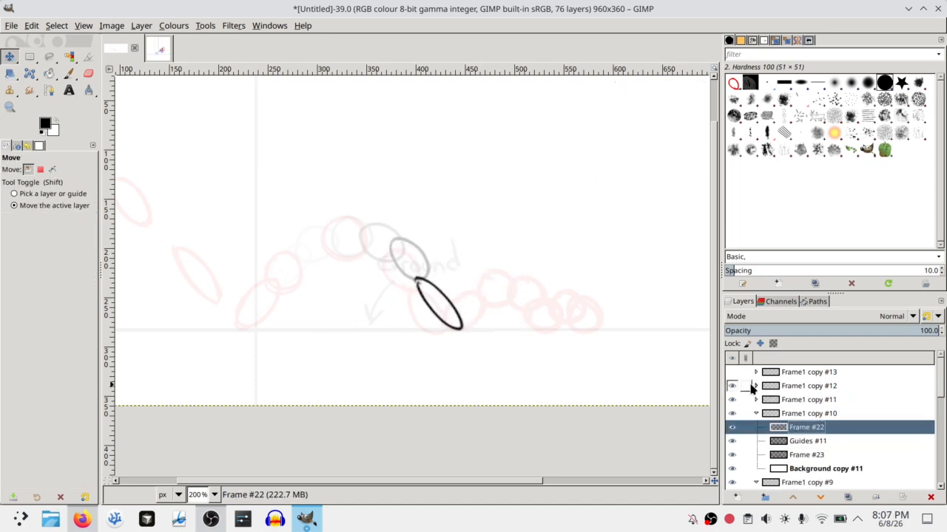
Move the Frame #26 oval about 15 px to the right and toggle Frame1 copy #12 to compare its position
click(755, 386)
click(807, 400)
drag(453, 338, 484, 345)
click(731, 386)
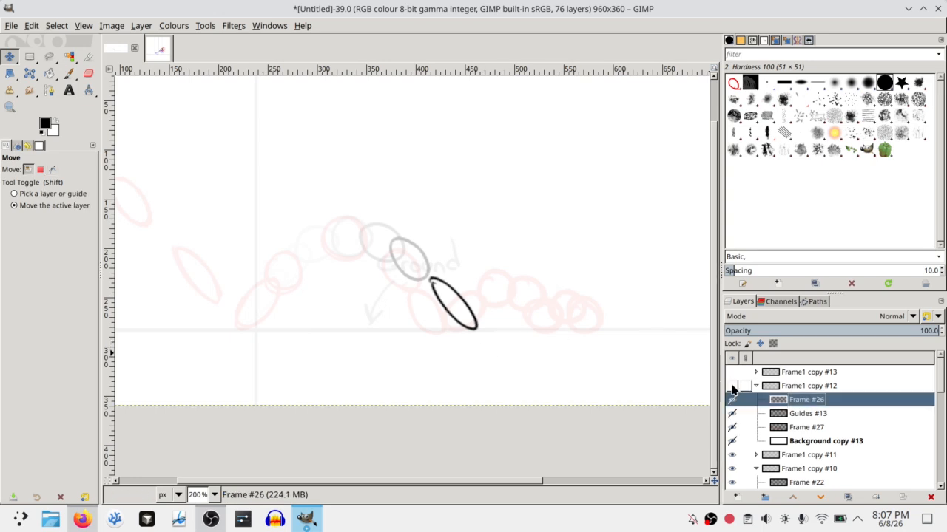
click(731, 386)
Show and expand Frame1 copy #13 and paint a tilted oval rebounding from the ground on its Frame #28 layer
click(732, 372)
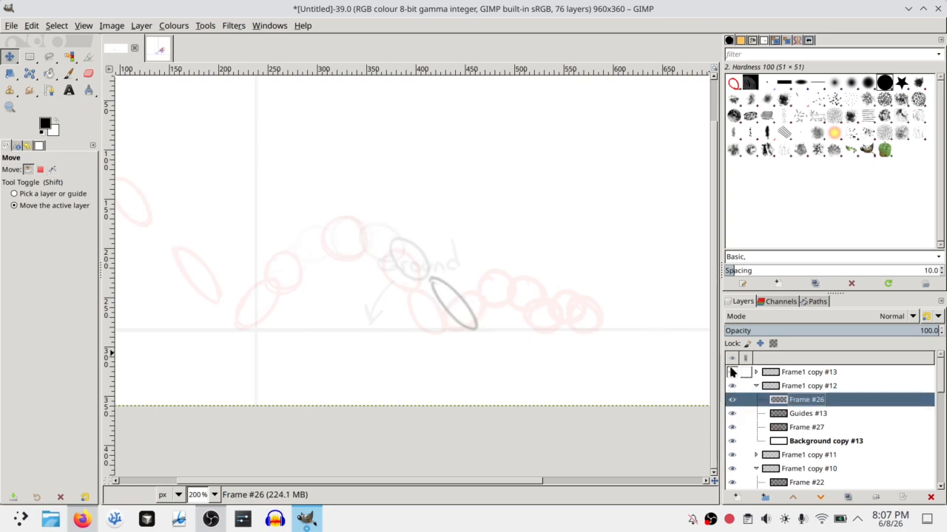
click(755, 372)
click(804, 386)
key(p)
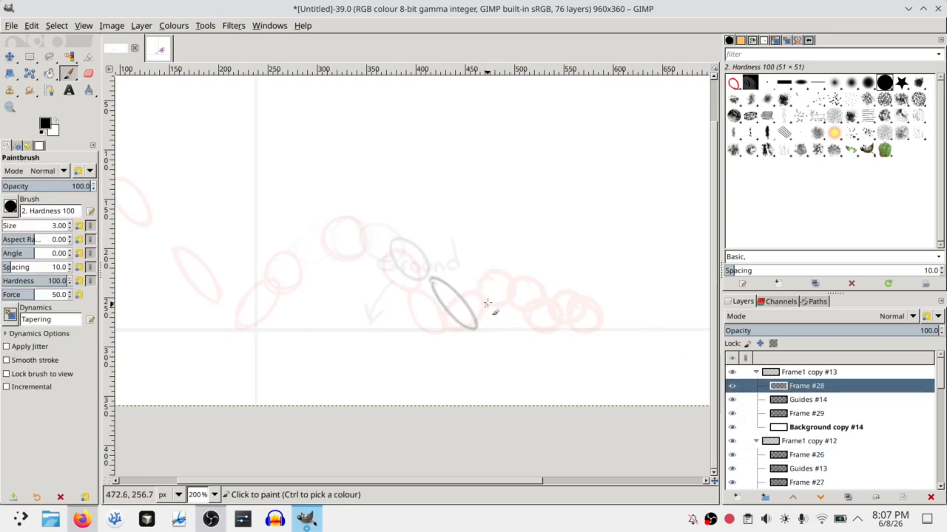
mouse_move(500, 284)
mouse_down()
mouse_move(507, 317)
mouse_move(501, 288)
mouse_up()
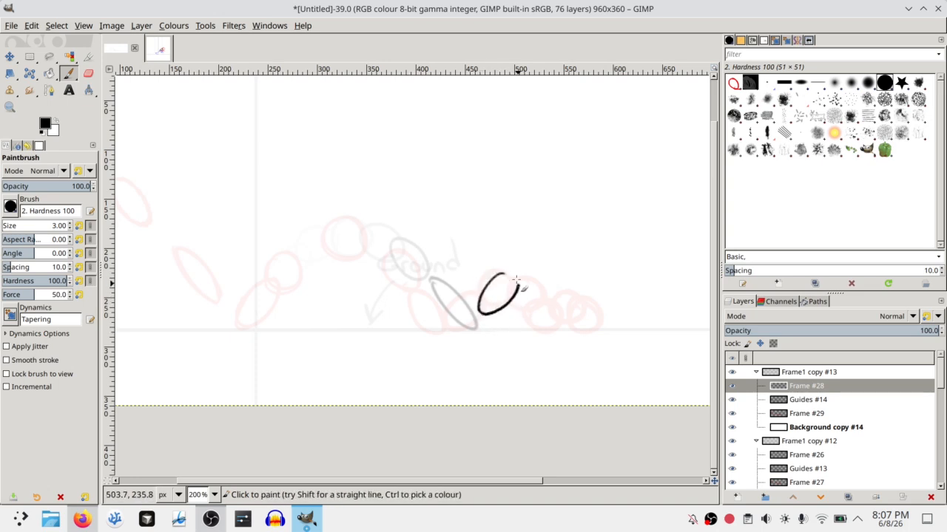
Duplicate the Frame1 copy #13 group for the next frame
click(783, 374)
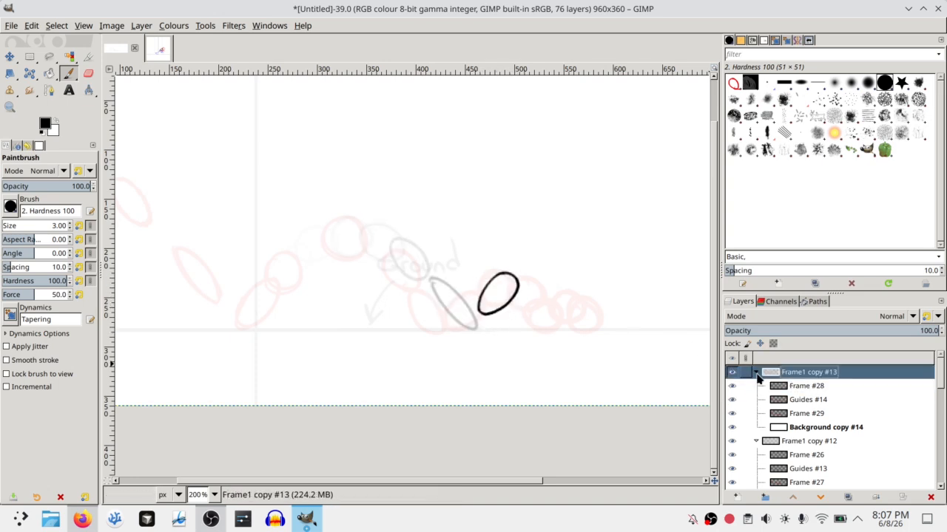
click(755, 372)
click(757, 372)
click(847, 497)
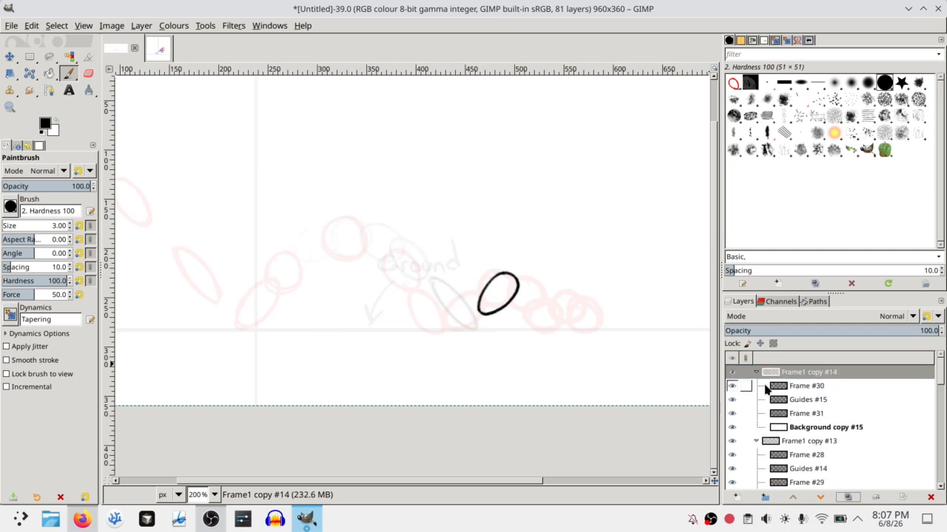
Clear the copied oval from the Frame #30 layer and try painting a round ball above and beyond the Frame #28 oval
click(806, 386)
drag(516, 260, 503, 280)
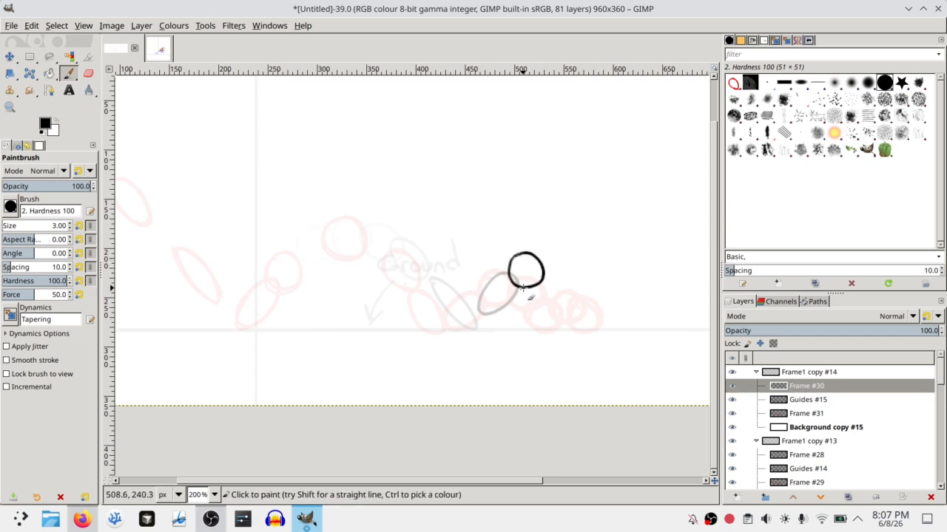
scroll(503, 277, left, 3)
key(ctrl+z)
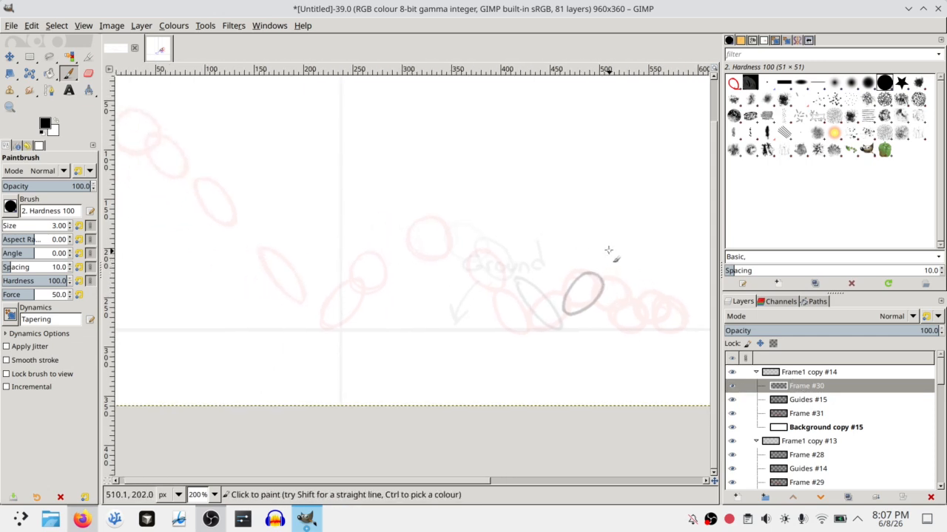
Toggle Frame1 copy #14 to compare positions and try repainting the Frame #30 ball as a larger circle or a tilted oval
click(730, 374)
click(730, 373)
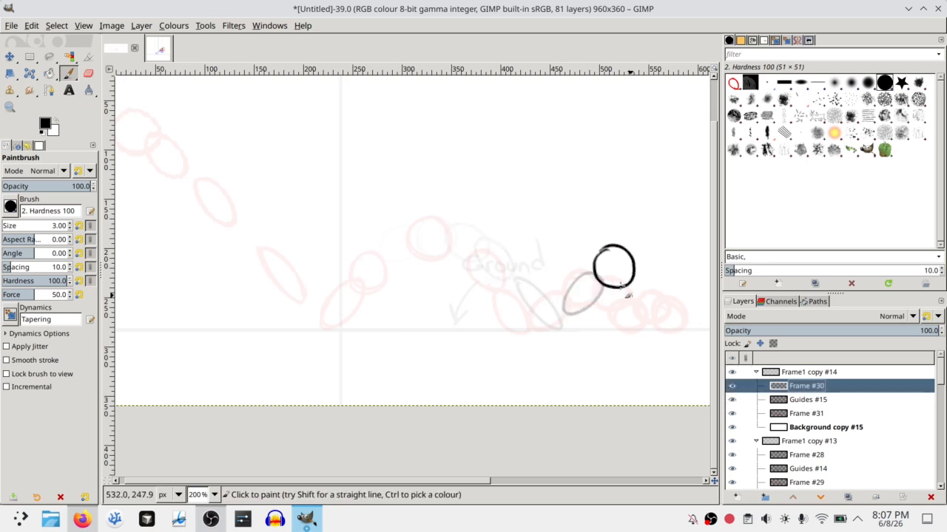
key(ctrl+z)
mouse_move(608, 248)
mouse_down()
mouse_move(615, 244)
mouse_move(603, 290)
mouse_up()
key(ctrl+z)
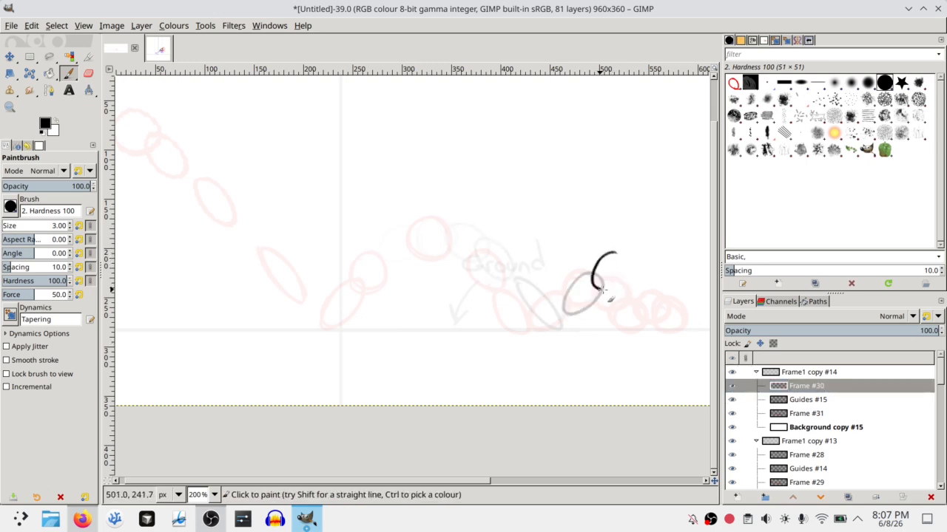
key(ctrl+z)
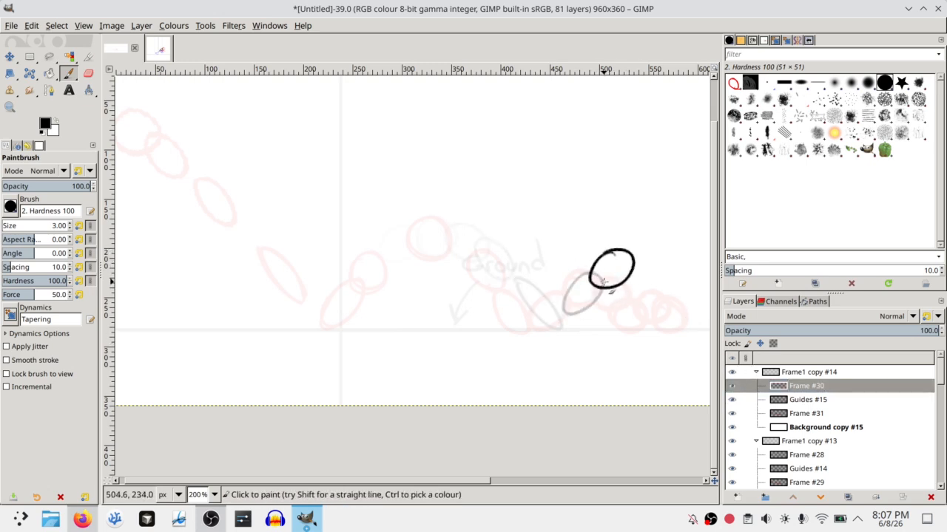
Undo the tilted oval on the Frame #30 layer, including a further attempt at repainting it
click(731, 375)
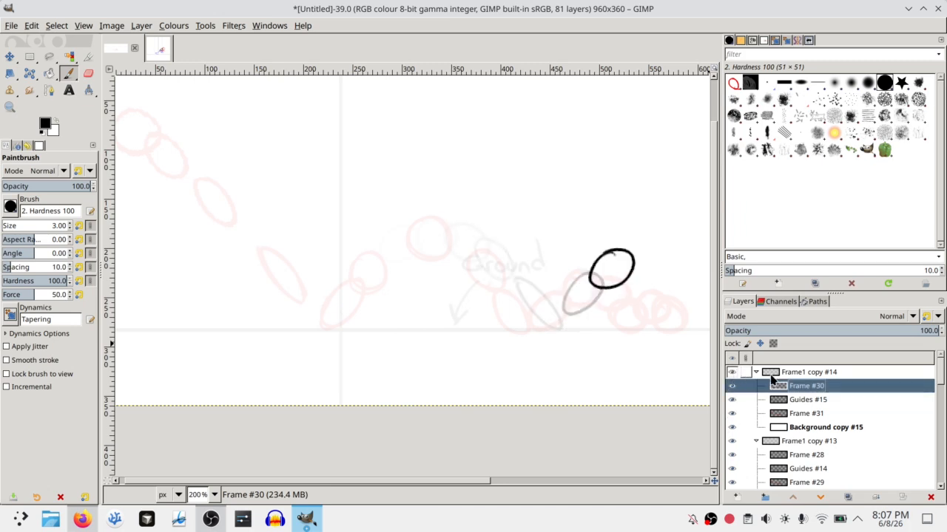
key(ctrl+z)
drag(614, 252, 599, 286)
key(ctrl+z)
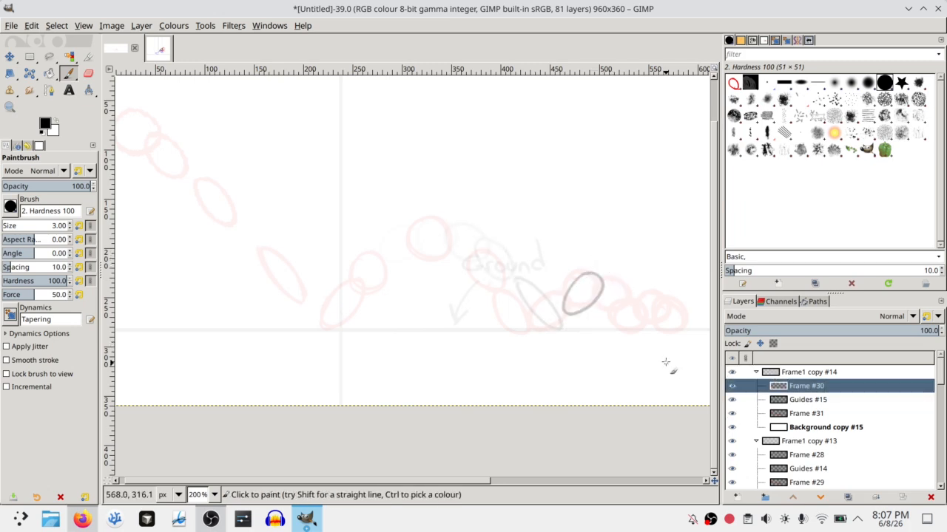
Shift the red rough path on the Frame #31 layer slightly to the right
click(774, 398)
key(m)
drag(544, 315, 268, 304)
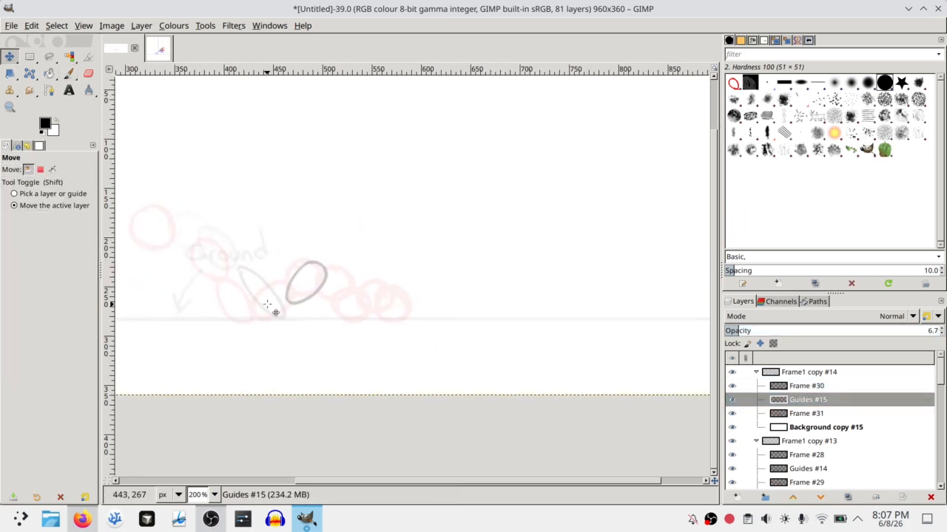
mouse_move(330, 308)
mouse_down()
mouse_move(363, 317)
mouse_move(361, 334)
mouse_move(345, 338)
mouse_up()
click(806, 414)
Paint a round ball on the Frame #30 layer, slightly above and to the right of the rebounding oval
click(796, 388)
key(p)
mouse_move(322, 253)
mouse_down()
mouse_move(331, 284)
mouse_move(334, 243)
mouse_up()
Duplicate the Frame1 copy #14 group and replace the copied ball on Frame #32 with a round ball farther right
click(773, 372)
key(ctrl+shift+d)
click(762, 385)
key(Delete)
key(m)
drag(582, 323, 603, 323)
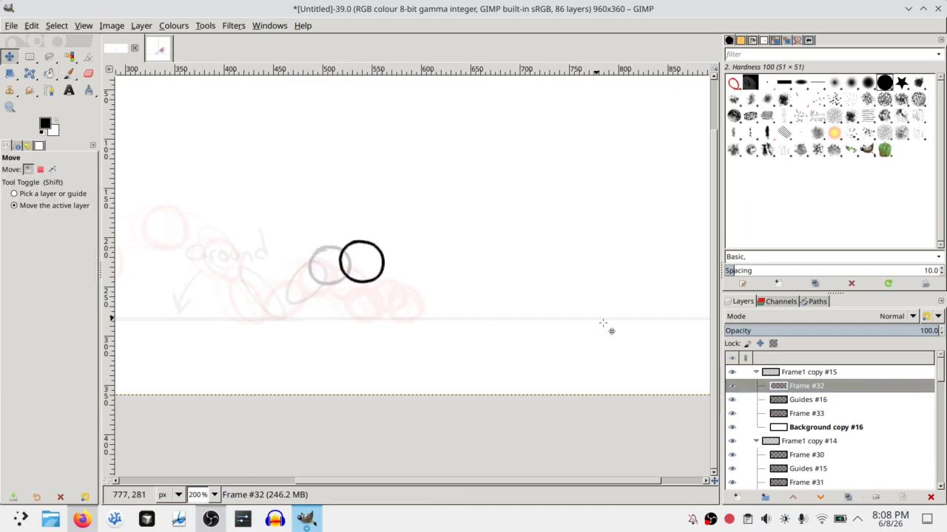
Hide and collapse Frame1 copy #15 and rework the Frame #30 ball slightly larger and farther right
click(756, 371)
click(731, 372)
click(806, 399)
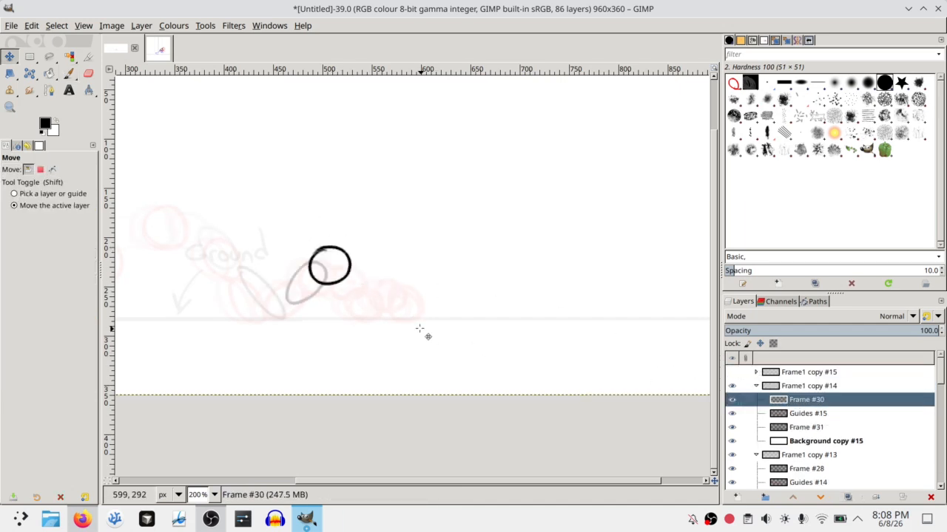
mouse_move(420, 331)
mouse_down()
mouse_move(468, 323)
mouse_move(408, 316)
mouse_move(442, 321)
mouse_move(421, 315)
mouse_up()
key(ctrl+z)
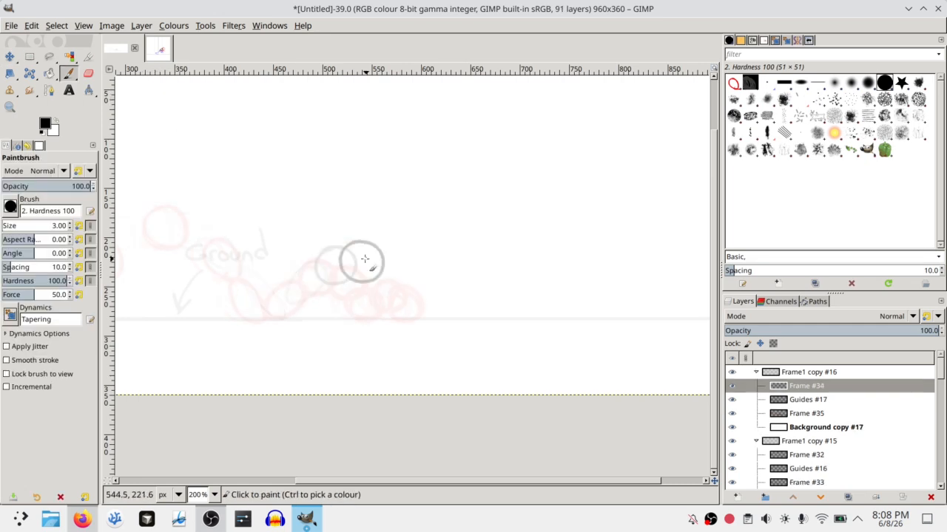
Paint a slightly tilted descending ball on the Frame #34 layer and toggle the upper groups to compare it with Frame #30
drag(367, 258, 368, 256)
click(756, 371)
click(731, 374)
click(731, 386)
click(794, 469)
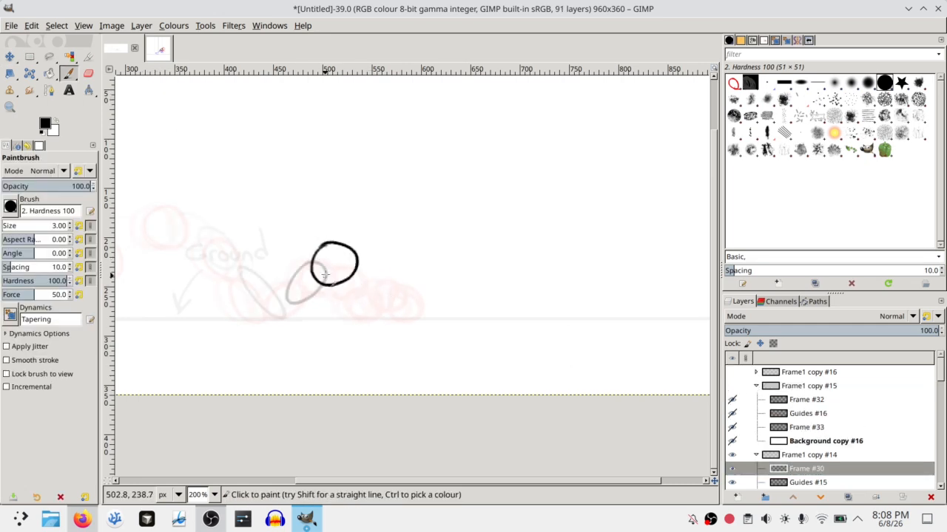
click(731, 386)
click(732, 372)
Try shifting the Frame #32 ball slightly to the left
click(794, 399)
key(m)
mouse_move(378, 290)
mouse_down()
mouse_move(367, 291)
mouse_move(372, 297)
mouse_up()
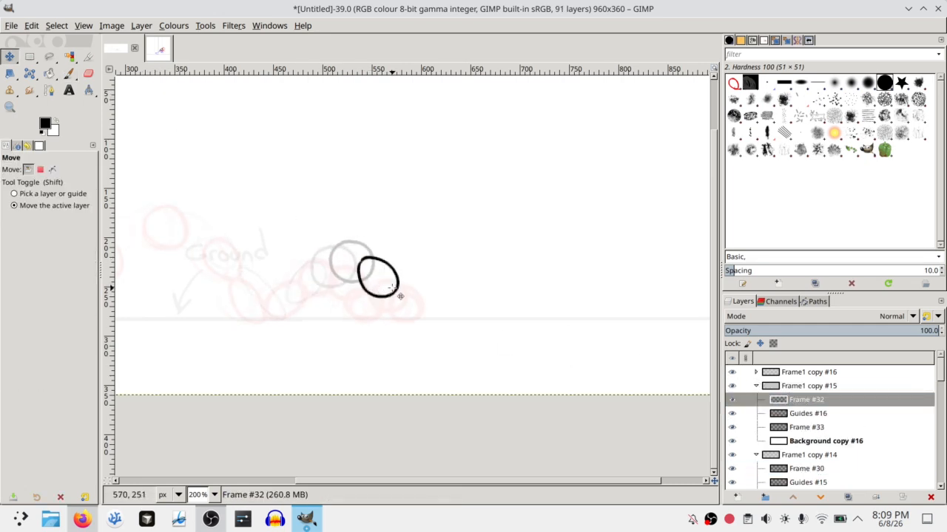
Expand Frame1 copy #16 and move the Frame #34 ball slightly up and to the right
click(756, 371)
click(807, 386)
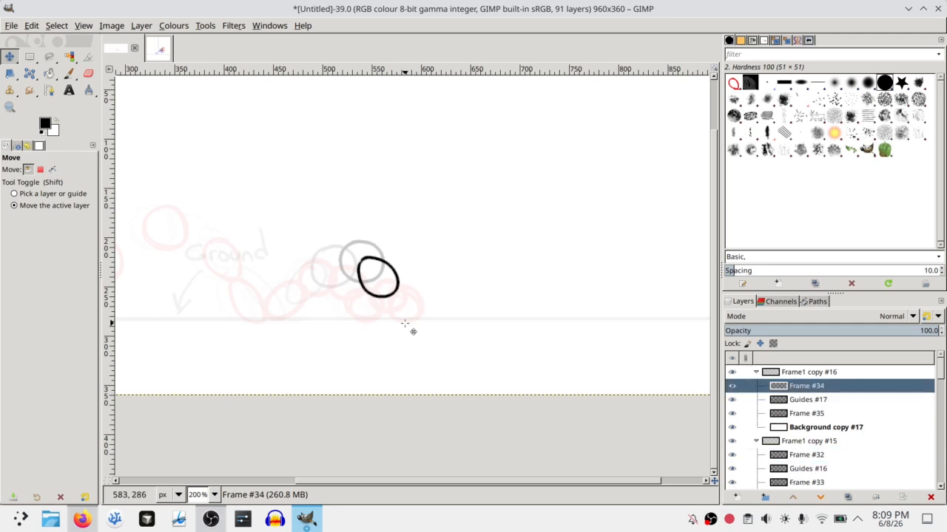
drag(411, 333, 422, 322)
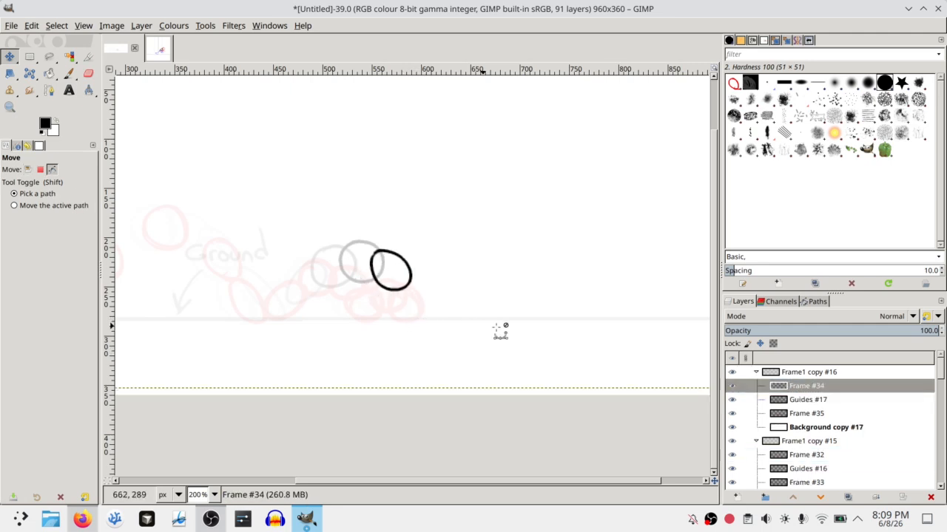
Duplicate Frame1 copy #16, place the Frame #36 ball lower and farther right, and toggle the group to compare
key(ctrl+shift+d)
drag(402, 278, 424, 296)
click(732, 372)
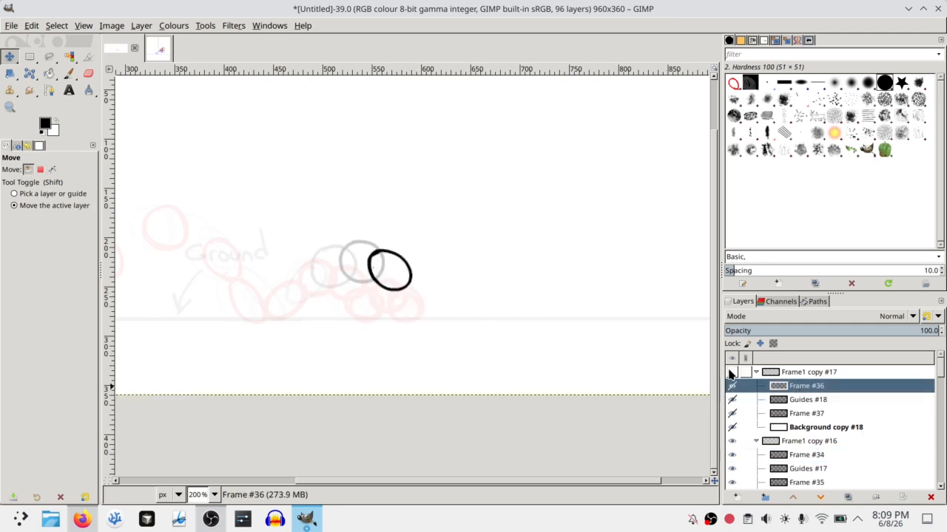
click(732, 372)
Duplicate Frame1 copy #17 and replace the copied ball on Frame #38 with a flat squashed oval on the ground
click(777, 373)
key(ctrl+shift+d)
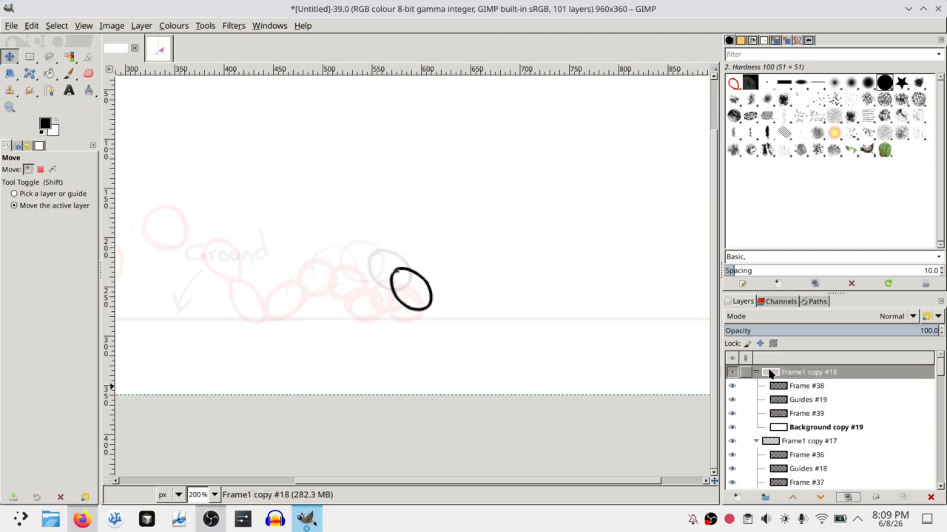
click(806, 386)
key(p)
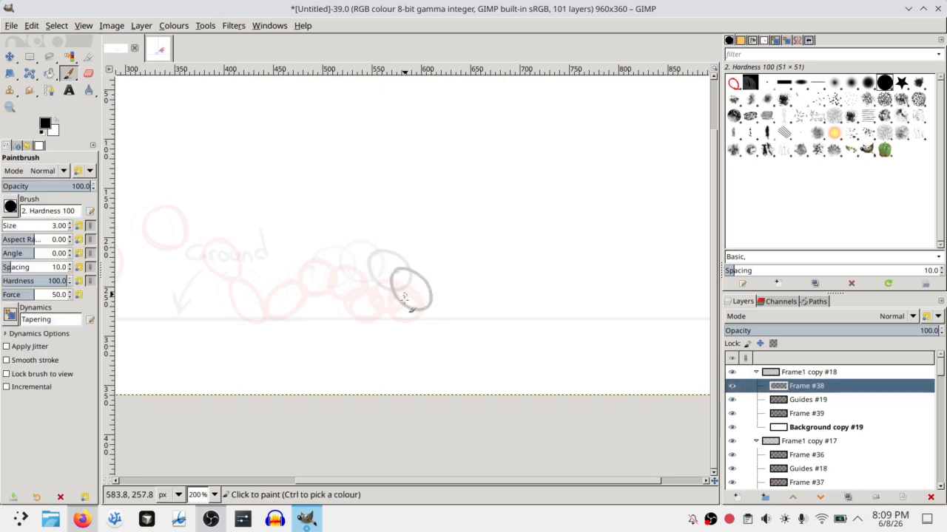
drag(423, 295, 448, 311)
key(m)
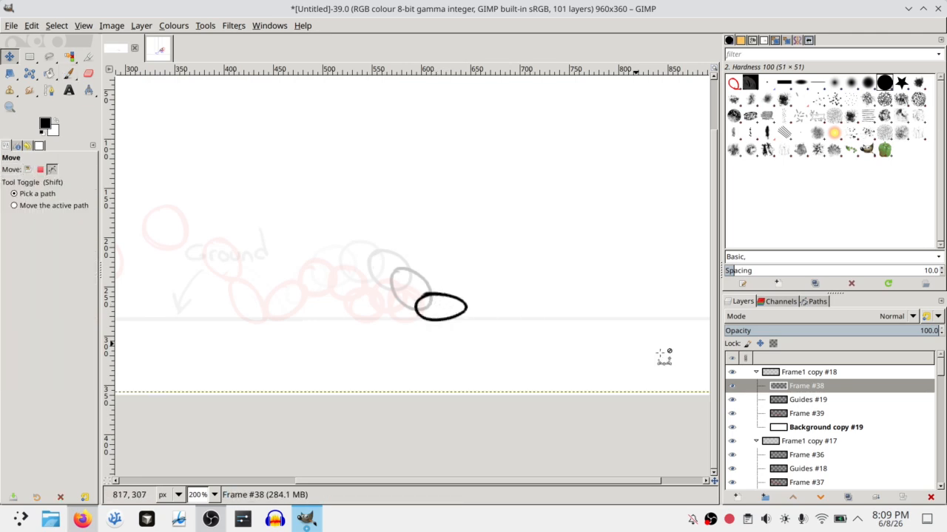
Toggle and collapse Frame1 copy #18, and move the Frame #36 ball down and right until it touches the ground
key(ctrl+shift+i)
click(733, 370)
click(732, 371)
click(755, 372)
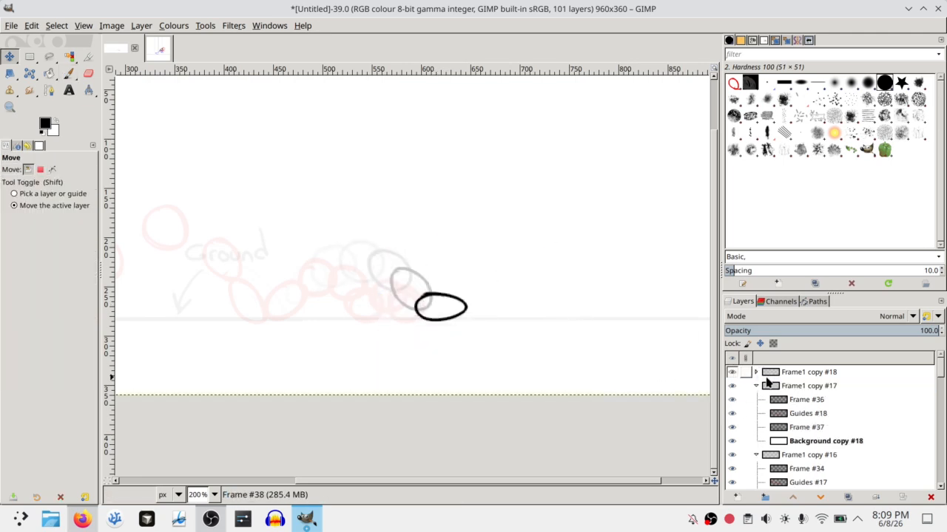
click(767, 384)
click(802, 400)
drag(453, 313, 464, 324)
key(p)
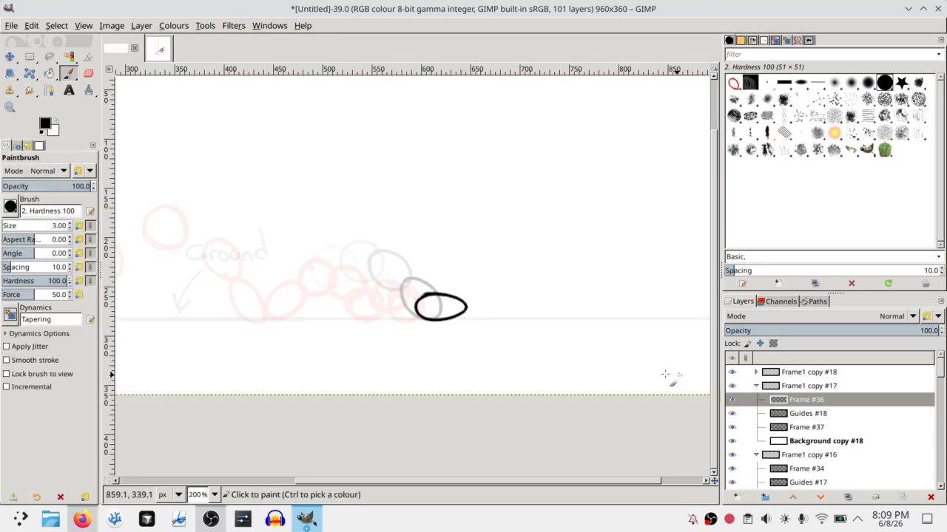
Play back the animation to check the bounce, and toggle Frame1 copy #18 to compare the last ball positions
key(ctrl+f)
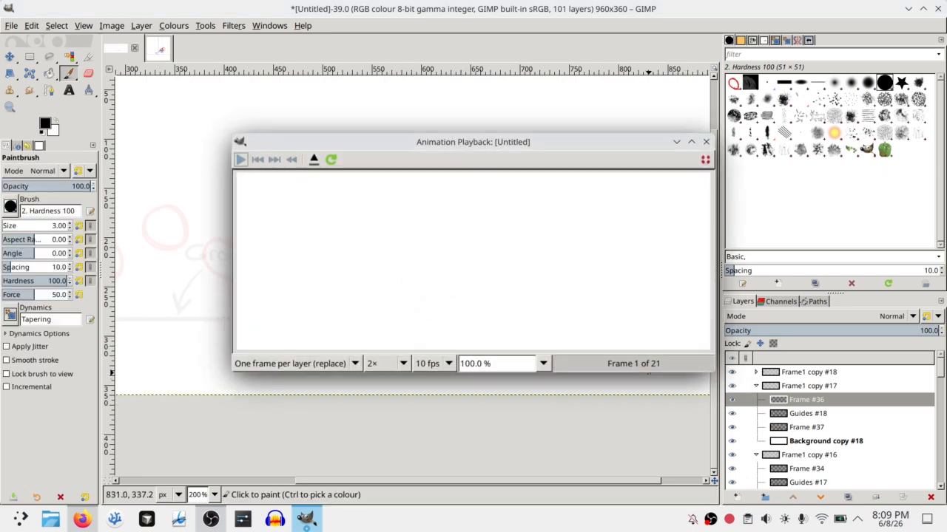
key(space)
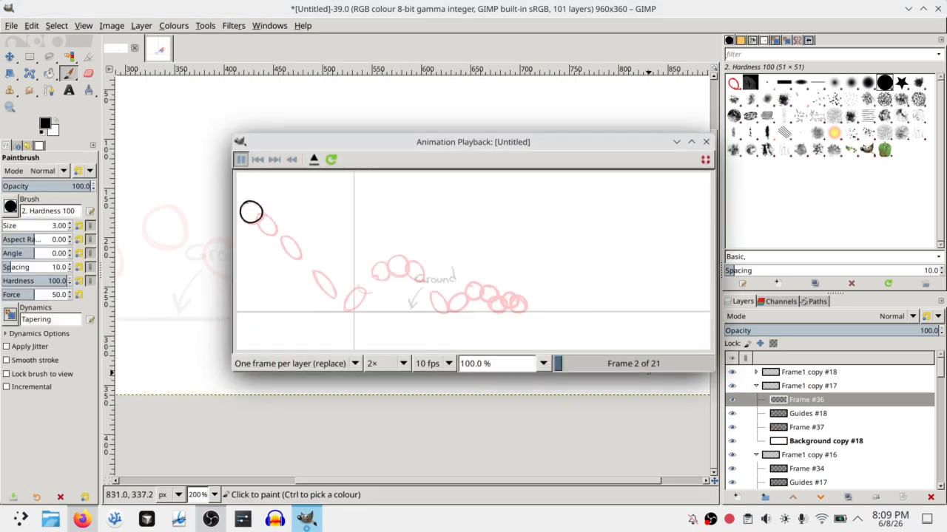
click(705, 141)
click(731, 373)
click(732, 373)
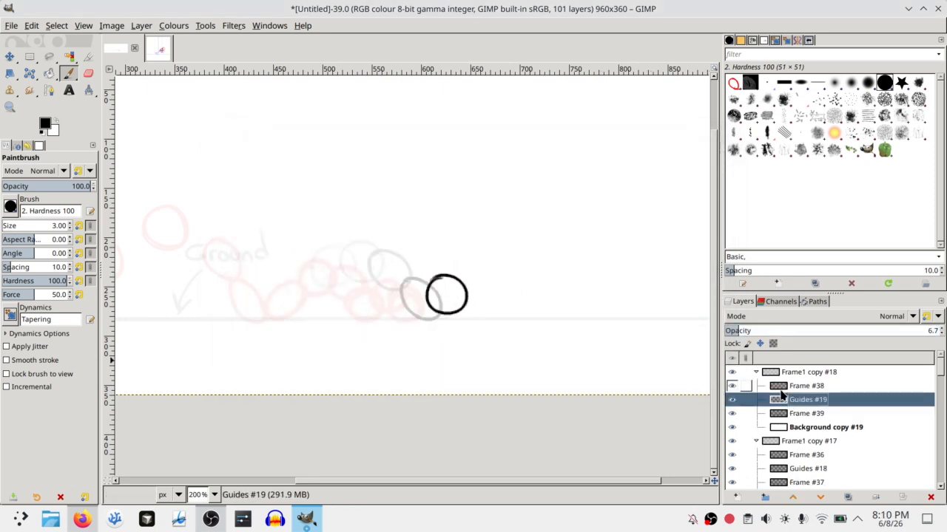
Delete the red path layers Frame #39, Frame #37, Frame #35 and Frame #33 from Frame1 copy #18 through #15
click(804, 414)
click(930, 497)
click(827, 469)
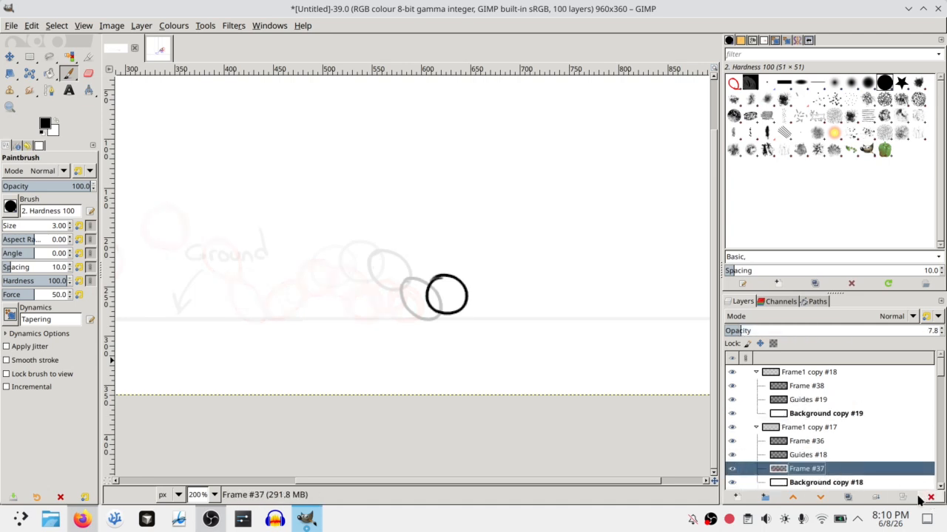
click(930, 496)
scroll(858, 414, down, 4)
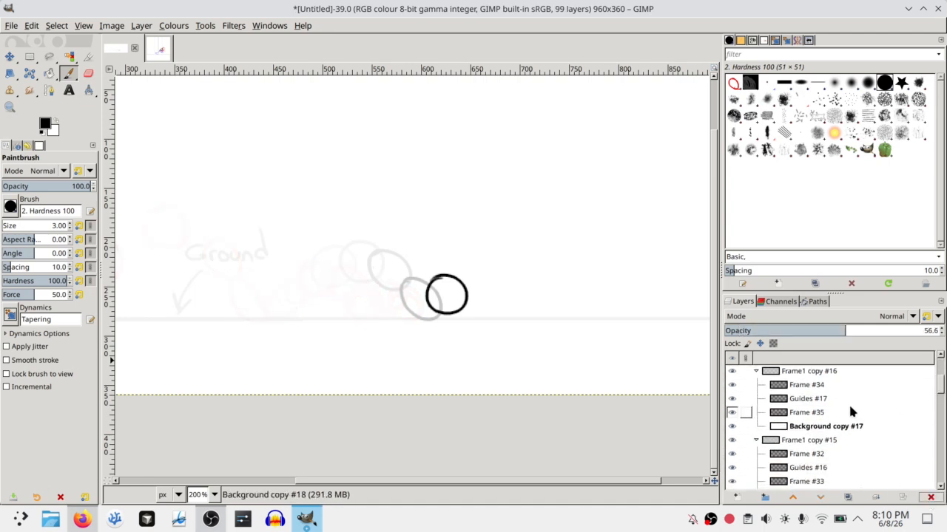
click(856, 415)
click(930, 497)
click(806, 467)
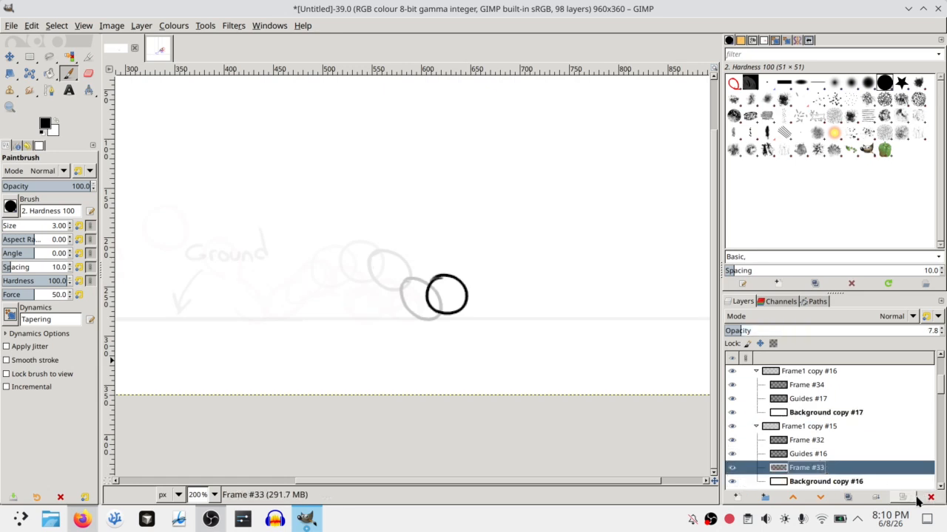
click(931, 497)
Delete the red path layers from Frame1 copy #14 and Frame1 copy #13, starting with Frame #31
scroll(942, 399, down, 2)
click(806, 426)
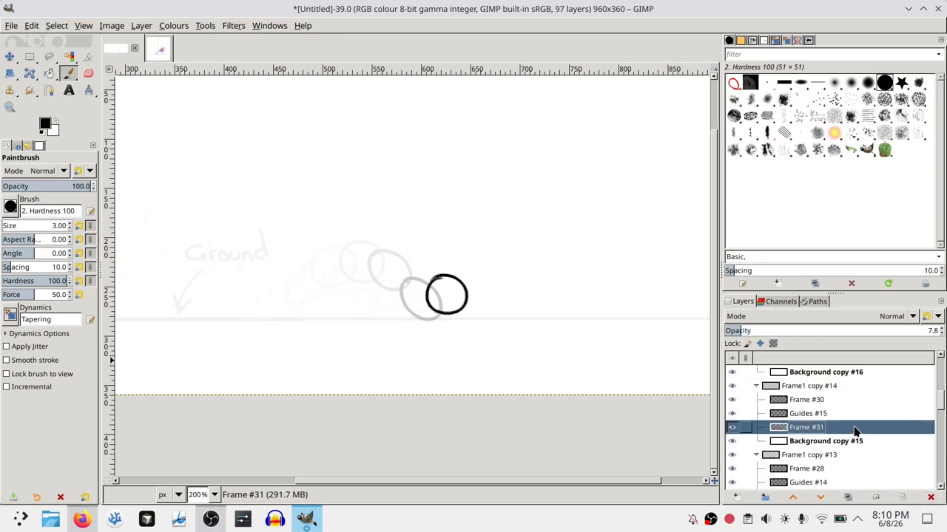
click(930, 497)
click(813, 482)
click(930, 497)
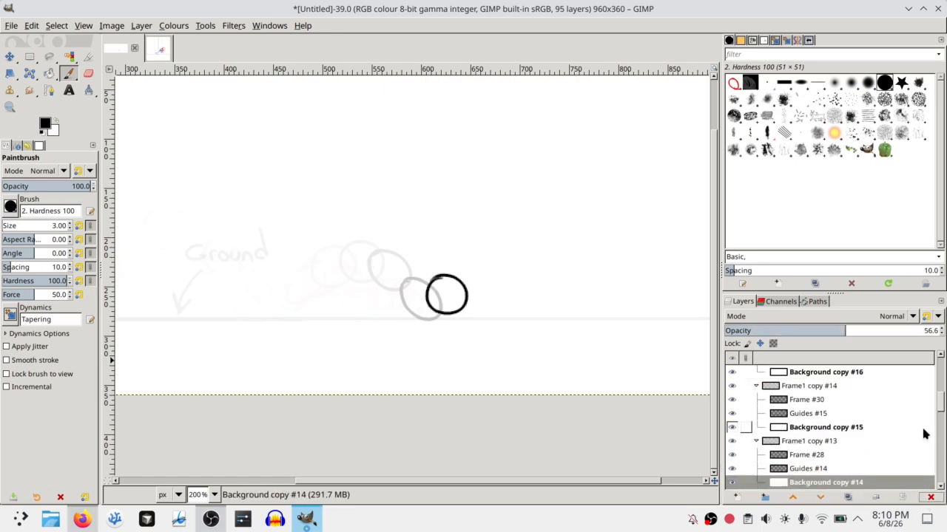
Delete Frame #27 from Frame1 copy #12 and the matching red path layers from Frame1 copy #10, #9 and #8
drag(936, 416, 937, 433)
click(843, 397)
scroll(843, 397, up, 1)
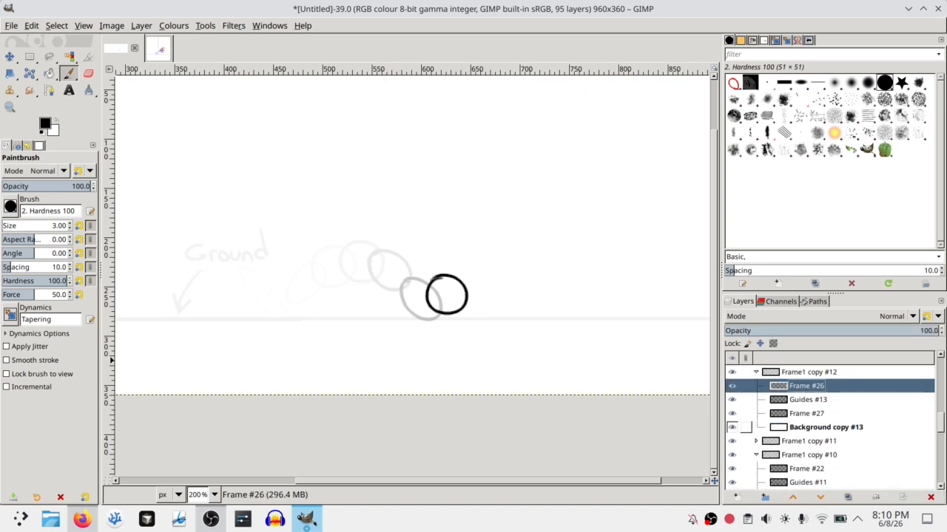
click(843, 398)
click(842, 413)
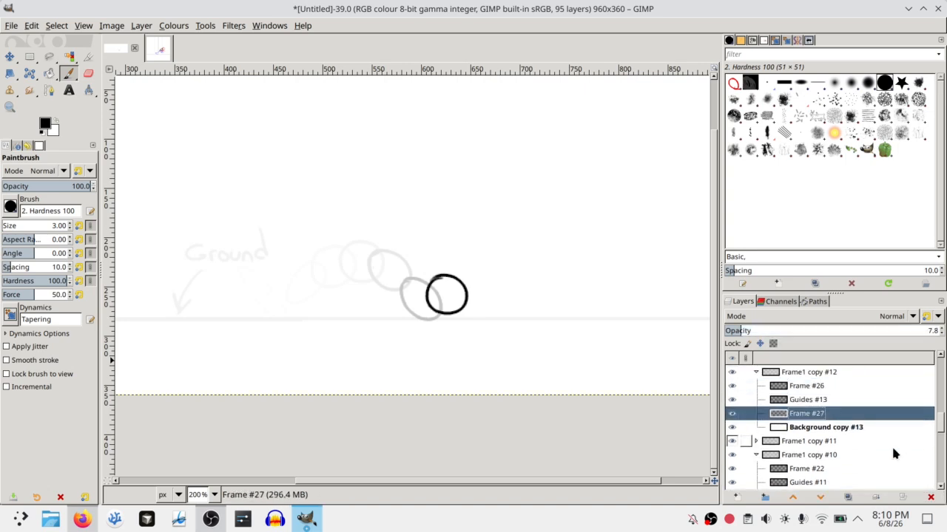
click(931, 497)
click(814, 482)
click(931, 496)
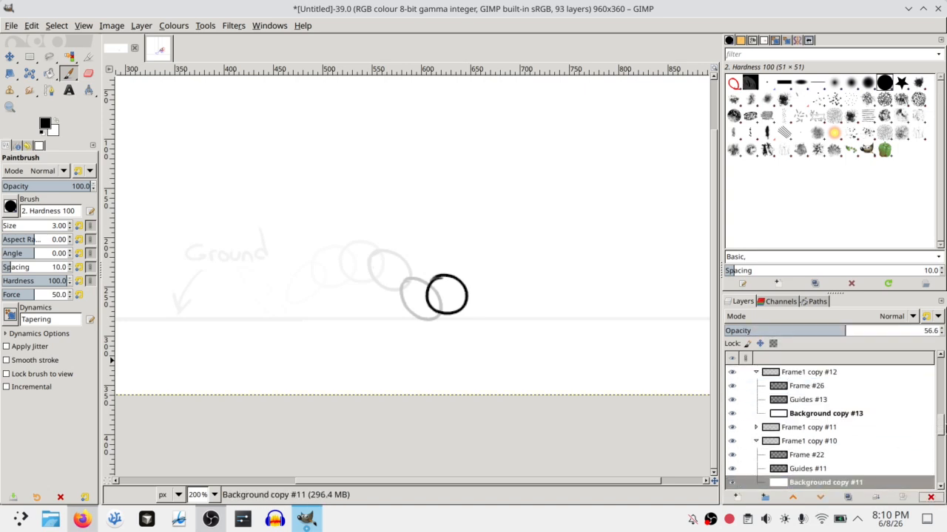
drag(938, 427, 940, 413)
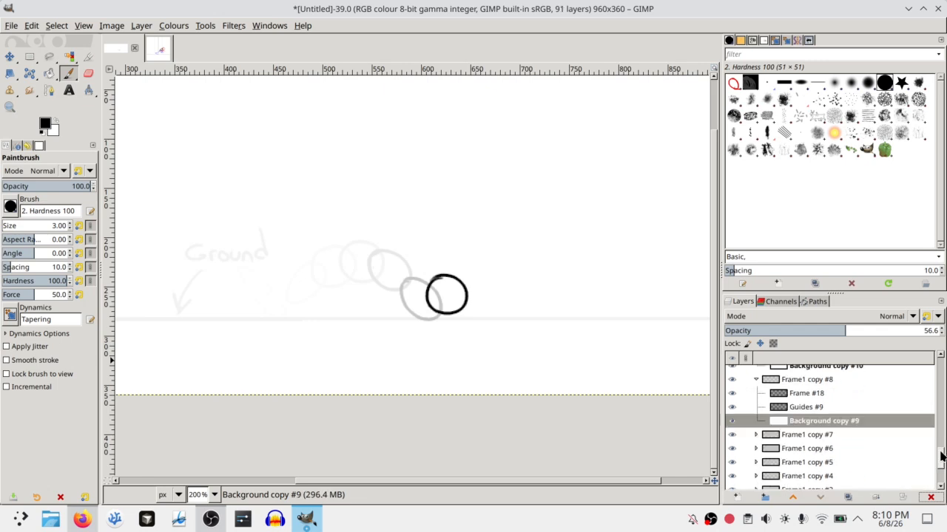
Expand Frame1 copy #4, #5 and #6 and delete the red path layers Frame #15 and Frame #13
drag(940, 454, 933, 472)
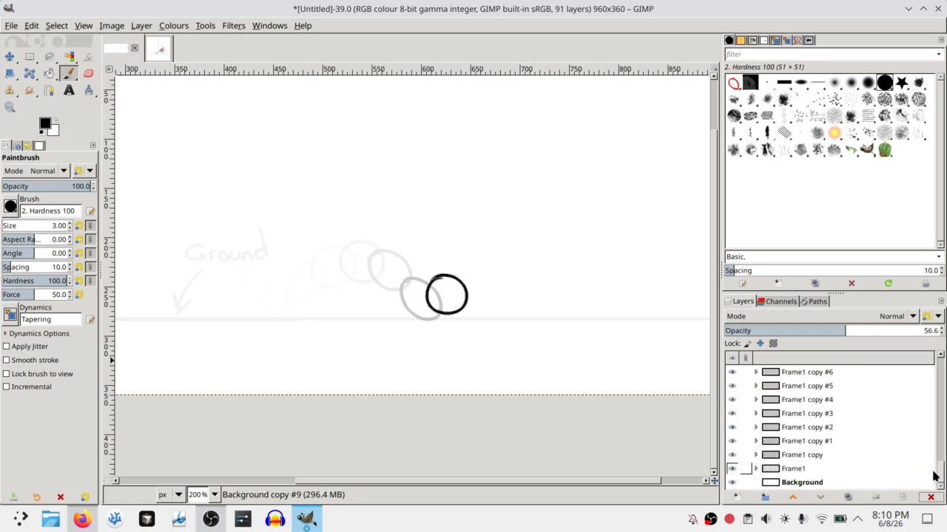
click(756, 399)
click(756, 386)
click(755, 372)
click(829, 400)
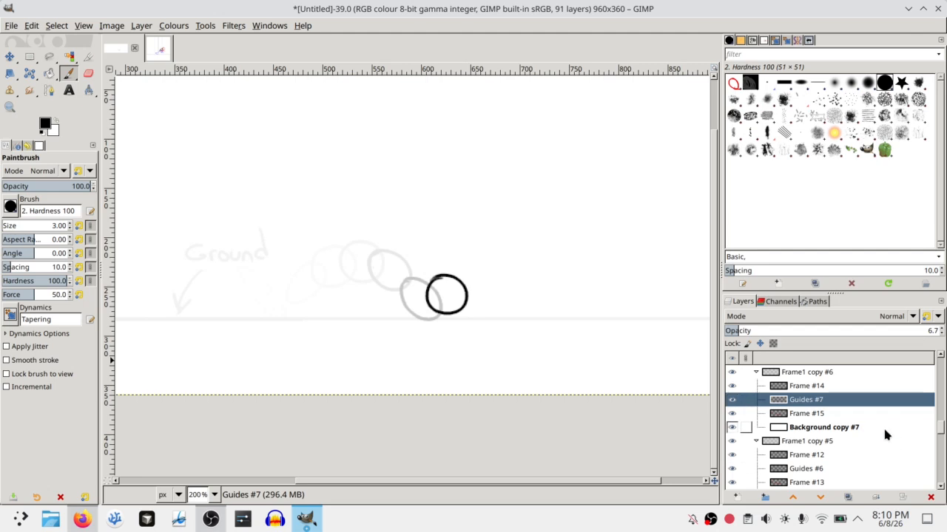
click(779, 413)
click(931, 497)
click(822, 468)
click(930, 497)
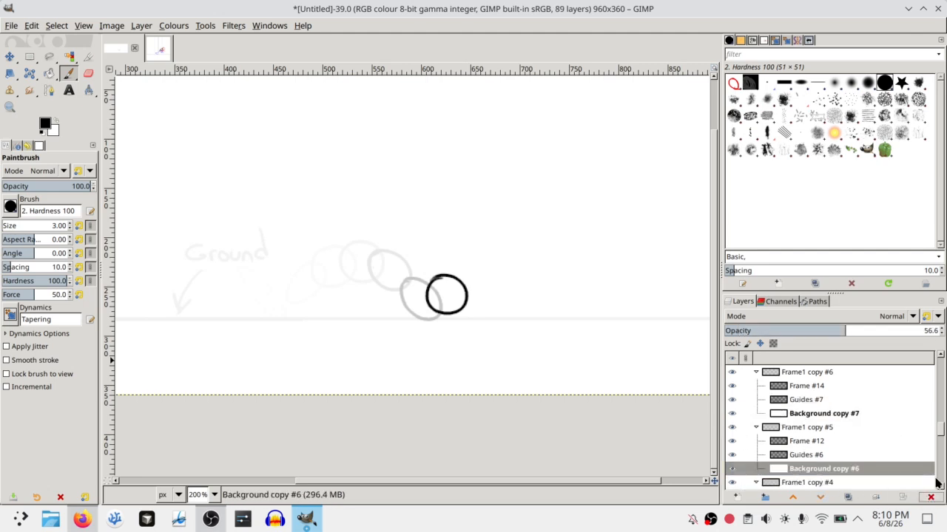
Delete the red path layers from Frame1 copy #4, Frame1 copy #3 and Frame1 copy #2
drag(941, 433, 943, 457)
click(934, 440)
click(930, 497)
click(813, 426)
click(930, 497)
click(814, 423)
click(931, 497)
scroll(872, 429, down, 2)
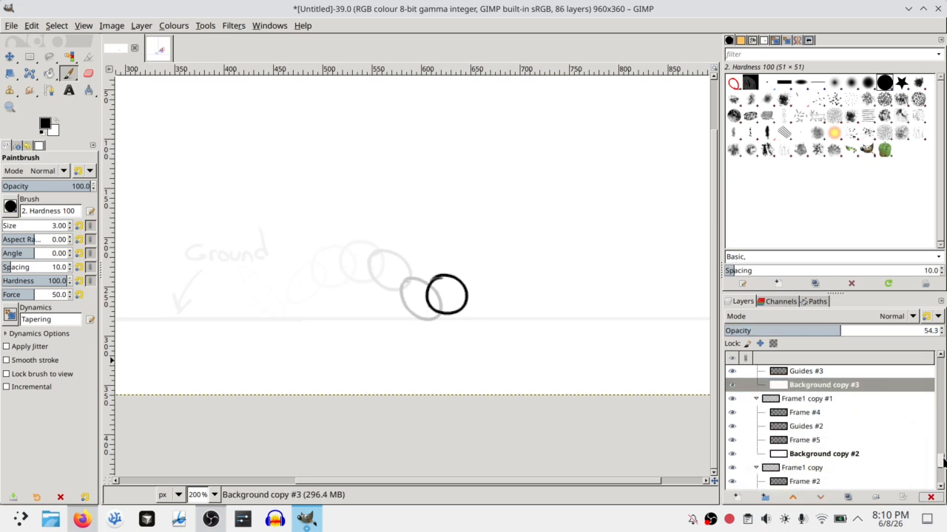
Delete the Frame #5 layer from Frame1 copy #1 and the Frame #3 layer from Frame1 copy
click(858, 427)
click(930, 497)
scroll(872, 429, down, 2)
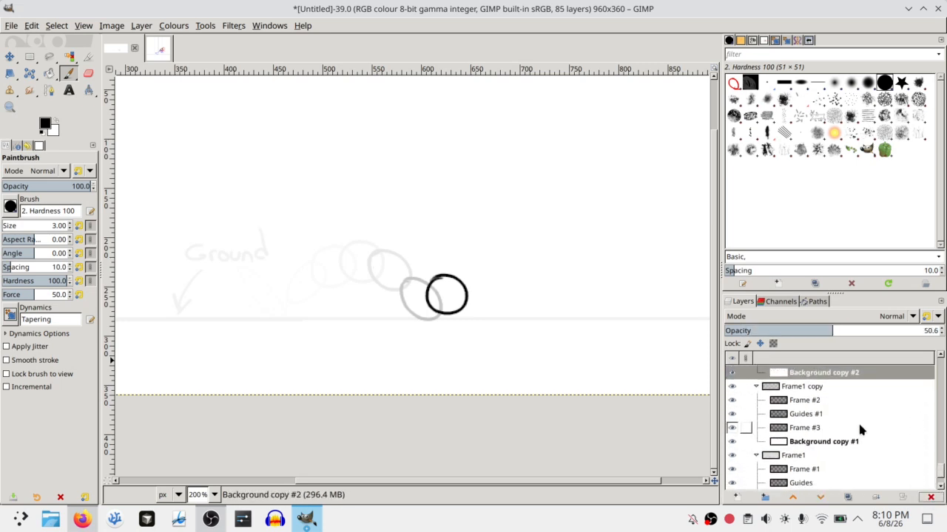
click(859, 427)
click(930, 497)
Delete the Frame layer from the Frame1 group and reopen the animation playback
scroll(872, 444, down, 2)
click(851, 456)
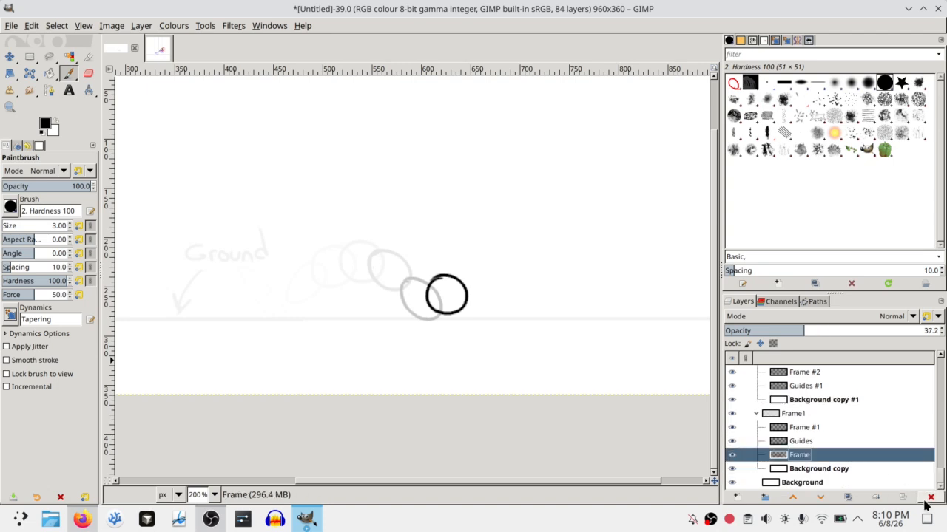
click(931, 497)
key(ctrl+f)
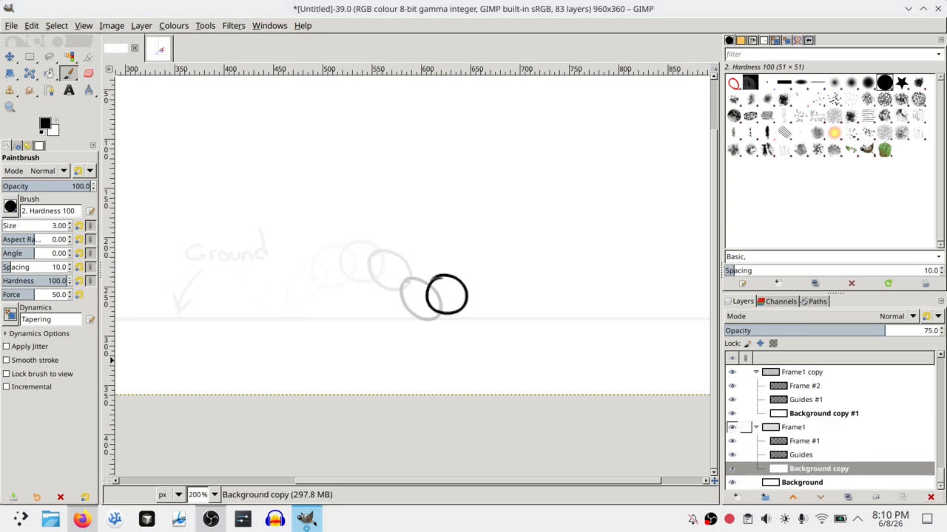
Play the bouncing ball animation through and close the playback
click(240, 161)
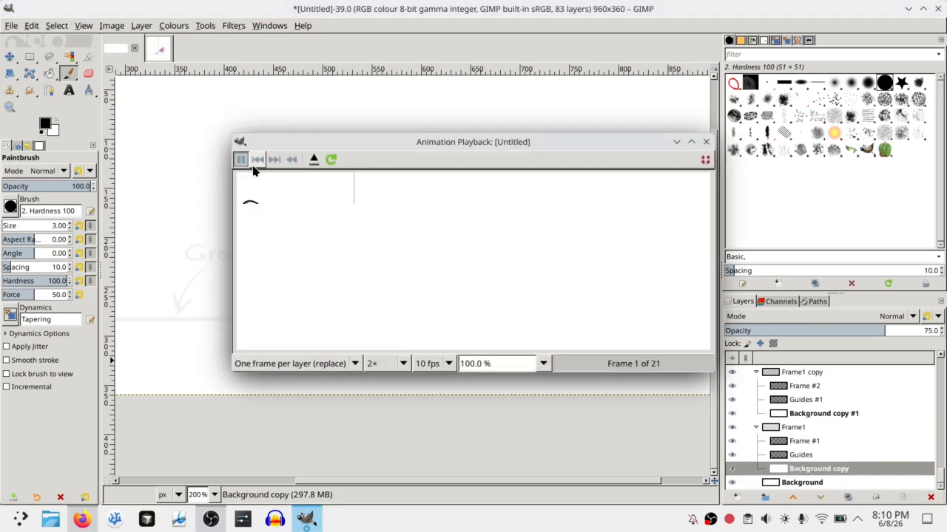
click(706, 142)
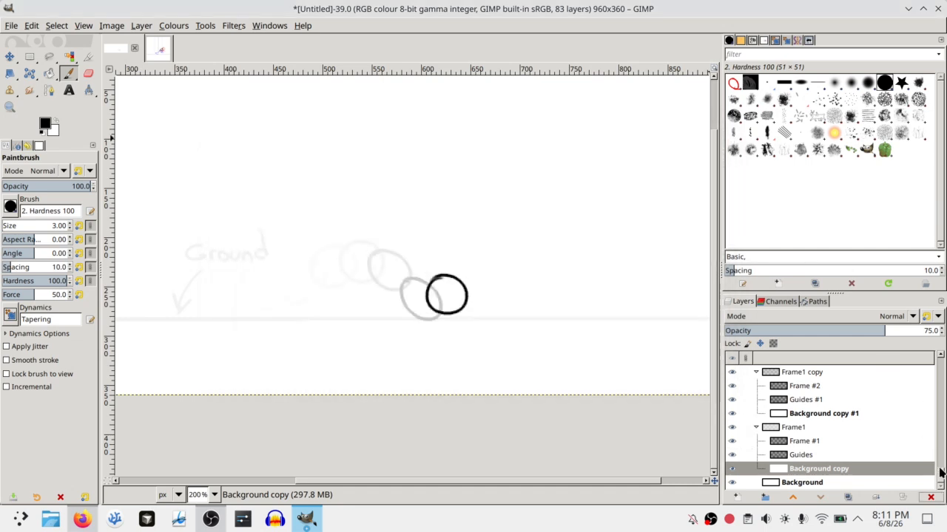
Duplicate the Frame1 copy #18 group and clear the copied ball from its Frame #39 layer
drag(941, 472, 937, 353)
click(799, 373)
key(shift+ctrl+d)
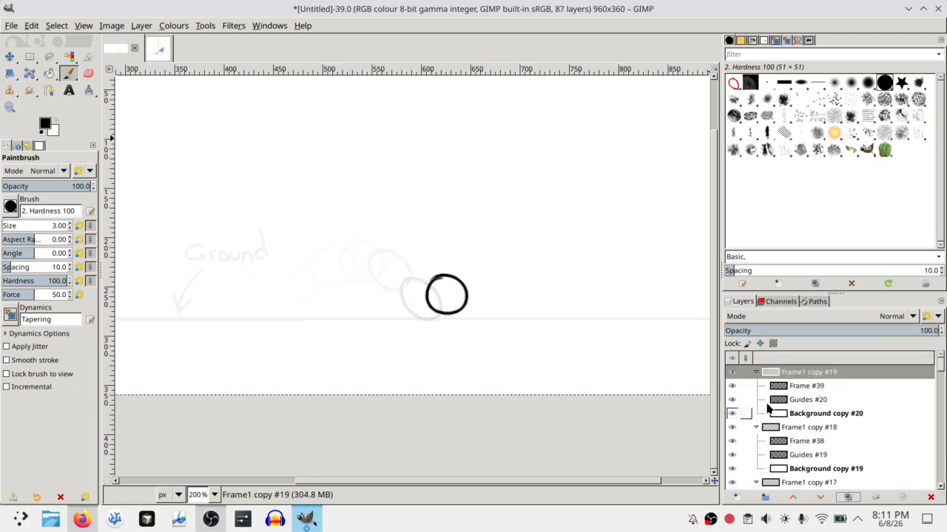
click(806, 399)
click(811, 386)
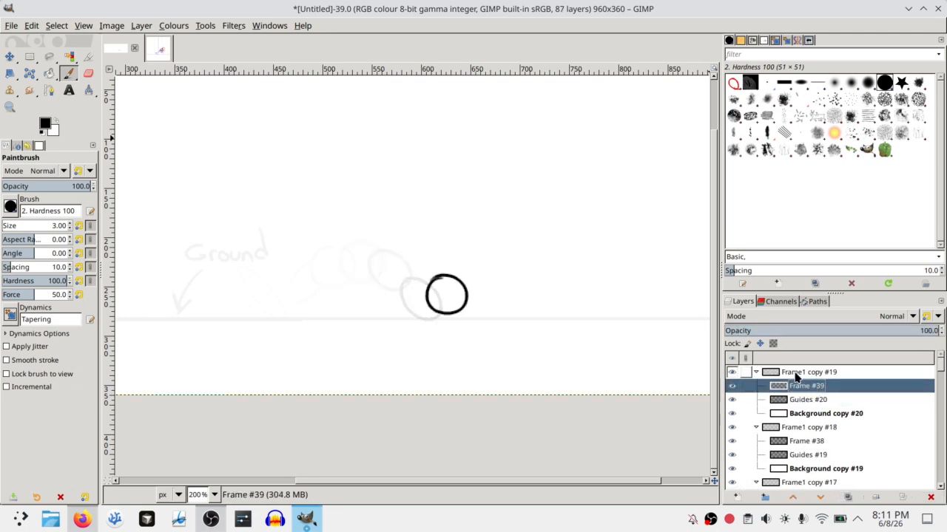
key(Delete)
mouse_move(455, 269)
mouse_down()
mouse_move(440, 290)
mouse_move(474, 275)
mouse_up()
key(ctrl+z)
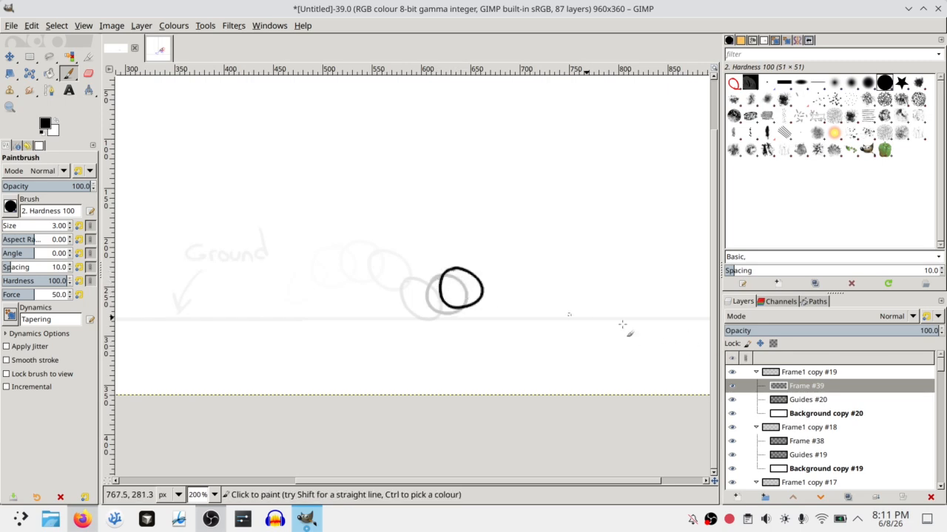
key(ctrl+z)
key(ctrl+z)
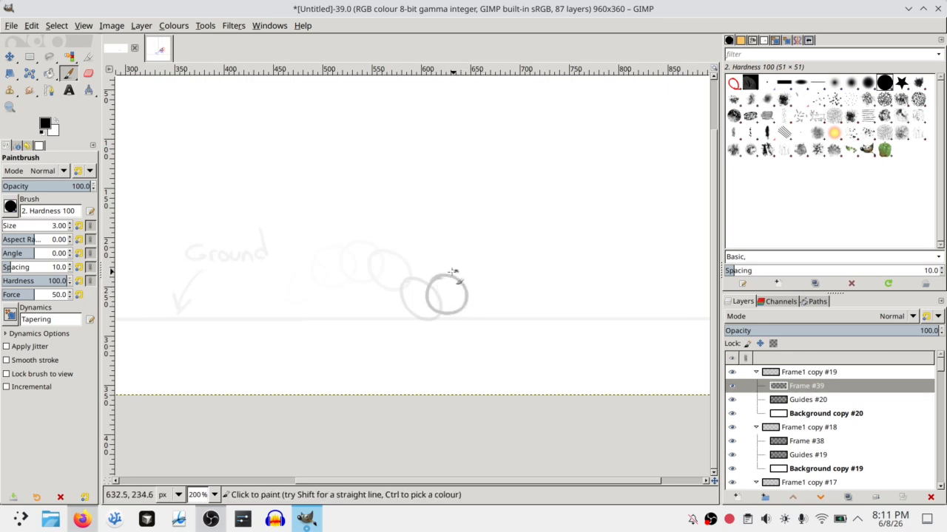
key(ctrl+z)
Draw the ball on Frame #39 slightly ahead of the previous one, and duplicate the group with its Frame #40 layer cleared
click(756, 372)
drag(463, 269, 471, 309)
key(ctrl+shift+d)
click(806, 386)
key(Delete)
Duplicate the Frame1 copy #20 group and clear the copied ball from its Frame #41 layer
click(809, 372)
key(ctrl+shift+d)
click(806, 386)
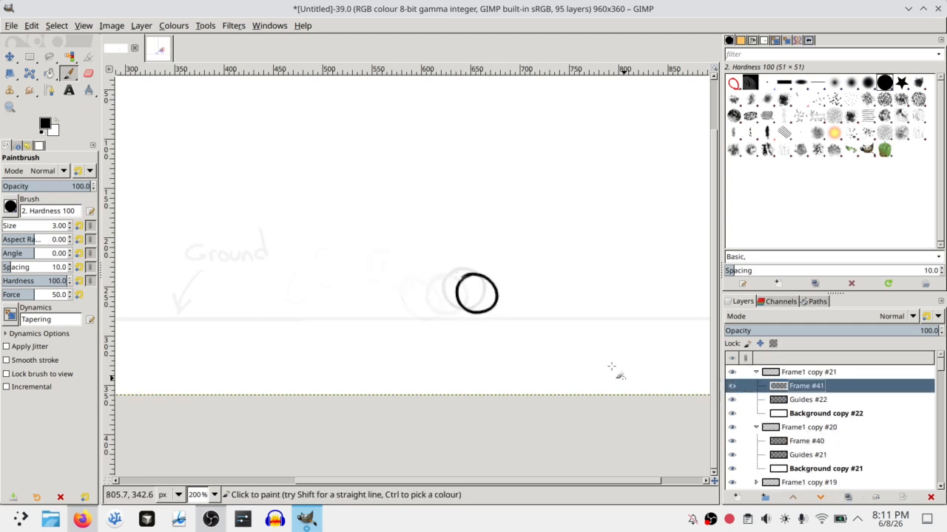
key(Delete)
key(ctrl+z)
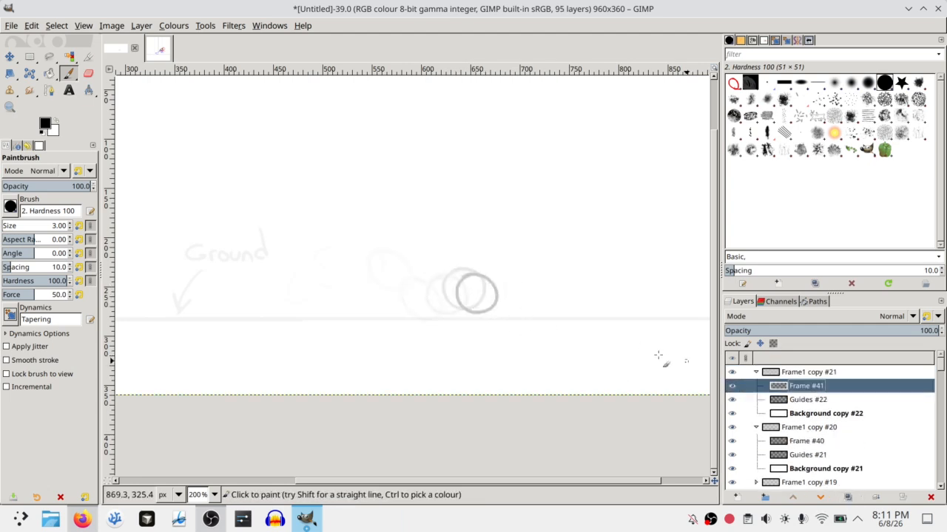
Draw the ball on Frame #41 slightly ahead of the previous one, and duplicate the group with its Frame #42 layer cleared
drag(489, 283, 533, 290)
click(808, 372)
key(ctrl+shift+d)
click(806, 386)
key(Delete)
Duplicate the Frame1 copy #22 group and clear the copied ball from its Frame #43 layer
click(808, 372)
key(ctrl+shift+d)
click(806, 387)
key(Delete)
Preview the extended animation in playback and close it
key(ctrl+f)
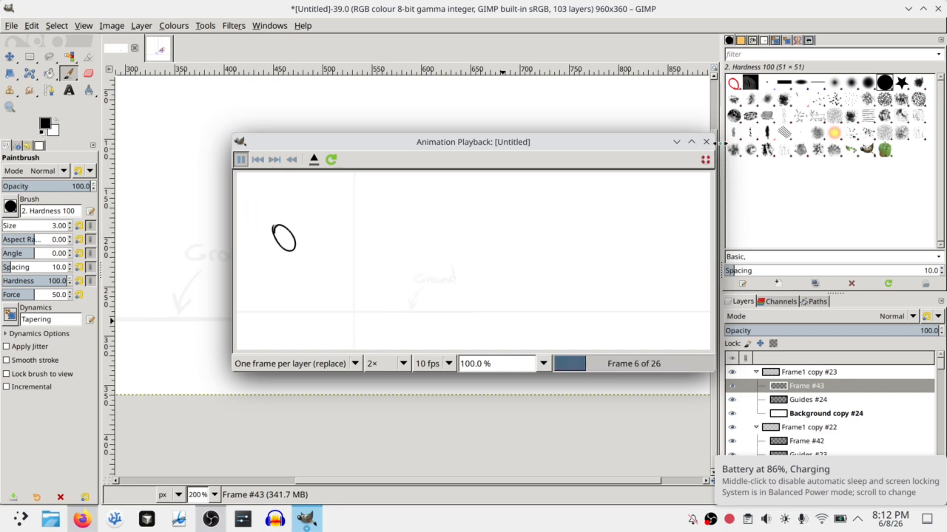
click(706, 141)
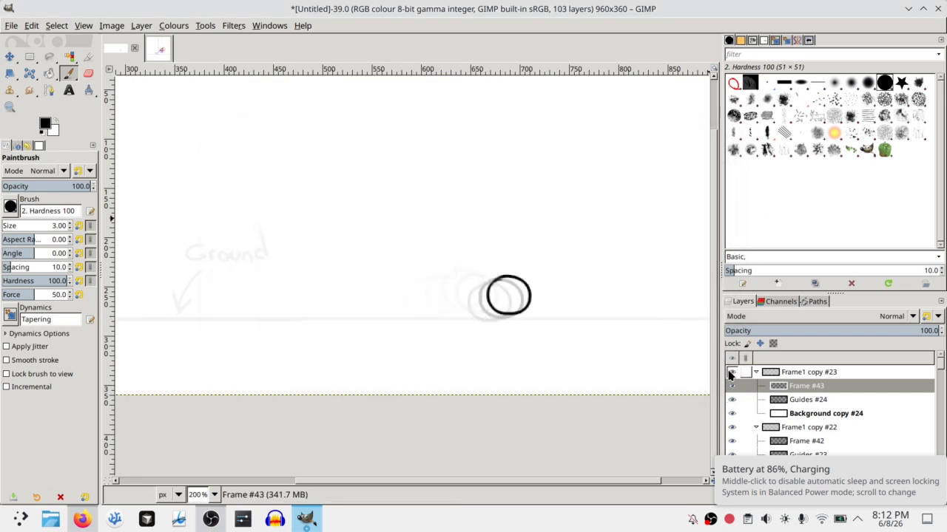
Duplicate the topmost frame group twice to add two more frames after Frame1 copy #23
key(shift+ctrl+d)
key(shift+ctrl+d)
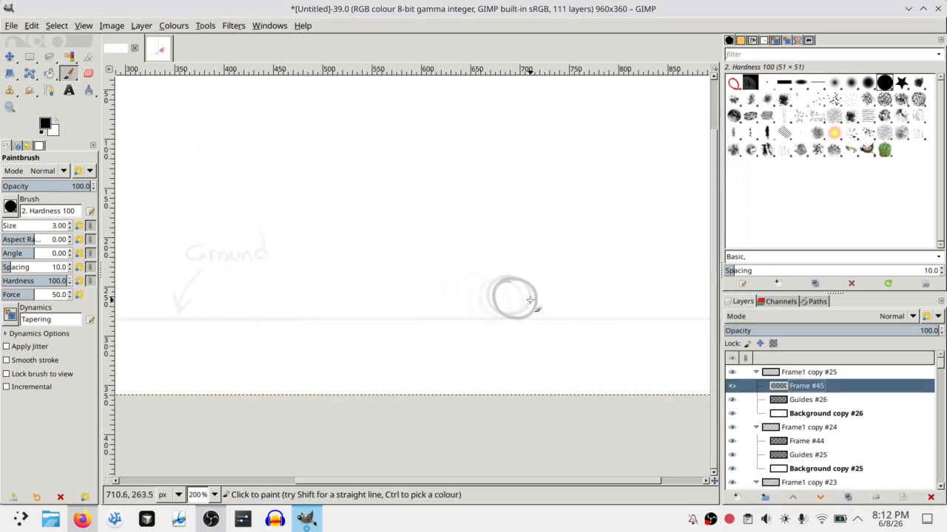
mouse_move(514, 284)
mouse_down()
mouse_move(523, 317)
mouse_move(502, 296)
mouse_up()
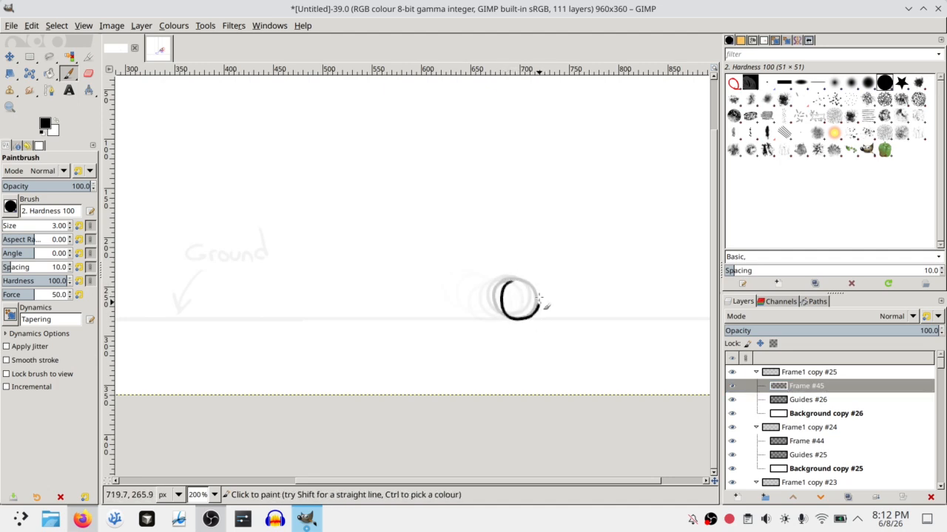
key(ctrl+z)
mouse_move(515, 282)
mouse_down()
mouse_move(510, 317)
mouse_move(502, 289)
mouse_move(499, 296)
mouse_move(540, 294)
mouse_move(501, 304)
mouse_move(516, 283)
mouse_up()
key(ctrl+z)
key(ctrl+z)
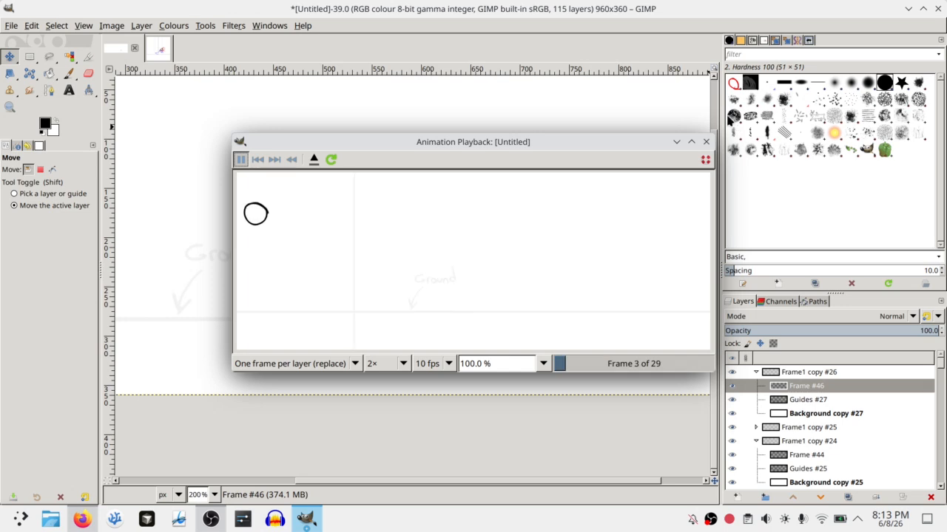
Close the playback and delete the Guides layers from the Frame1 copy #26 and Frame1 copy #25 groups
click(705, 142)
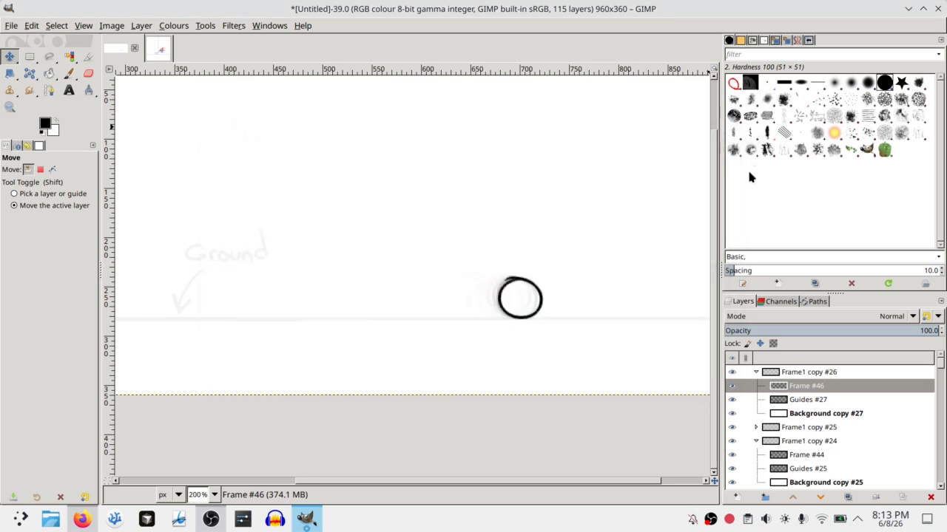
click(850, 399)
click(930, 497)
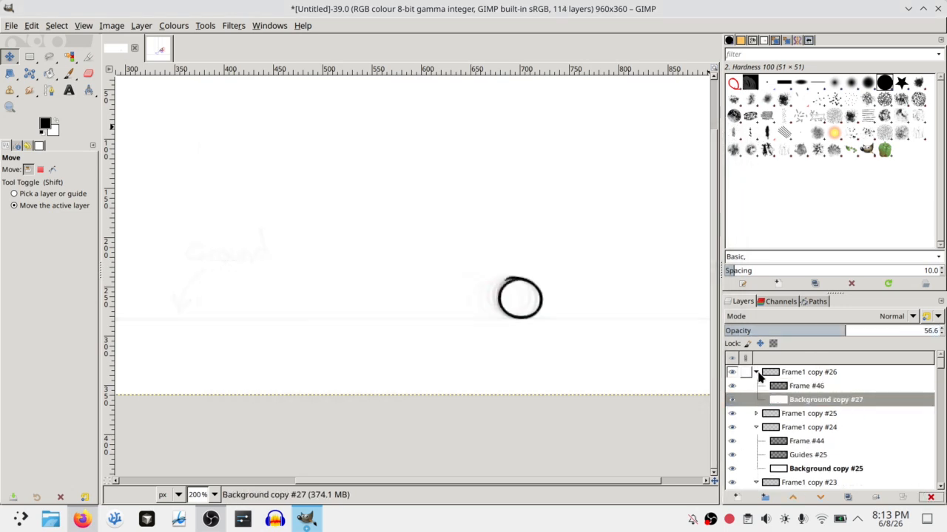
click(755, 372)
click(755, 386)
click(807, 413)
click(931, 497)
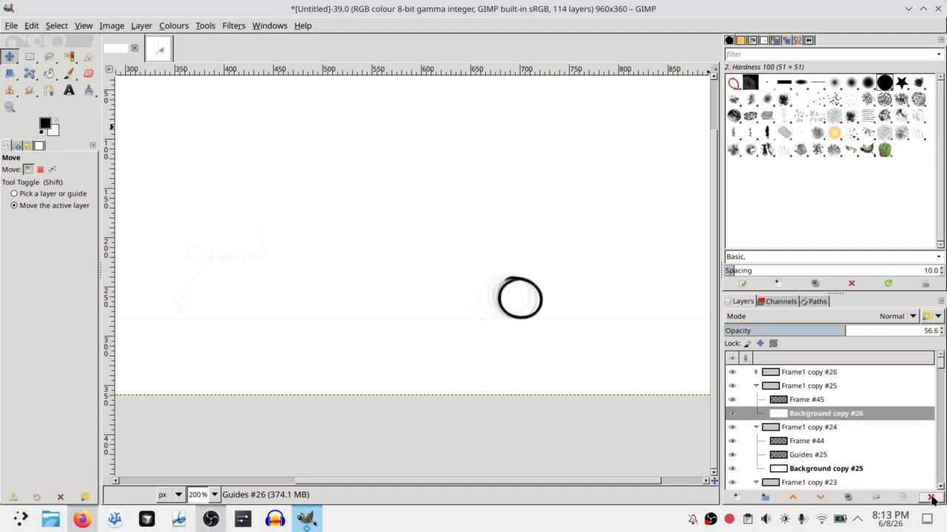
Delete the Guides layers from Frame1 copy #24 and Frame1 copy #23, collapsing each finished group
click(755, 386)
click(808, 428)
click(930, 497)
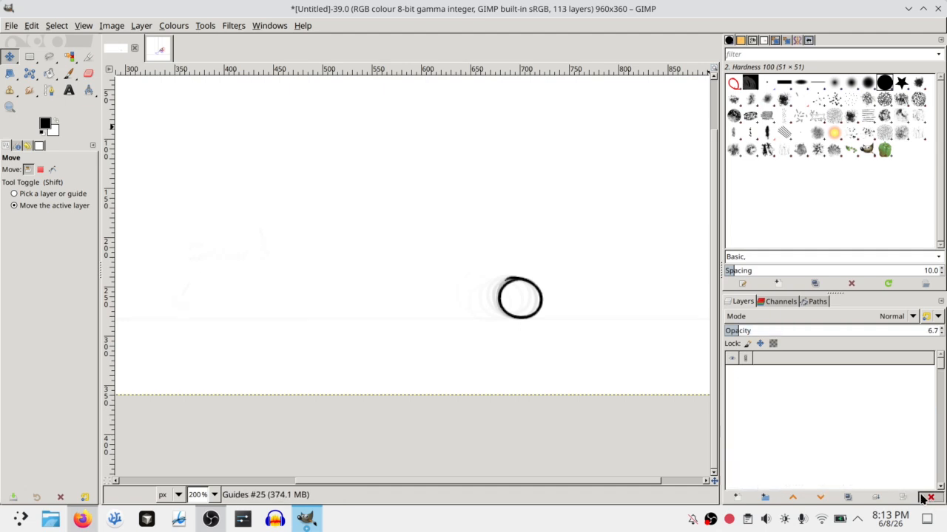
click(755, 399)
click(807, 440)
click(930, 497)
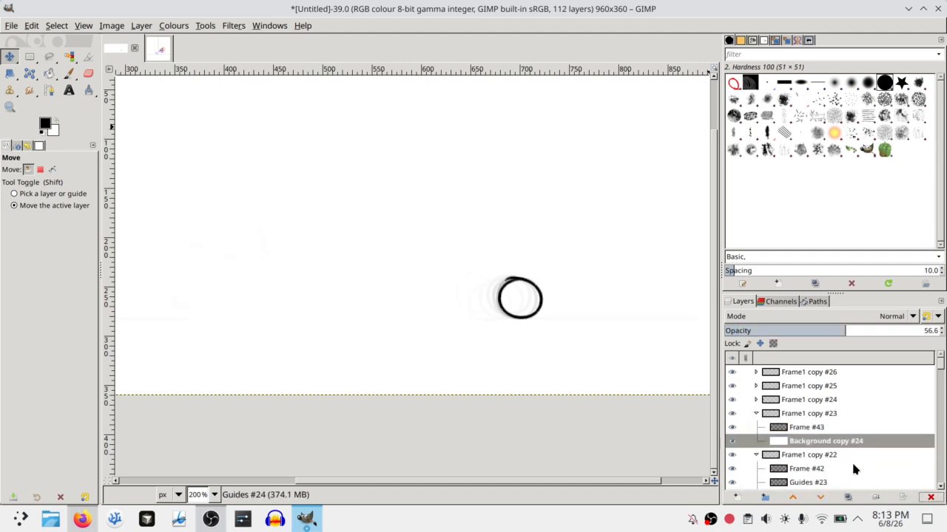
click(755, 413)
Save the image as bounce1.xcf in the sprites folder
key(ctrl+s)
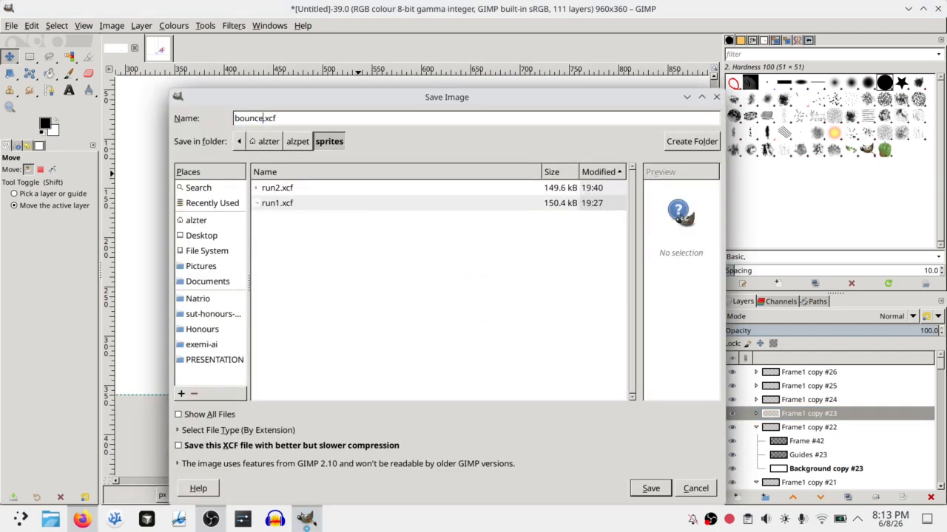
key(Return)
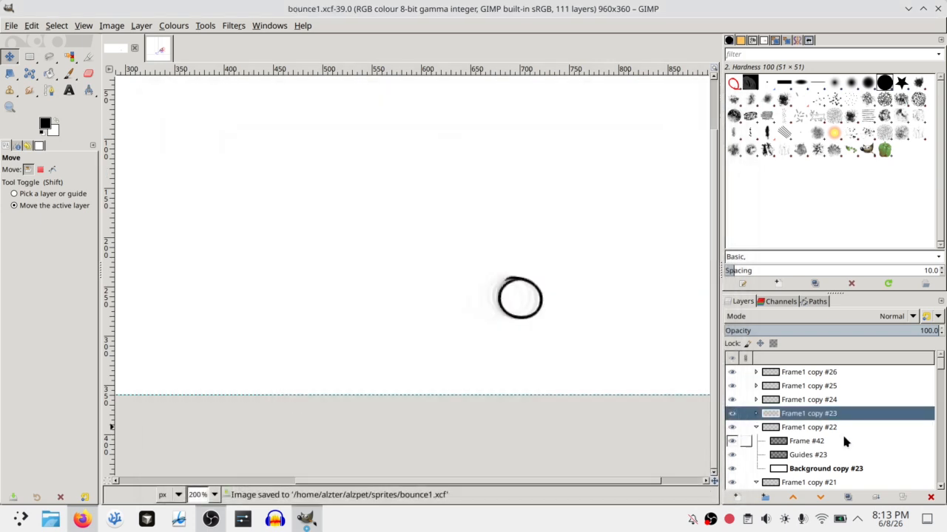
Delete the Guides #23 layer from Frame1 copy #22 and the Guides #22 layer from Frame1 copy #21
click(821, 456)
click(931, 497)
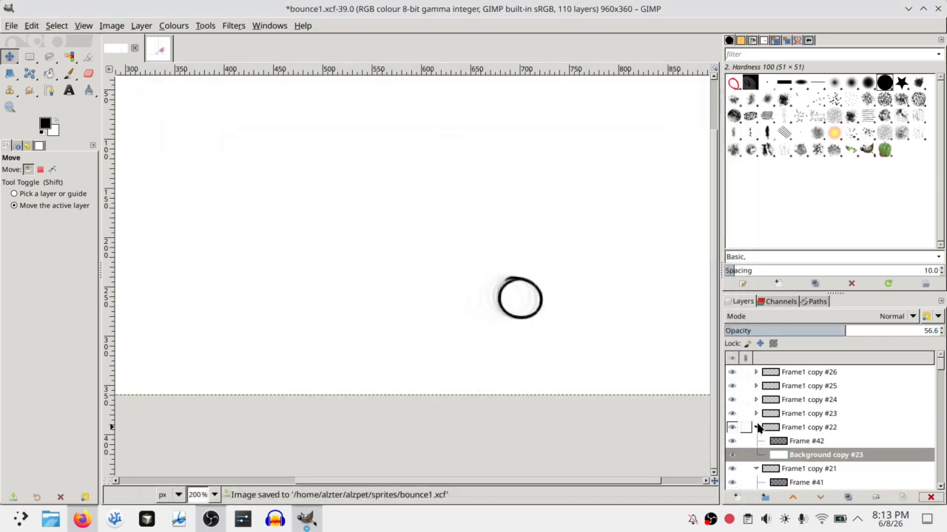
click(755, 428)
click(808, 468)
click(756, 441)
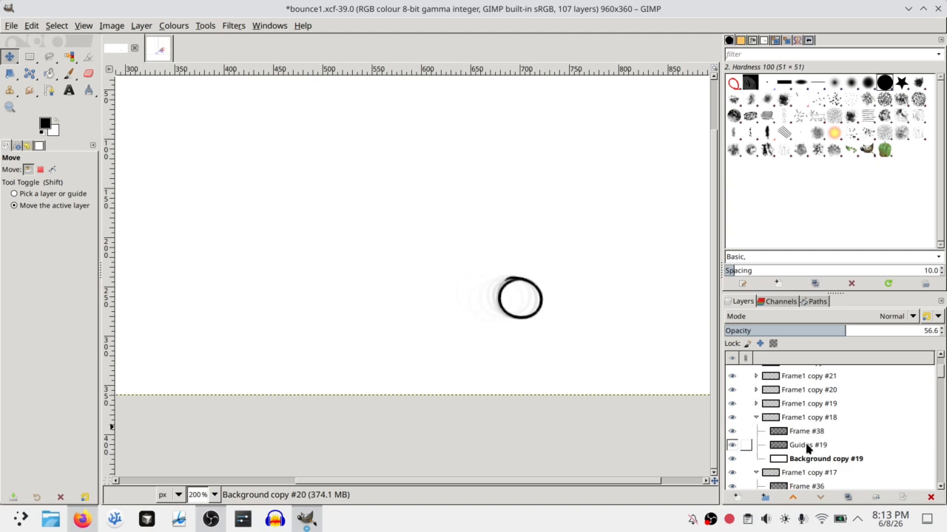
Delete the Guides #19 layer from Frame1 copy #18 and the Guides #18 layer from Frame1 copy #17
click(805, 446)
click(930, 497)
click(756, 417)
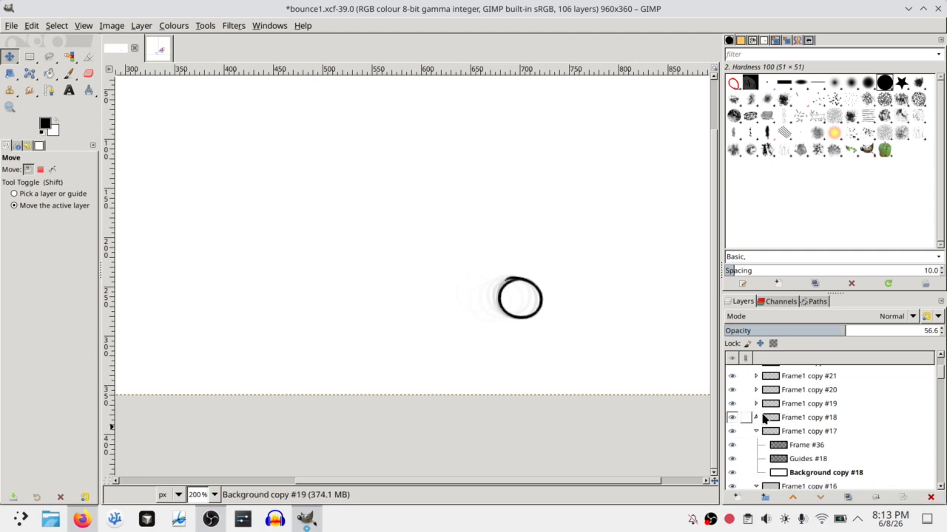
click(805, 459)
click(929, 497)
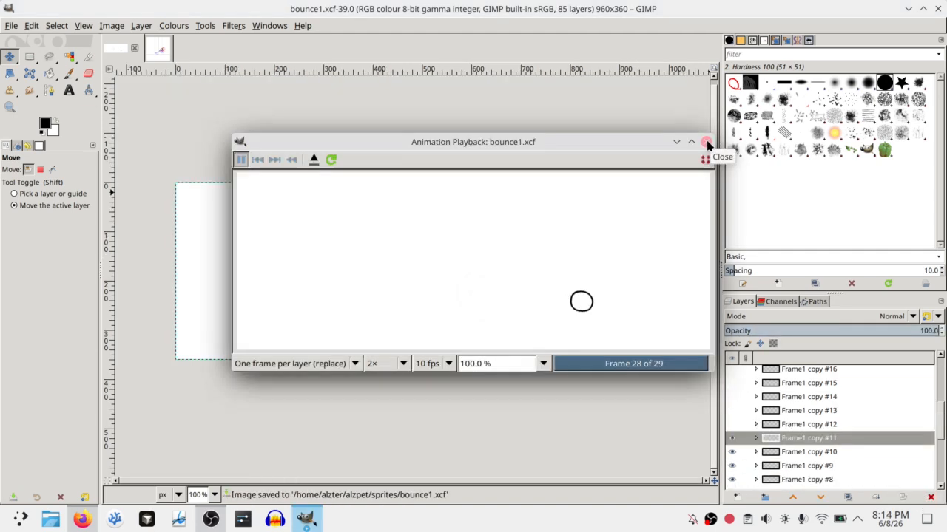
Close the playback and export the image as bounce1.gif in the sprites folder with the default GIF options
click(703, 140)
click(11, 25)
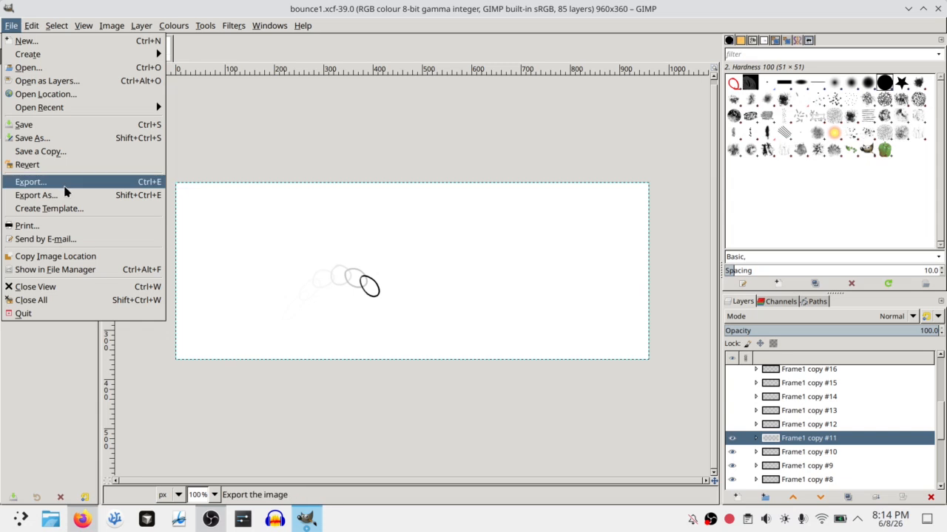
click(65, 196)
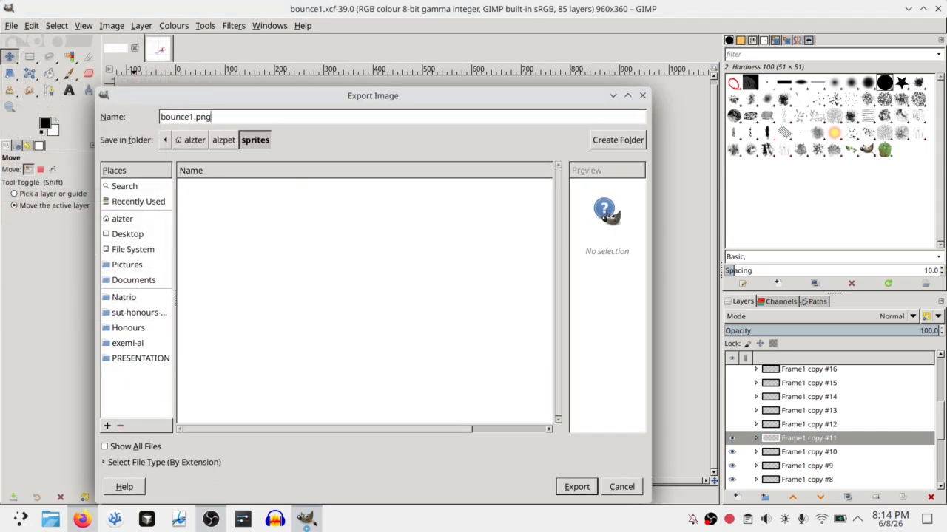
click(575, 486)
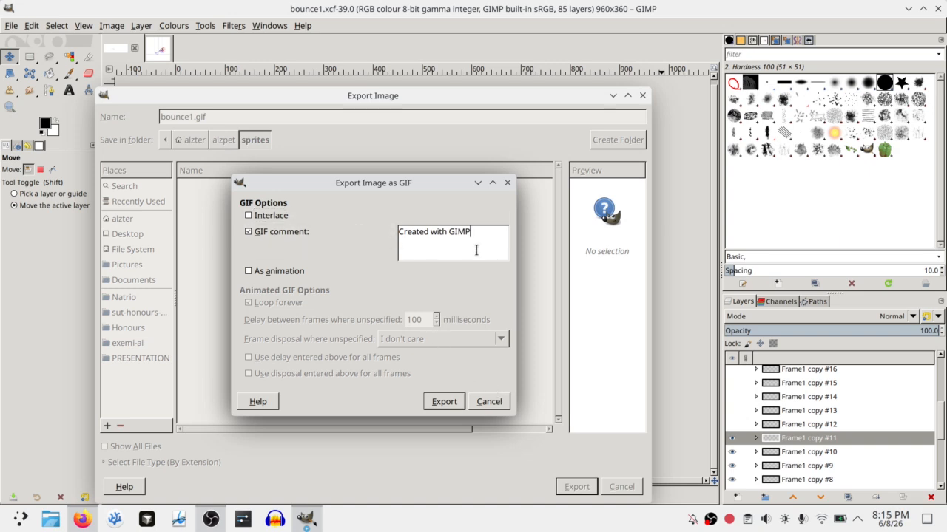
drag(368, 182, 396, 183)
click(210, 519)
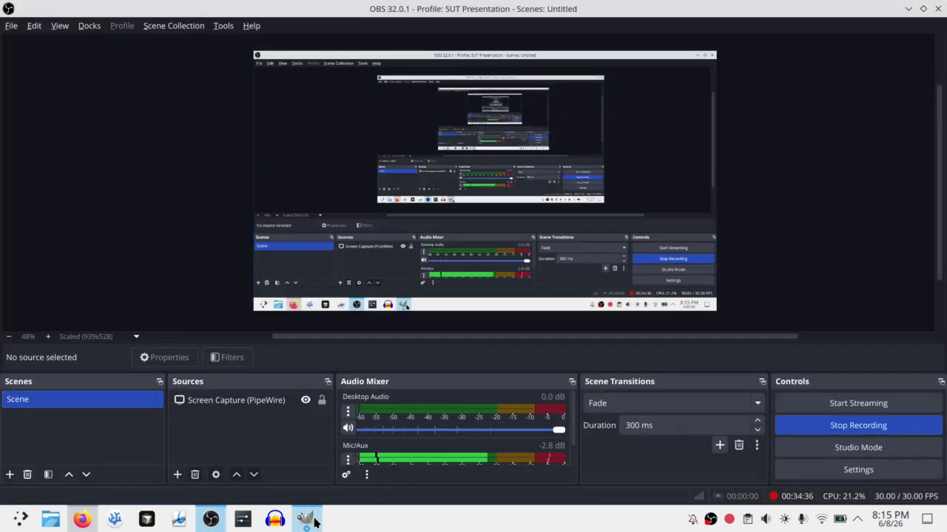
click(305, 519)
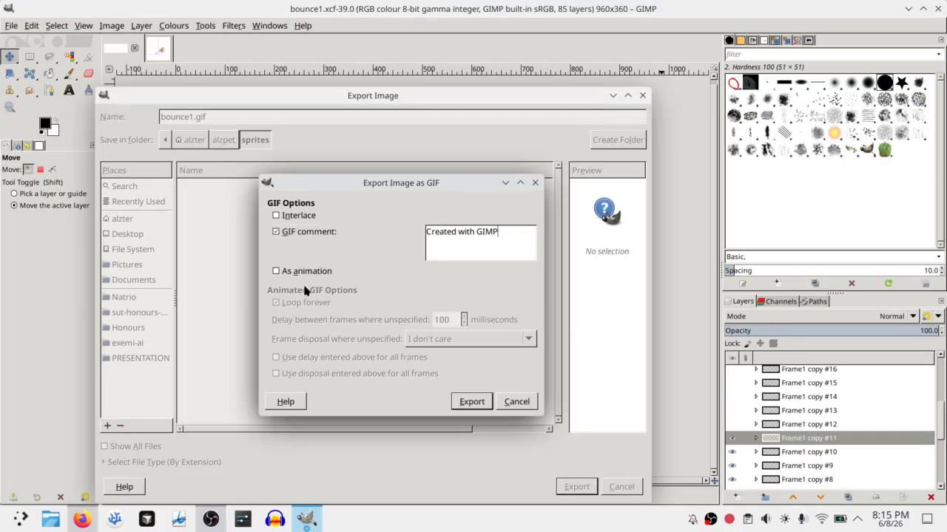
click(472, 402)
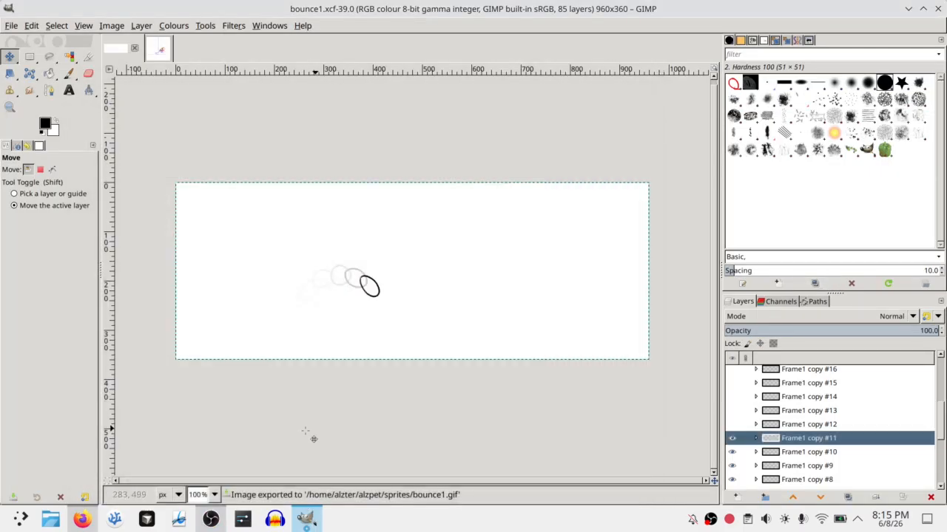
Open the exported bounce1.gif from the file manager in Gwenview to check it, and close both windows
click(50, 519)
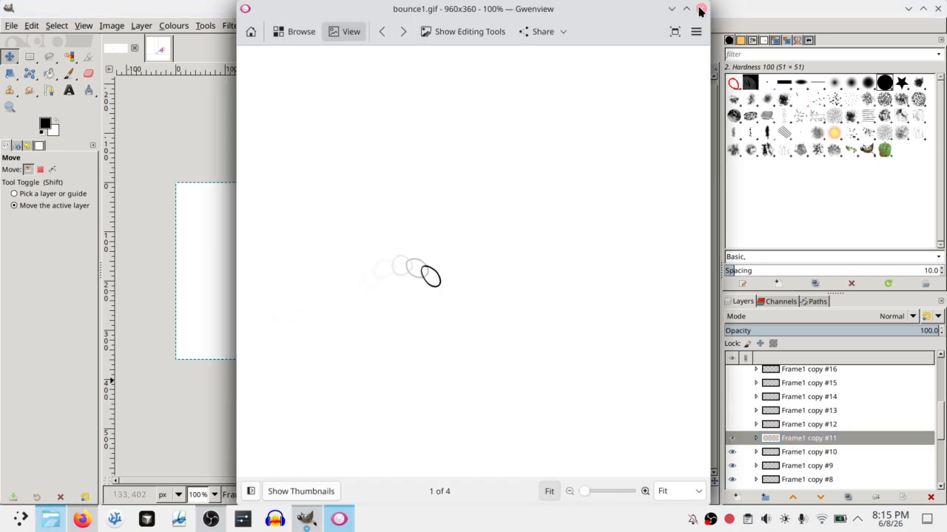
click(700, 10)
click(700, 11)
Start re-exporting the image over bounce1.gif, with As animation enabled and the GIF comment turned off
click(11, 25)
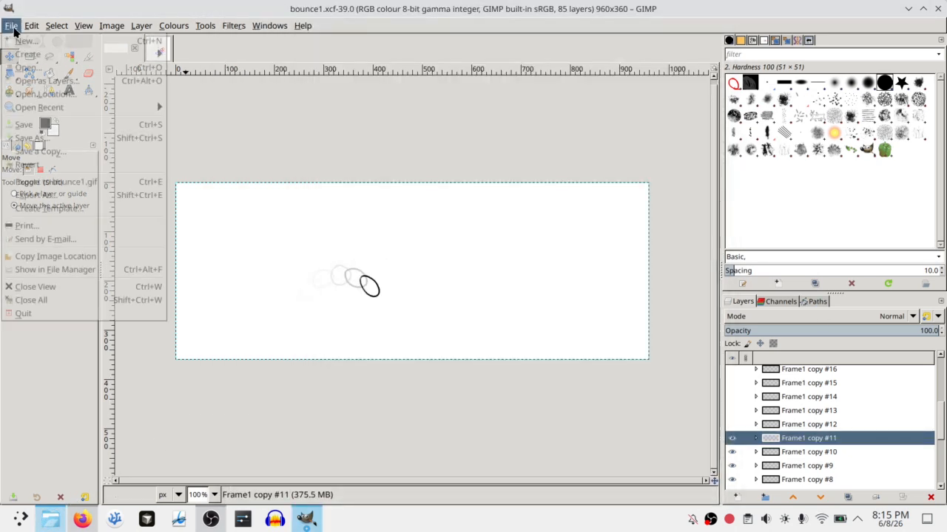
click(30, 194)
double_click(250, 185)
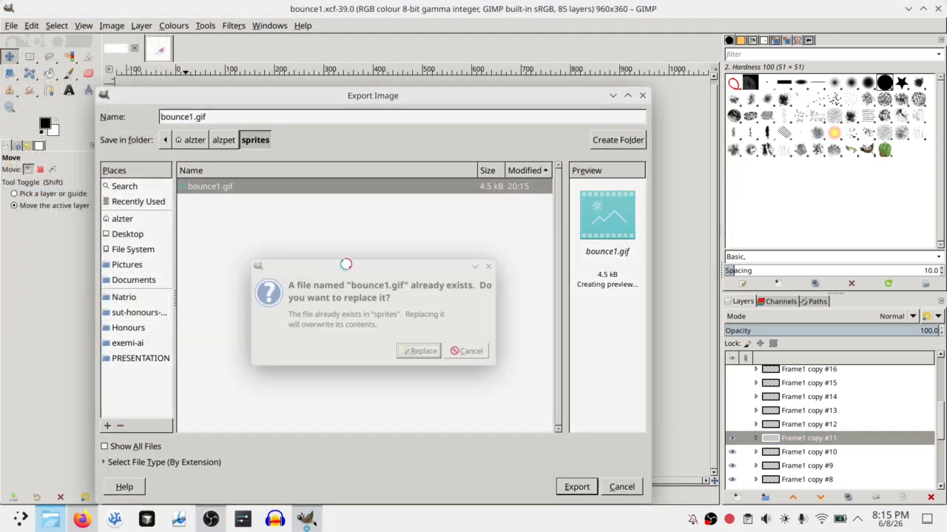
click(428, 350)
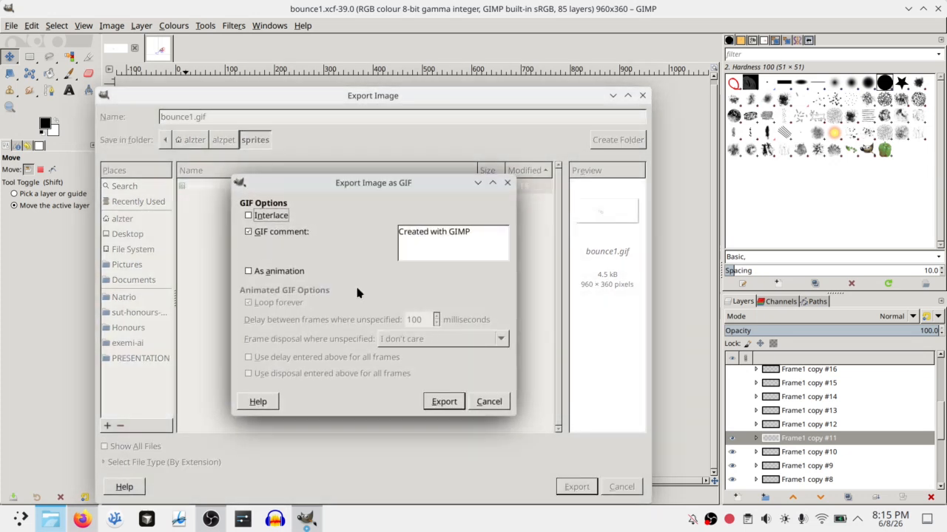
click(280, 271)
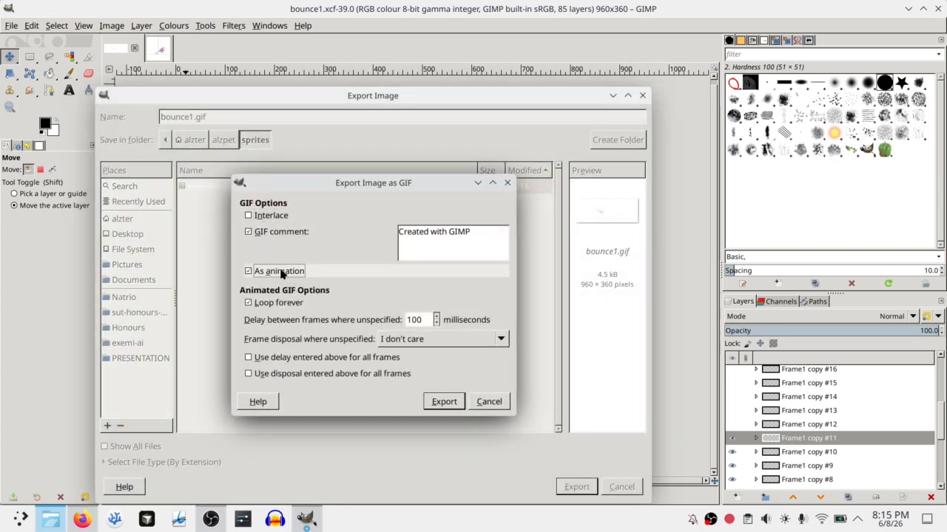
click(248, 232)
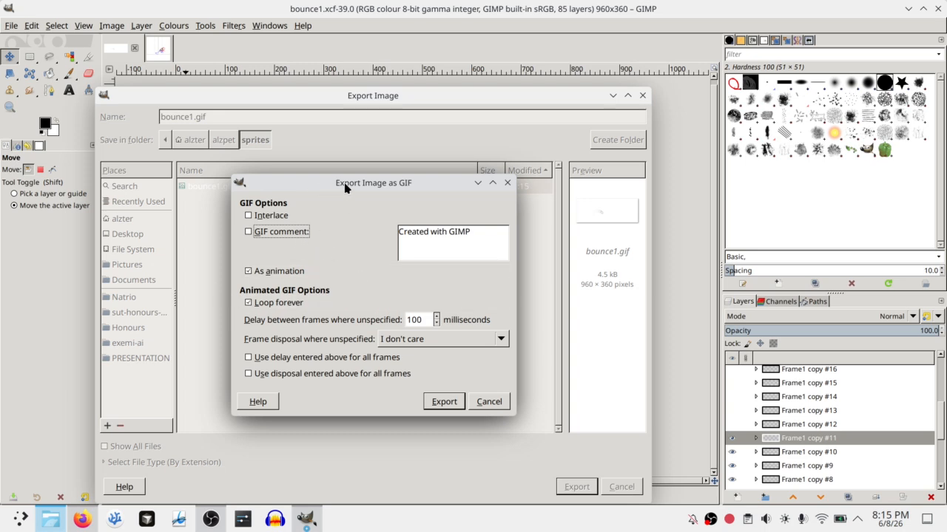
drag(345, 188, 367, 126)
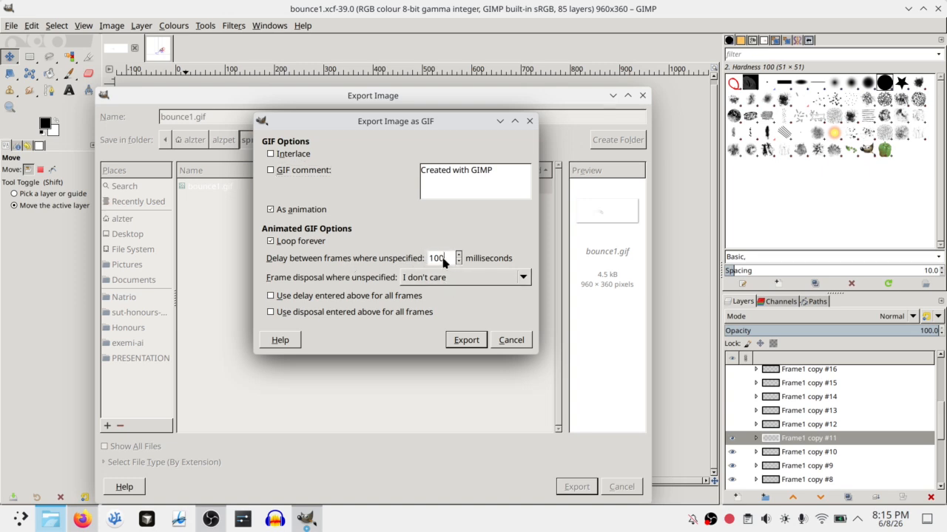
Try to export the GIF with a 100 ms delay and frame disposal set to One frame per layer (replace), then leave the export
drag(446, 258, 412, 261)
click(441, 259)
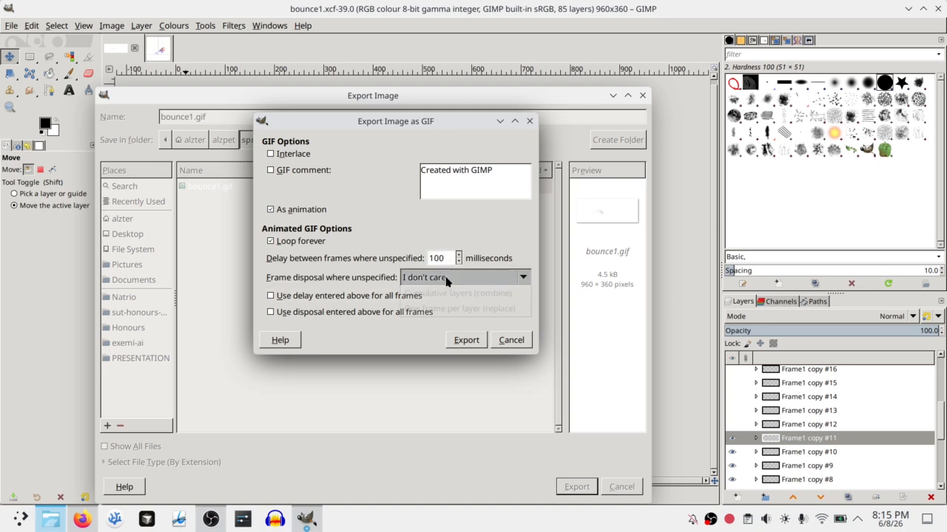
click(448, 277)
click(447, 274)
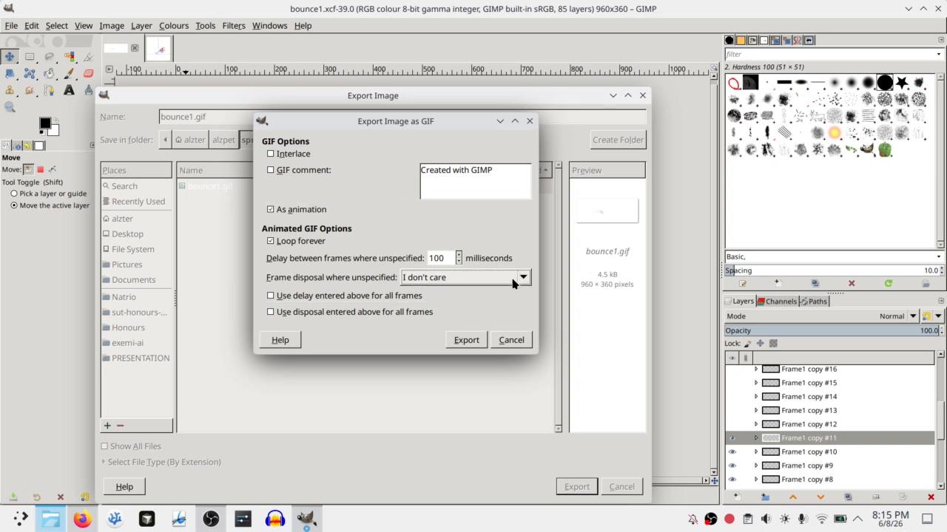
click(479, 279)
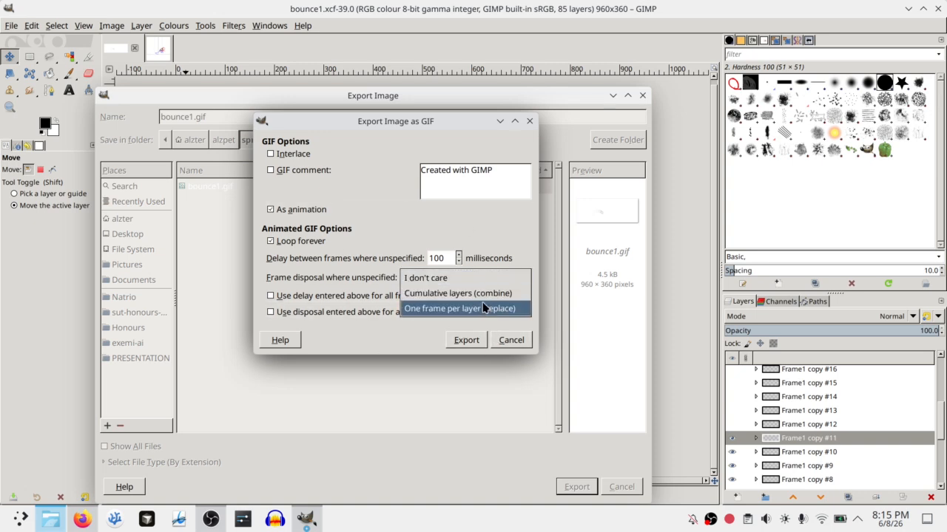
click(482, 307)
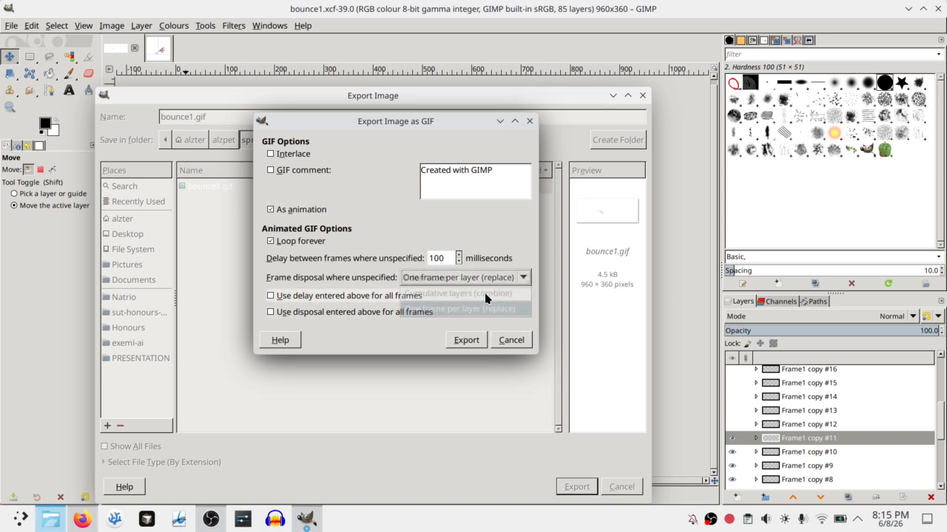
click(479, 340)
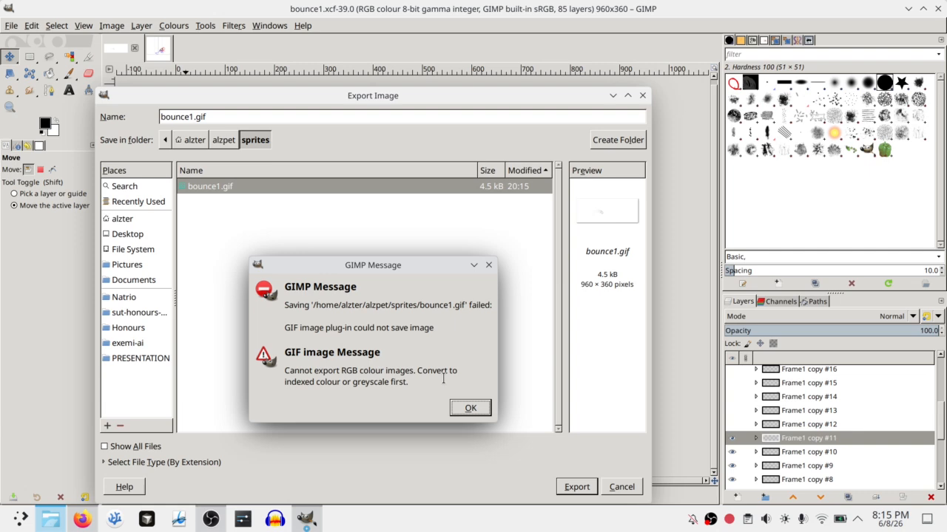
click(471, 410)
click(621, 487)
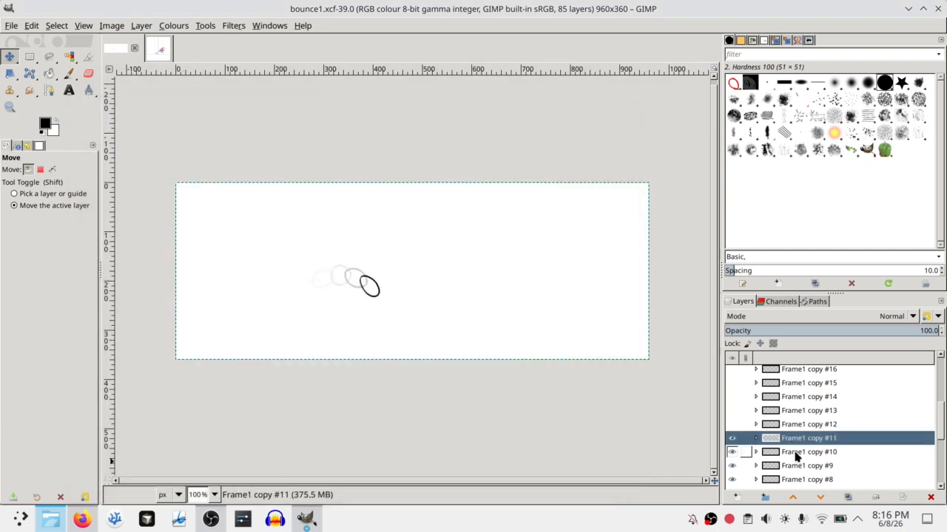
Hide the layer groups from Frame1 copy #11 down to Frame1 copy #4
click(792, 480)
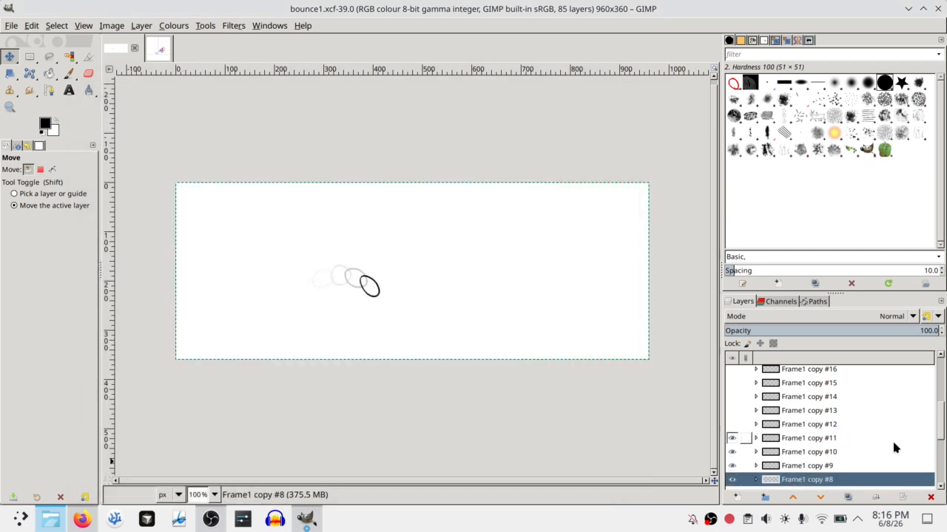
click(732, 438)
click(732, 452)
click(732, 466)
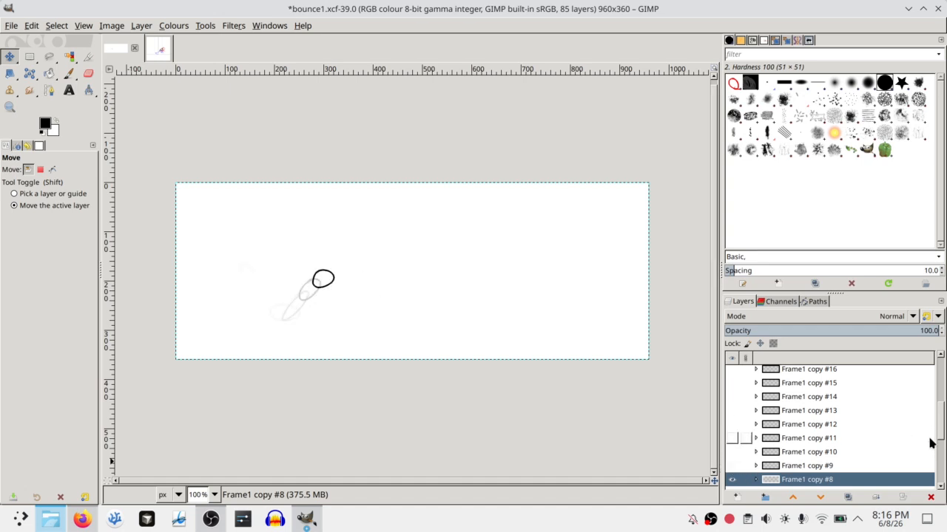
scroll(732, 438, down, 3)
click(732, 403)
click(733, 418)
click(732, 432)
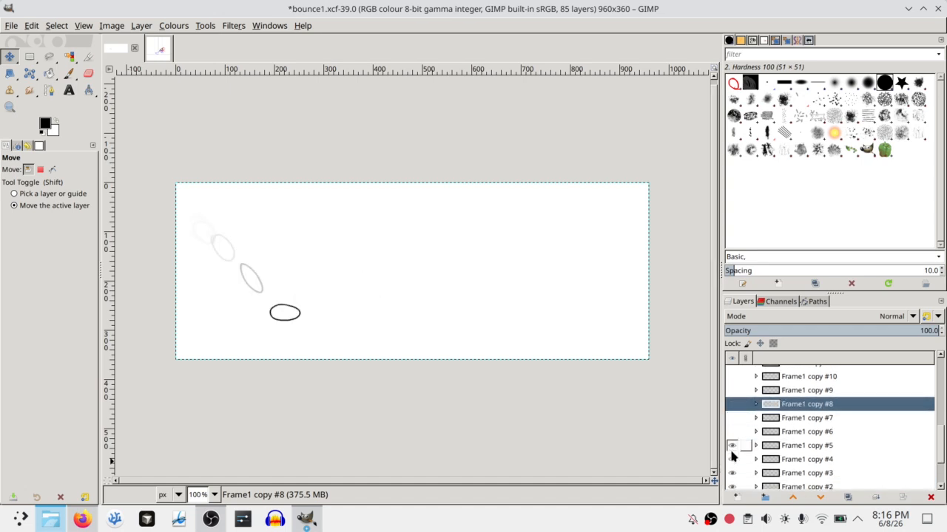
click(732, 446)
click(732, 459)
Hide the Frame1 copy #3, #2 and #1 groups and the Frame1 copy group
drag(939, 430, 943, 467)
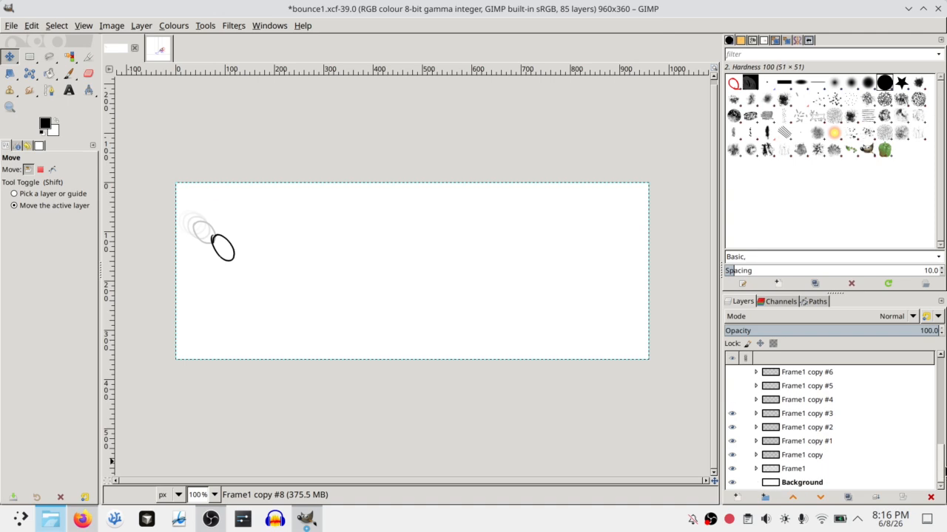
click(732, 414)
click(732, 427)
click(732, 441)
click(732, 454)
Delete the Background layer, keep Frame1 visible and save the image
click(867, 482)
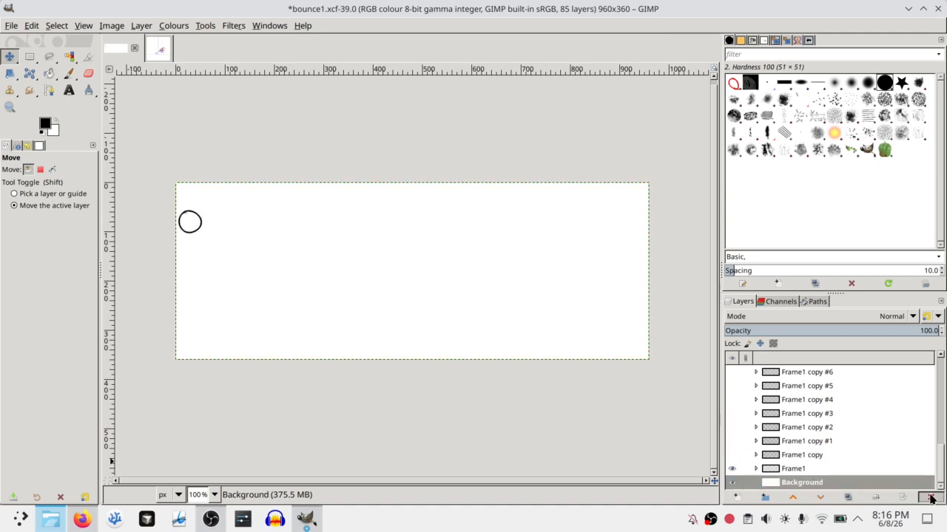
click(931, 497)
click(732, 469)
click(732, 468)
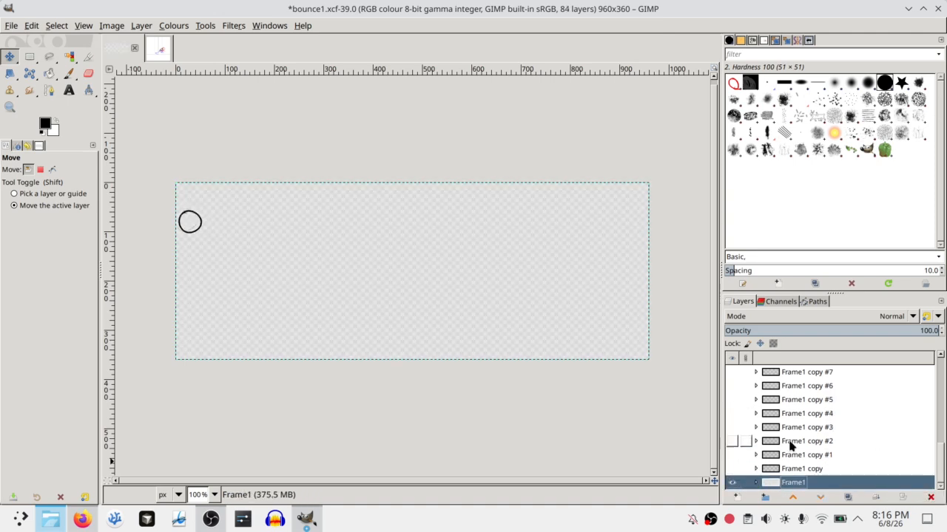
key(ctrl+s)
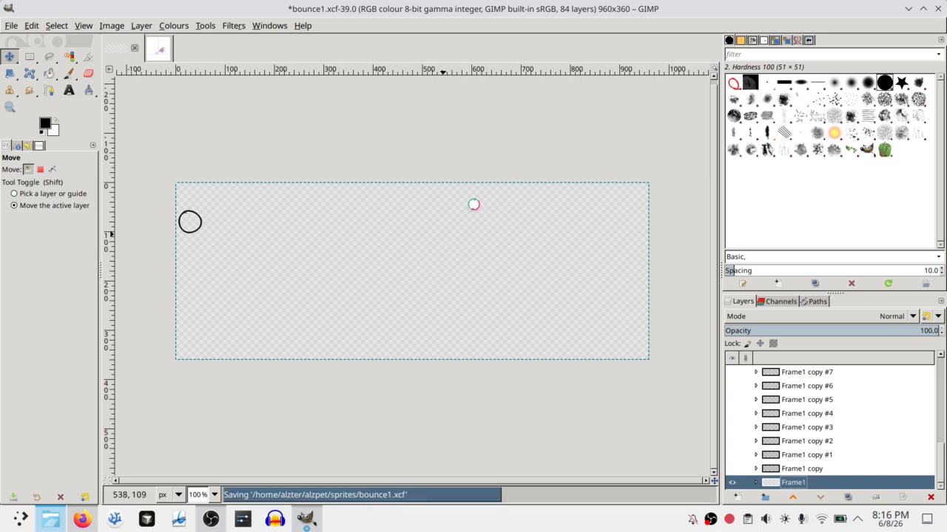
Save the image under the new name bounce1_export.xcf in the sprites folder
click(732, 469)
click(732, 469)
key(ctrl+shift+s)
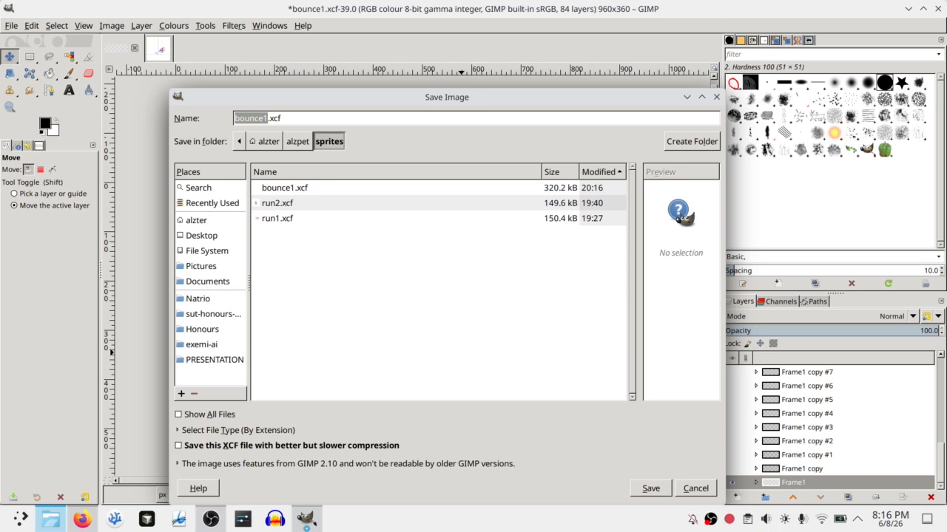
click(271, 119)
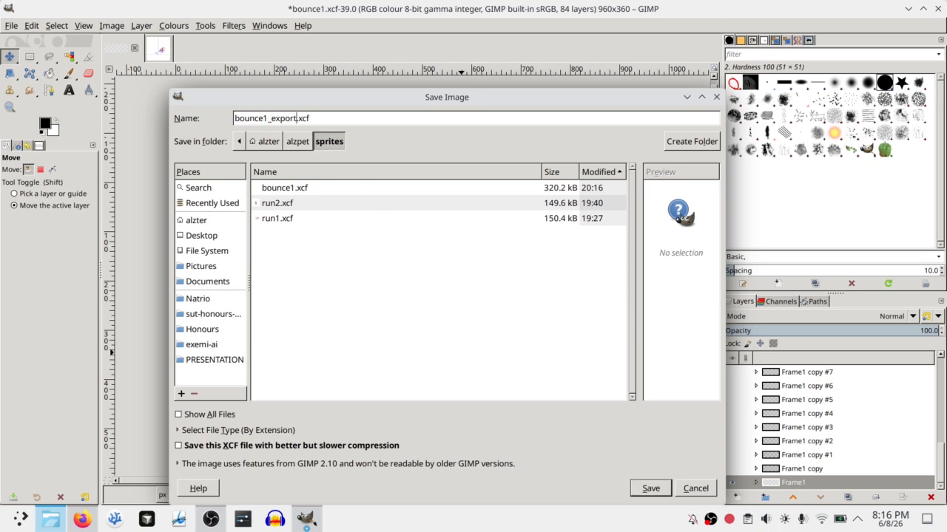
click(650, 488)
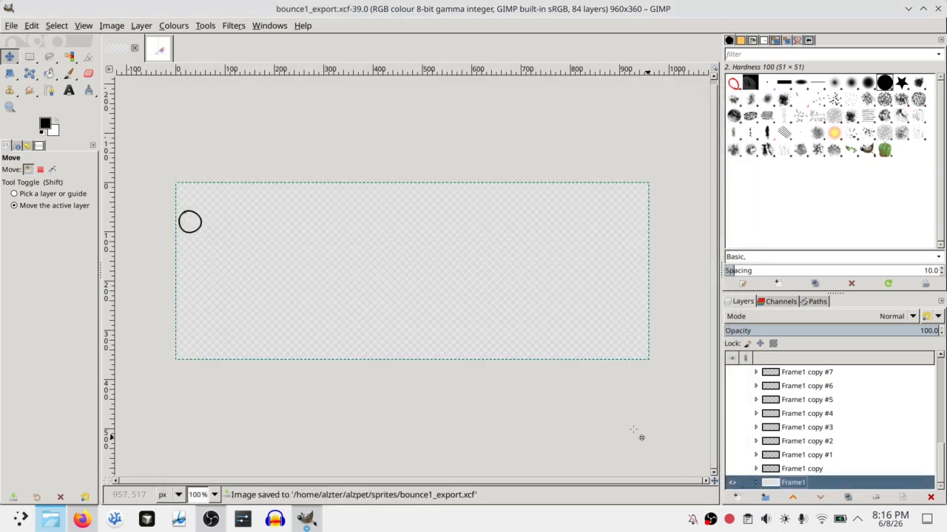
Merge each of the layer groups Frame1, Frame1 copy and Frame1 copy #1 into a single layer
click(31, 26)
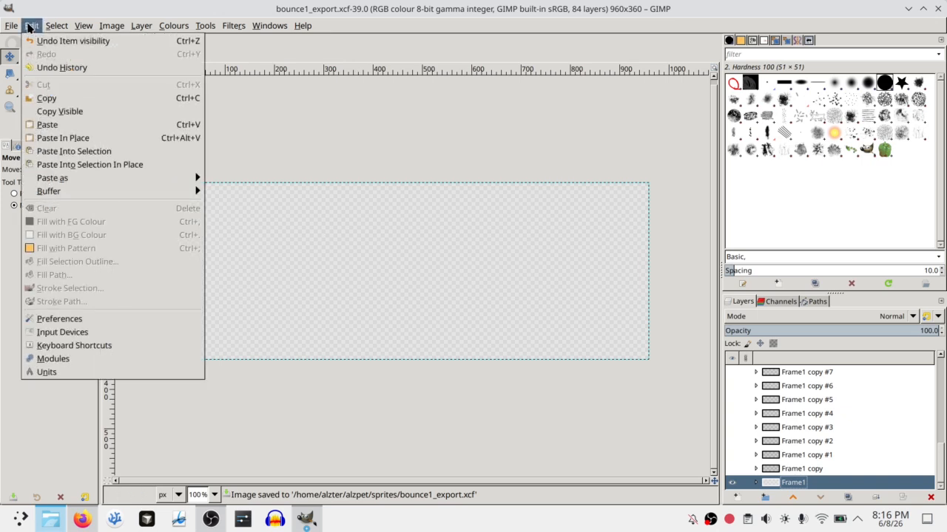
click(32, 28)
click(29, 28)
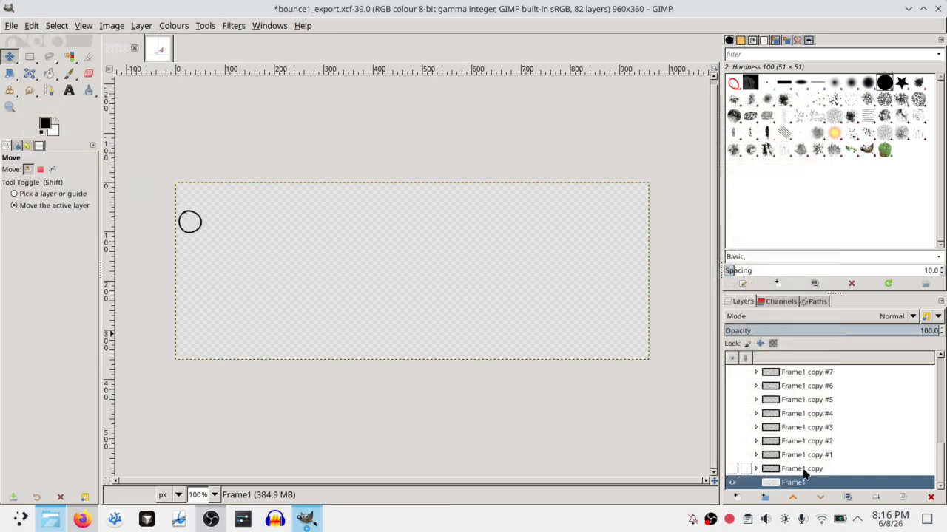
right_click(806, 468)
click(857, 225)
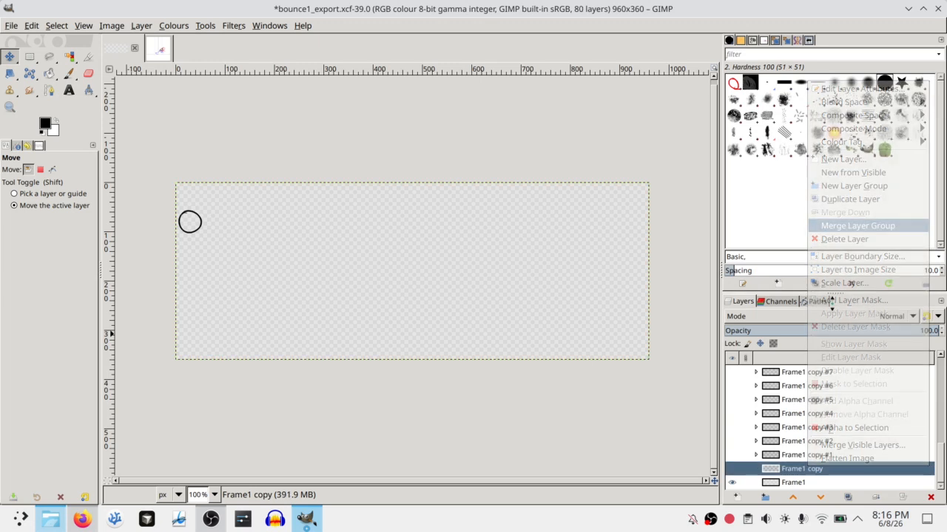
right_click(790, 455)
click(860, 215)
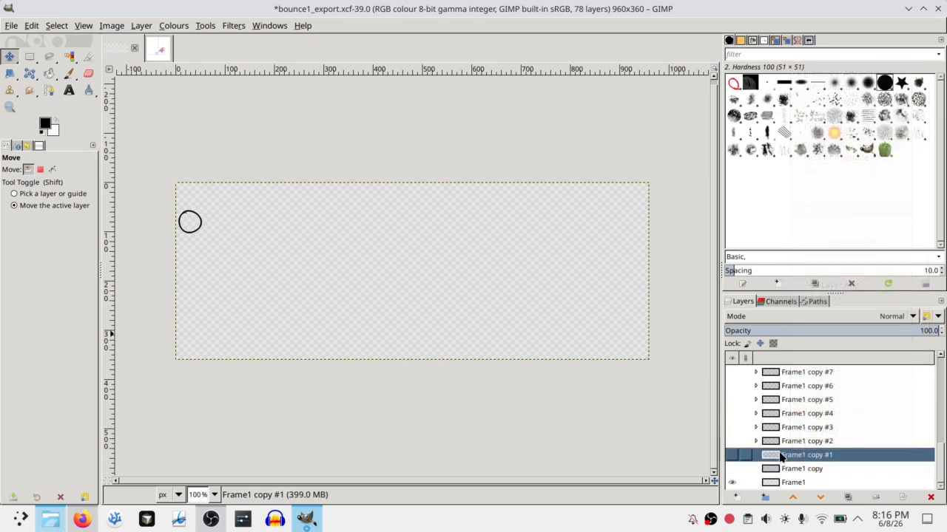
Show the Frame1 copy and Frame1 copy #1 layers, and merge the layer groups Frame1 copy #2 and Frame1 copy #3
click(731, 469)
click(731, 455)
click(806, 432)
click(806, 441)
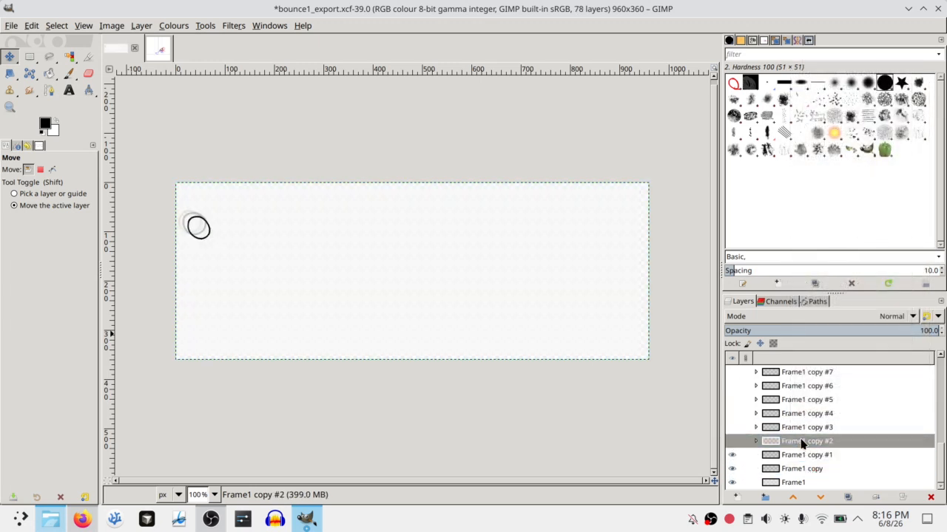
right_click(807, 441)
click(877, 197)
double_click(810, 429)
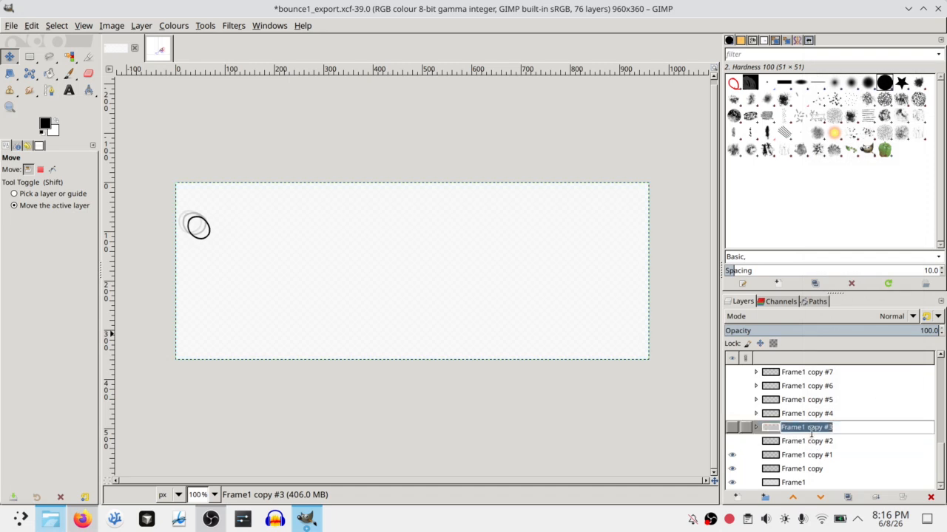
right_click(765, 430)
click(825, 200)
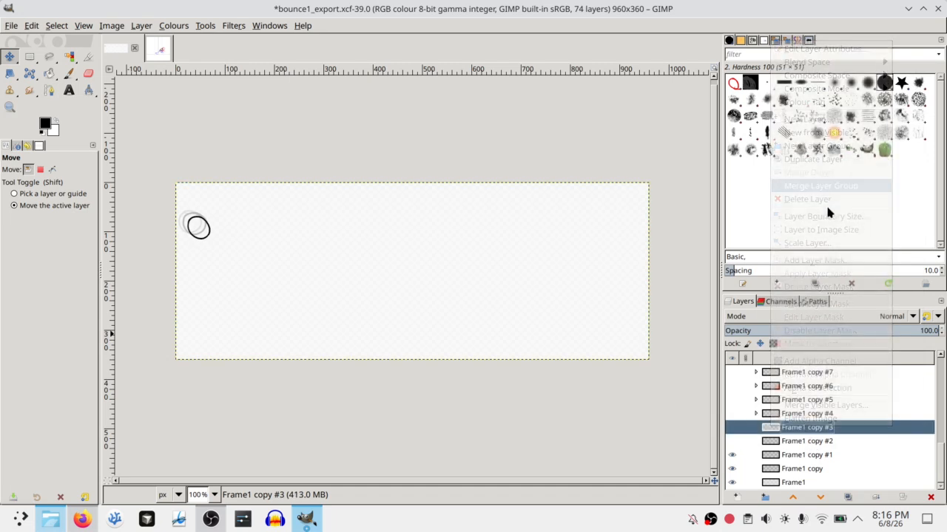
Find the Merge Layer Group action in the keyboard shortcut configuration and assign Ctrl+Q to it
click(31, 26)
click(111, 348)
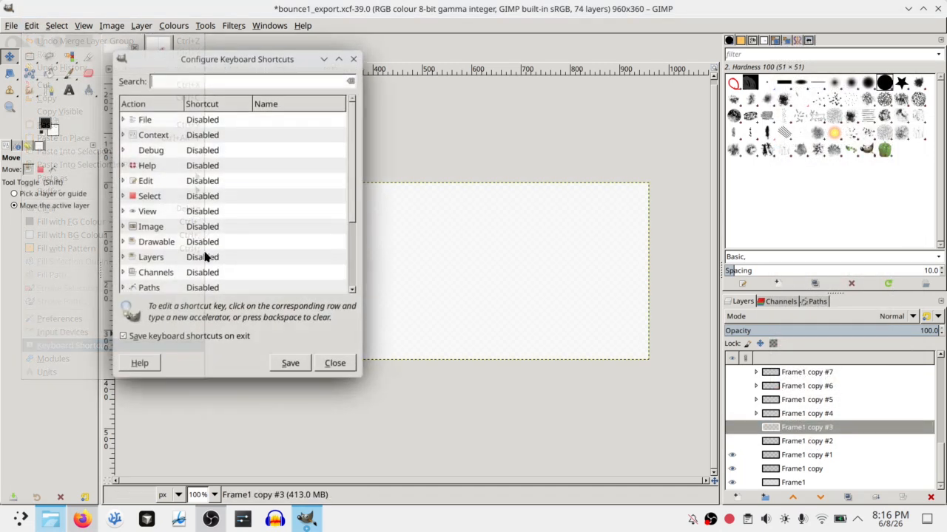
text(merge lay)
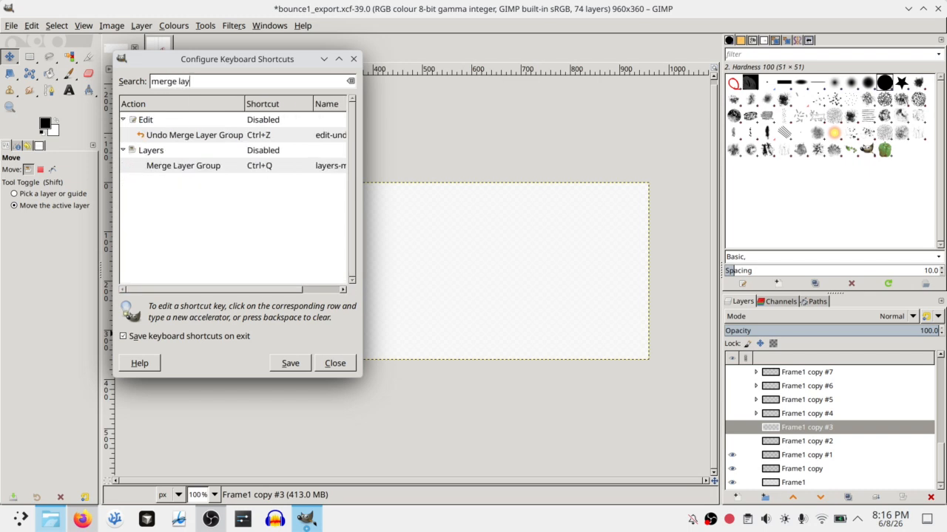
click(262, 167)
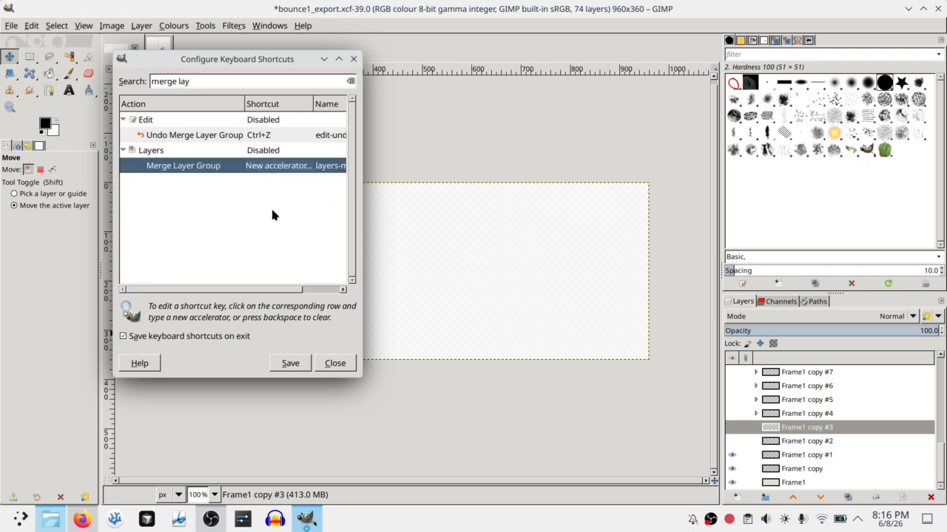
key(ctrl+q)
click(335, 363)
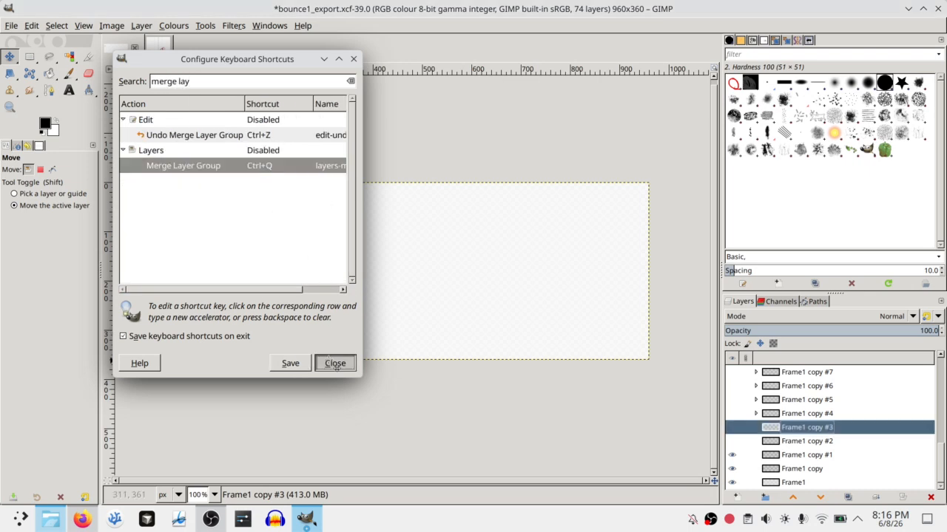
Merge each of the remaining layer groups, Frame1 copy #4 through Frame1 copy #26, into a single layer
click(825, 416)
key(ctrl+q)
key(ctrl+q)
key(ctrl+q)
key(ctrl+q)
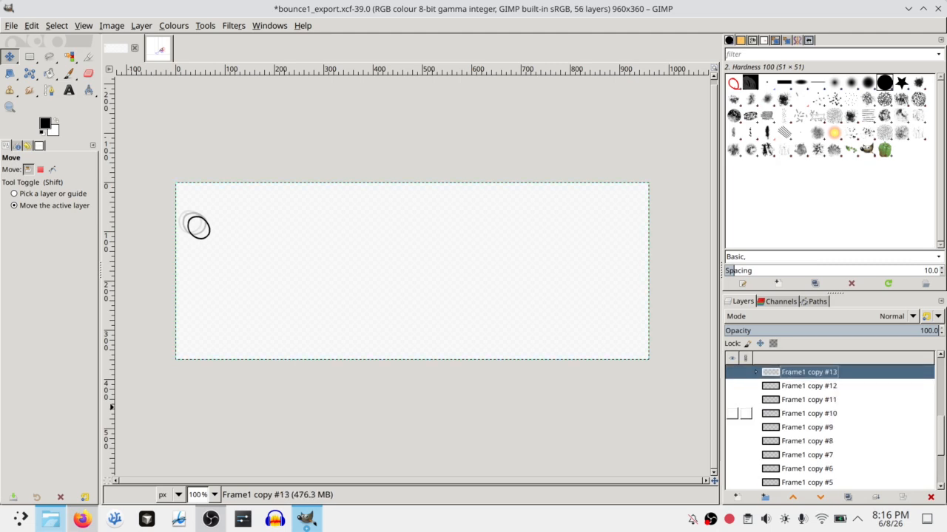
key(ctrl+q)
key(ctrl+q)
key(ctrl+q)
key(ctrl+q)
key(ctrl+q)
key(ctrl+q)
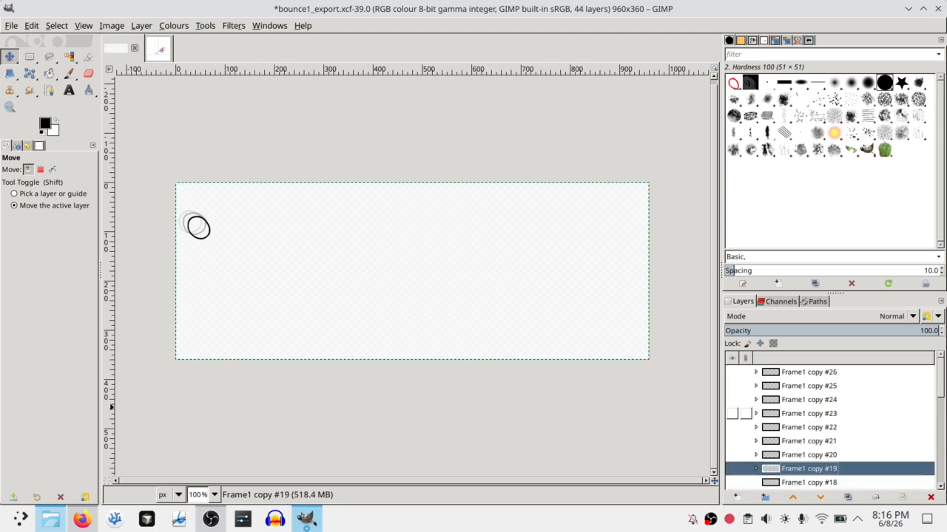
key(ctrl+q)
key(ctrl+q)
key(ctrl+q)
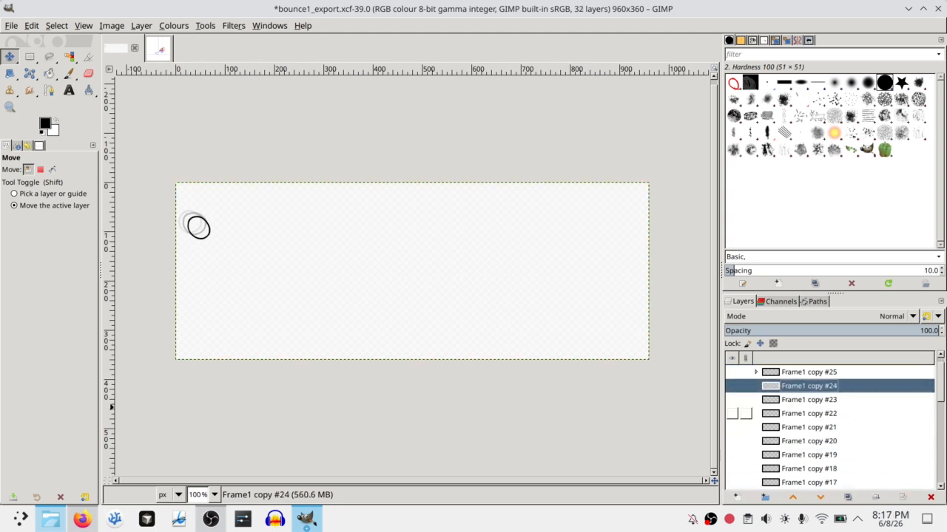
key(Page_Down)
Play back the animation of the merged layers as a preview, and close the playback window
key(ctrl+shift+f)
key(space)
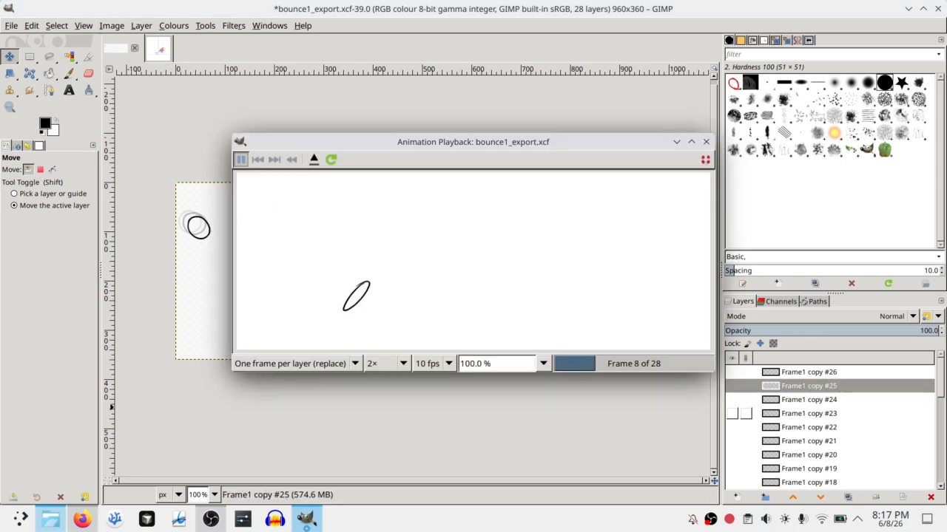
click(705, 141)
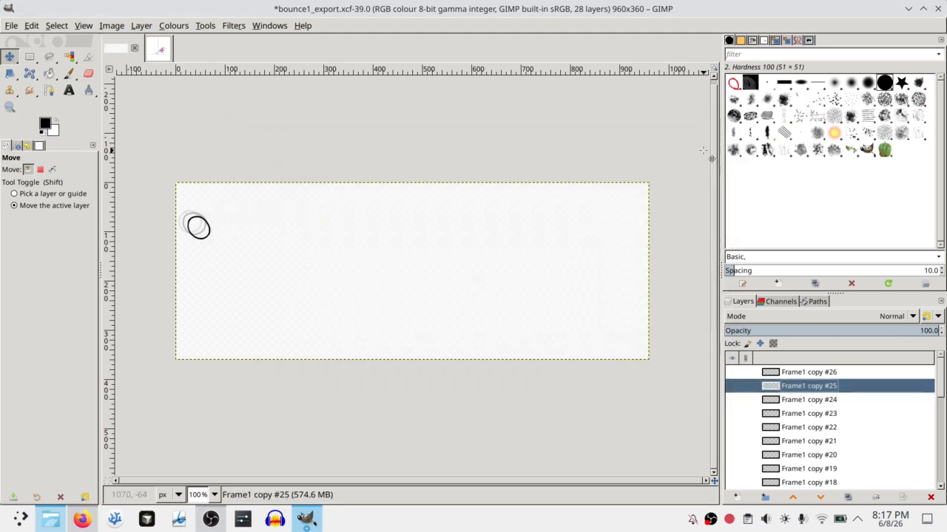
Export over bounce1.gif in the sprites folder as an animation, without GIF comment, with frame disposal One frame per layer (replace)
key(ctrl+shift+e)
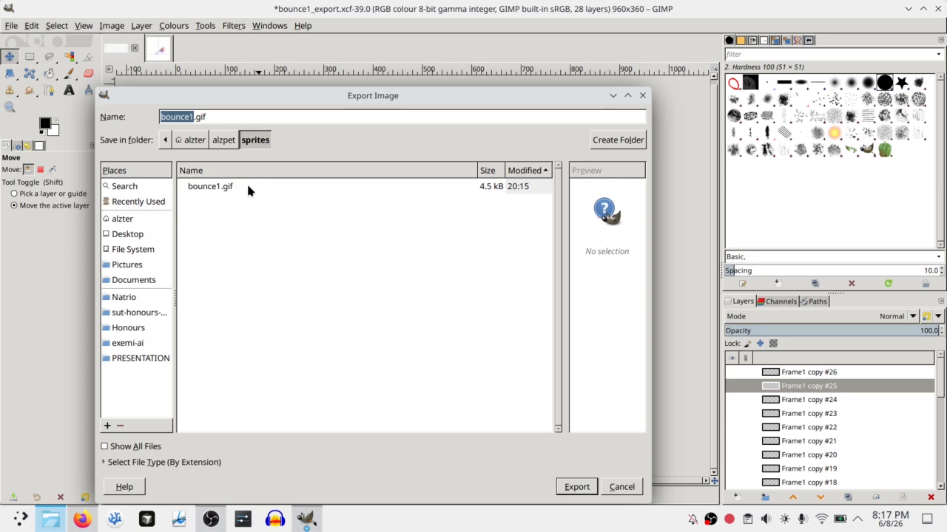
click(247, 186)
key(Return)
click(429, 355)
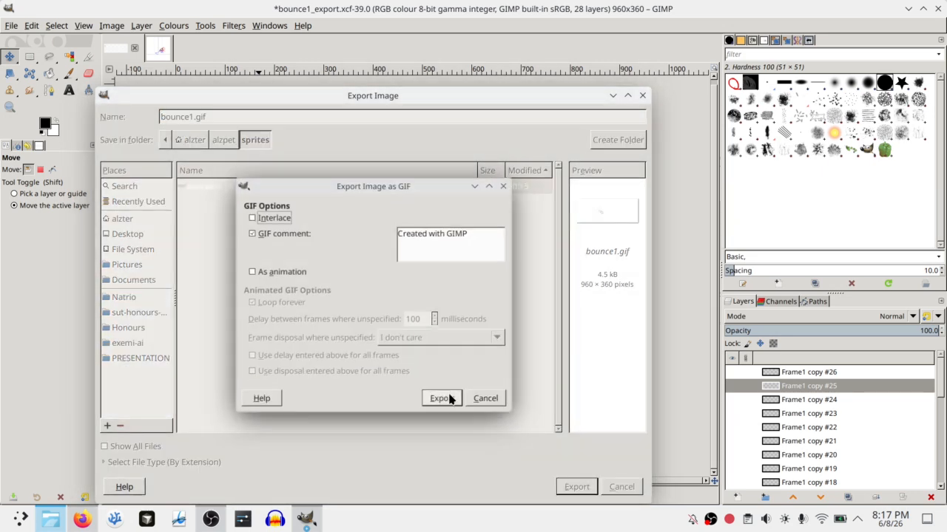
click(297, 273)
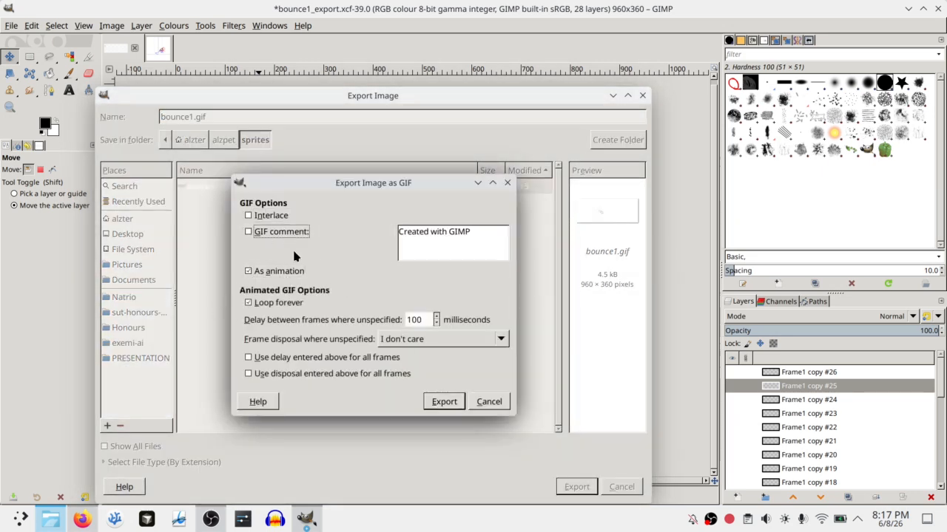
click(423, 340)
click(442, 369)
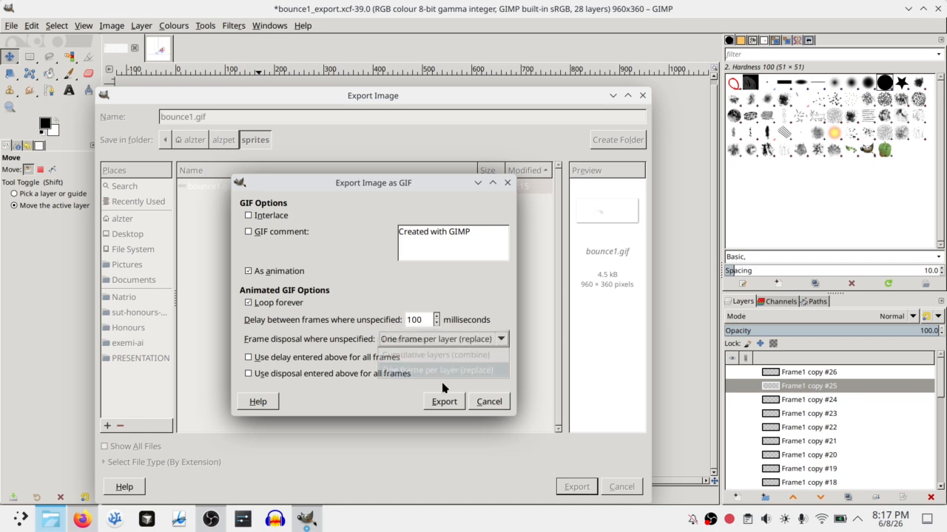
click(445, 402)
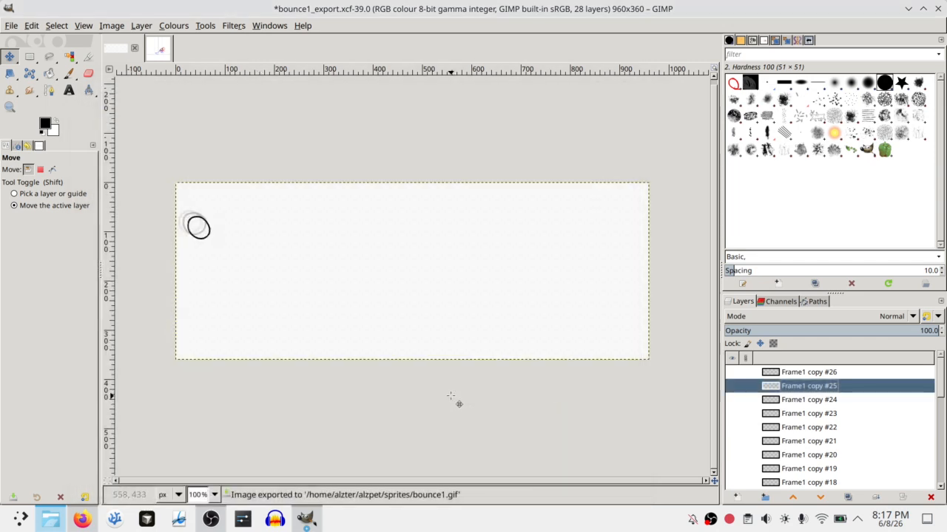
Switch to the sprites folder in Dolphin, view the exported bounce1.gif in Gwenview, and return to GIMP
click(50, 519)
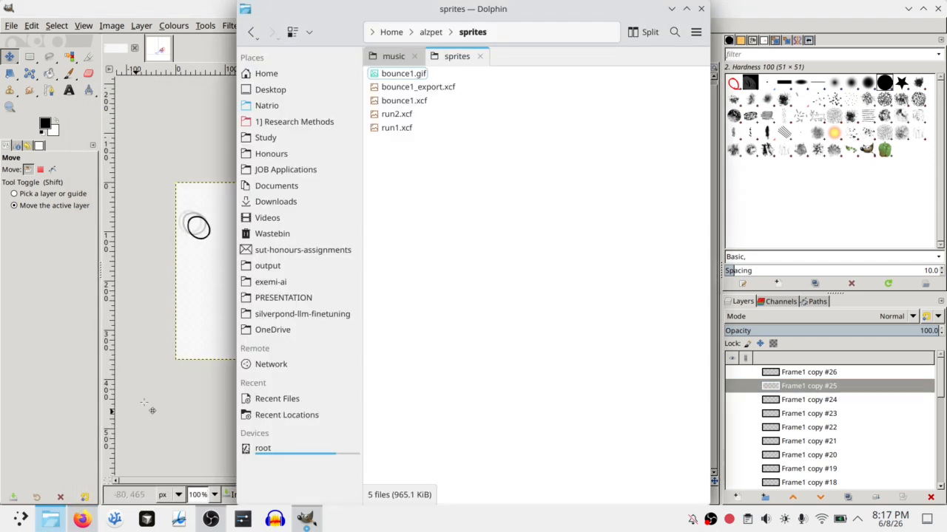
double_click(413, 77)
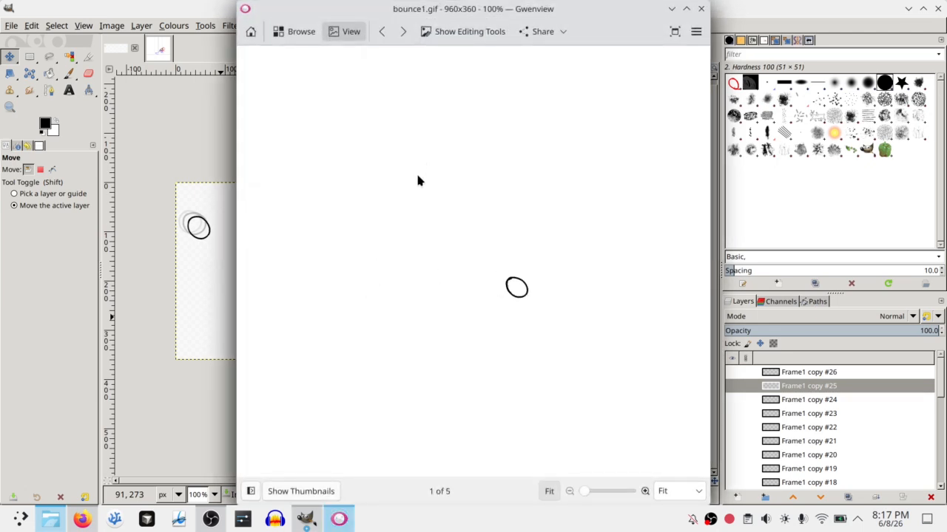
click(700, 8)
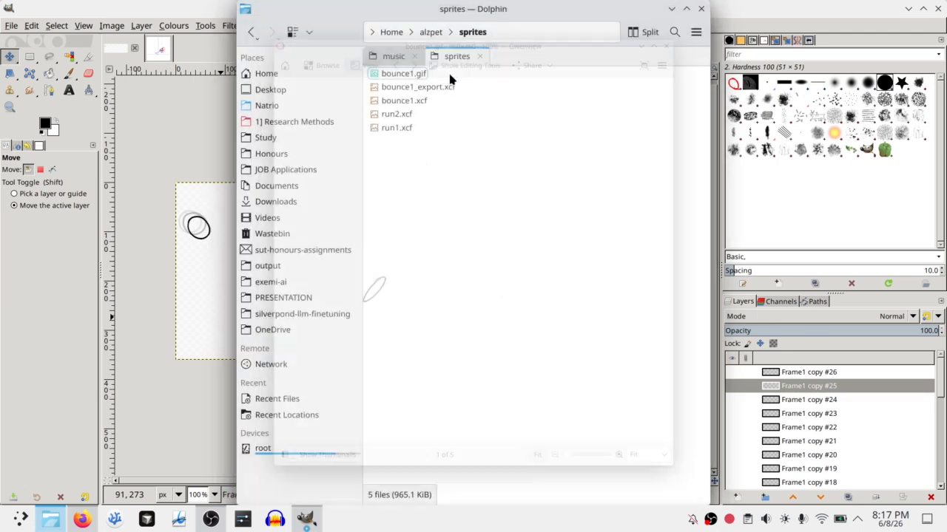
click(184, 5)
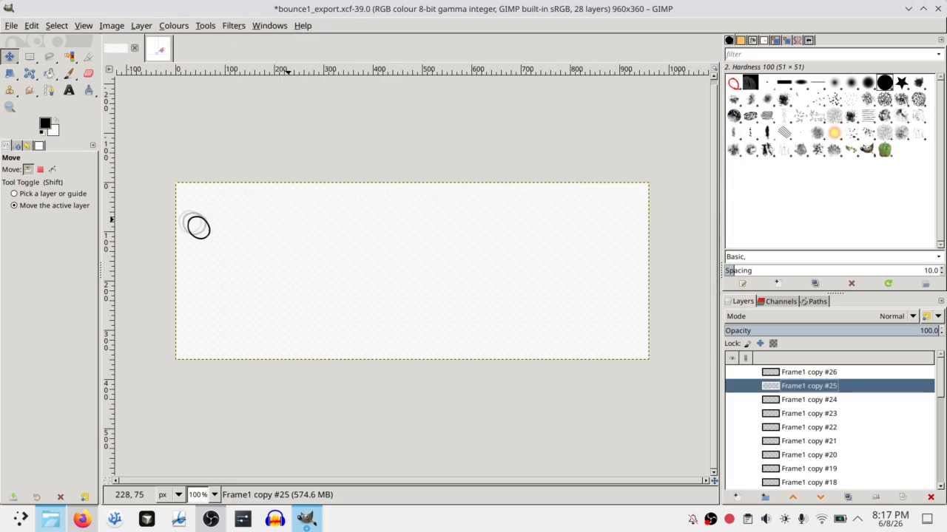
Replay the animation preview and look at its playback speed choices, then close the playback window
key(ctrl+f)
click(240, 162)
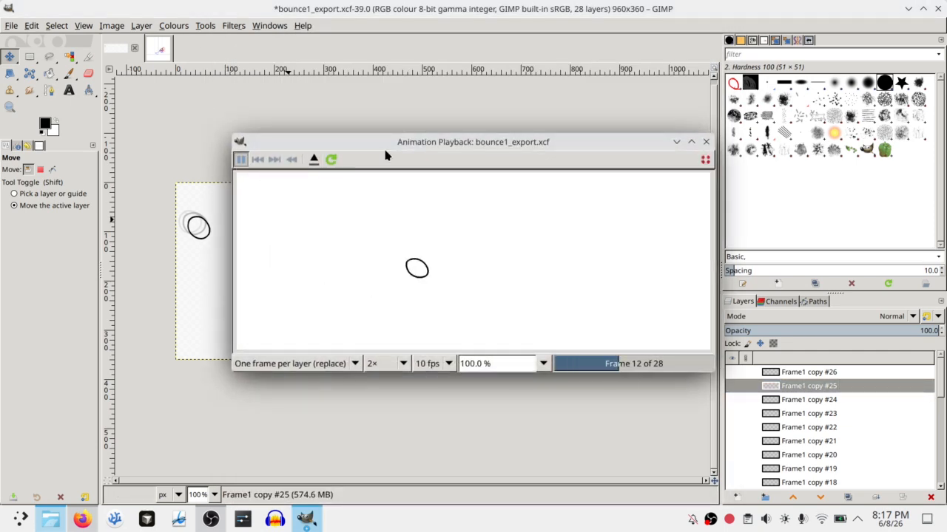
click(386, 363)
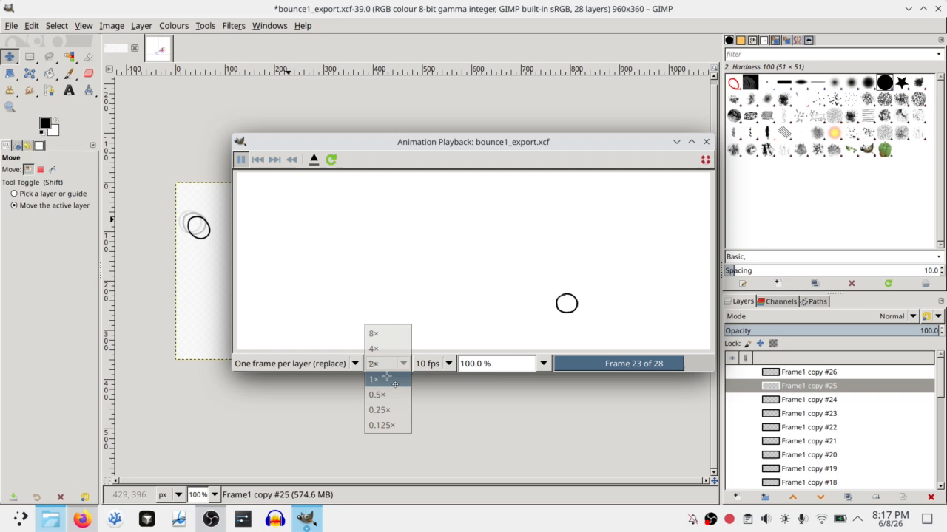
click(705, 142)
Export over bounce1.gif again as an animated GIF with the delay between frames set to 50 milliseconds
key(ctrl+shift+e)
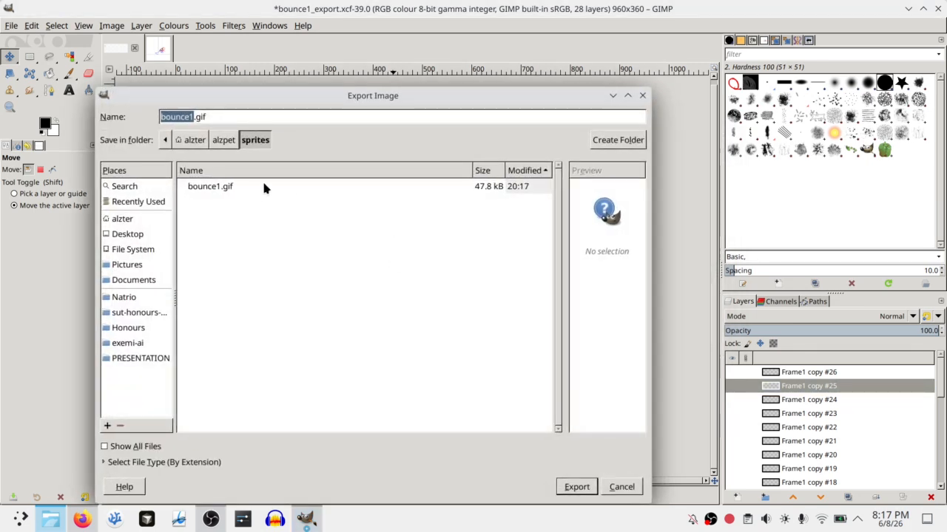
double_click(264, 187)
click(423, 354)
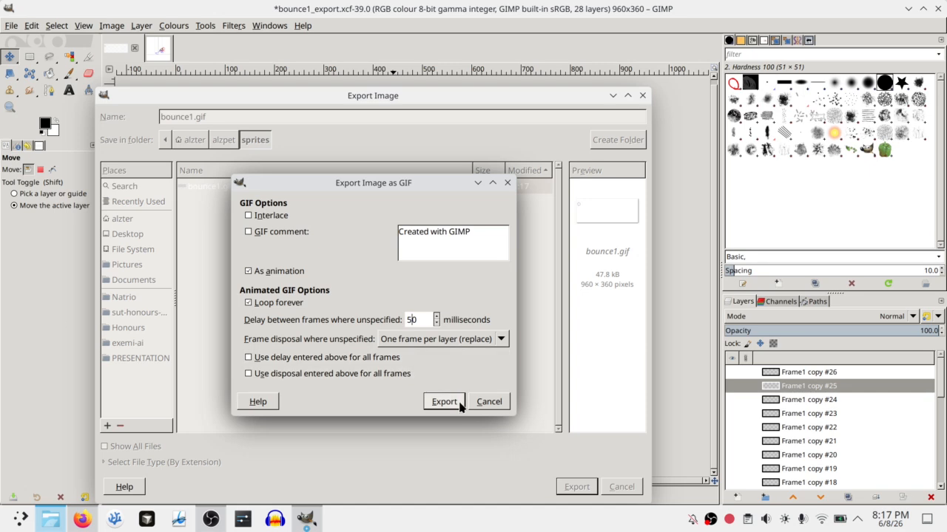
click(446, 403)
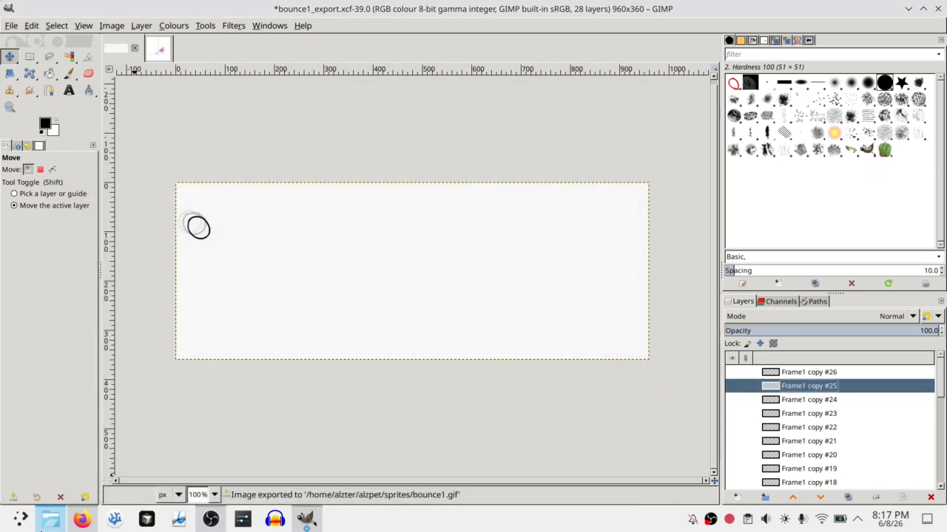
Switch to Dolphin and open the re-exported bounce1.gif to check its animation speed
click(43, 526)
double_click(396, 73)
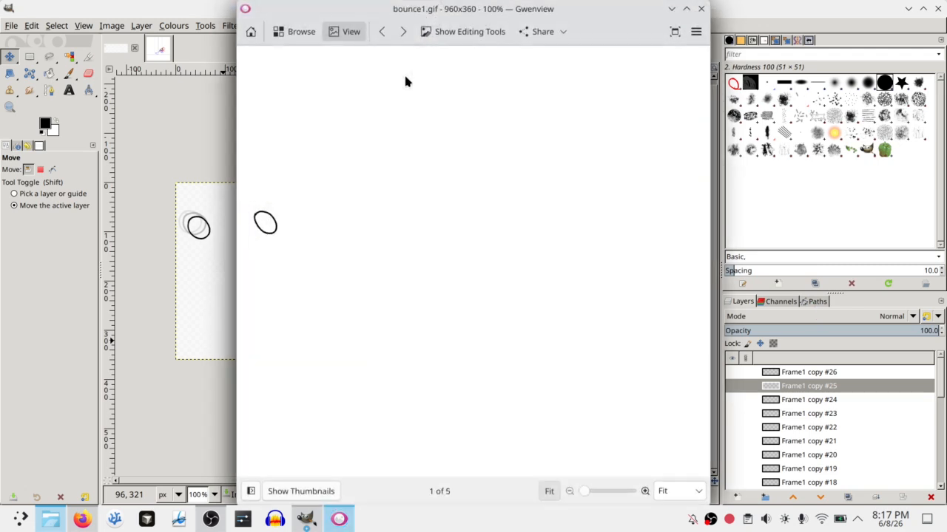